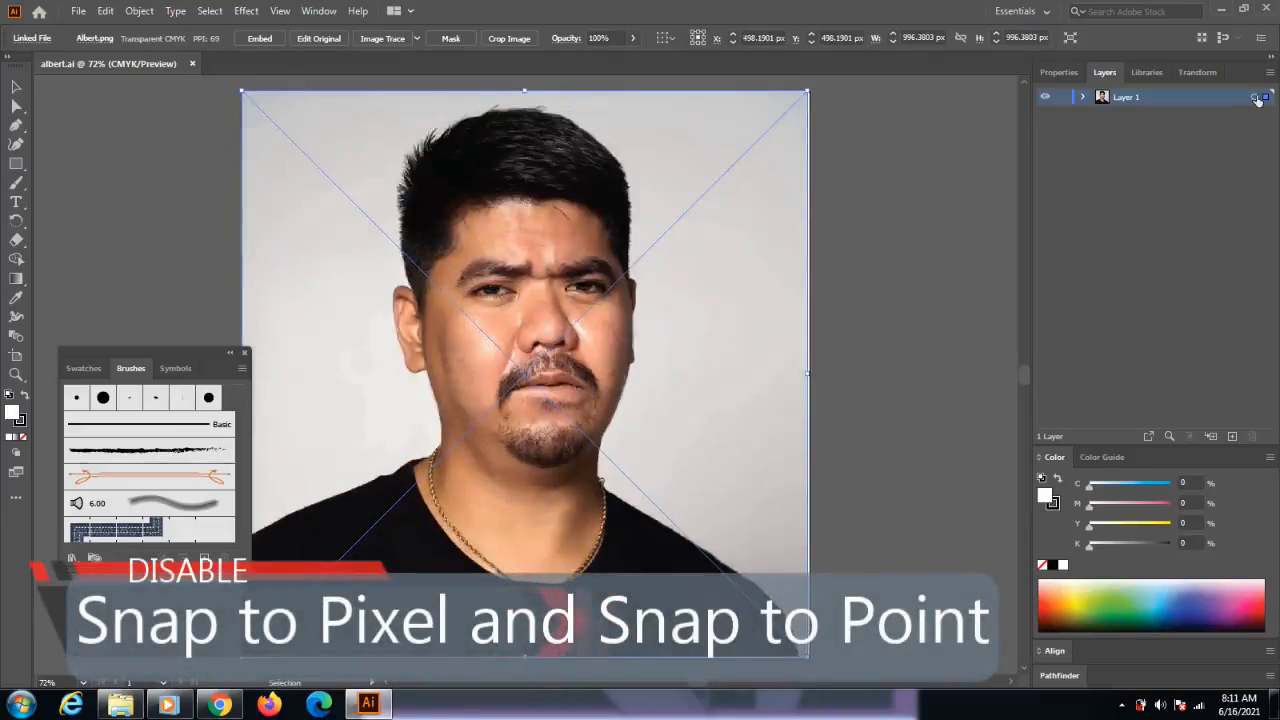
# - Reduce the portrait photo layer's opacity to 76% and lock the layer
pyautogui.click(1256, 97)
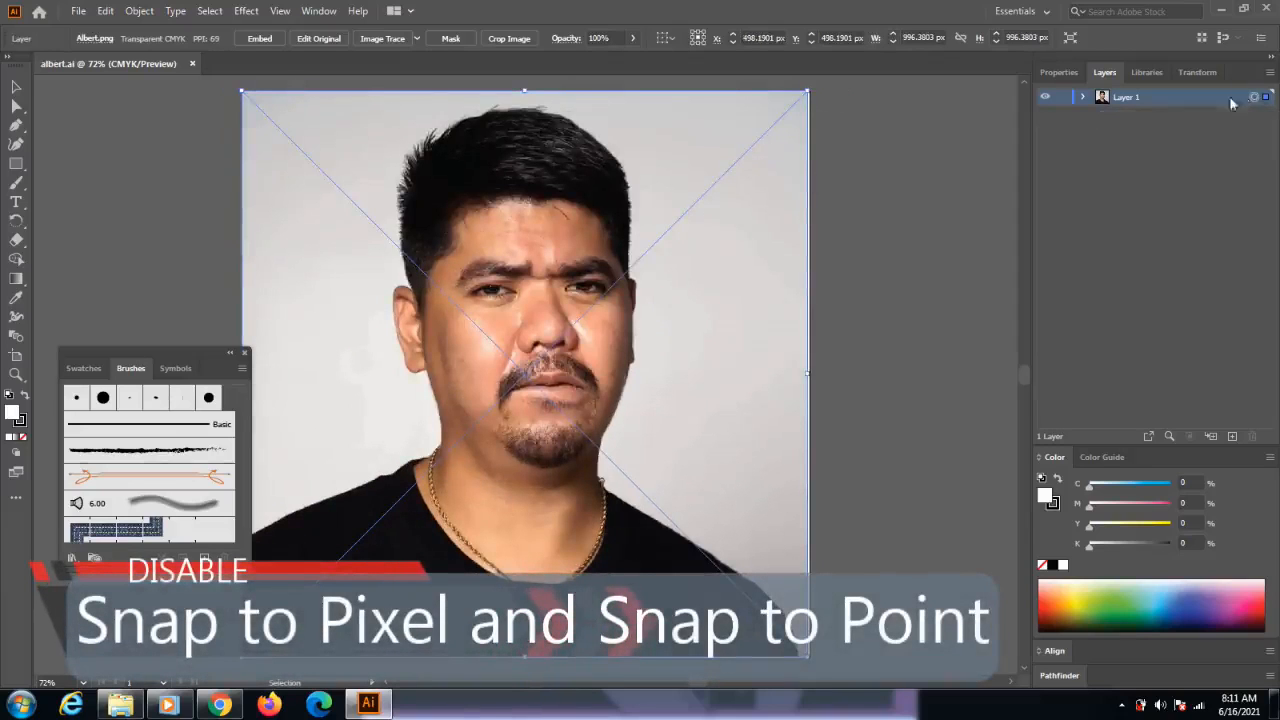
pyautogui.click(1057, 73)
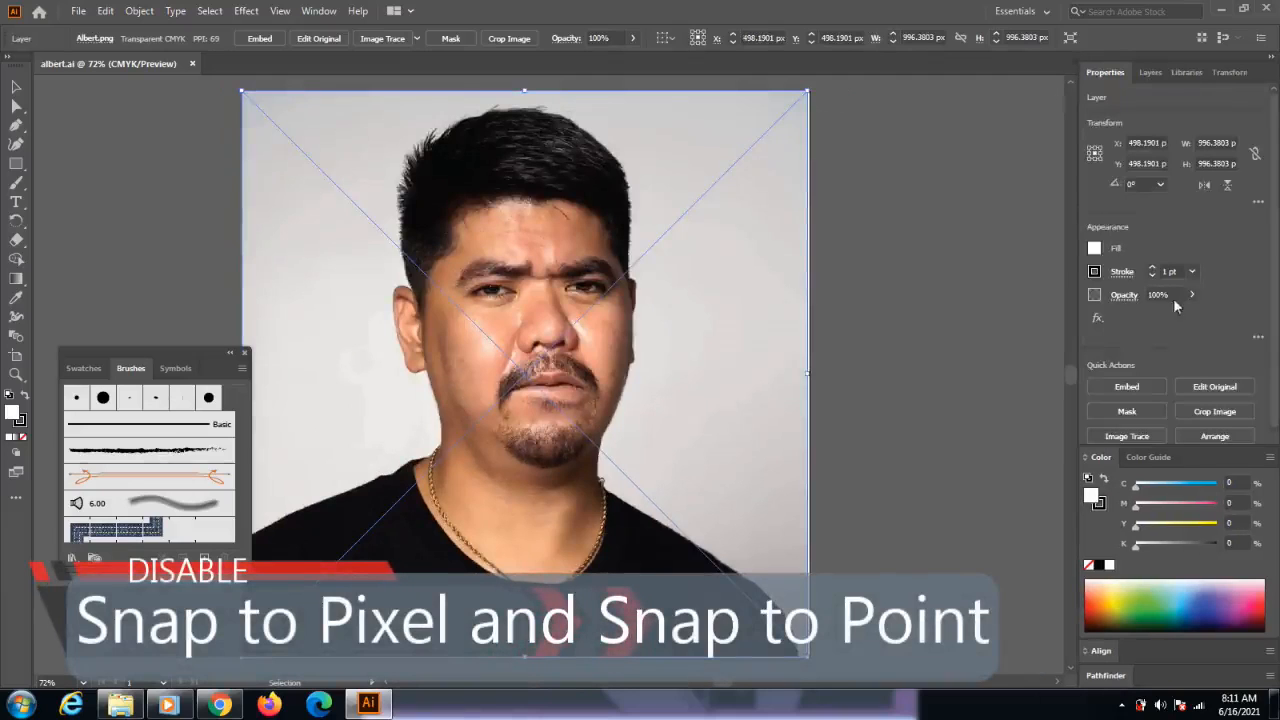
pyautogui.click(1191, 296)
pyautogui.moveTo(1194, 318); pyautogui.dragTo(1176, 316)
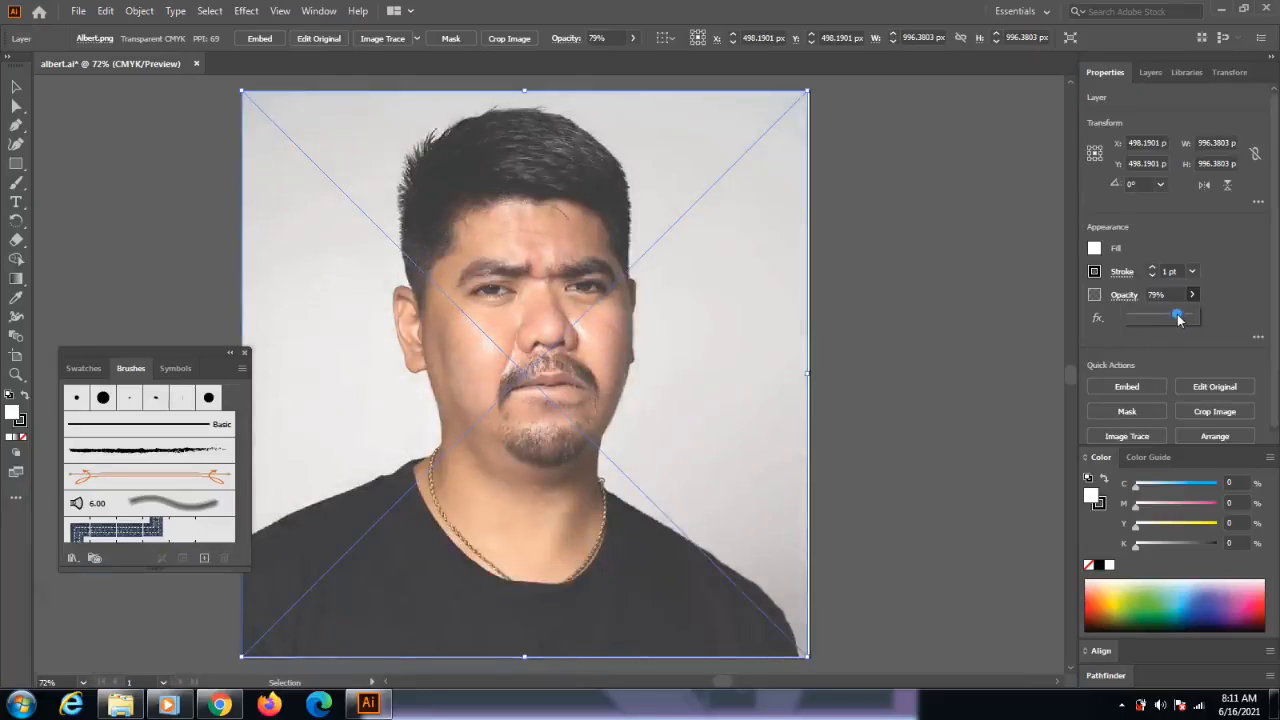
pyautogui.moveTo(1177, 318); pyautogui.dragTo(1176, 316)
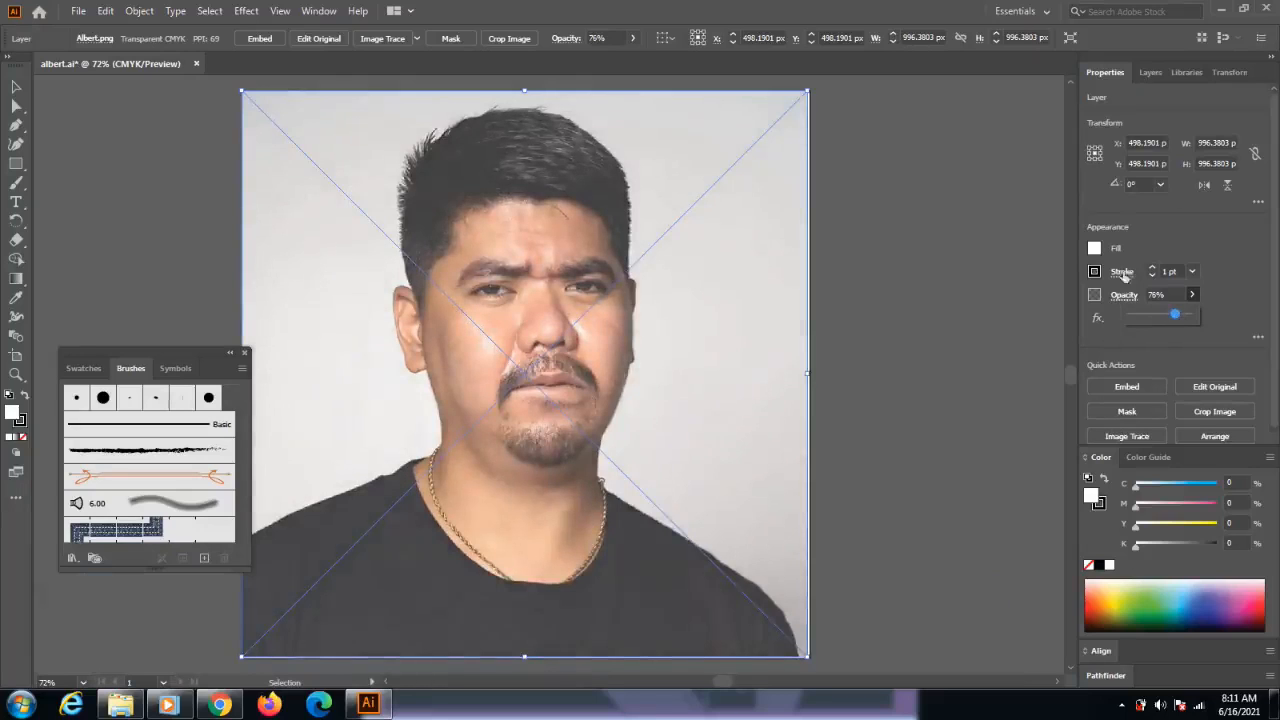
pyautogui.click(1150, 72)
pyautogui.click(1063, 97)
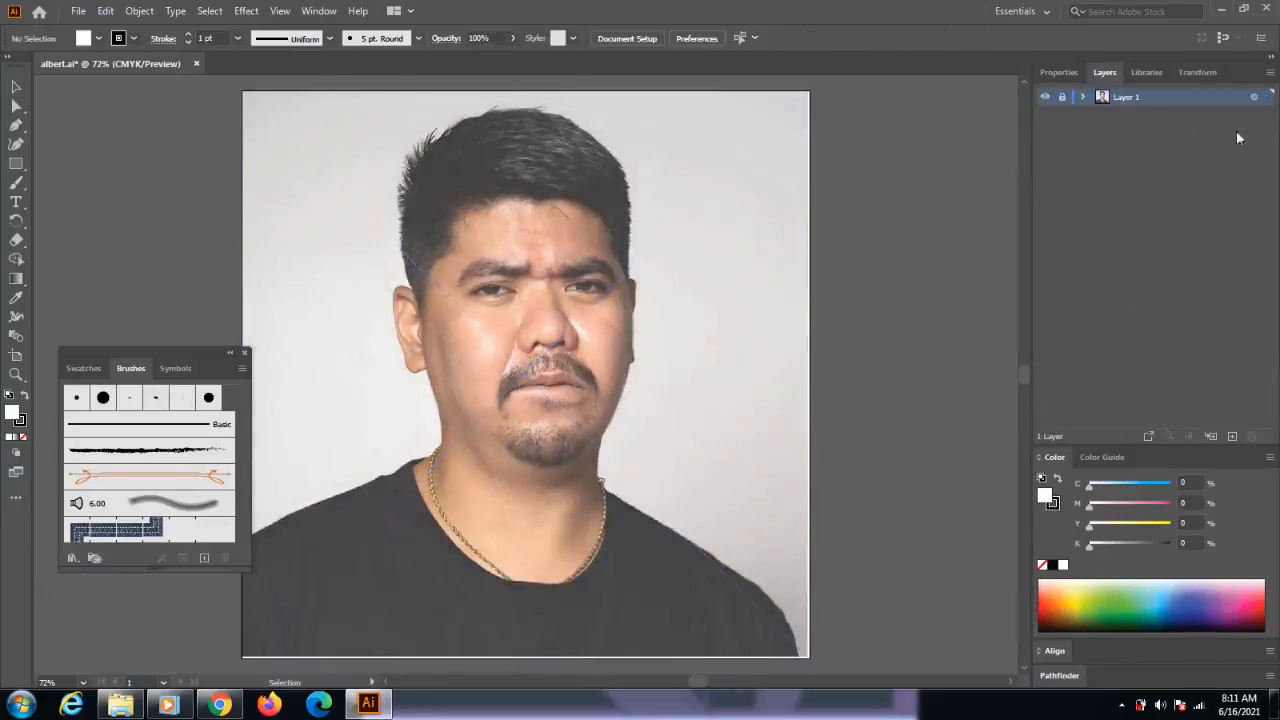
# - Add a new layer named Outline above the photo layer and rename the photo layer Base
pyautogui.click(1231, 437)
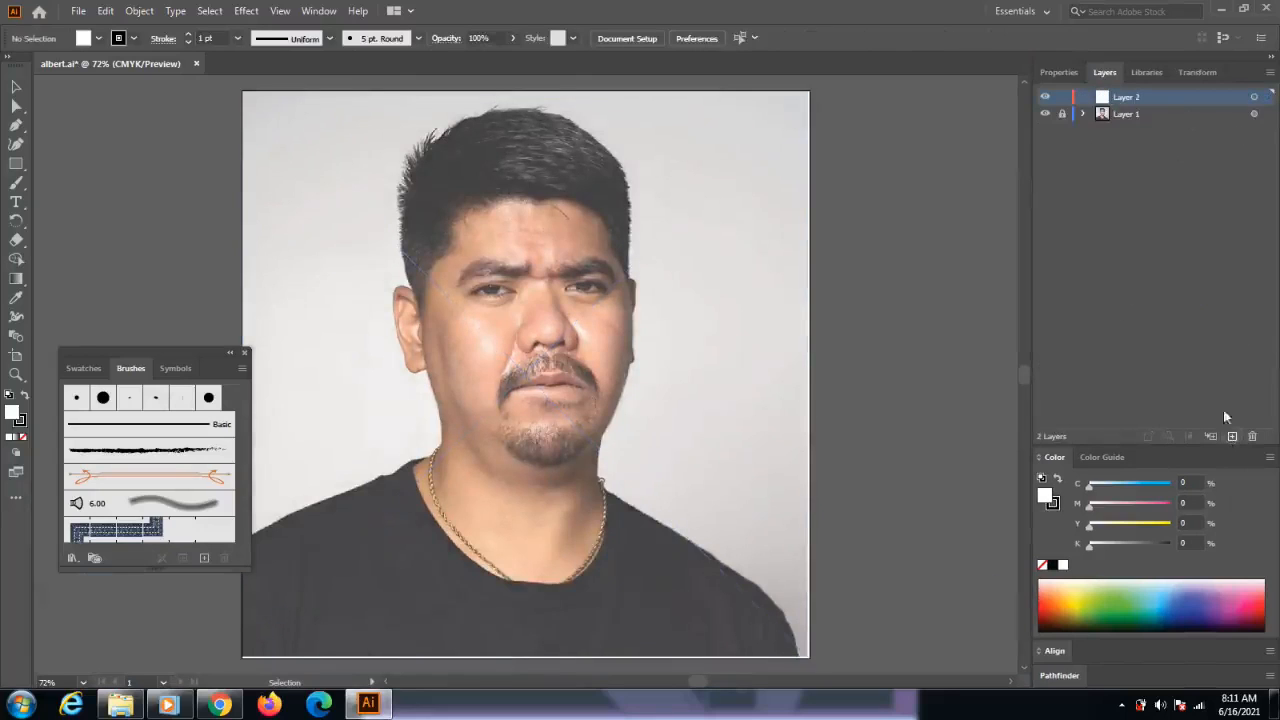
pyautogui.doubleClick(1134, 97)
pyautogui.doubleClick(1130, 114)
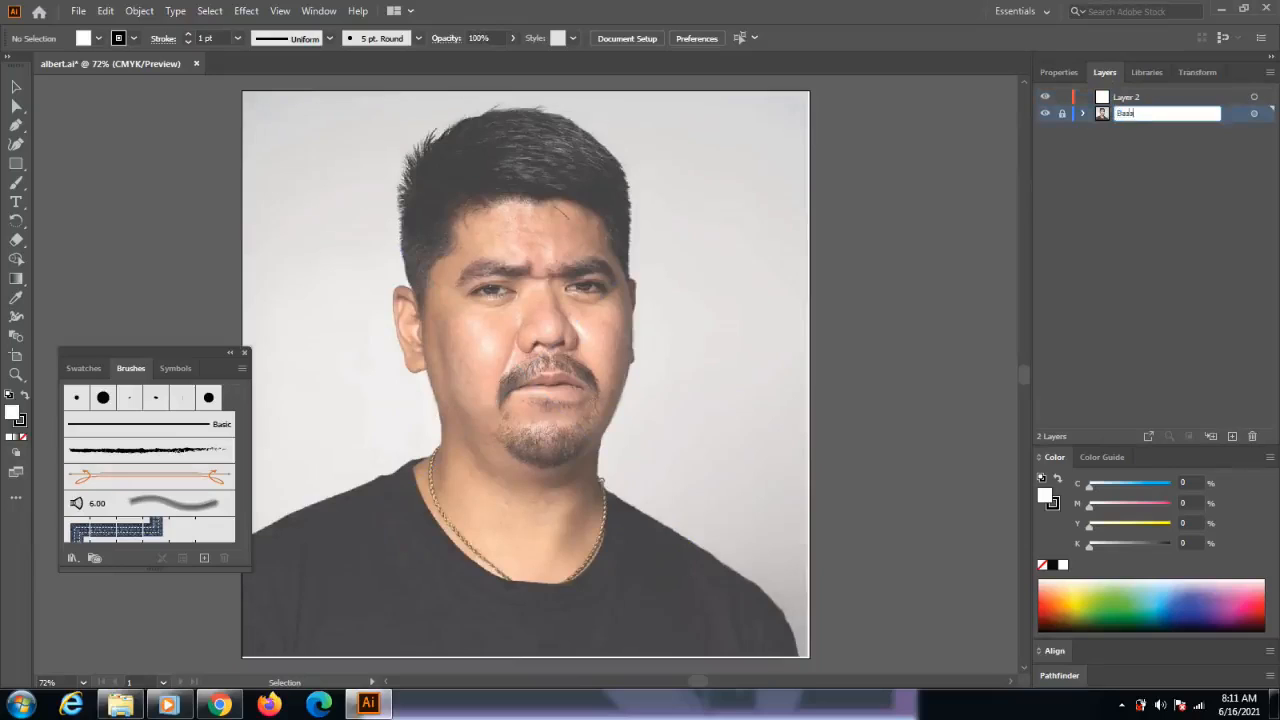
pyautogui.press('Return')
pyautogui.doubleClick(1135, 97)
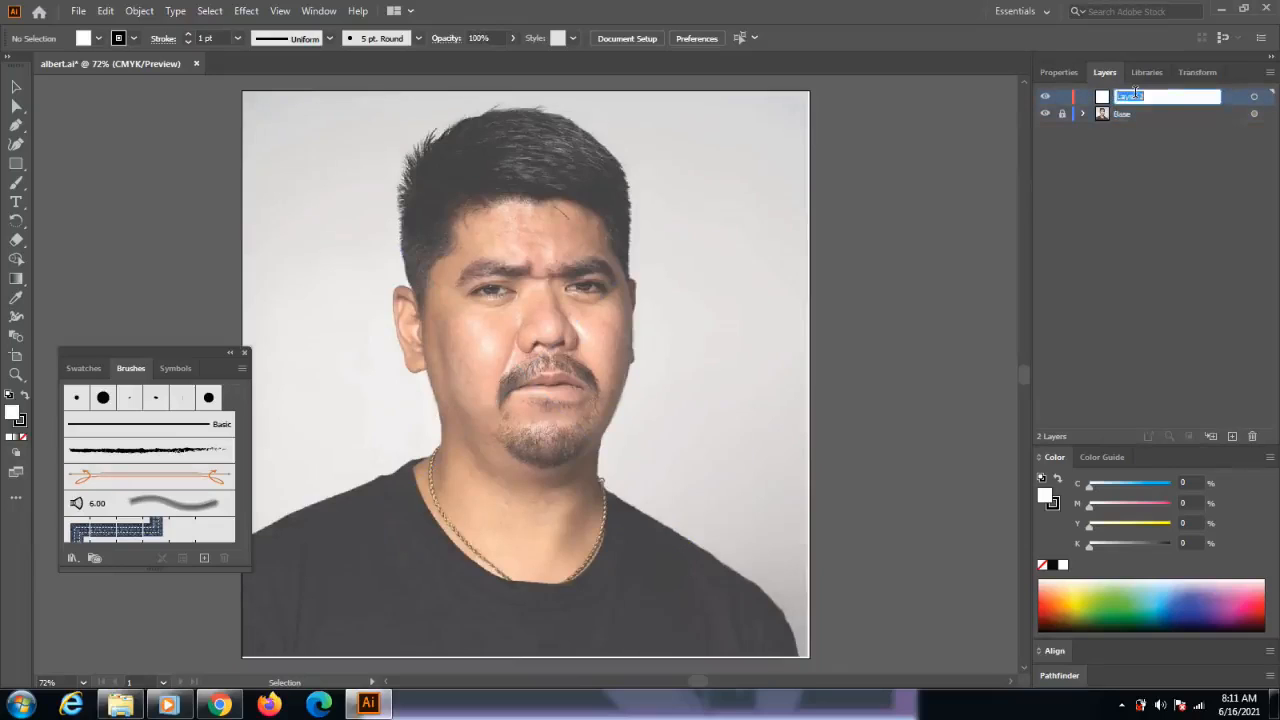
pyautogui.write('Outline')
pyautogui.press('Return')
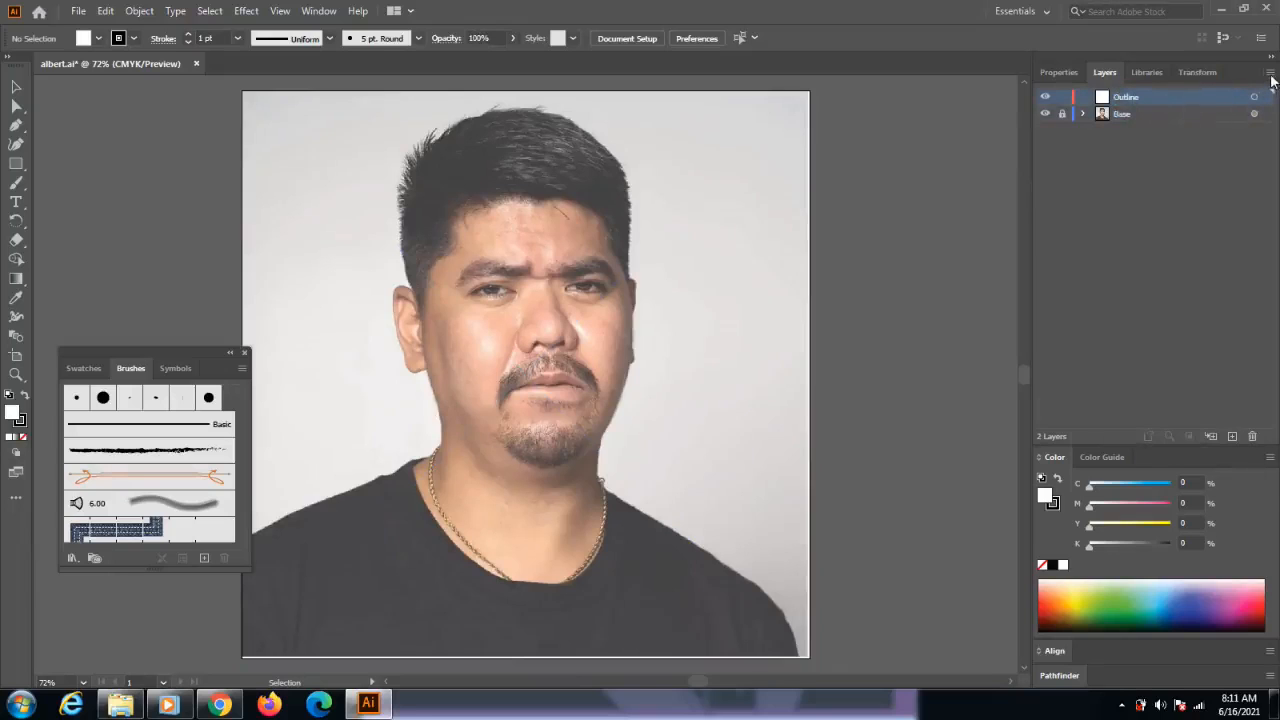
# - Enlarge the layer rows and thumbnails by choosing a custom row size in the Layers Panel Options
pyautogui.click(1270, 72)
pyautogui.click(1176, 480)
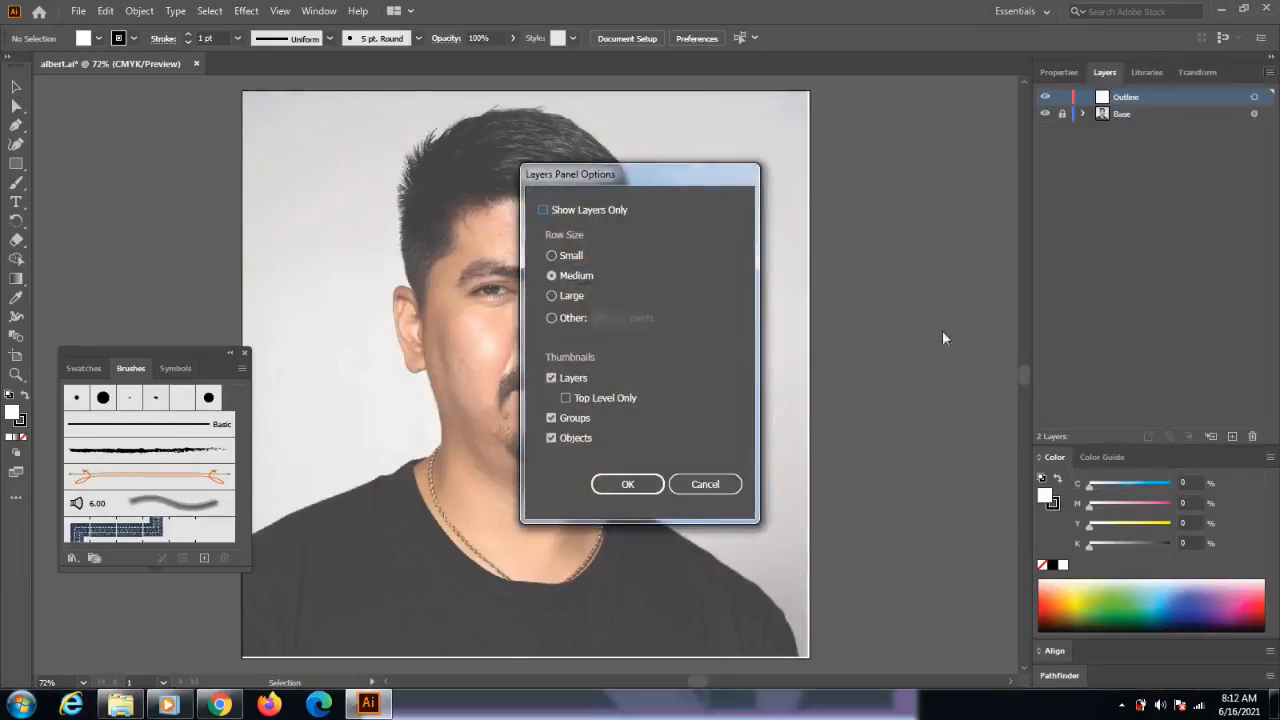
pyautogui.click(552, 318)
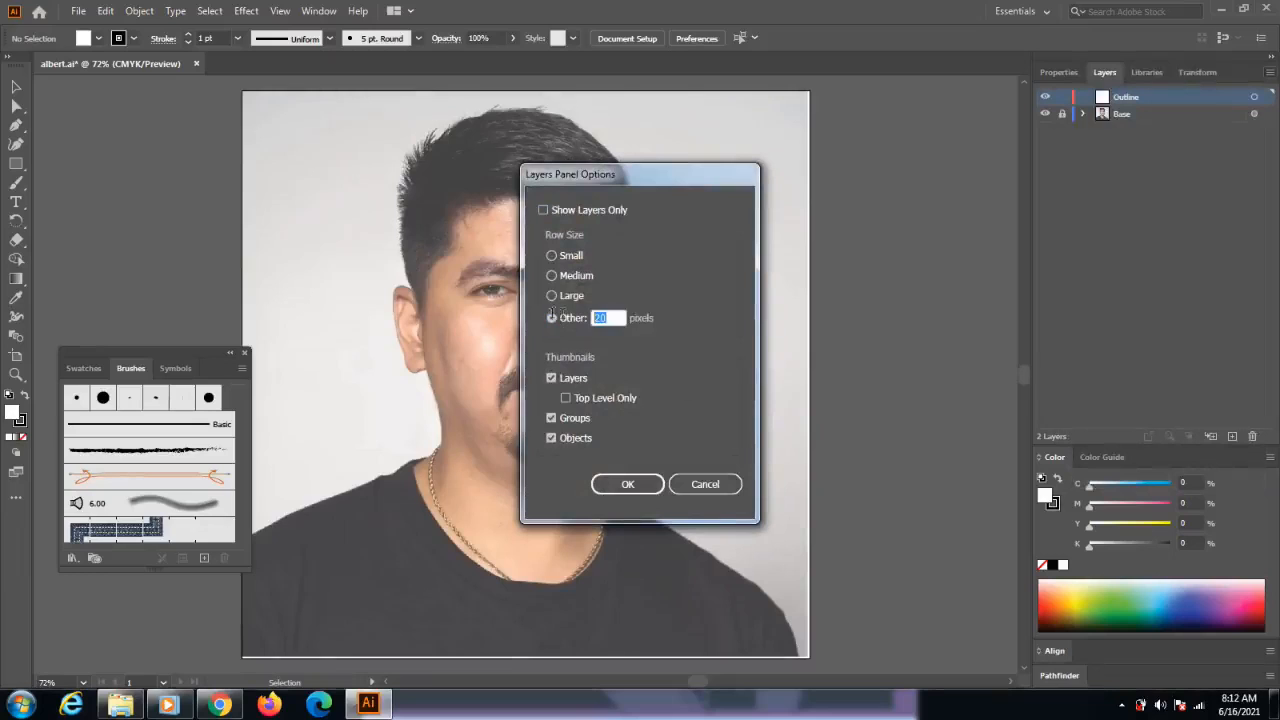
pyautogui.press('Return')
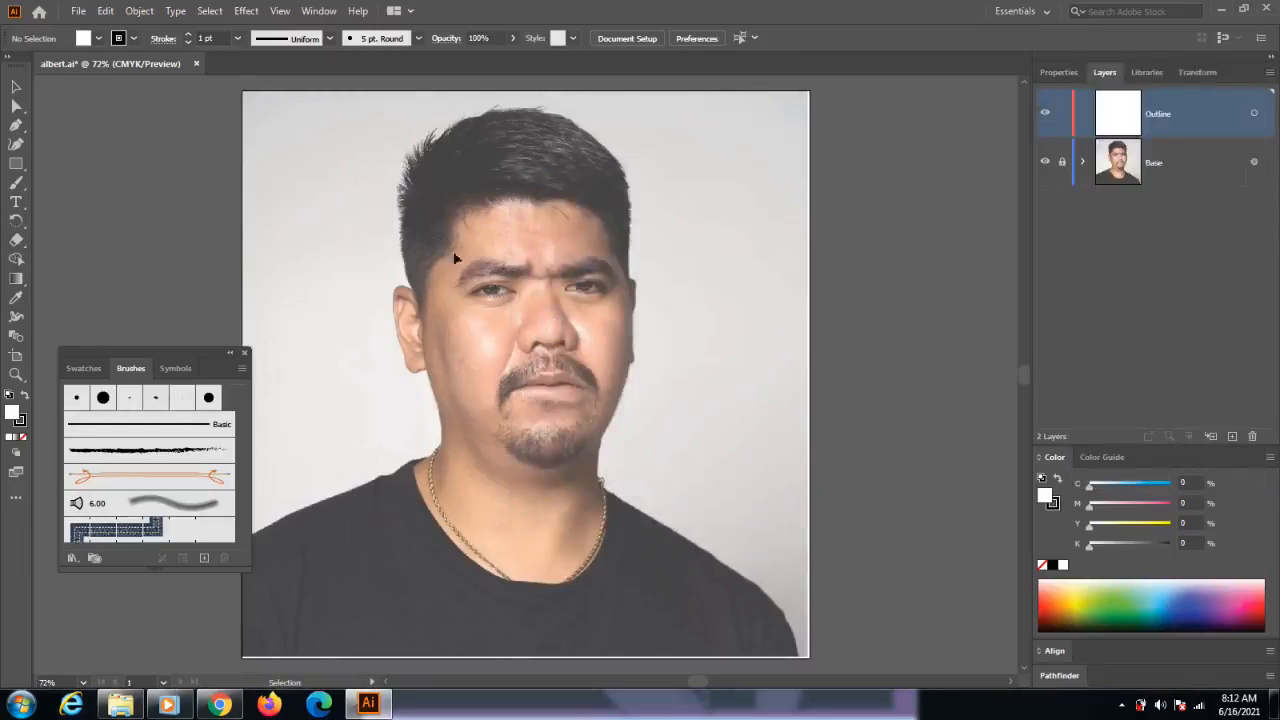
# - Activate the Paintbrush tool and choose the Basic brush definition
pyautogui.click(419, 41)
pyautogui.click(13, 184)
pyautogui.click(419, 40)
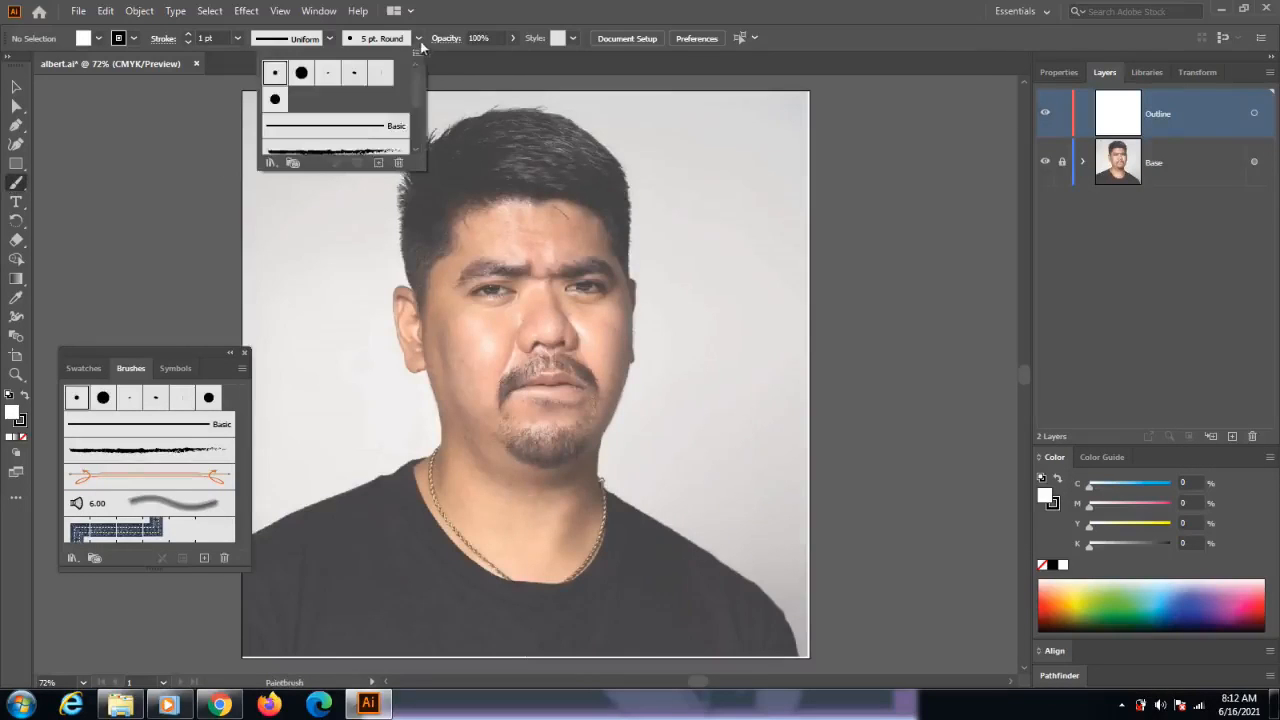
pyautogui.click(370, 133)
pyautogui.click(180, 125)
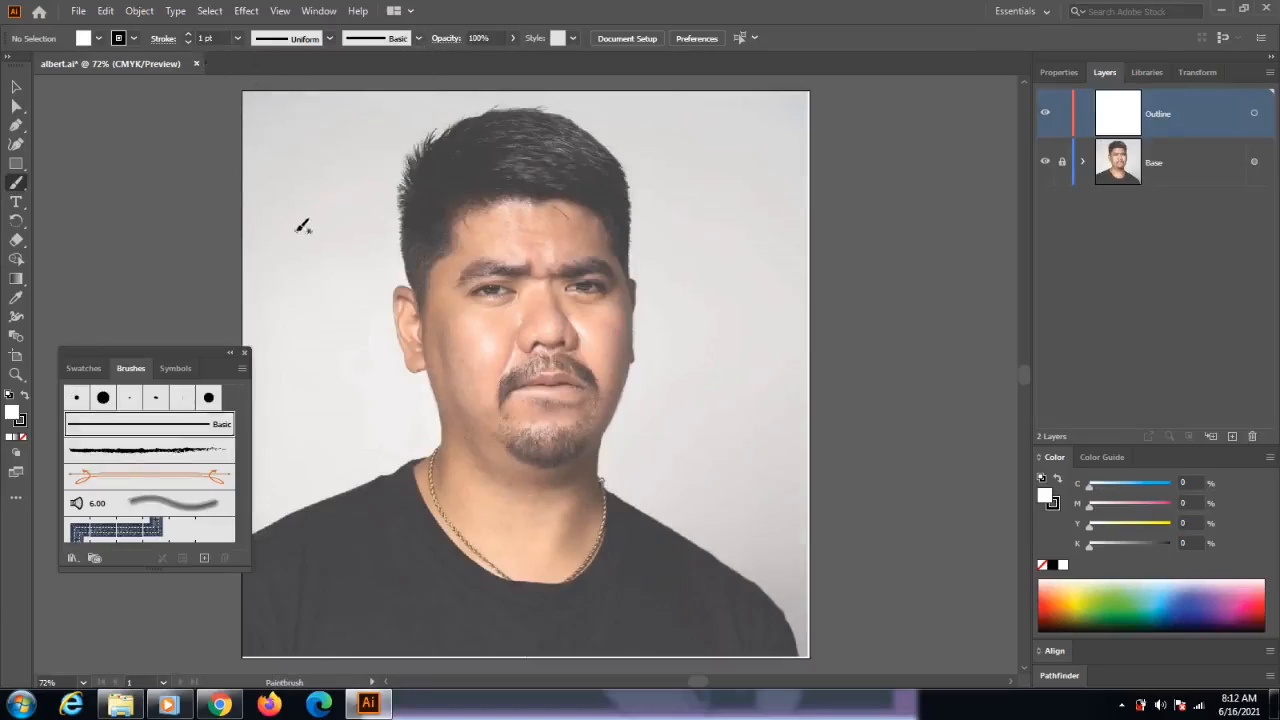
# - Paint short test strokes on the background beside the hair while lowering the stroke weight to 0.25 pt
pyautogui.moveTo(296, 231); pyautogui.dragTo(318, 233)
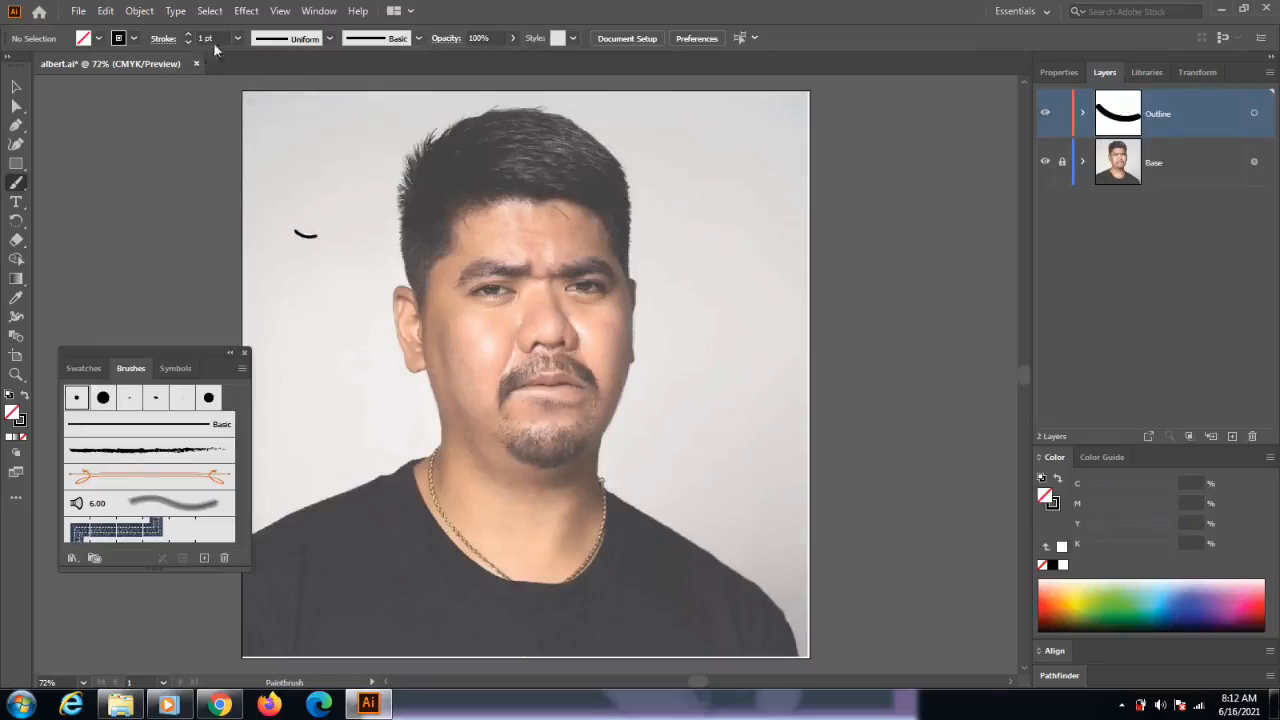
pyautogui.click(188, 43)
pyautogui.moveTo(302, 168); pyautogui.dragTo(299, 168)
pyautogui.moveTo(285, 113); pyautogui.dragTo(304, 122)
pyautogui.moveTo(295, 135); pyautogui.dragTo(285, 136)
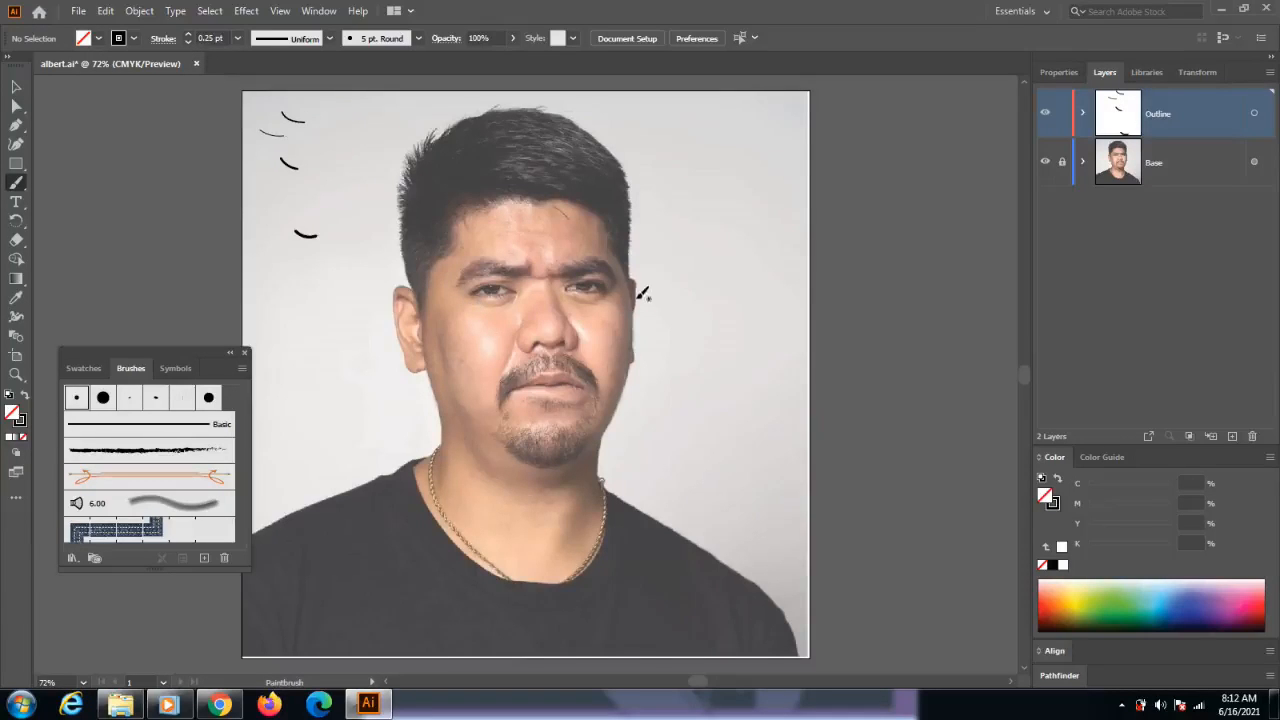
# - Trace the side of the face from the temple down past the ear on the photo's right, redoing the first stroke
pyautogui.scroll(3, 636, 297)
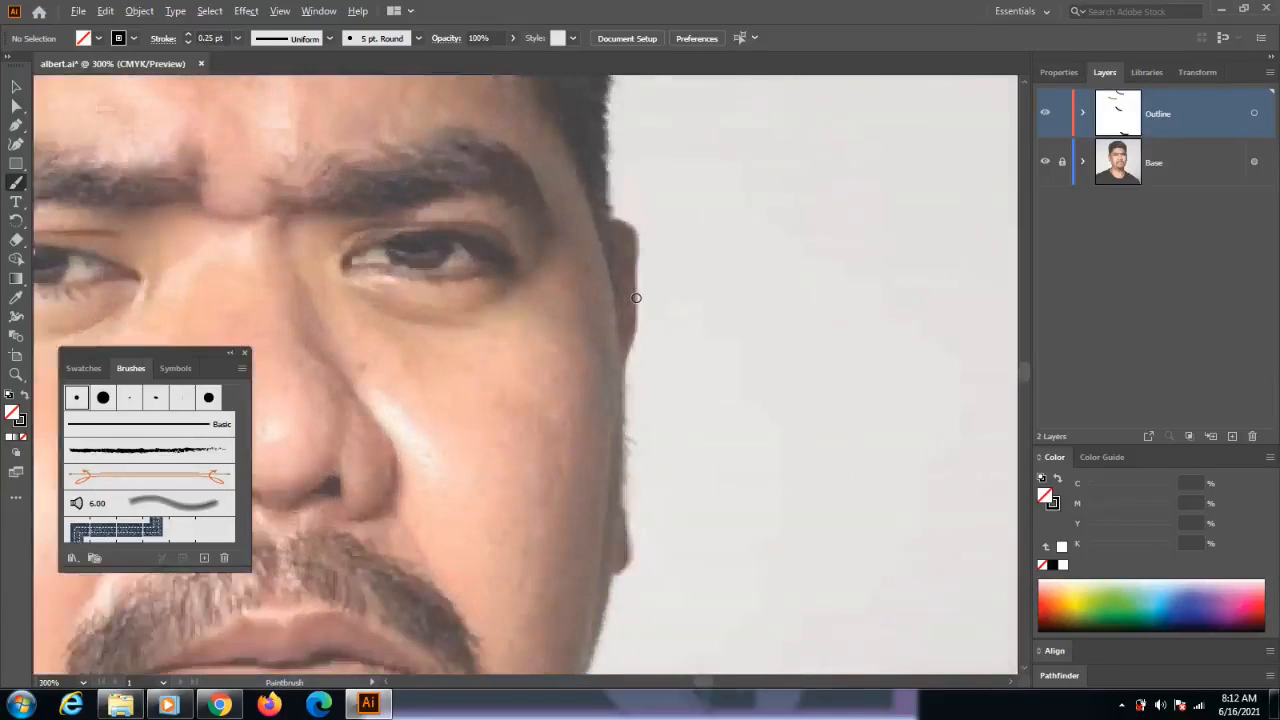
pyautogui.moveTo(638, 296); pyautogui.dragTo(599, 256)
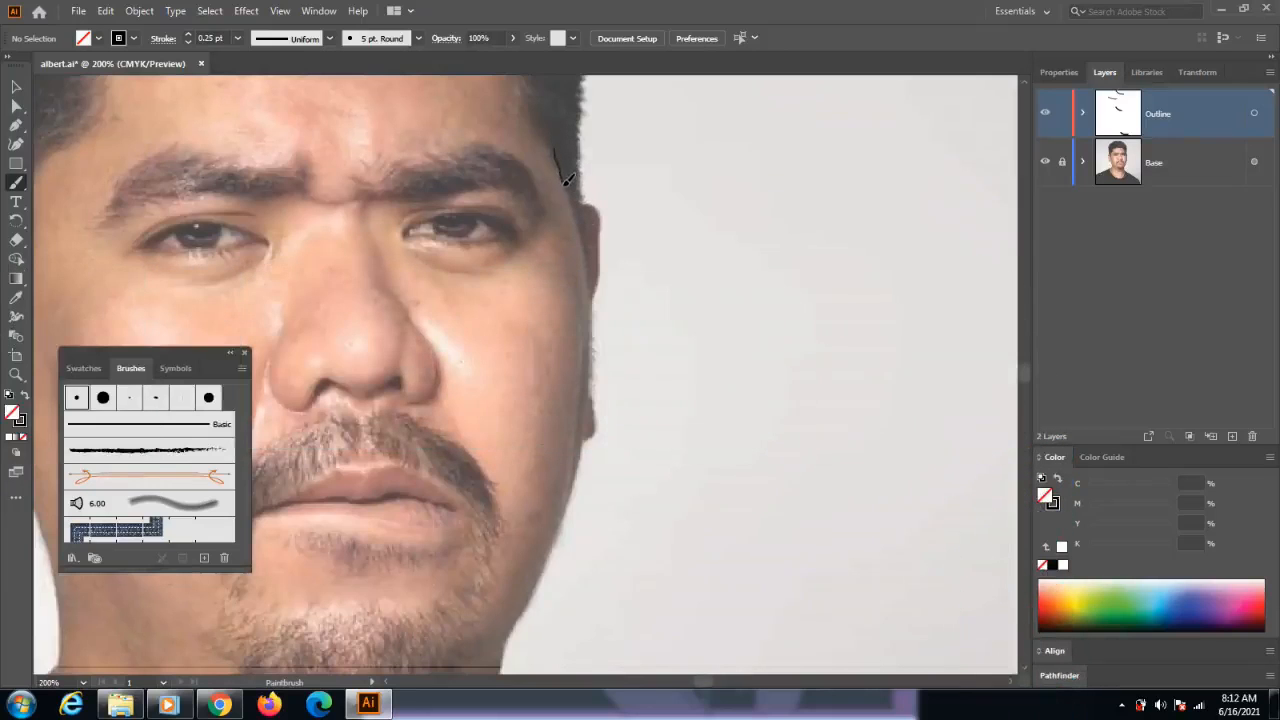
pyautogui.moveTo(575, 205); pyautogui.dragTo(576, 206)
pyautogui.hotkey('ctrl', 'z')
pyautogui.moveTo(592, 345); pyautogui.dragTo(591, 348)
pyautogui.moveTo(591, 348)
pyautogui.mouseDown()
pyautogui.moveTo(695, 206)
pyautogui.moveTo(708, 218)
pyautogui.moveTo(695, 384)
pyautogui.moveTo(818, 213)
pyautogui.moveTo(857, 205)
pyautogui.moveTo(828, 300)
pyautogui.mouseUp()
pyautogui.scroll(1, 707, 208)
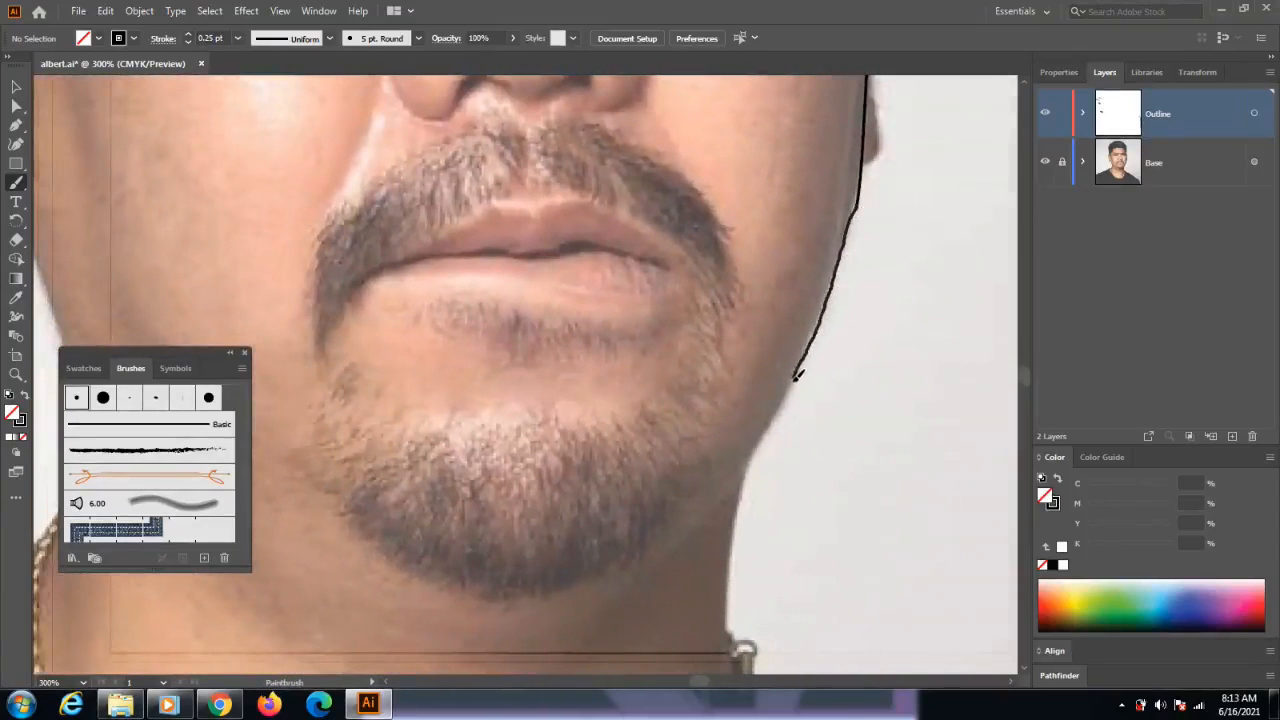
# - Continue the face outline along the jaw and around the underside of the bearded chin
pyautogui.moveTo(796, 376); pyautogui.dragTo(710, 512)
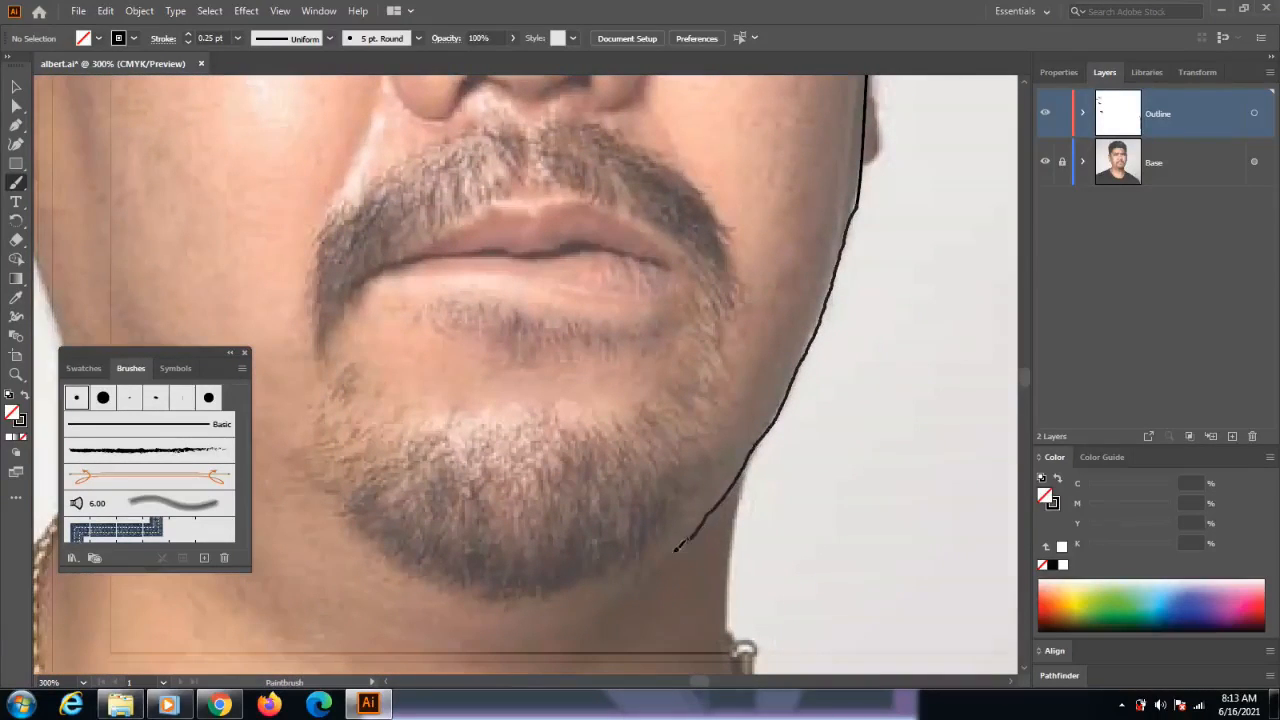
pyautogui.moveTo(568, 590); pyautogui.dragTo(846, 583)
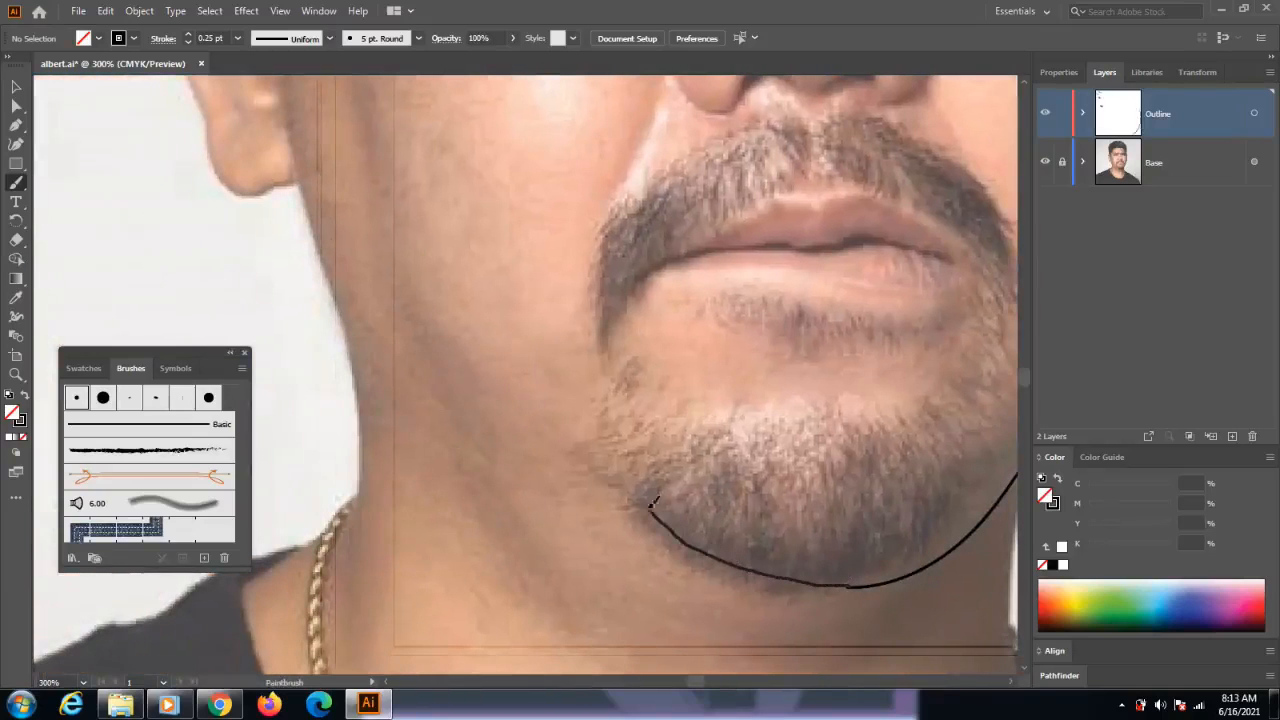
pyautogui.moveTo(652, 500); pyautogui.dragTo(615, 463)
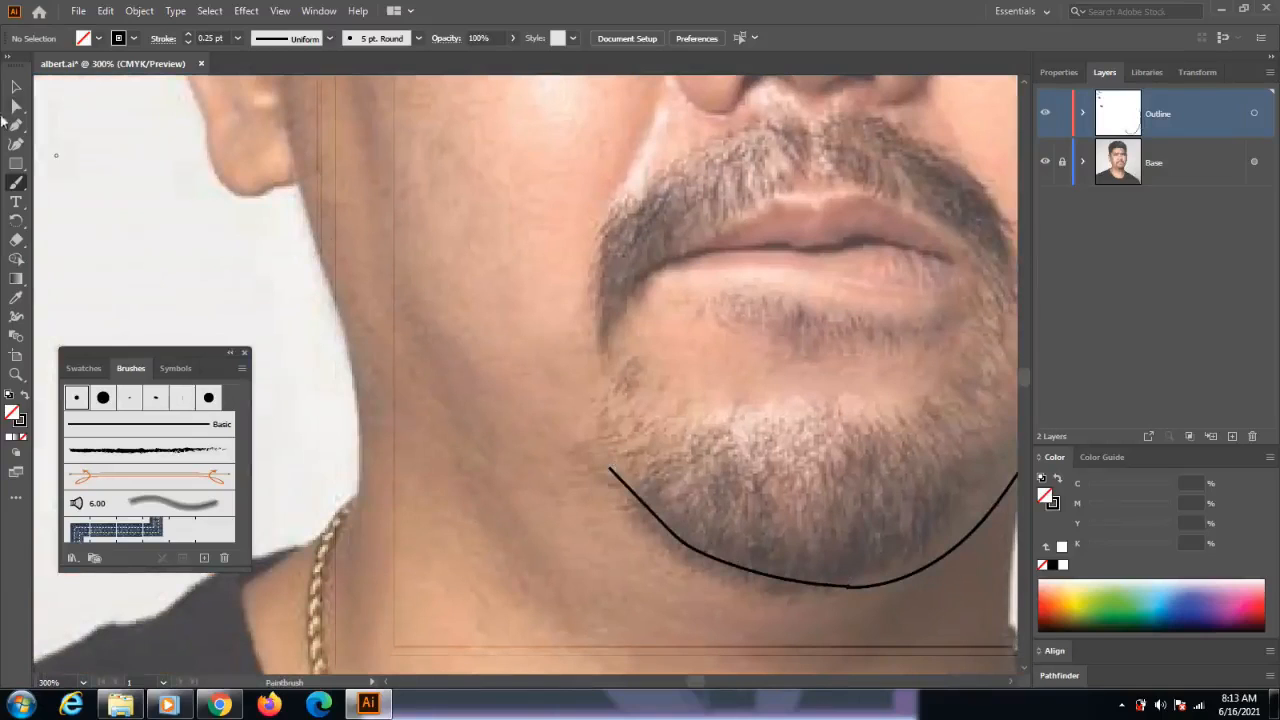
# - Adjust the end anchor and nearby curve of the chin line with the Direct Selection tool
pyautogui.click(16, 105)
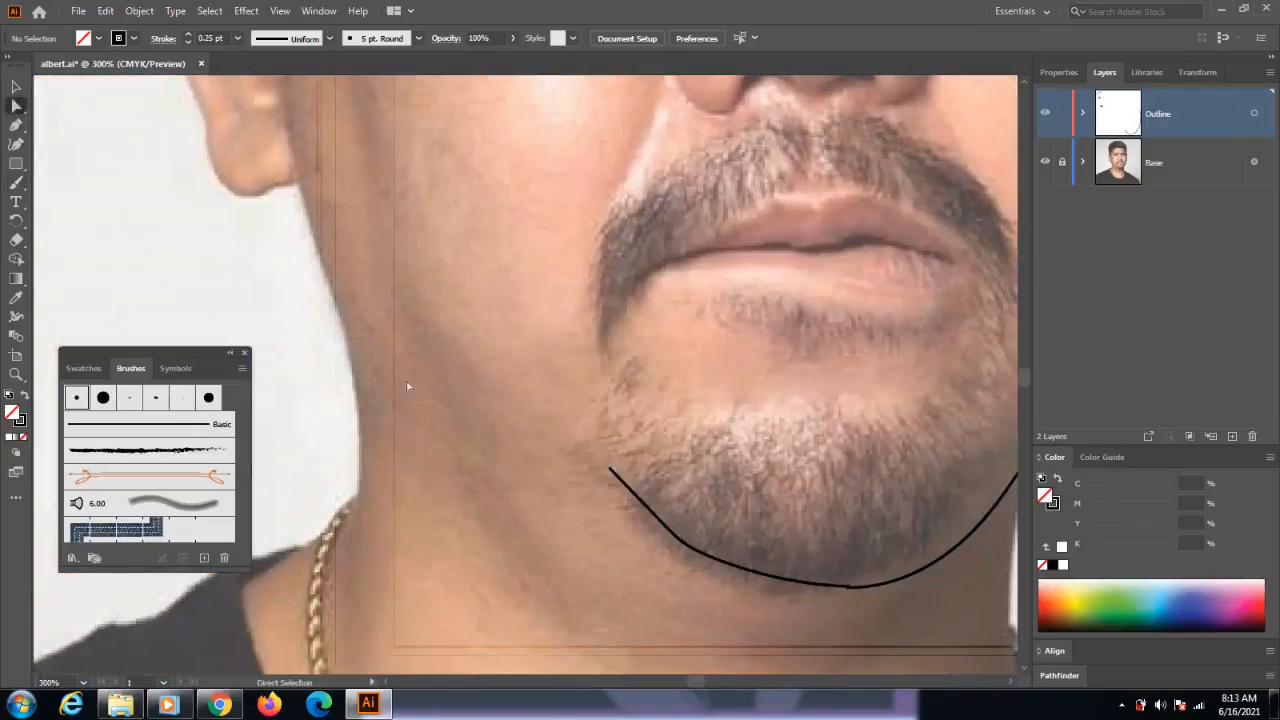
pyautogui.click(617, 487)
pyautogui.moveTo(613, 471); pyautogui.dragTo(601, 475)
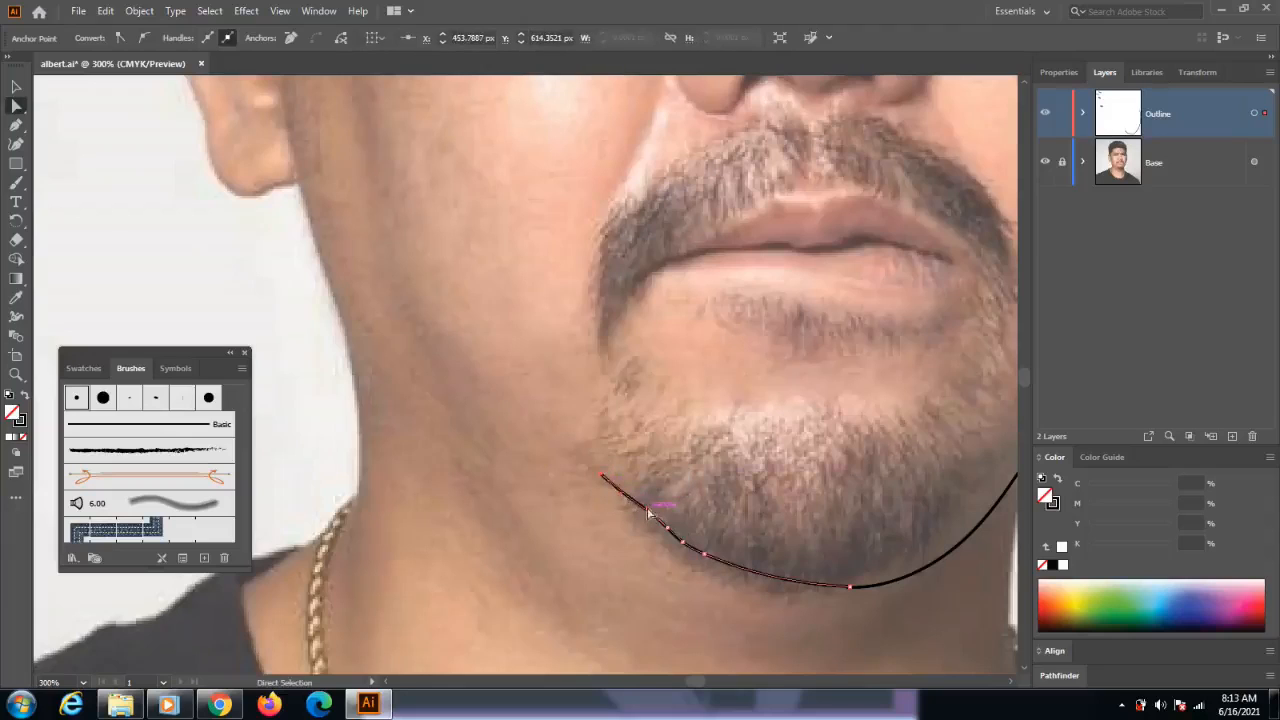
pyautogui.moveTo(645, 514)
pyautogui.mouseDown()
pyautogui.moveTo(674, 531)
pyautogui.moveTo(659, 526)
pyautogui.mouseUp()
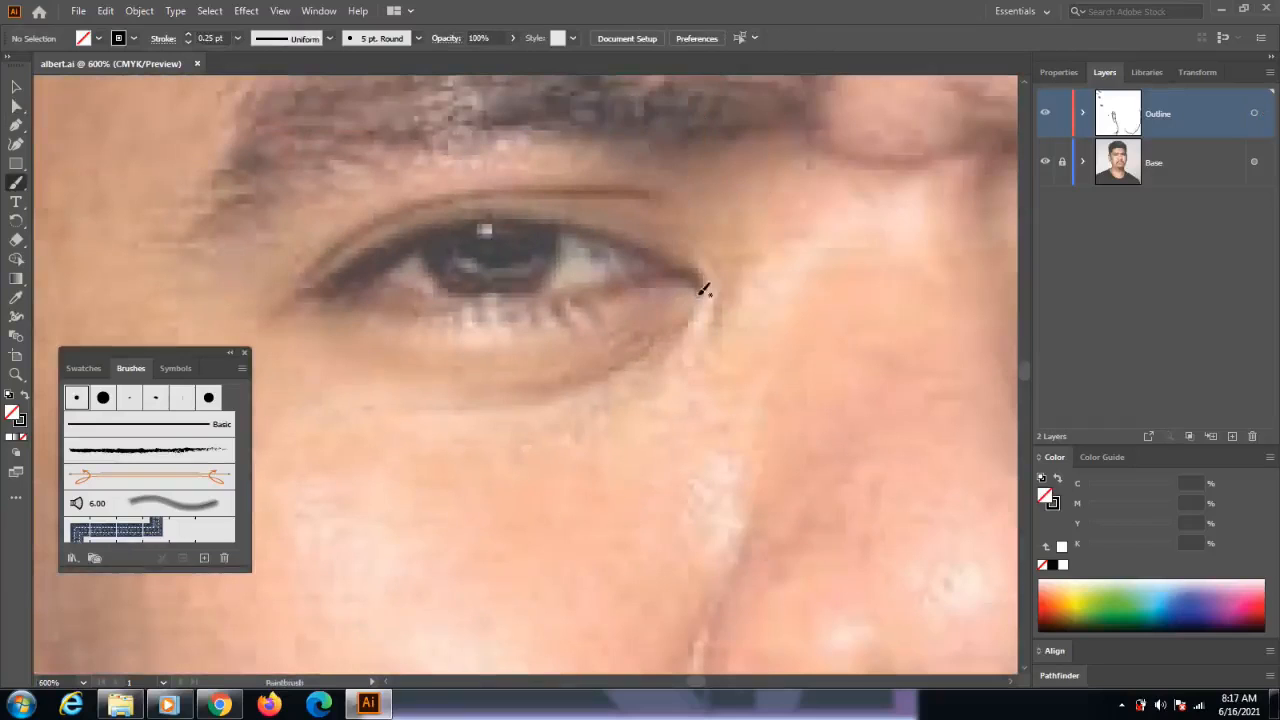
# - Outline the upper and lower lids and the iris of the eye on the photo's left side
pyautogui.moveTo(697, 296)
pyautogui.mouseDown()
pyautogui.moveTo(708, 277)
pyautogui.moveTo(632, 247)
pyautogui.moveTo(500, 220)
pyautogui.moveTo(412, 230)
pyautogui.mouseUp()
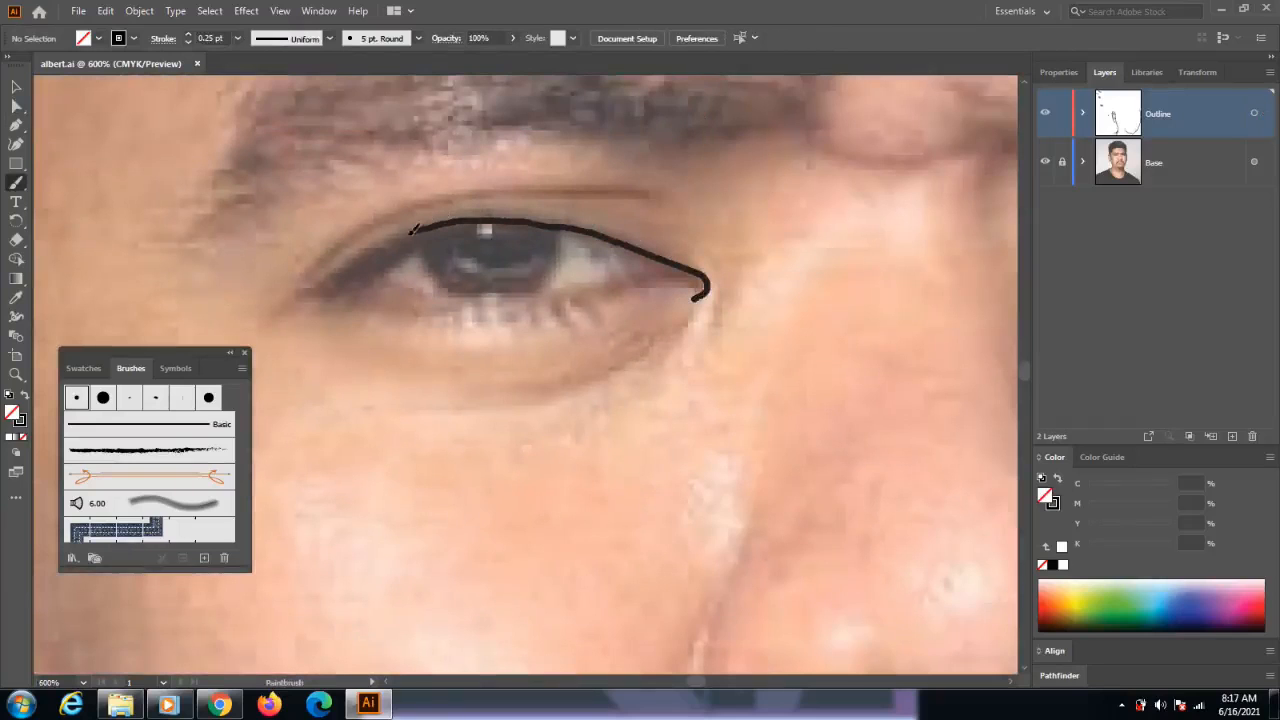
pyautogui.moveTo(309, 291); pyautogui.dragTo(304, 295)
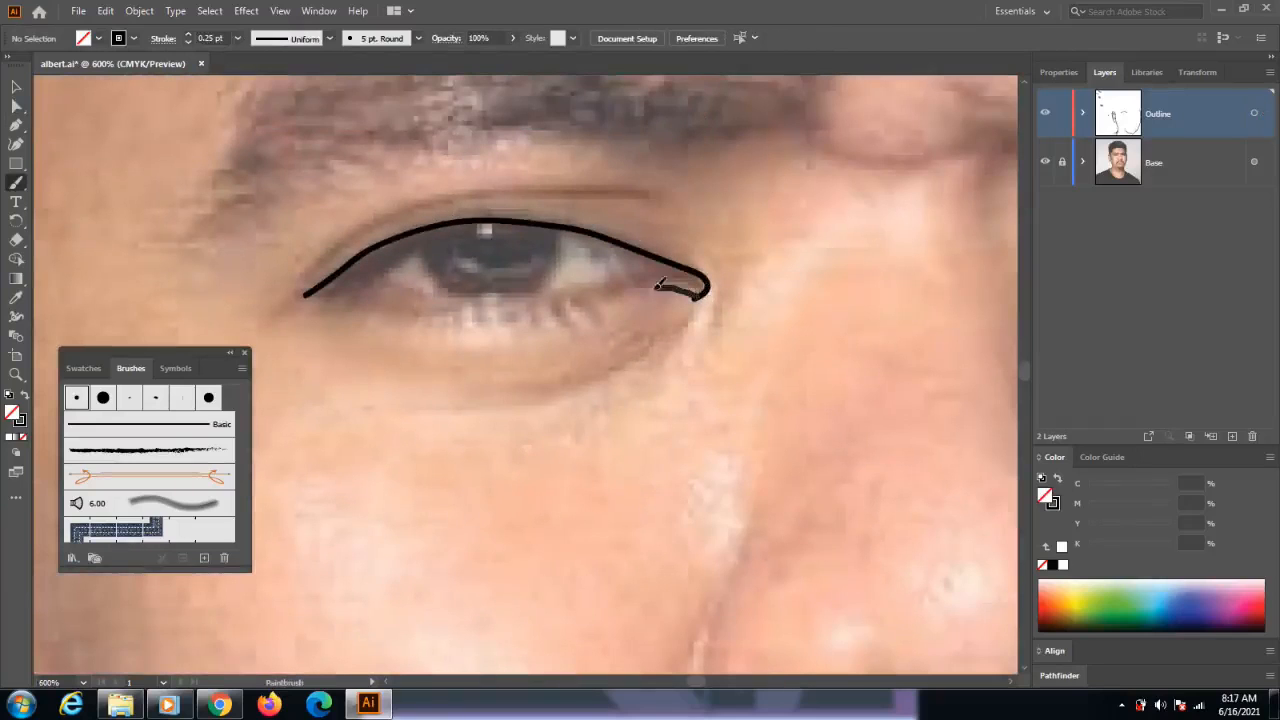
pyautogui.moveTo(659, 285)
pyautogui.mouseDown()
pyautogui.moveTo(524, 316)
pyautogui.moveTo(408, 310)
pyautogui.moveTo(306, 293)
pyautogui.mouseUp()
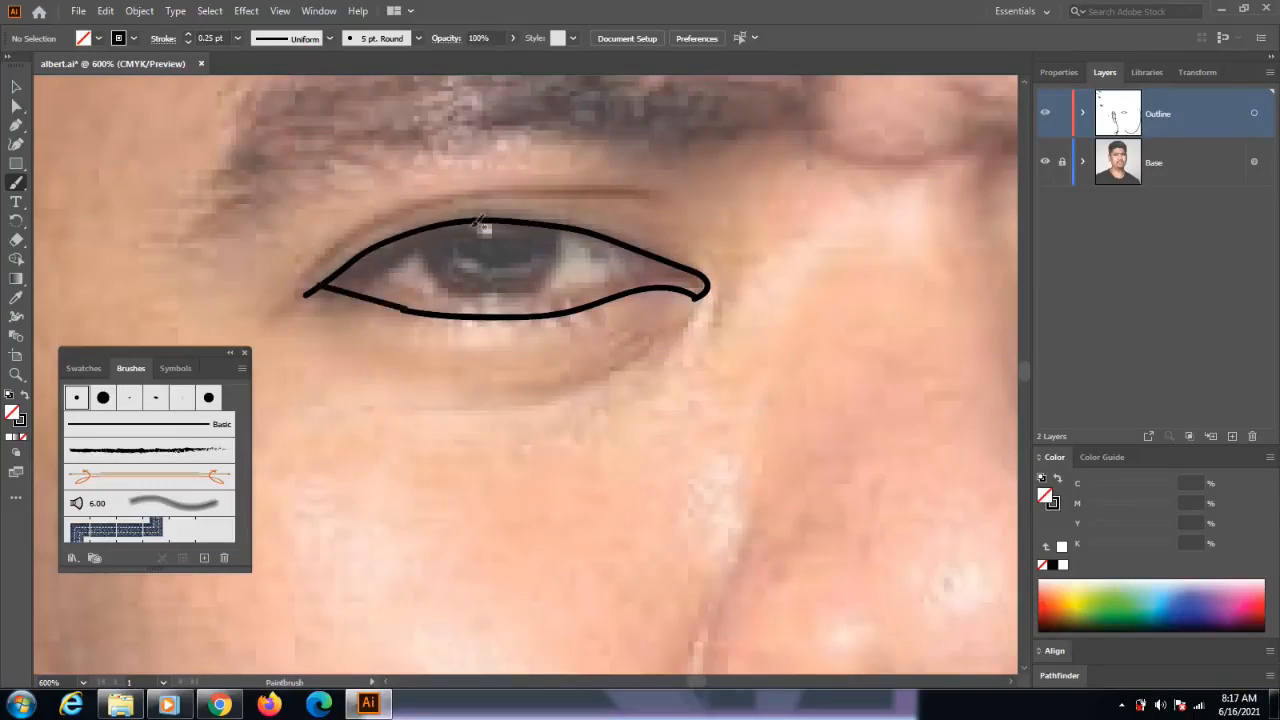
pyautogui.moveTo(420, 229)
pyautogui.mouseDown()
pyautogui.moveTo(447, 291)
pyautogui.moveTo(482, 309)
pyautogui.moveTo(543, 293)
pyautogui.moveTo(562, 222)
pyautogui.mouseUp()
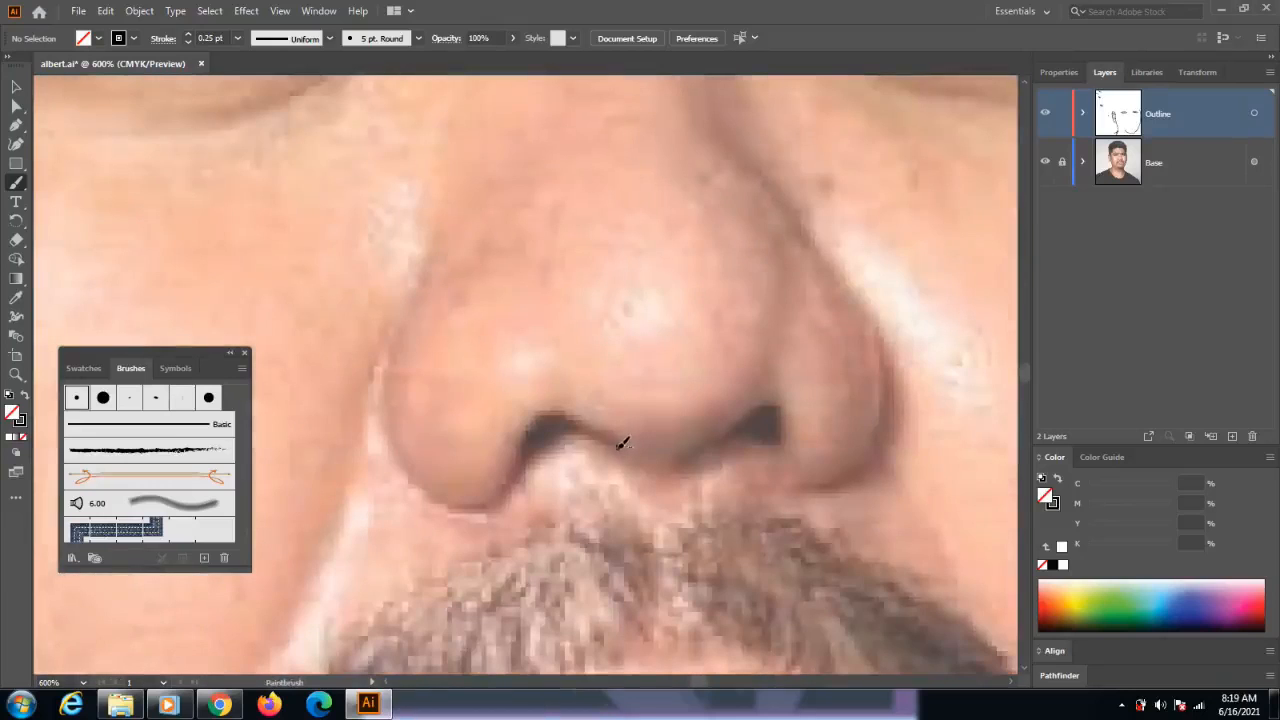
# - Trace both nostrils, the base of the nose and the outer curve of the nose wing
pyautogui.moveTo(621, 445)
pyautogui.mouseDown()
pyautogui.moveTo(574, 410)
pyautogui.moveTo(530, 425)
pyautogui.moveTo(518, 450)
pyautogui.mouseUp()
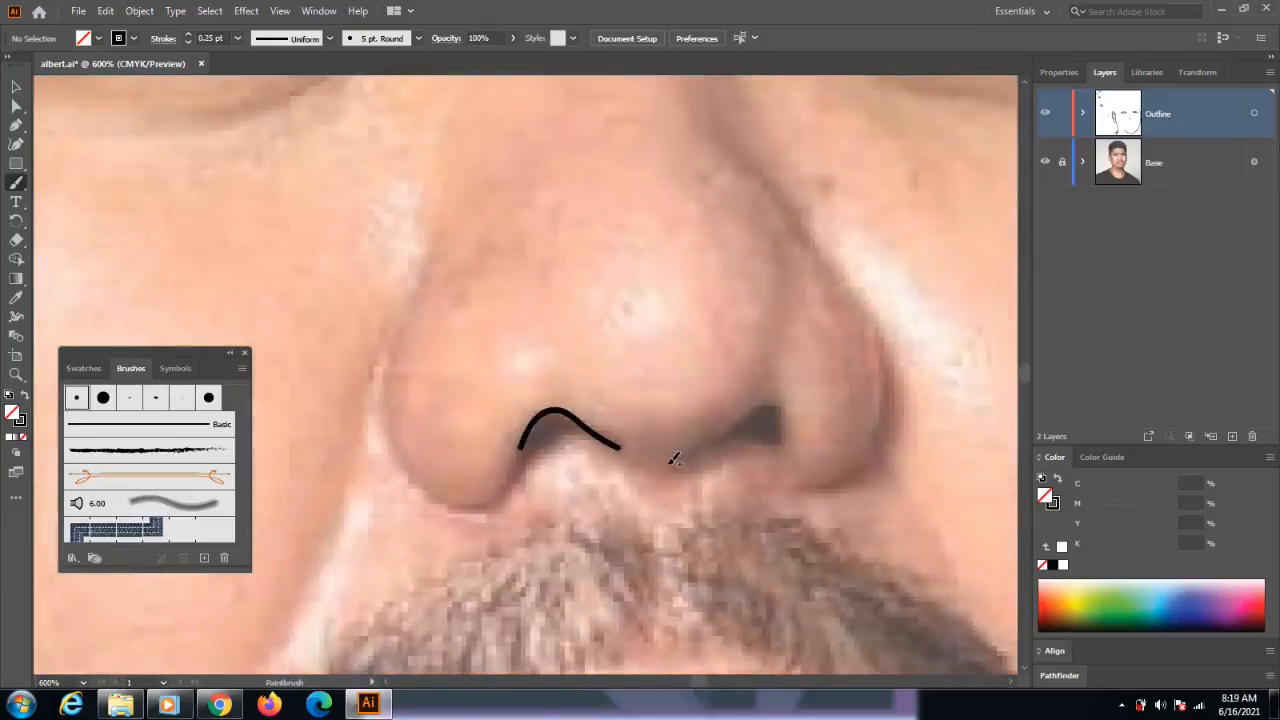
pyautogui.moveTo(670, 461)
pyautogui.mouseDown()
pyautogui.moveTo(775, 395)
pyautogui.moveTo(787, 408)
pyautogui.moveTo(789, 429)
pyautogui.moveTo(722, 440)
pyautogui.mouseUp()
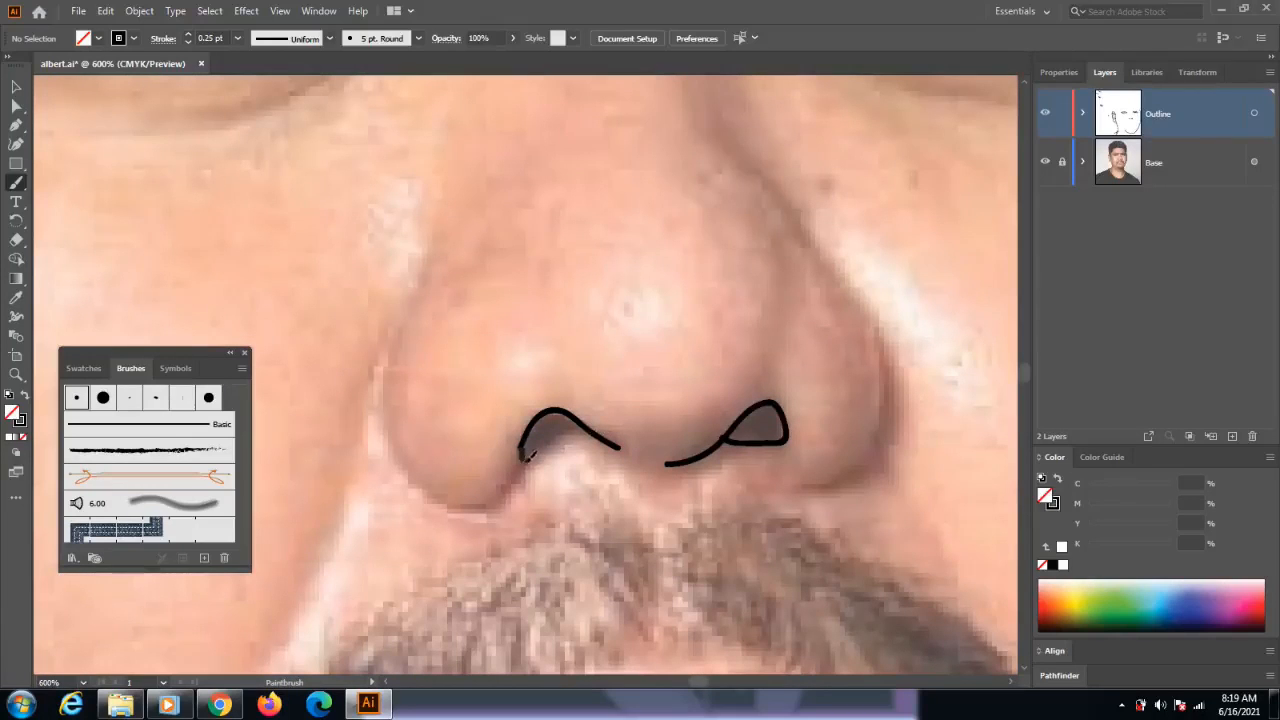
pyautogui.moveTo(598, 428)
pyautogui.mouseDown()
pyautogui.moveTo(540, 450)
pyautogui.moveTo(500, 498)
pyautogui.moveTo(442, 505)
pyautogui.mouseUp()
pyautogui.moveTo(404, 330)
pyautogui.mouseDown()
pyautogui.moveTo(385, 362)
pyautogui.moveTo(385, 440)
pyautogui.mouseUp()
# - Save the document with the traced facial outlines
pyautogui.scroll(-3, 797, 430)
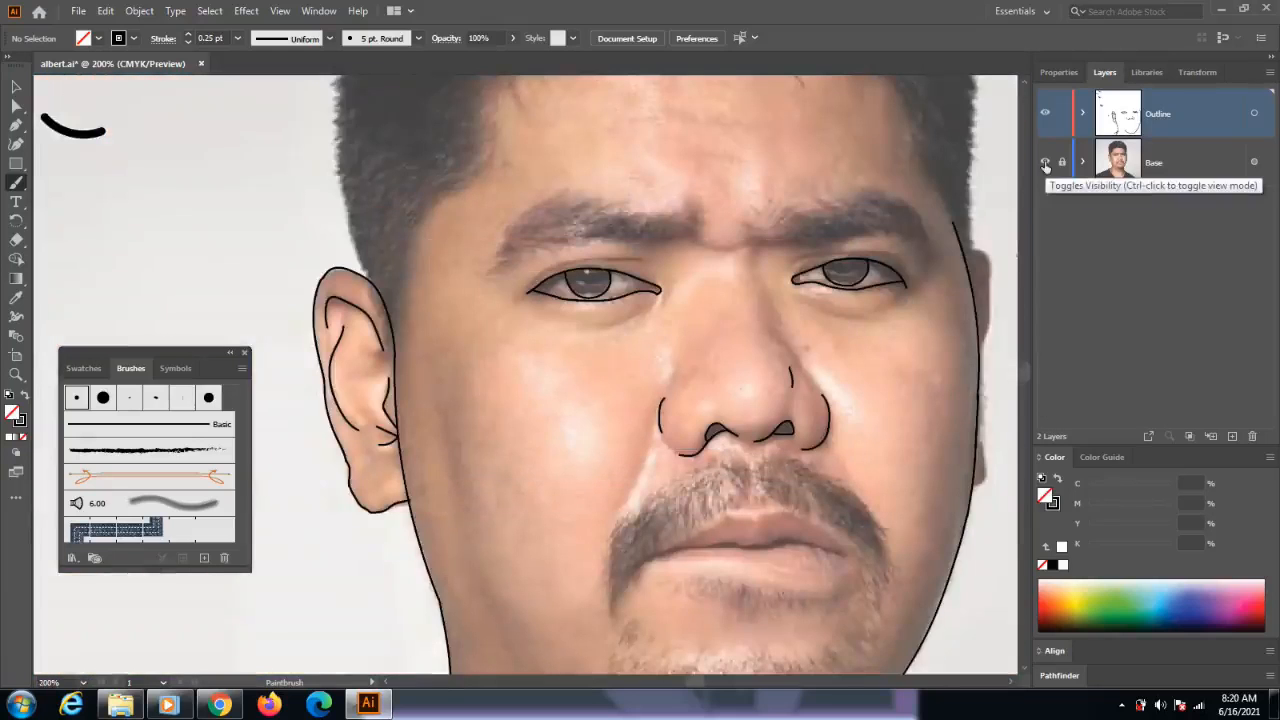
pyautogui.scroll(1, 815, 330)
pyautogui.scroll(-2, 792, 492)
pyautogui.hotkey('ctrl', 's')
# - Fill in the eyebrow on the photo's left side with many short, overlapping 0.25 pt hair strokes following its shape
pyautogui.scroll(1, 794, 504)
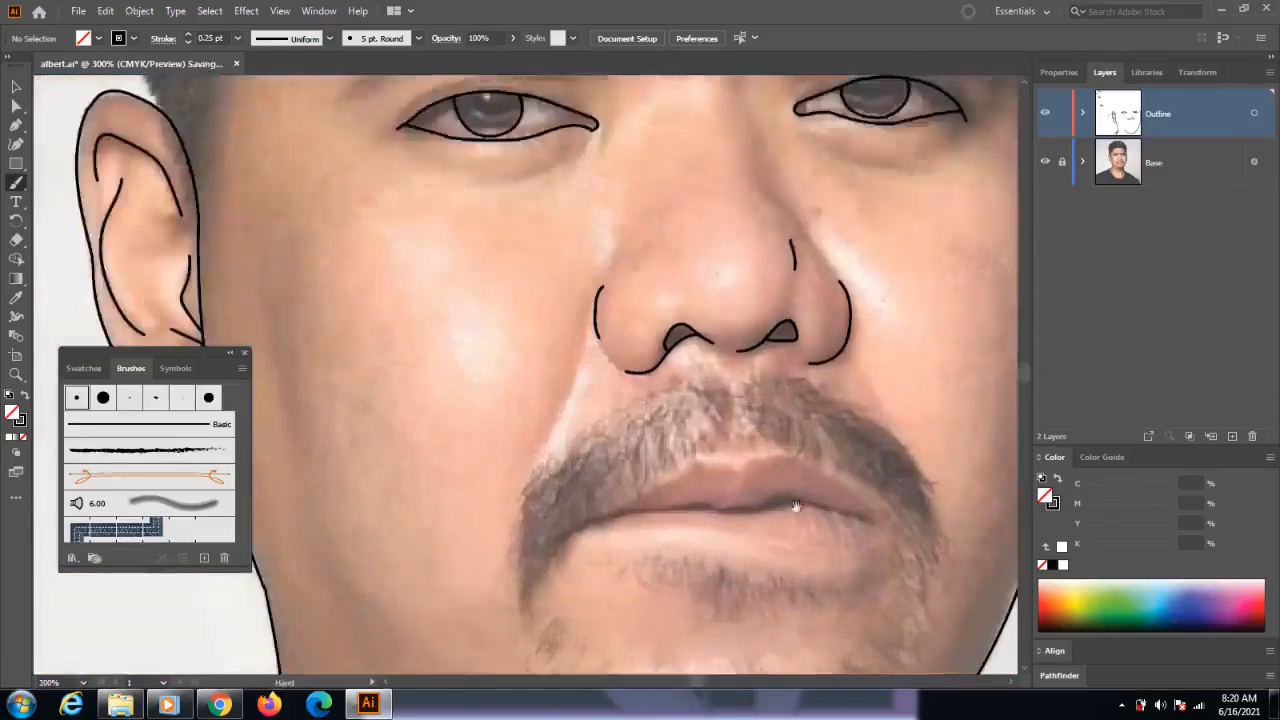
pyautogui.moveTo(793, 505); pyautogui.dragTo(648, 338)
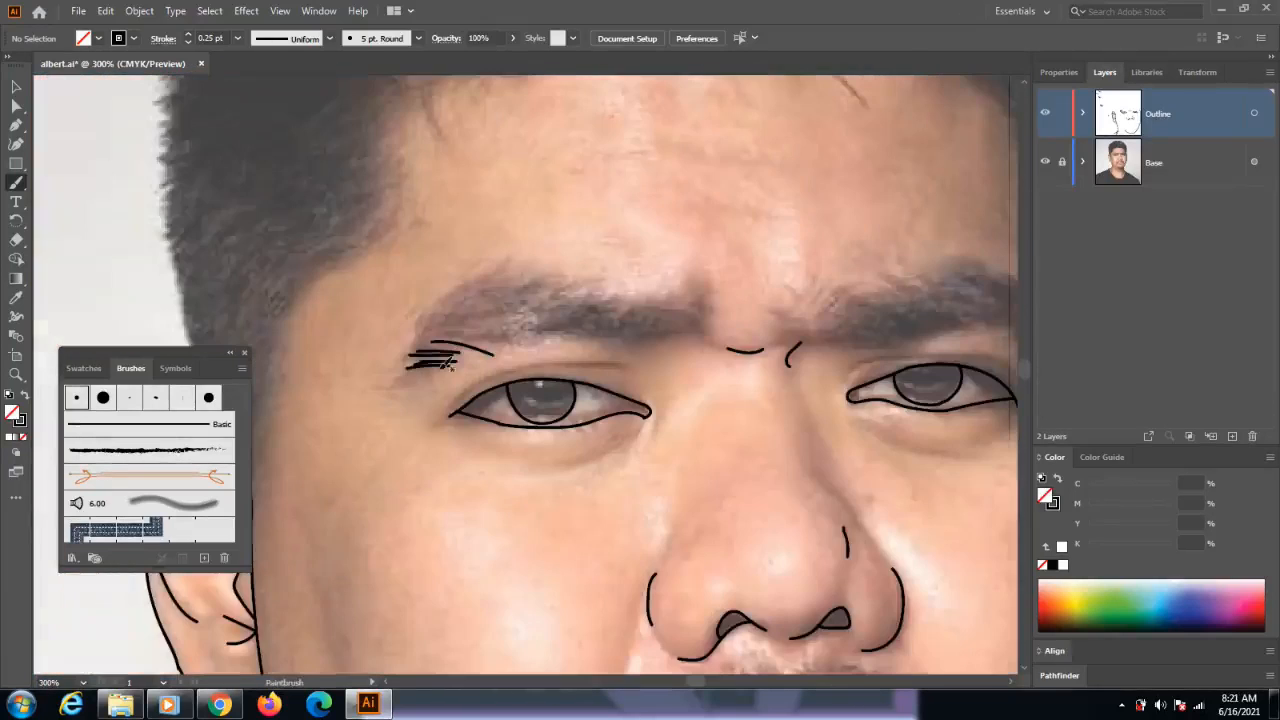
pyautogui.moveTo(452, 362)
pyautogui.mouseDown()
pyautogui.moveTo(391, 382)
pyautogui.moveTo(428, 344)
pyautogui.mouseUp()
pyautogui.moveTo(470, 346)
pyautogui.mouseDown()
pyautogui.moveTo(502, 338)
pyautogui.moveTo(421, 335)
pyautogui.mouseUp()
pyautogui.moveTo(489, 338); pyautogui.dragTo(428, 323)
pyautogui.moveTo(512, 321); pyautogui.dragTo(438, 320)
pyautogui.moveTo(508, 276)
pyautogui.mouseDown()
pyautogui.moveTo(433, 313)
pyautogui.moveTo(452, 297)
pyautogui.mouseUp()
pyautogui.moveTo(526, 286); pyautogui.dragTo(444, 306)
pyautogui.moveTo(514, 303); pyautogui.dragTo(430, 317)
pyautogui.moveTo(517, 329); pyautogui.dragTo(510, 295)
pyautogui.moveTo(531, 328)
pyautogui.mouseDown()
pyautogui.moveTo(517, 288)
pyautogui.moveTo(532, 292)
pyautogui.mouseUp()
pyautogui.moveTo(549, 328); pyautogui.dragTo(552, 294)
pyautogui.moveTo(567, 327); pyautogui.dragTo(571, 297)
pyautogui.moveTo(588, 327)
pyautogui.mouseDown()
pyautogui.moveTo(582, 299)
pyautogui.moveTo(594, 302)
pyautogui.mouseUp()
pyautogui.moveTo(612, 328)
pyautogui.mouseDown()
pyautogui.moveTo(607, 306)
pyautogui.moveTo(623, 306)
pyautogui.mouseUp()
pyautogui.moveTo(628, 331); pyautogui.dragTo(643, 308)
pyautogui.moveTo(649, 332); pyautogui.dragTo(662, 310)
pyautogui.moveTo(667, 334); pyautogui.dragTo(689, 297)
pyautogui.scroll(-2, 672, 322)
pyautogui.scroll(2, 666, 328)
pyautogui.moveTo(665, 327); pyautogui.dragTo(667, 299)
pyautogui.moveTo(647, 328); pyautogui.dragTo(650, 290)
pyautogui.moveTo(632, 322)
pyautogui.mouseDown()
pyautogui.moveTo(637, 290)
pyautogui.moveTo(625, 292)
pyautogui.mouseUp()
pyautogui.moveTo(608, 322)
pyautogui.mouseDown()
pyautogui.moveTo(613, 290)
pyautogui.moveTo(602, 288)
pyautogui.mouseUp()
pyautogui.moveTo(585, 320); pyautogui.dragTo(580, 285)
pyautogui.moveTo(600, 318)
pyautogui.mouseDown()
pyautogui.moveTo(604, 284)
pyautogui.moveTo(524, 279)
pyautogui.mouseUp()
pyautogui.moveTo(612, 290)
pyautogui.mouseDown()
pyautogui.moveTo(525, 265)
pyautogui.moveTo(639, 285)
pyautogui.moveTo(556, 274)
pyautogui.mouseUp()
pyautogui.moveTo(644, 298); pyautogui.dragTo(510, 292)
pyautogui.moveTo(612, 305)
pyautogui.mouseDown()
pyautogui.moveTo(475, 291)
pyautogui.moveTo(519, 318)
pyautogui.mouseUp()
pyautogui.moveTo(542, 292)
pyautogui.mouseDown()
pyautogui.moveTo(531, 324)
pyautogui.moveTo(545, 322)
pyautogui.mouseUp()
pyautogui.moveTo(575, 292)
pyautogui.mouseDown()
pyautogui.moveTo(563, 322)
pyautogui.moveTo(581, 322)
pyautogui.mouseUp()
pyautogui.moveTo(611, 292)
pyautogui.mouseDown()
pyautogui.moveTo(600, 323)
pyautogui.moveTo(624, 326)
pyautogui.mouseUp()
pyautogui.moveTo(664, 301)
pyautogui.mouseDown()
pyautogui.moveTo(652, 327)
pyautogui.moveTo(700, 312)
pyautogui.mouseUp()
pyautogui.moveTo(620, 290)
pyautogui.mouseDown()
pyautogui.moveTo(702, 300)
pyautogui.moveTo(562, 268)
pyautogui.mouseUp()
pyautogui.moveTo(672, 298)
pyautogui.mouseDown()
pyautogui.moveTo(530, 300)
pyautogui.moveTo(498, 276)
pyautogui.mouseUp()
pyautogui.moveTo(520, 290); pyautogui.dragTo(454, 308)
pyautogui.moveTo(510, 314)
pyautogui.mouseDown()
pyautogui.moveTo(474, 328)
pyautogui.moveTo(506, 330)
pyautogui.mouseUp()
pyautogui.moveTo(522, 306); pyautogui.dragTo(480, 324)
pyautogui.moveTo(532, 300)
pyautogui.mouseDown()
pyautogui.moveTo(516, 328)
pyautogui.moveTo(540, 326)
pyautogui.mouseUp()
pyautogui.moveTo(576, 294)
pyautogui.mouseDown()
pyautogui.moveTo(560, 322)
pyautogui.moveTo(579, 322)
pyautogui.mouseUp()
pyautogui.moveTo(616, 294)
pyautogui.mouseDown()
pyautogui.moveTo(606, 324)
pyautogui.moveTo(628, 326)
pyautogui.mouseUp()
pyautogui.moveTo(664, 300)
pyautogui.mouseDown()
pyautogui.moveTo(652, 328)
pyautogui.moveTo(682, 324)
pyautogui.mouseUp()
pyautogui.moveTo(628, 284)
pyautogui.mouseDown()
pyautogui.moveTo(606, 300)
pyautogui.moveTo(524, 288)
pyautogui.mouseUp()
pyautogui.moveTo(538, 278)
pyautogui.mouseDown()
pyautogui.moveTo(480, 293)
pyautogui.moveTo(482, 308)
pyautogui.mouseUp()
pyautogui.moveTo(524, 293); pyautogui.dragTo(440, 320)
pyautogui.moveTo(490, 298); pyautogui.dragTo(430, 332)
pyautogui.moveTo(506, 304); pyautogui.dragTo(458, 336)
pyautogui.moveTo(554, 298)
pyautogui.mouseDown()
pyautogui.moveTo(520, 324)
pyautogui.moveTo(520, 312)
pyautogui.mouseUp()
pyautogui.moveTo(584, 288); pyautogui.dragTo(556, 294)
pyautogui.moveTo(650, 292)
pyautogui.mouseDown()
pyautogui.moveTo(640, 316)
pyautogui.moveTo(600, 321)
pyautogui.mouseUp()
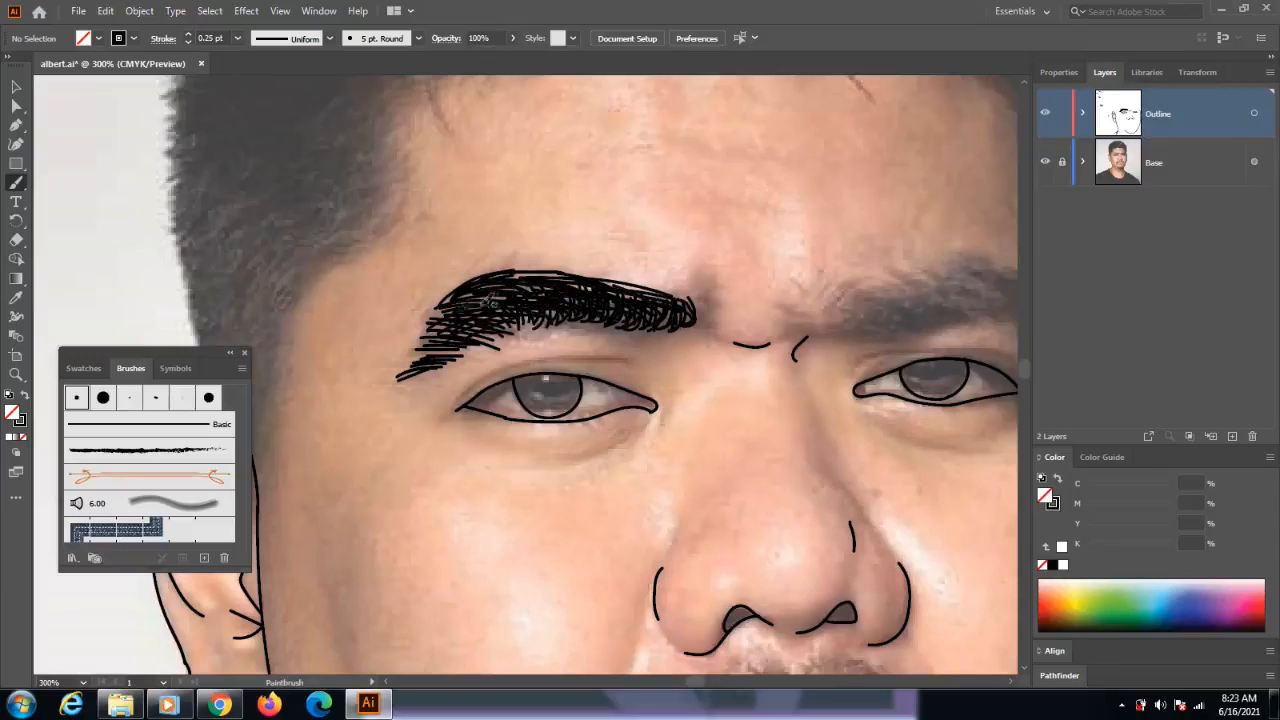
# - Thicken the outer tail of the eyebrow on the photo's left side with more short, slanted 0.25 pt hair strokes
pyautogui.moveTo(450, 321); pyautogui.dragTo(424, 360)
pyautogui.moveTo(466, 330); pyautogui.dragTo(418, 360)
pyautogui.moveTo(494, 328); pyautogui.dragTo(450, 350)
pyautogui.moveTo(488, 336); pyautogui.dragTo(448, 354)
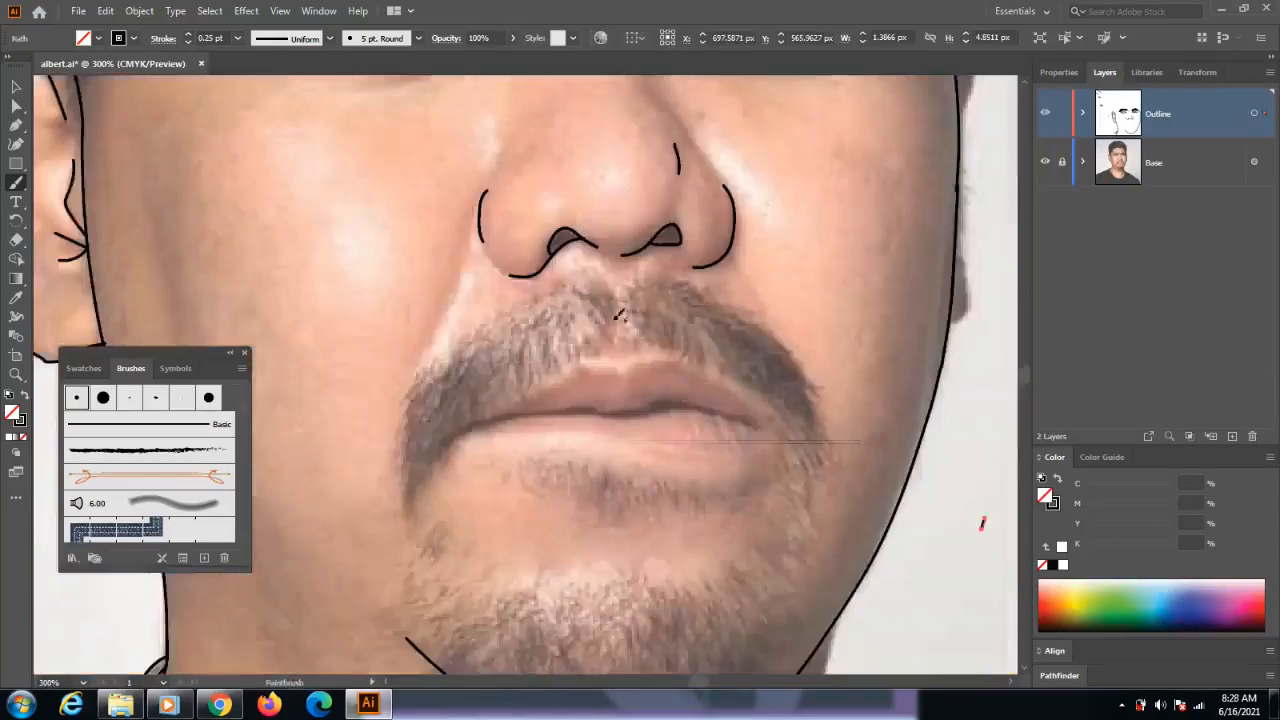
# - Trace the lips with 0.25 pt Paintbrush strokes along the upper lip edge, the mouth line and the lower lip
pyautogui.moveTo(690, 404)
pyautogui.mouseDown()
pyautogui.moveTo(634, 370)
pyautogui.moveTo(695, 371)
pyautogui.mouseUp()
pyautogui.hotkey('ctrl', '+')
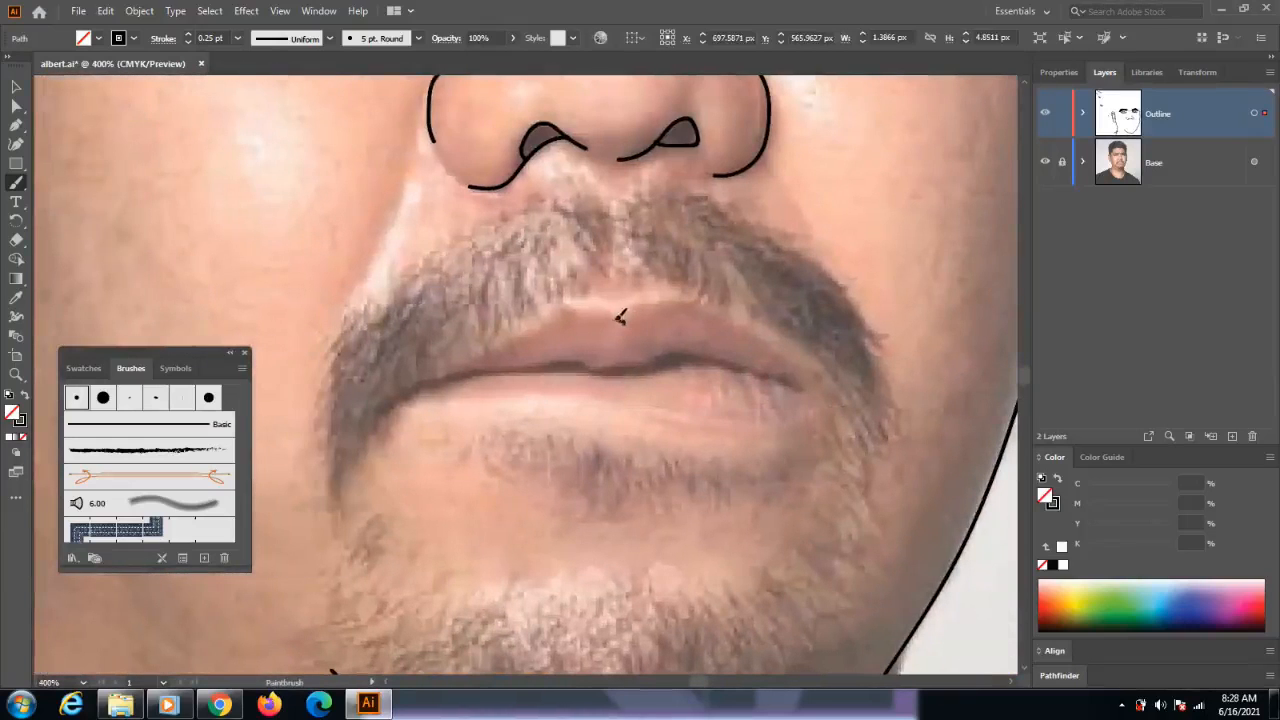
pyautogui.moveTo(620, 316)
pyautogui.mouseDown()
pyautogui.moveTo(566, 302)
pyautogui.moveTo(385, 405)
pyautogui.moveTo(505, 370)
pyautogui.moveTo(668, 354)
pyautogui.moveTo(806, 396)
pyautogui.mouseUp()
pyautogui.moveTo(524, 366); pyautogui.dragTo(725, 358)
pyautogui.scroll(-2, 627, 383)
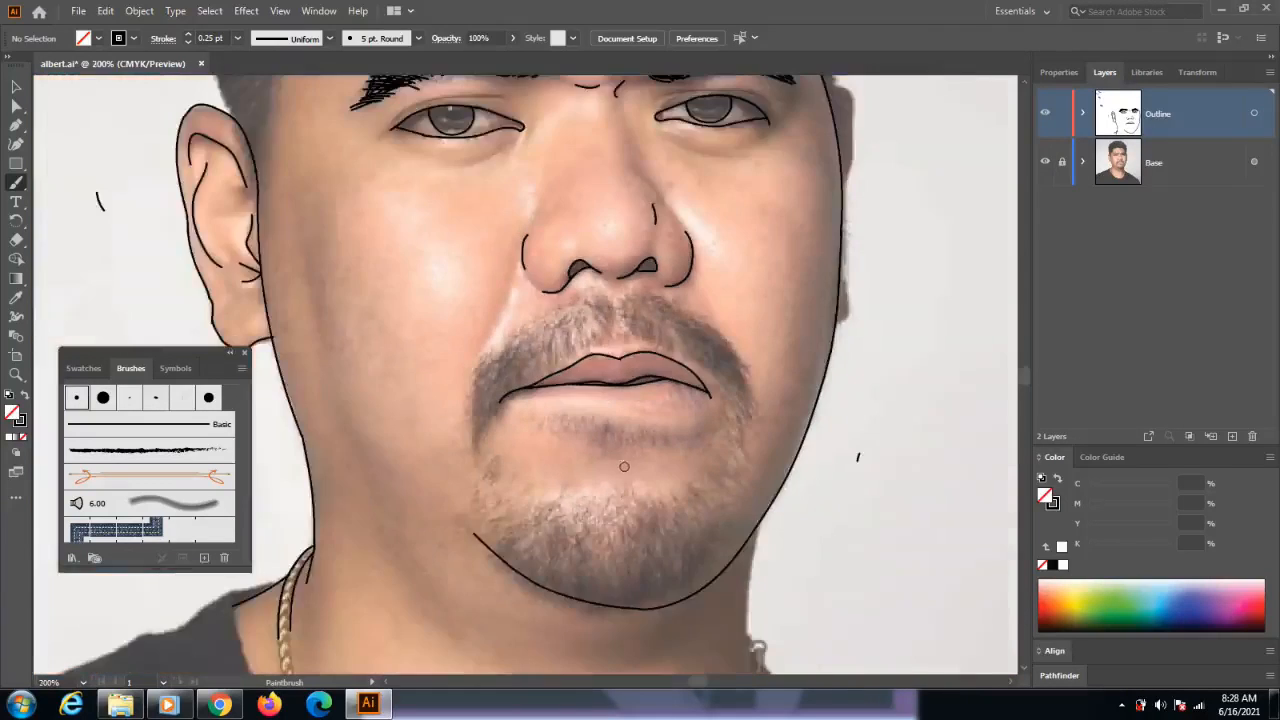
pyautogui.scroll(2, 627, 460)
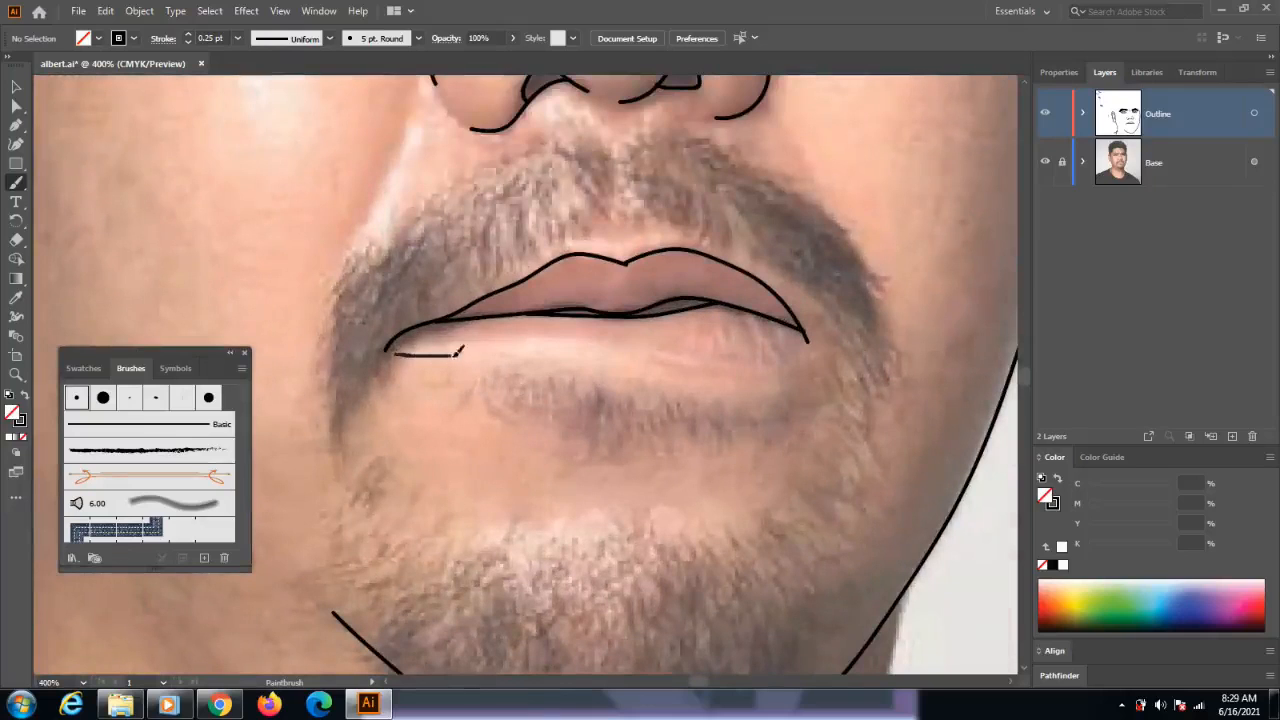
pyautogui.moveTo(461, 350)
pyautogui.mouseDown()
pyautogui.moveTo(771, 370)
pyautogui.moveTo(807, 337)
pyautogui.mouseUp()
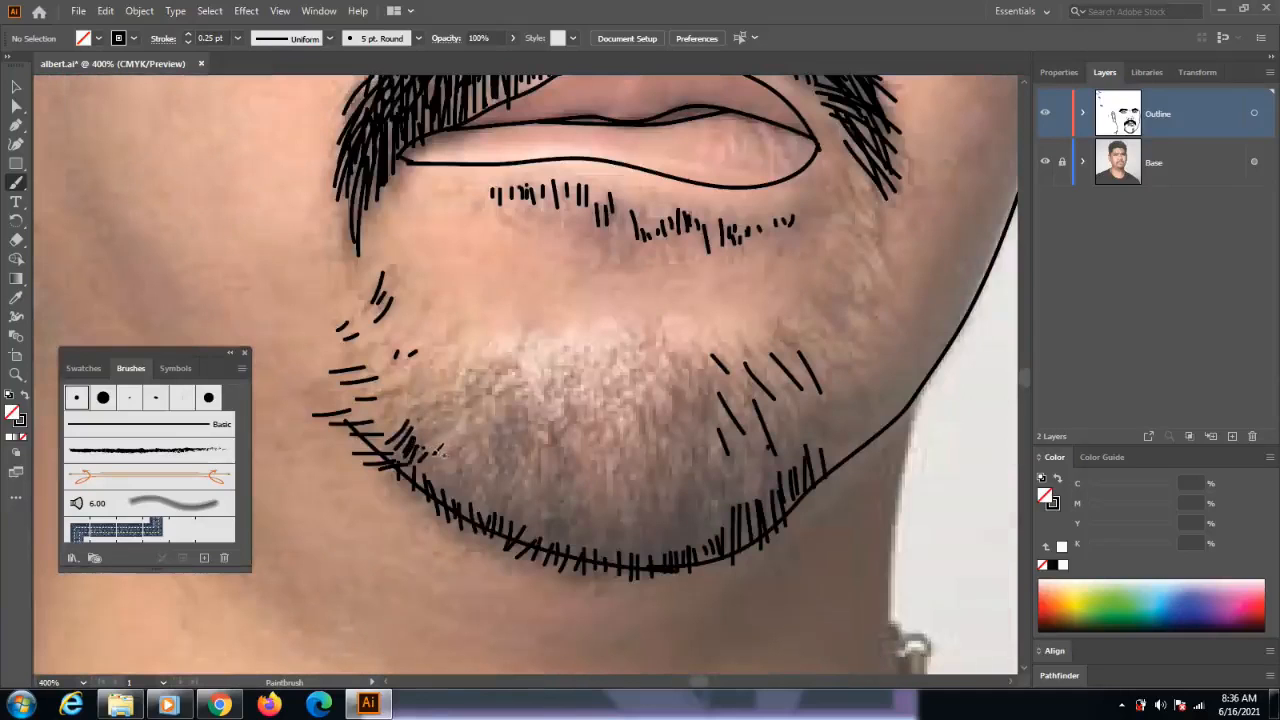
# - Select the cluster of short beard strokes by the jaw on the photo's left side and duplicate it across the lower chin
pyautogui.press('v')
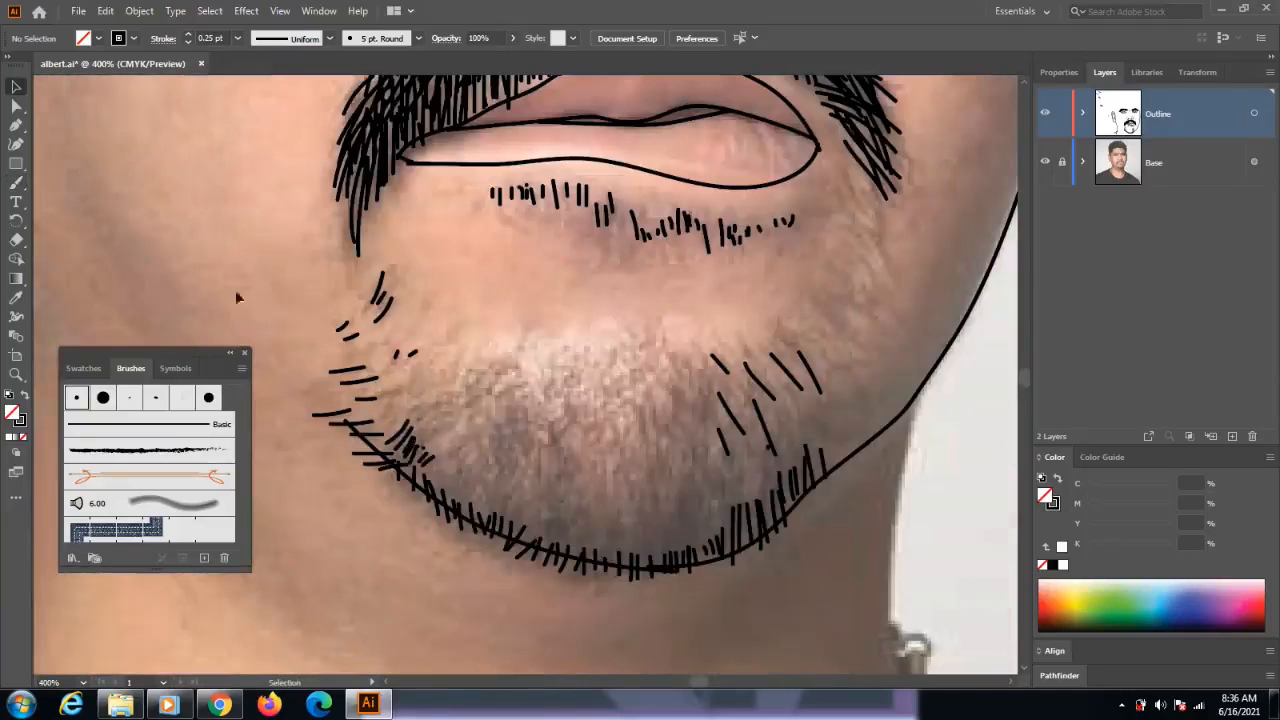
pyautogui.click(400, 445)
pyautogui.click(442, 467)
pyautogui.click(408, 430)
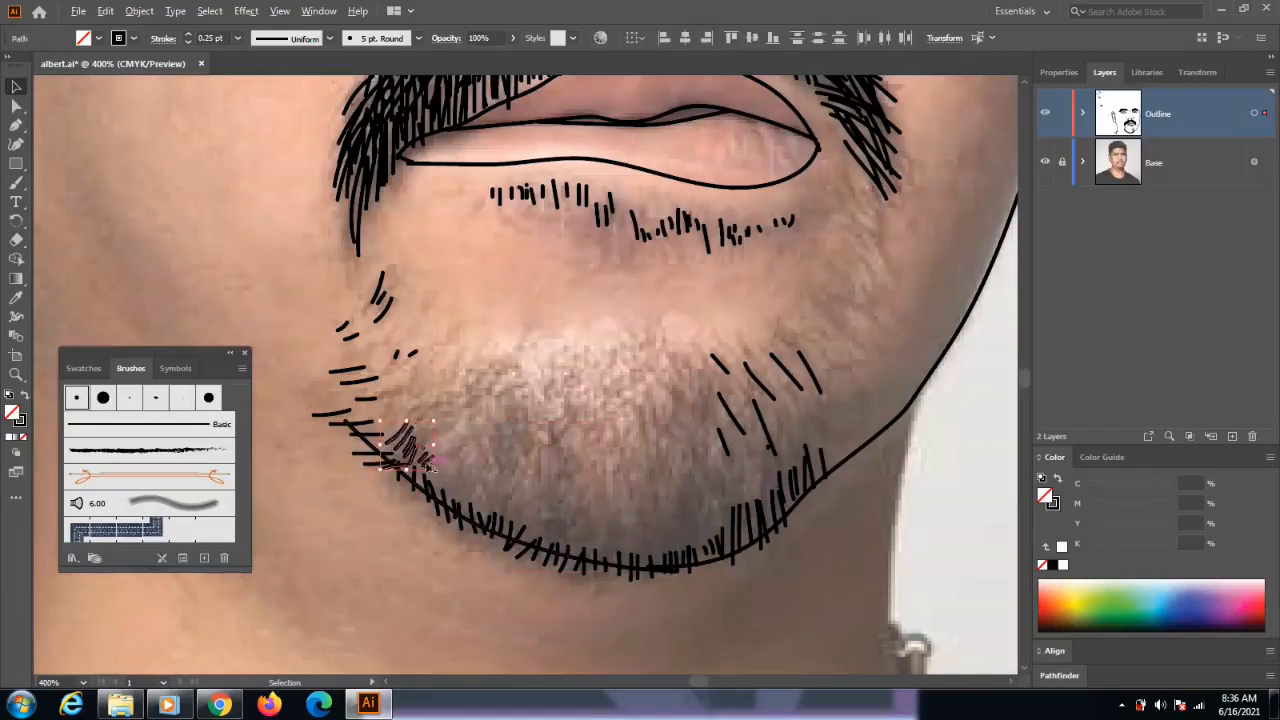
pyautogui.moveTo(430, 467)
pyautogui.mouseDown()
pyautogui.moveTo(520, 520)
pyautogui.moveTo(540, 515)
pyautogui.moveTo(604, 546)
pyautogui.moveTo(686, 547)
pyautogui.moveTo(679, 510)
pyautogui.mouseUp()
pyautogui.moveTo(677, 550)
pyautogui.mouseDown()
pyautogui.moveTo(768, 513)
pyautogui.moveTo(806, 462)
pyautogui.mouseUp()
# - Paint a small cluster of stubble dots on the bare skin just above the beard strokes
pyautogui.click(573, 377)
pyautogui.click(578, 382)
pyautogui.click(568, 384)
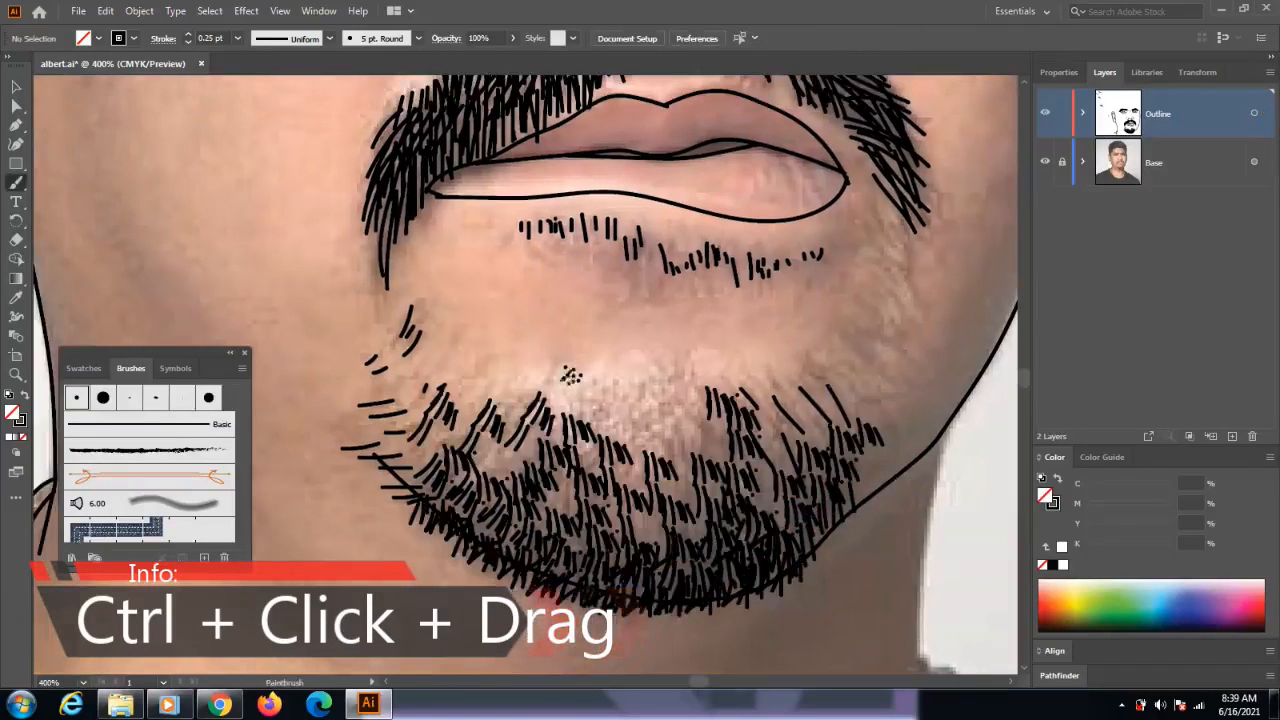
pyautogui.click(560, 379)
pyautogui.click(560, 371)
# - Select the stubble dots and duplicate them repeatedly to cover the bare upper part of the chin
pyautogui.press('v')
pyautogui.scroll(3, 555, 374)
pyautogui.moveTo(540, 340)
pyautogui.mouseDown()
pyautogui.moveTo(648, 424)
pyautogui.moveTo(679, 411)
pyautogui.mouseUp()
pyautogui.scroll(-1, 609, 395)
pyautogui.moveTo(679, 411); pyautogui.dragTo(733, 413)
pyautogui.moveTo(733, 413); pyautogui.dragTo(775, 413)
pyautogui.moveTo(776, 414); pyautogui.dragTo(846, 420)
pyautogui.moveTo(574, 353); pyautogui.dragTo(782, 436)
pyautogui.moveTo(671, 414); pyautogui.dragTo(664, 445)
pyautogui.moveTo(658, 441); pyautogui.dragTo(757, 491)
pyautogui.moveTo(756, 491); pyautogui.dragTo(569, 429)
pyautogui.moveTo(580, 431); pyautogui.dragTo(864, 441)
pyautogui.scroll(-2, 408, 438)
pyautogui.scroll(1, 432, 435)
pyautogui.moveTo(864, 441); pyautogui.dragTo(916, 424)
pyautogui.moveTo(916, 424); pyautogui.dragTo(926, 491)
pyautogui.moveTo(926, 490); pyautogui.dragTo(680, 530)
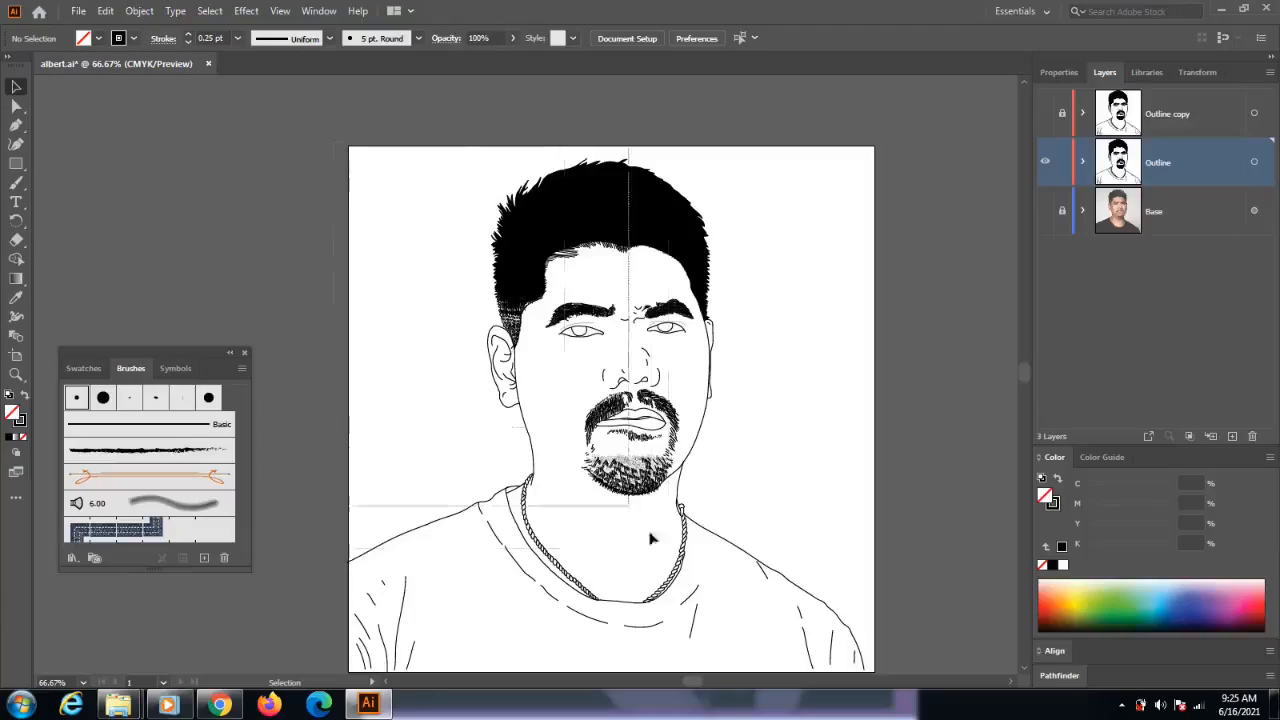
# - Select all artwork on the Outline layer and apply the Basic brush to its strokes
pyautogui.scroll(-3, 651, 534)
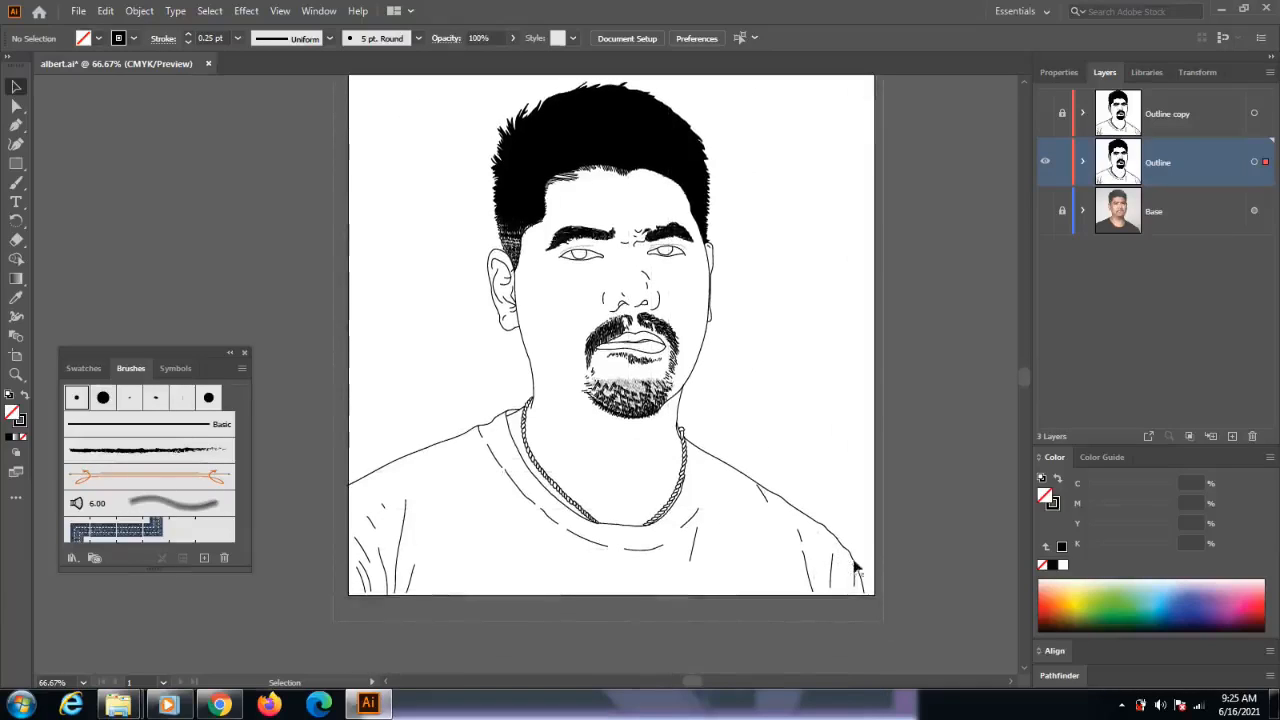
pyautogui.hotkey('ctrl', 'a')
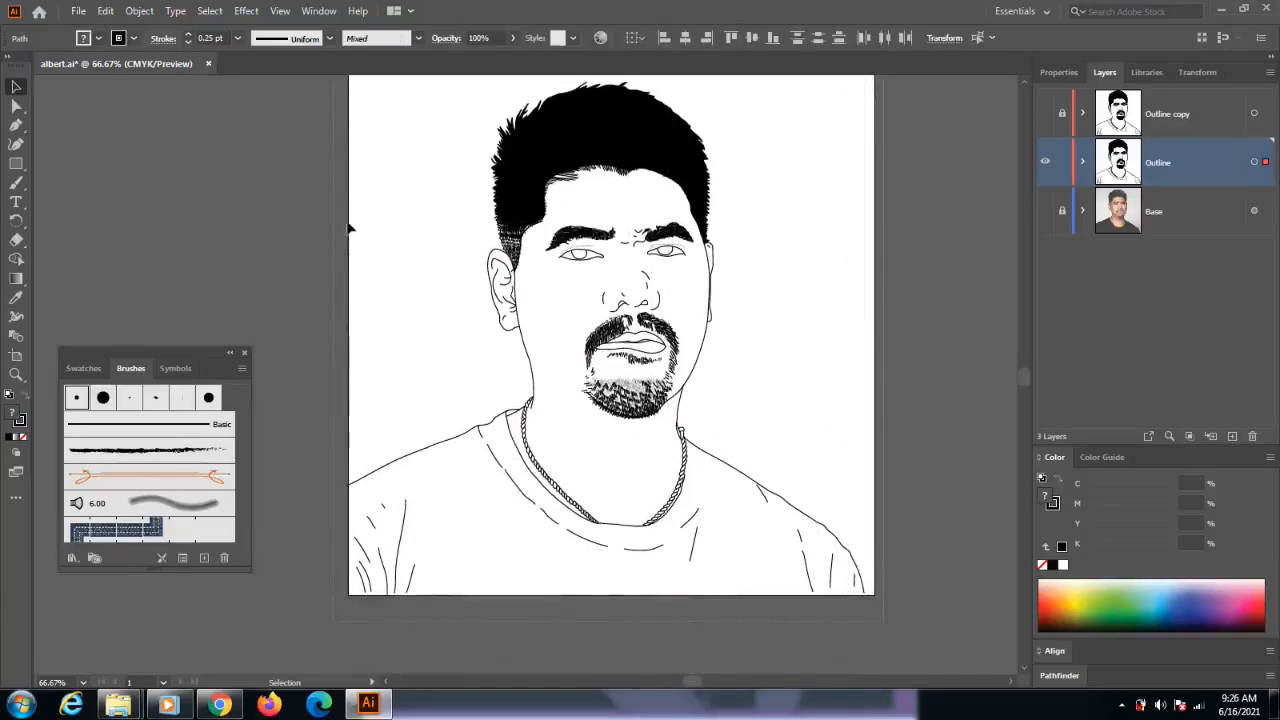
pyautogui.click(418, 38)
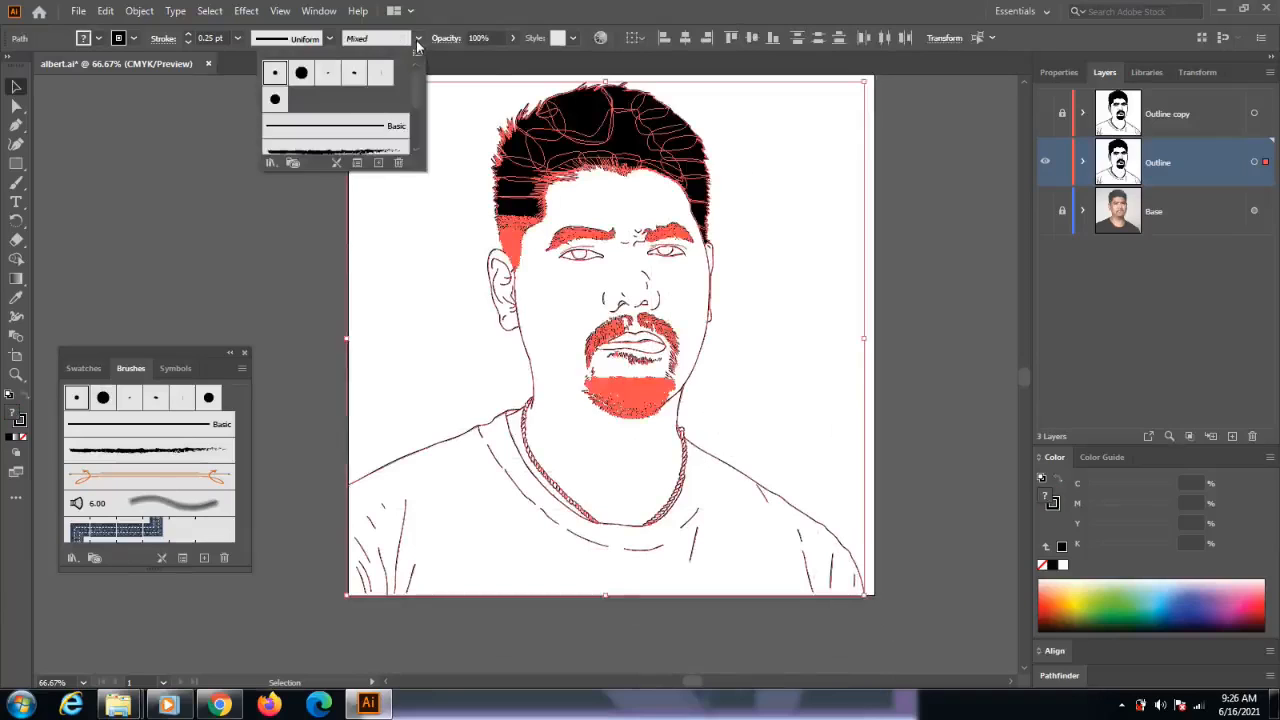
pyautogui.click(385, 127)
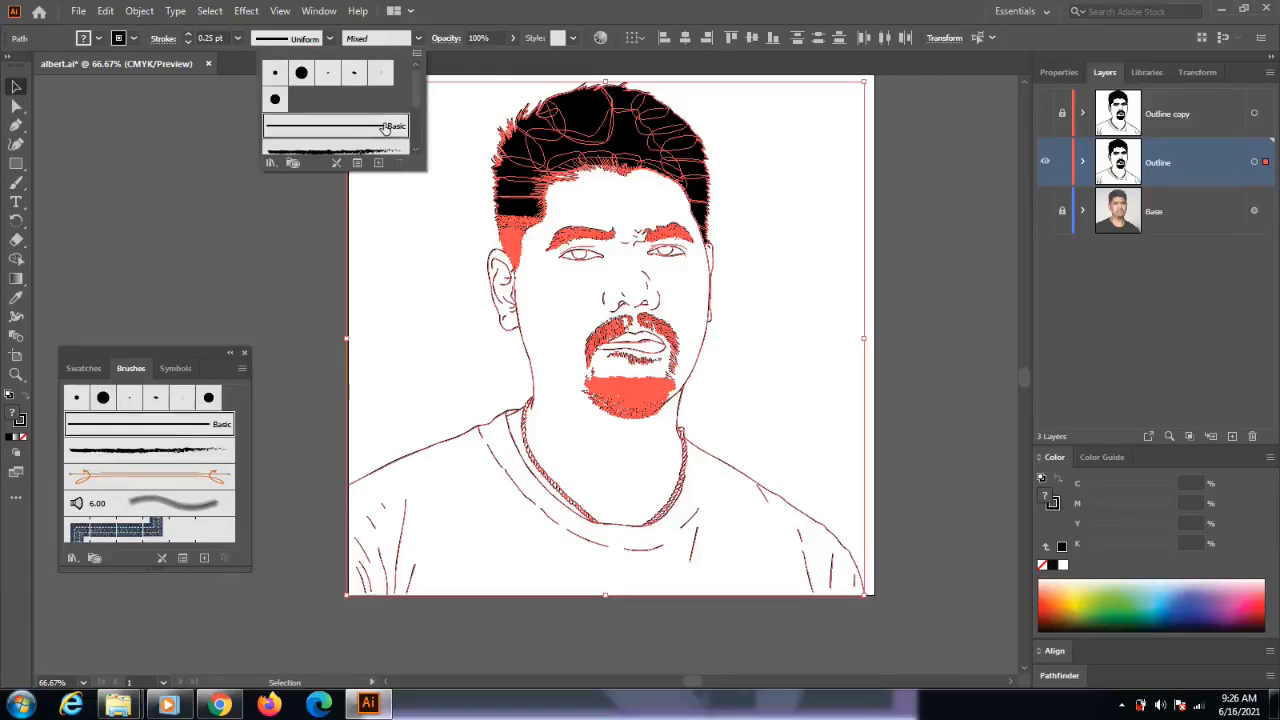
# - Give the selected outline strokes the width profile tapered at both ends and raise their stroke weight to 2 pt
pyautogui.click(330, 39)
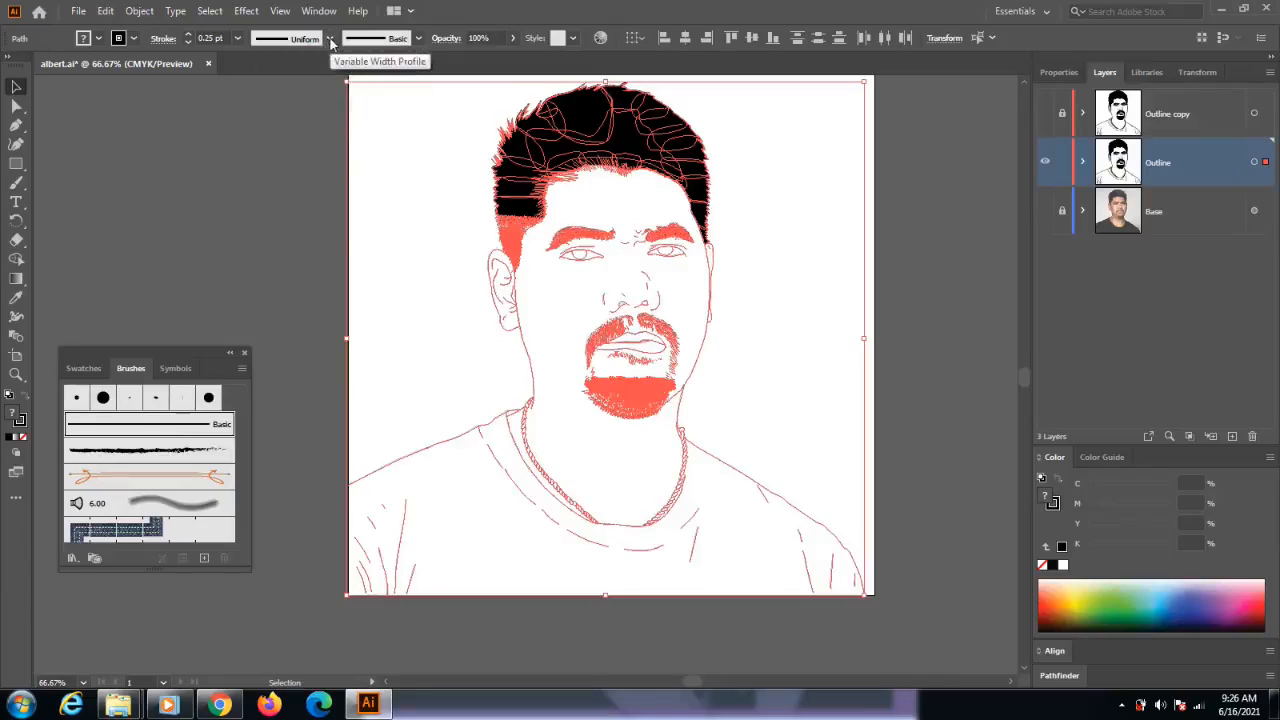
pyautogui.click(330, 39)
pyautogui.click(306, 98)
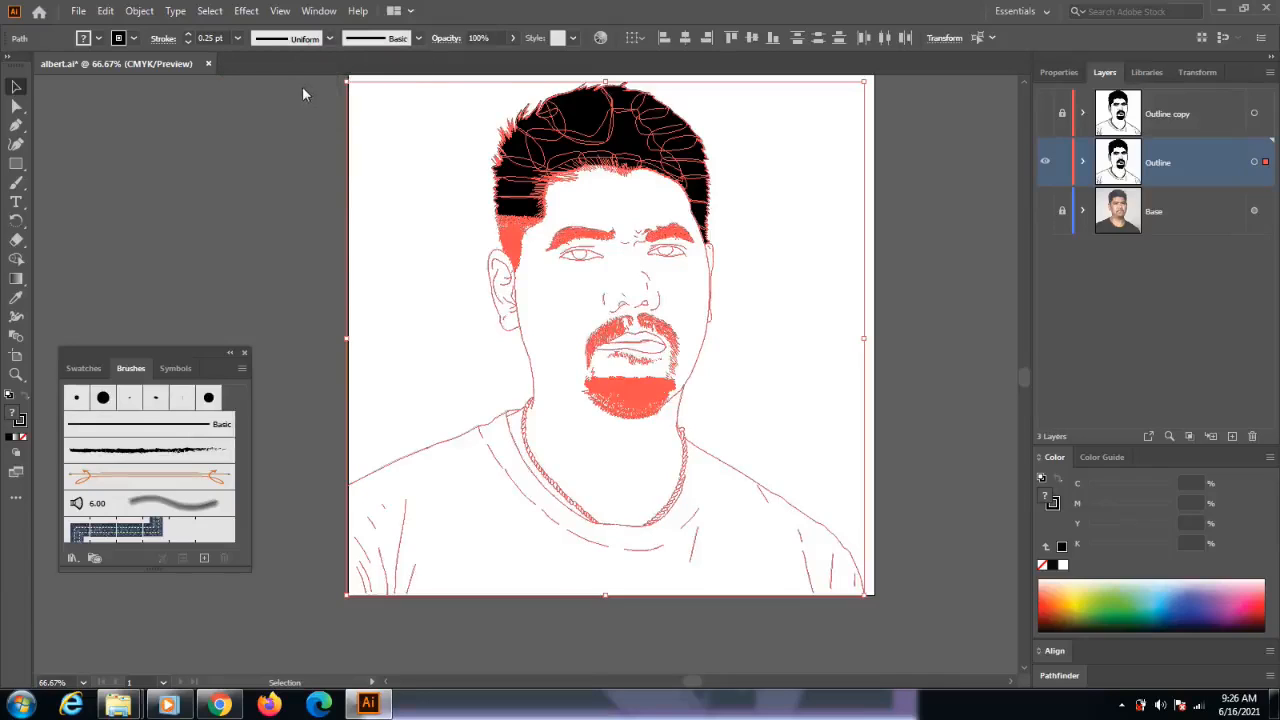
pyautogui.click(188, 35)
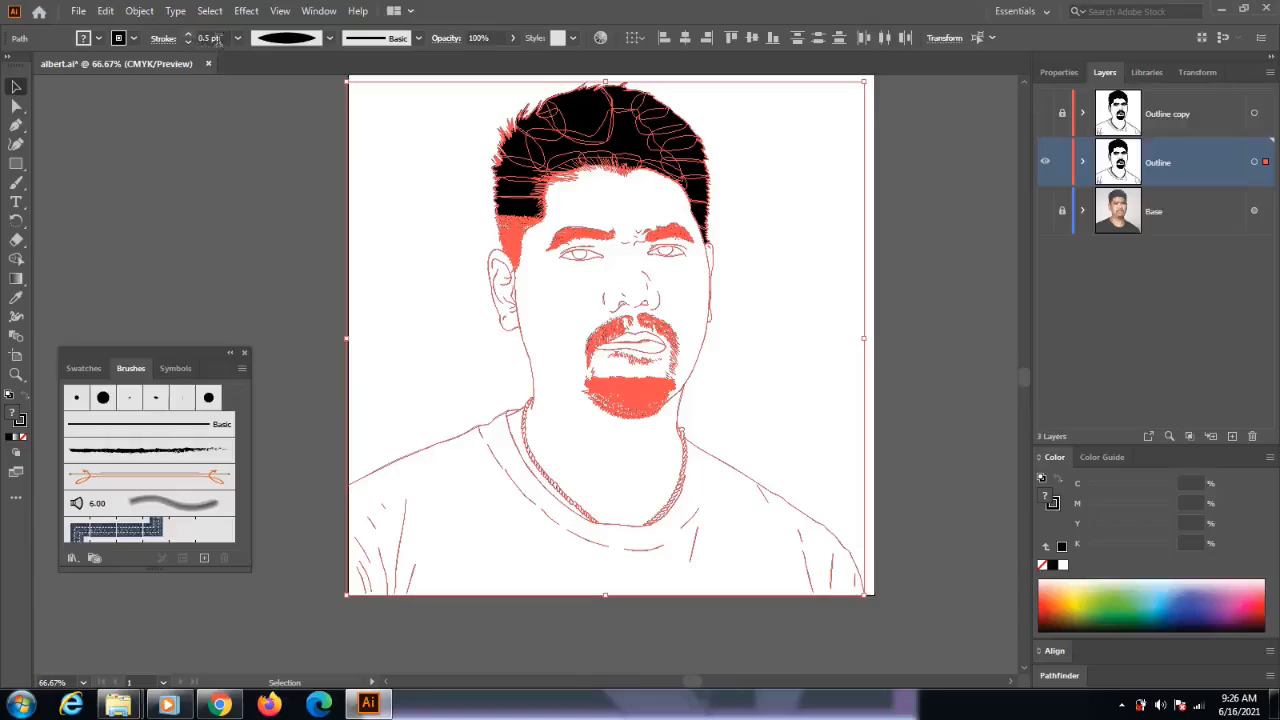
pyautogui.click(188, 34)
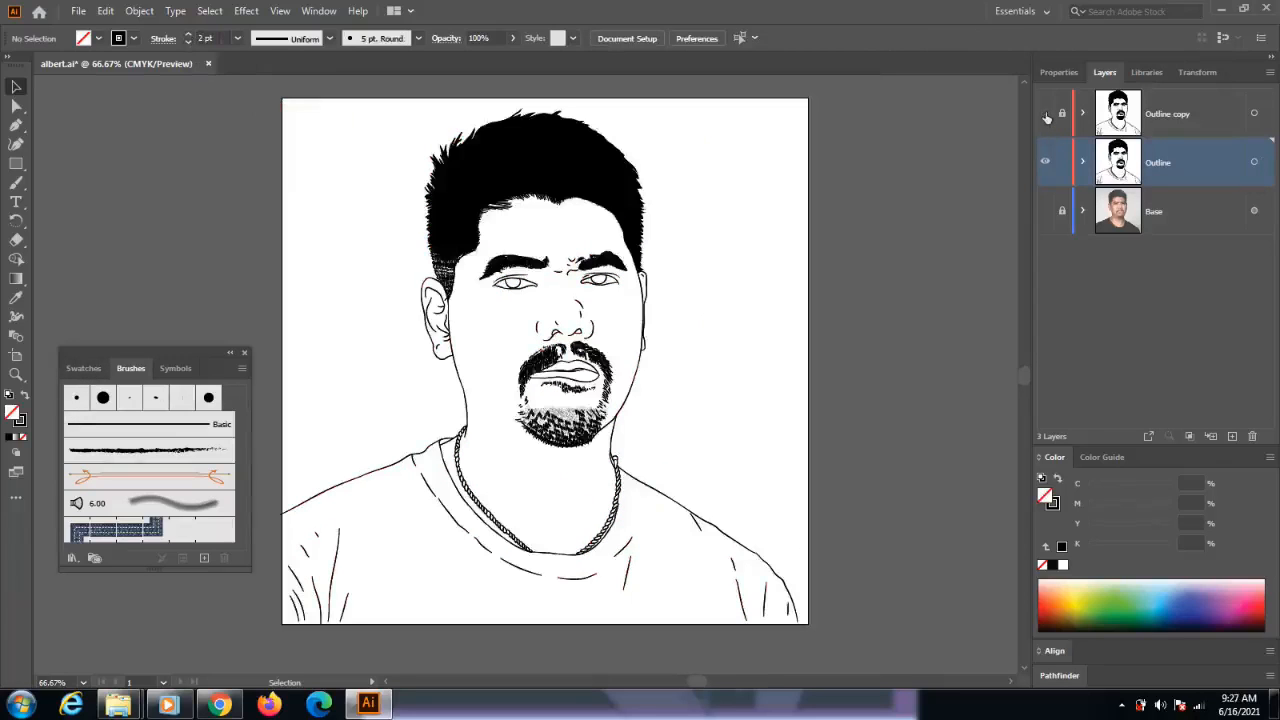
# - Compare the tapered outline with the Outline copy layer by toggling the copy's visibility, leave the copy hidden, and save the document
pyautogui.click(1047, 117)
pyautogui.click(1046, 114)
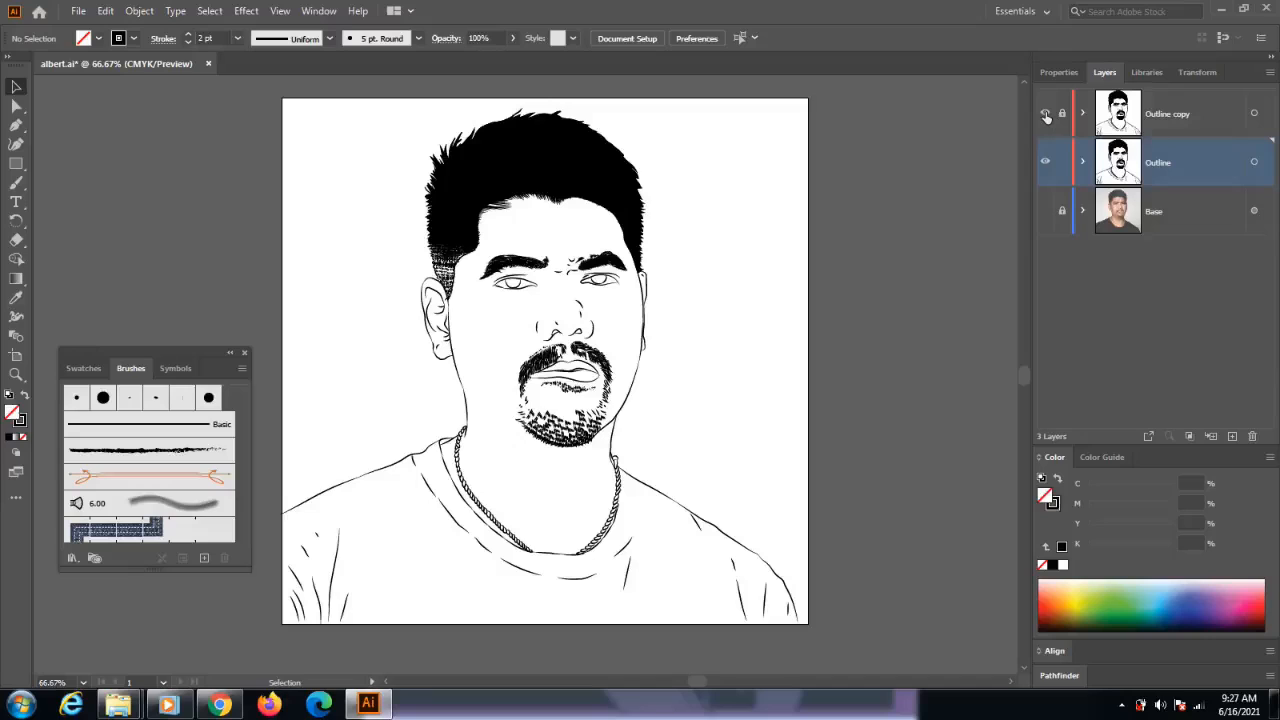
pyautogui.click(1046, 114)
pyautogui.click(1047, 117)
pyautogui.click(1046, 115)
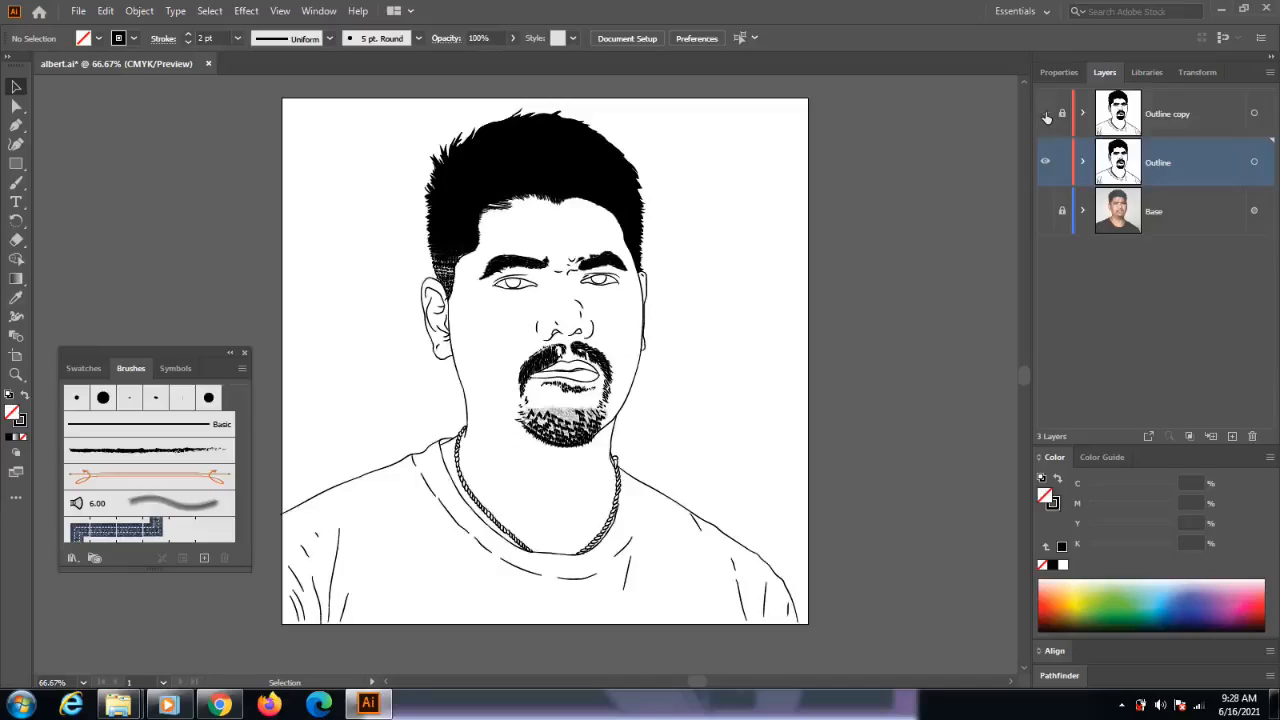
pyautogui.click(1046, 115)
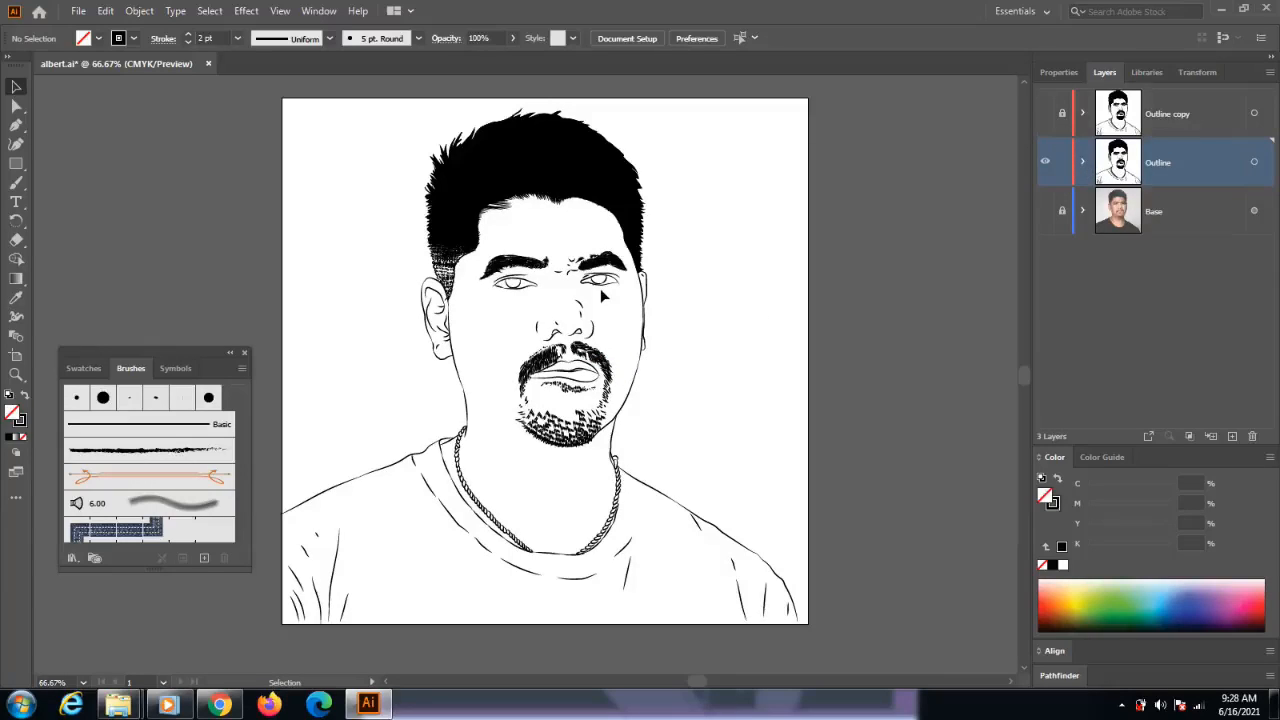
pyautogui.press('a')
pyautogui.hotkey('ctrl', 's')
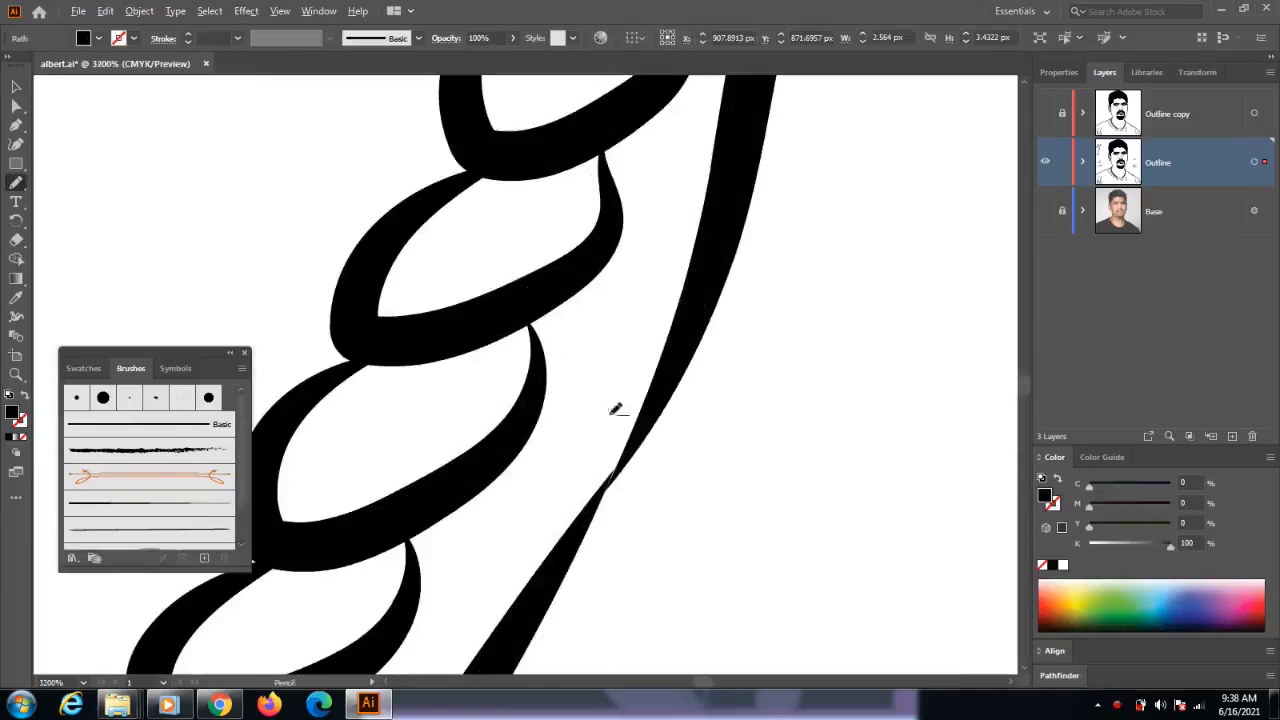
# - Cover the thin break in the line beside the necklace with a black-filled Pencil patch about 0.9 by 1.4 px
pyautogui.scroll(2, 625, 457)
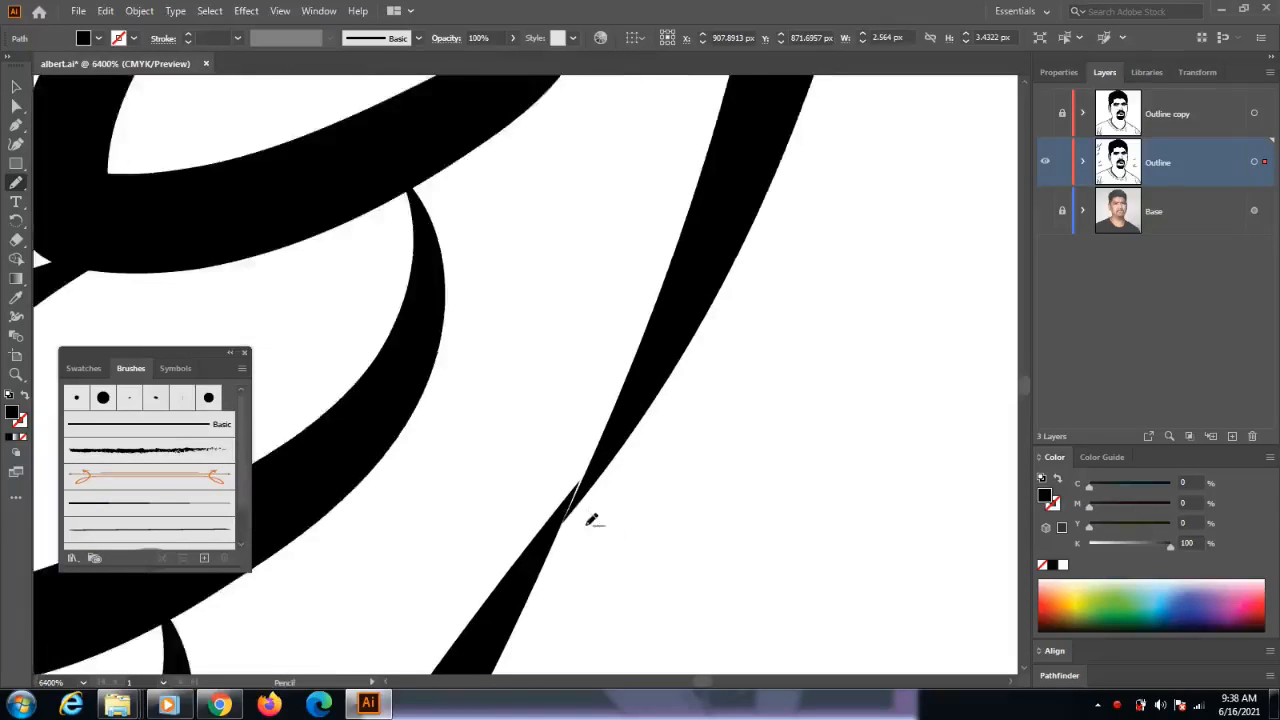
pyautogui.moveTo(540, 527)
pyautogui.mouseDown()
pyautogui.moveTo(590, 470)
pyautogui.moveTo(566, 530)
pyautogui.moveTo(538, 545)
pyautogui.moveTo(545, 537)
pyautogui.mouseUp()
pyautogui.click(1046, 566)
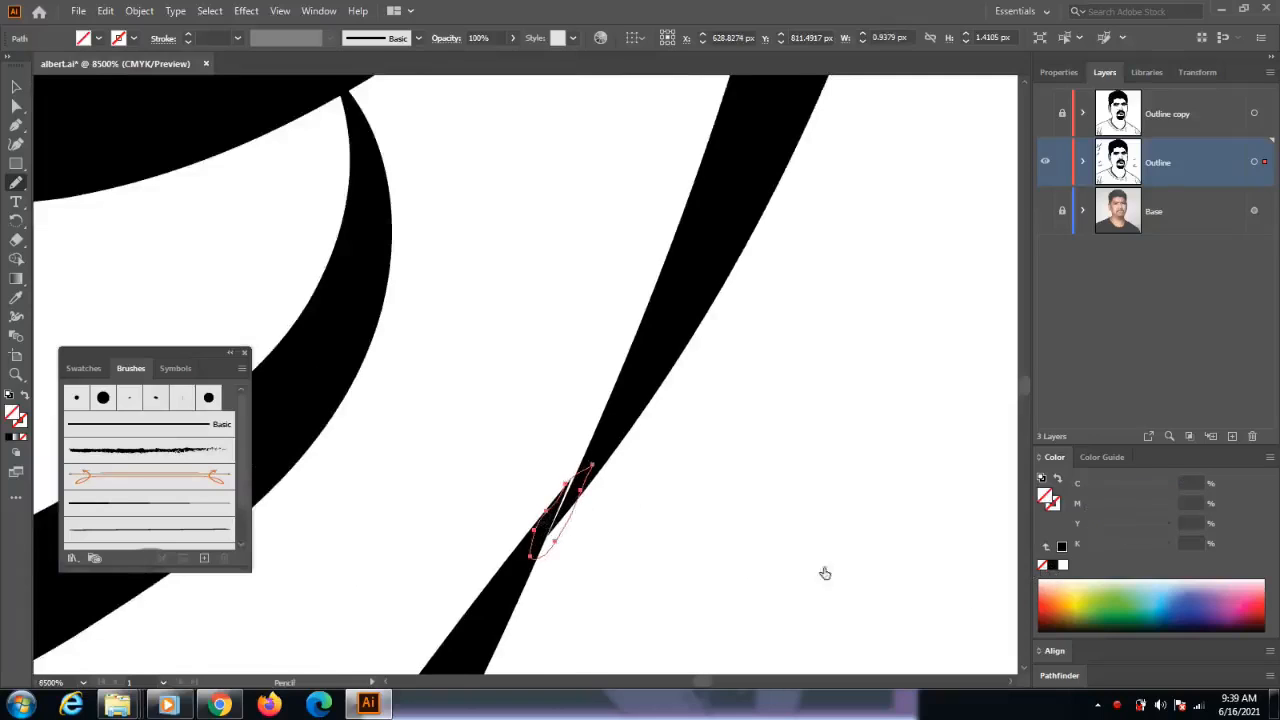
pyautogui.hotkey('ctrl', 'z')
pyautogui.scroll(-2, 530, 553)
pyautogui.scroll(-3, 530, 553)
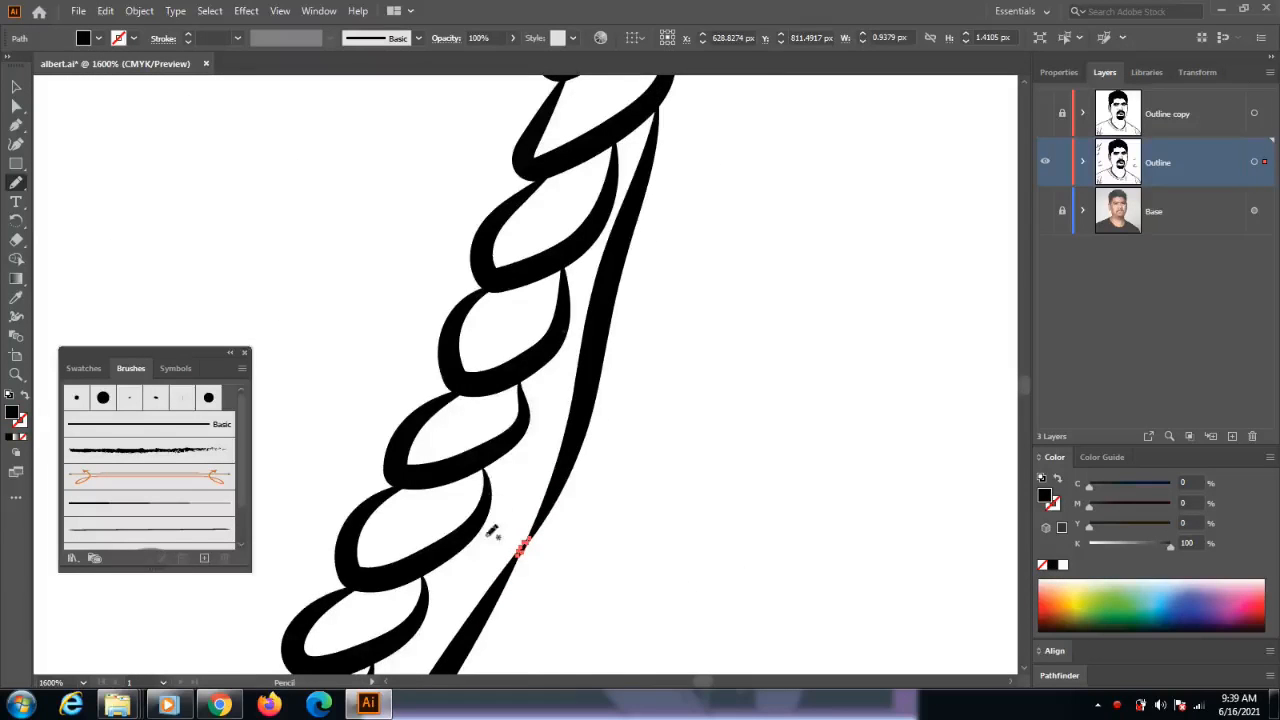
# - Bridge the gap in the line below the necklace's lowest links with a black-filled Pencil patch about 4 by 1.4 px
pyautogui.moveTo(491, 528)
pyautogui.mouseDown()
pyautogui.moveTo(637, 349)
pyautogui.moveTo(679, 353)
pyautogui.moveTo(686, 426)
pyautogui.mouseUp()
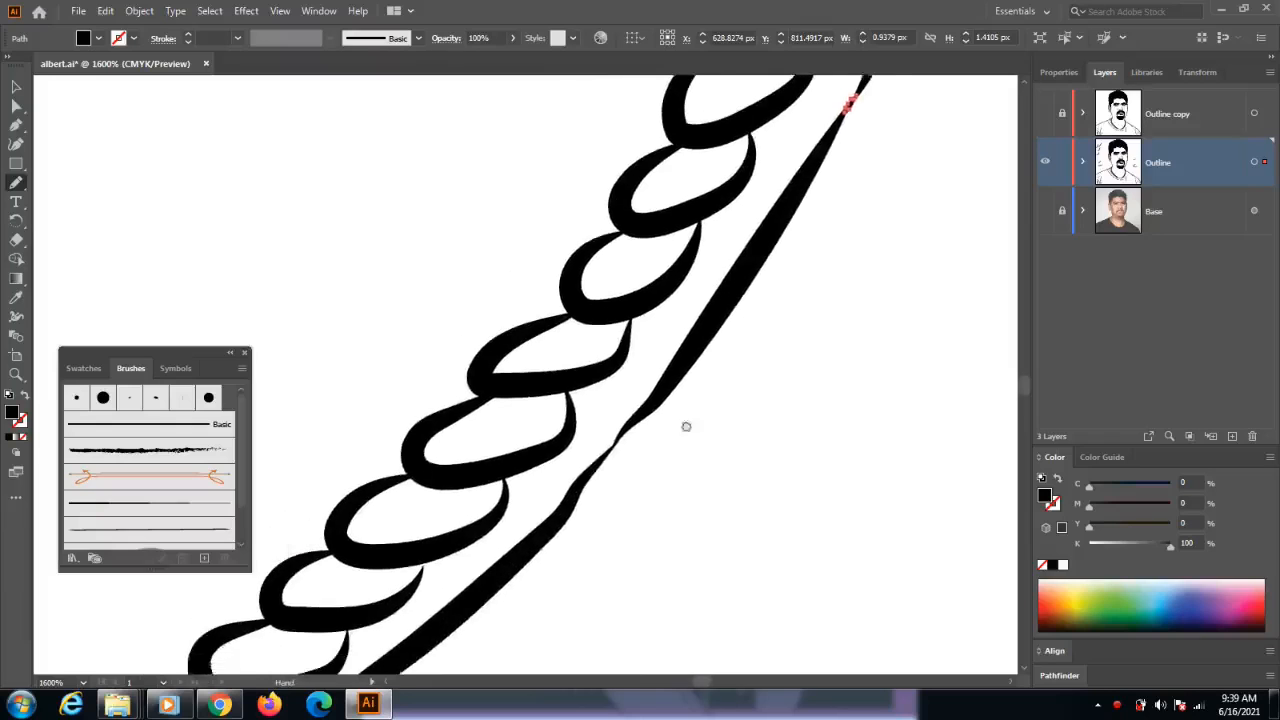
pyautogui.scroll(2, 637, 440)
pyautogui.scroll(6, 660, 440)
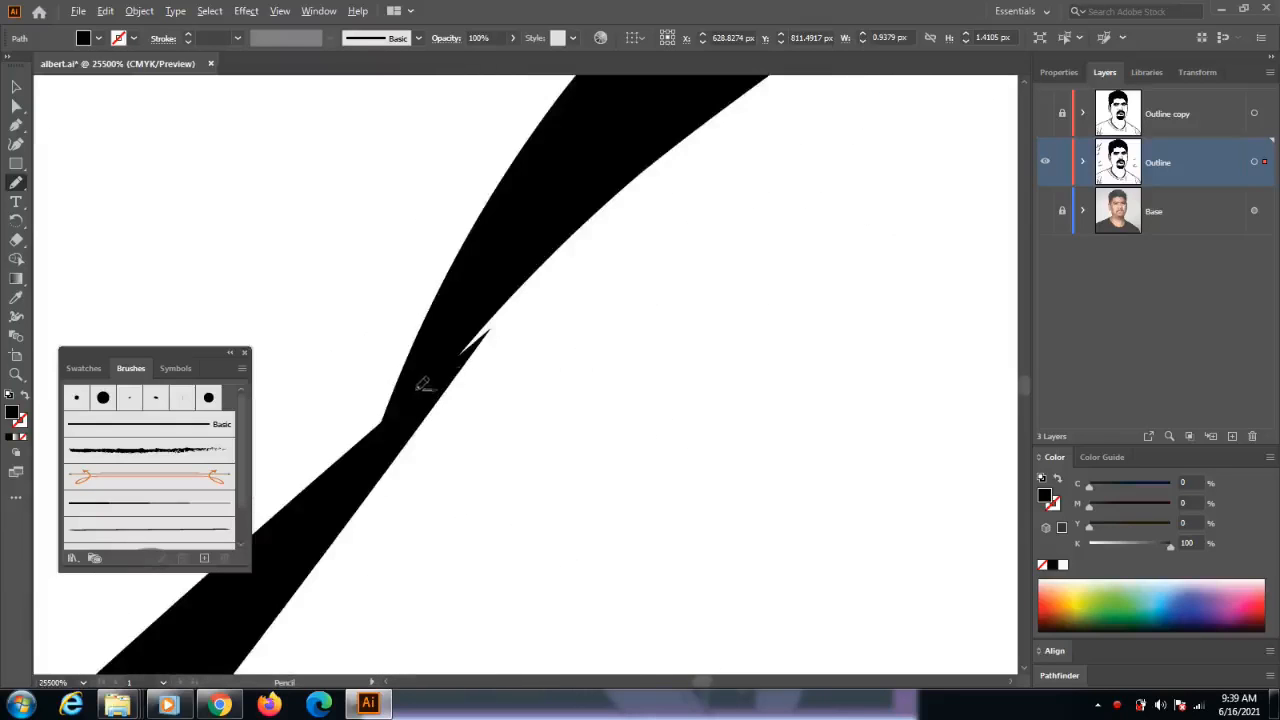
pyautogui.scroll(-7, 416, 398)
pyautogui.scroll(-3, 416, 405)
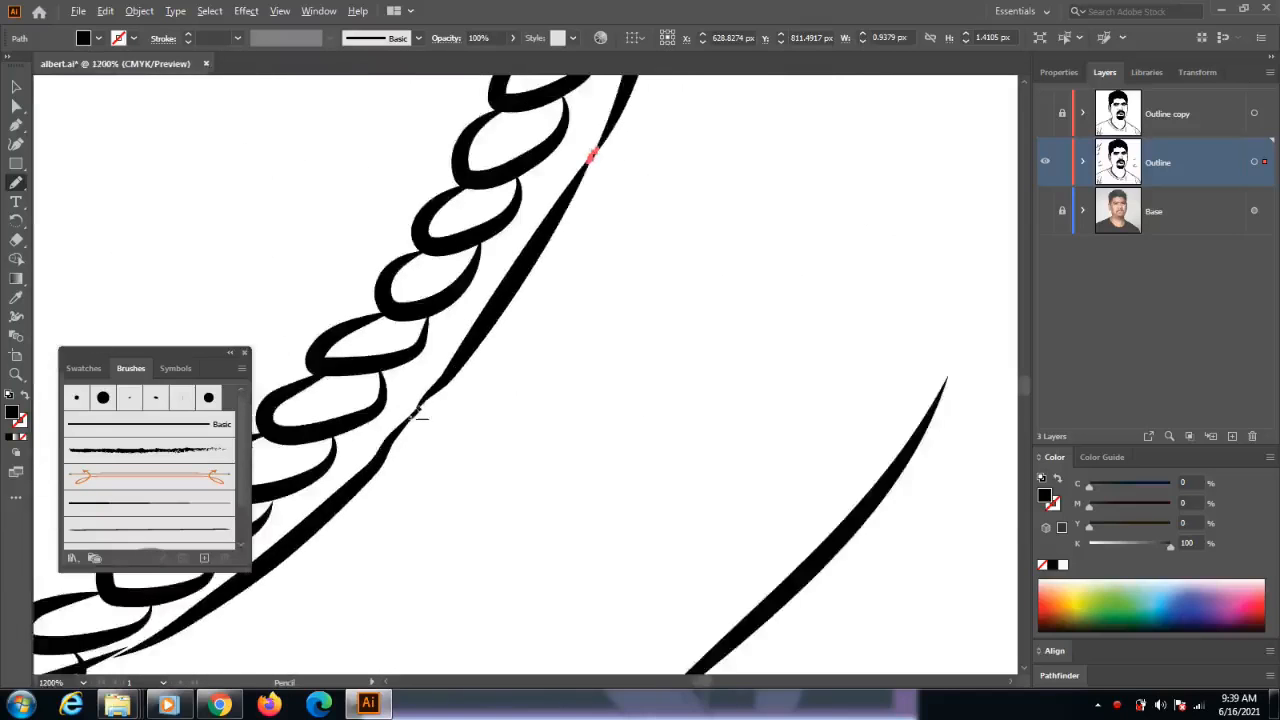
pyautogui.moveTo(423, 417); pyautogui.dragTo(652, 388)
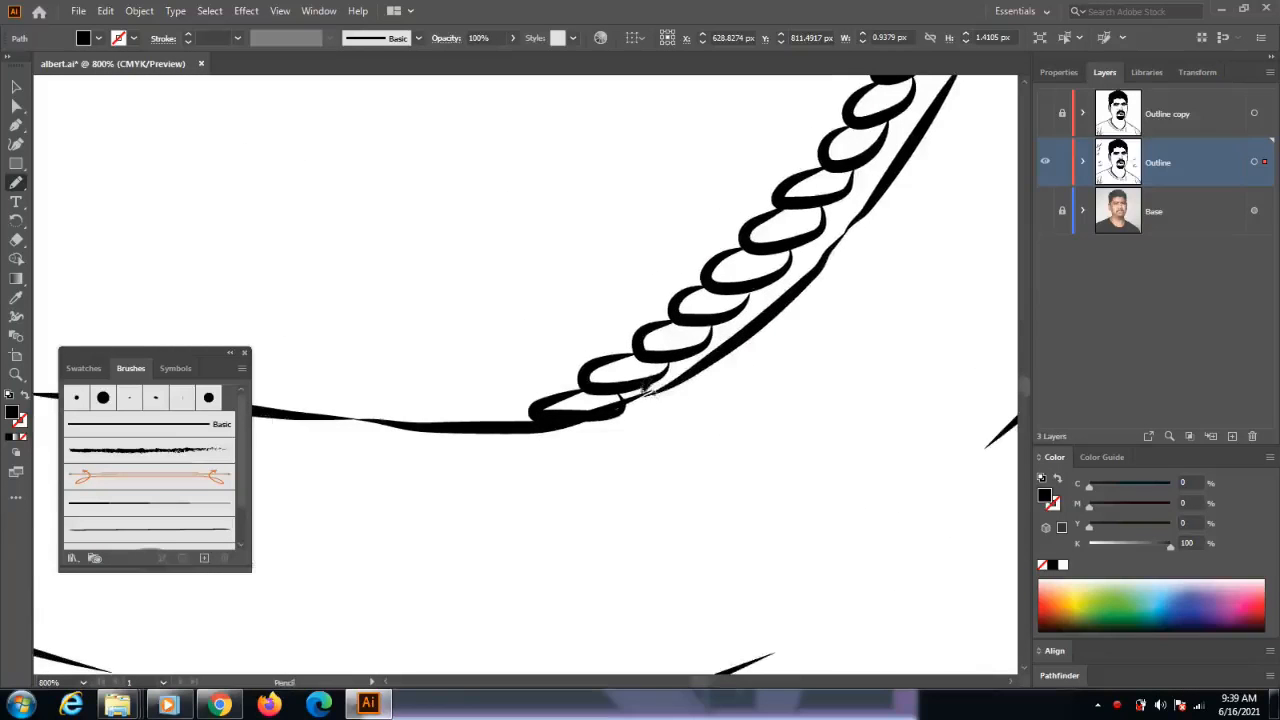
pyautogui.scroll(4, 652, 386)
pyautogui.scroll(1, 655, 385)
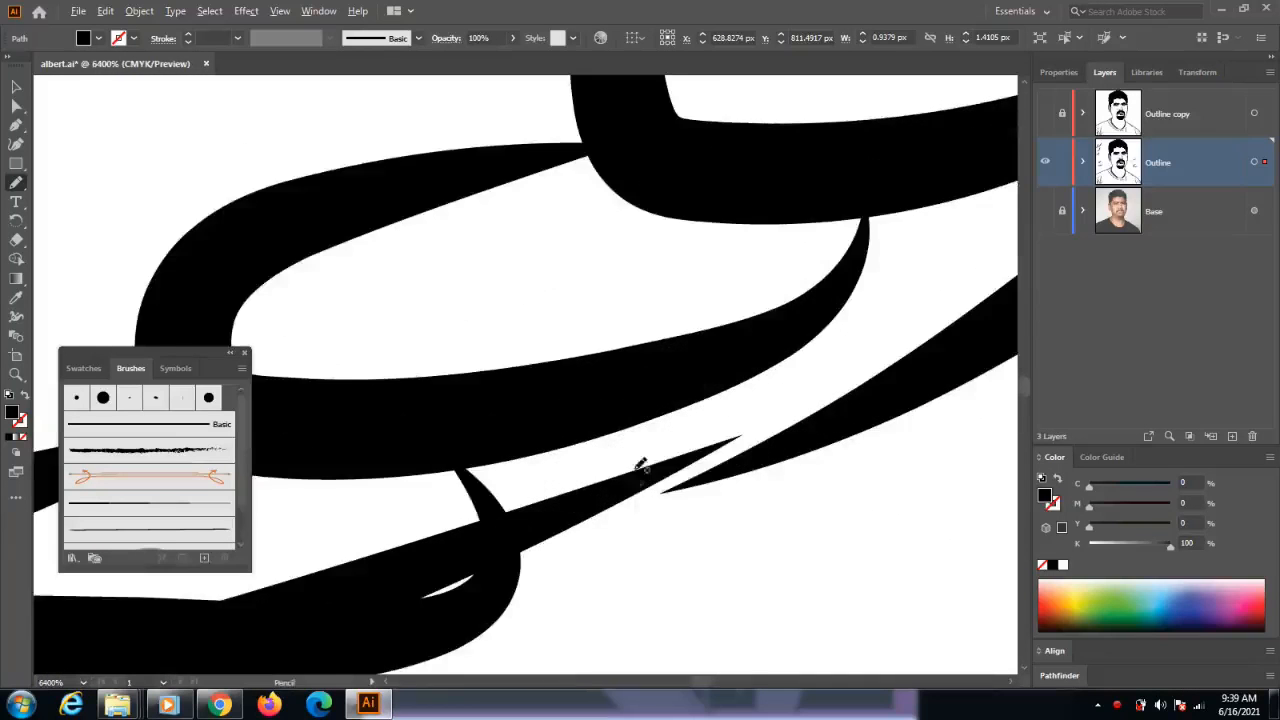
pyautogui.moveTo(604, 481)
pyautogui.mouseDown()
pyautogui.moveTo(814, 425)
pyautogui.moveTo(700, 487)
pyautogui.moveTo(615, 492)
pyautogui.moveTo(606, 478)
pyautogui.mouseUp()
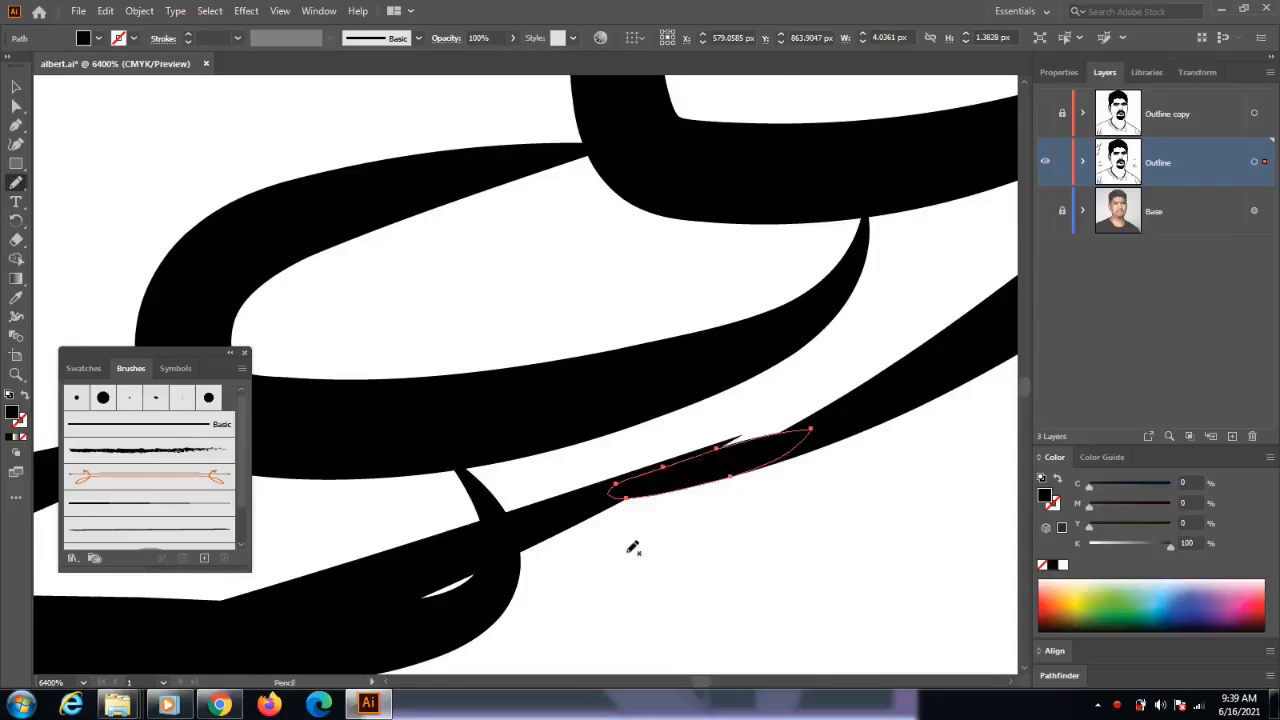
pyautogui.scroll(-3, 630, 540)
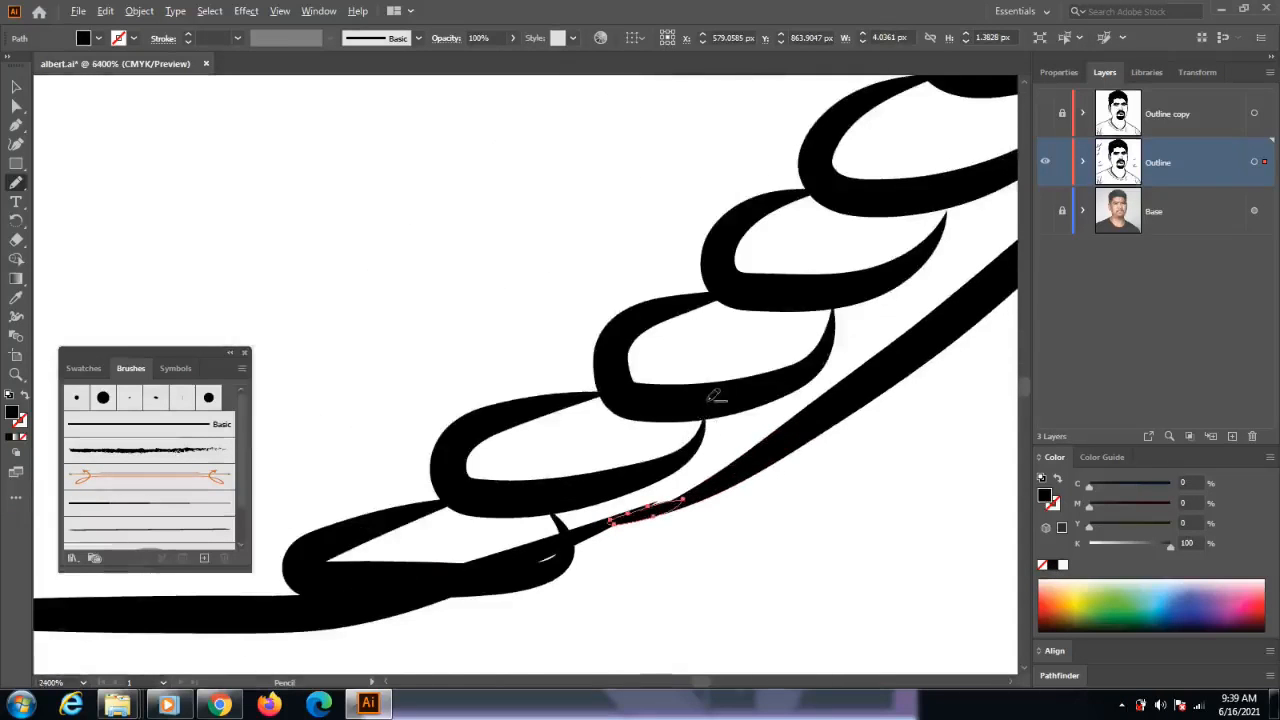
pyautogui.scroll(2, 698, 414)
pyautogui.scroll(2, 658, 422)
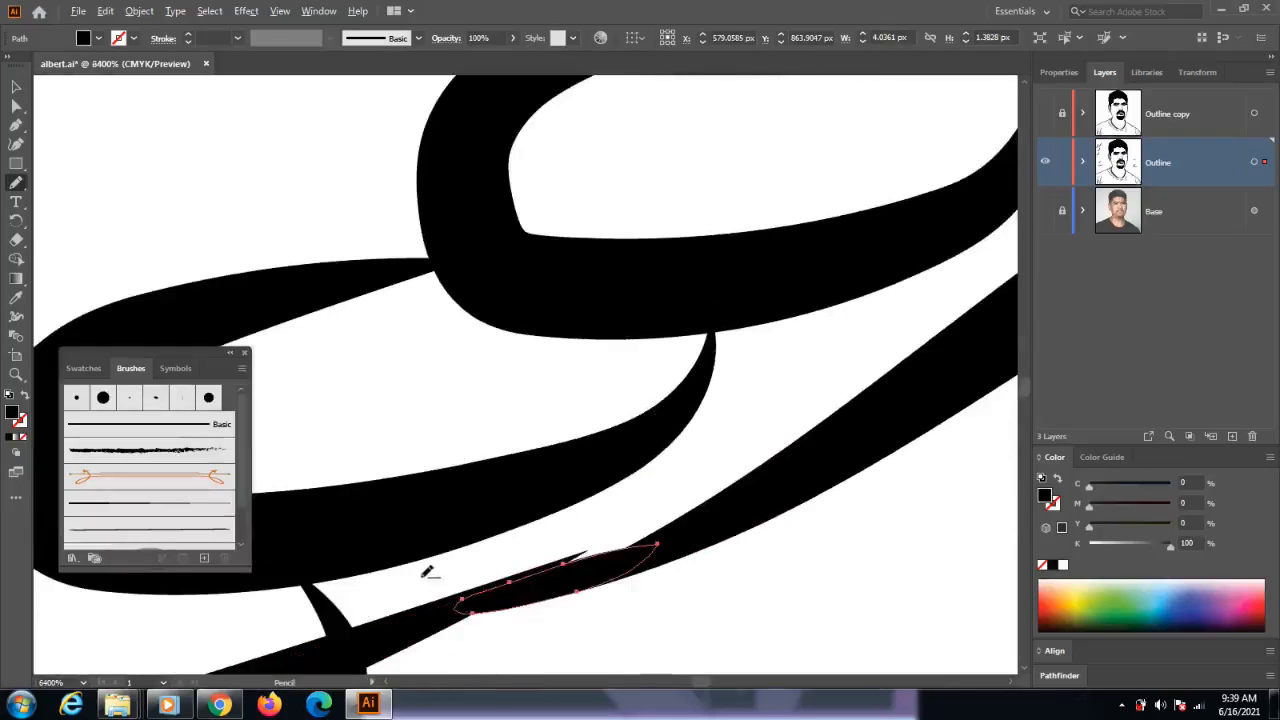
# - Patch the inner corner of the nostril outline on the photo's right side with a small black-filled Pencil shape
pyautogui.scroll(-5, 428, 571)
pyautogui.scroll(3, 574, 506)
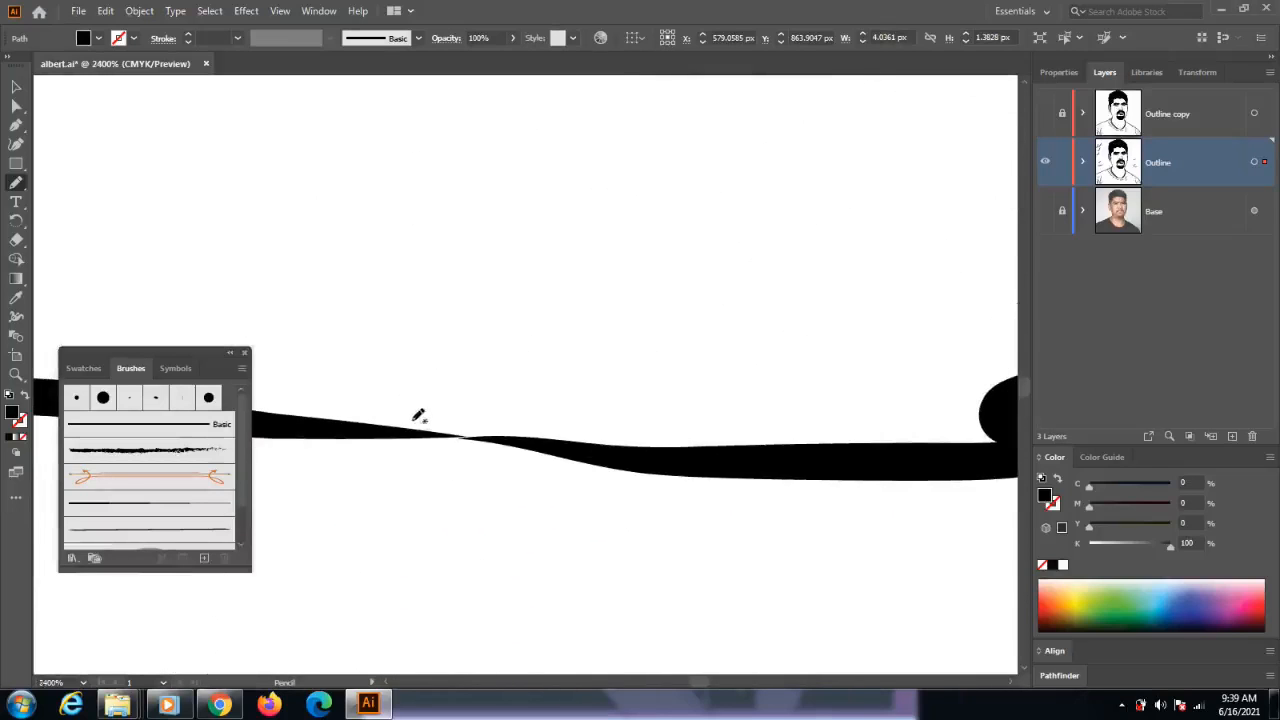
pyautogui.scroll(-1, 410, 415)
pyautogui.scroll(2, 418, 424)
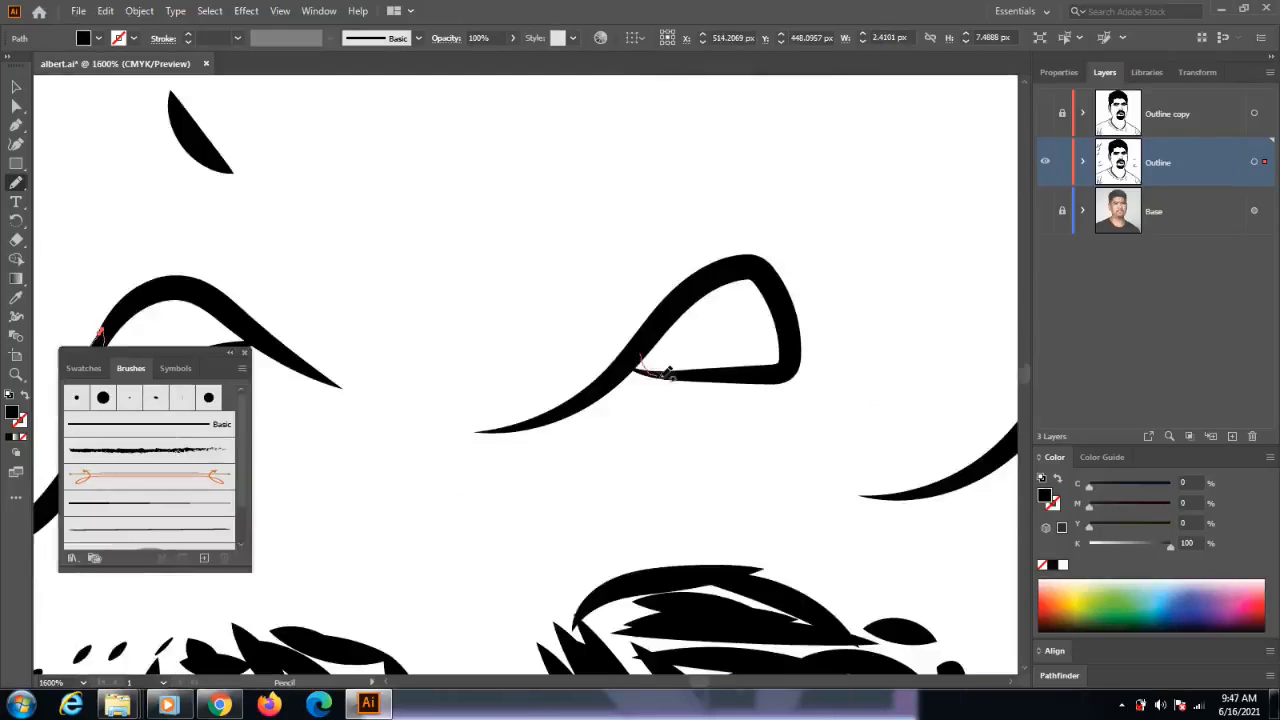
pyautogui.moveTo(666, 371)
pyautogui.mouseDown()
pyautogui.moveTo(643, 366)
pyautogui.moveTo(646, 350)
pyautogui.mouseUp()
pyautogui.click(1053, 565)
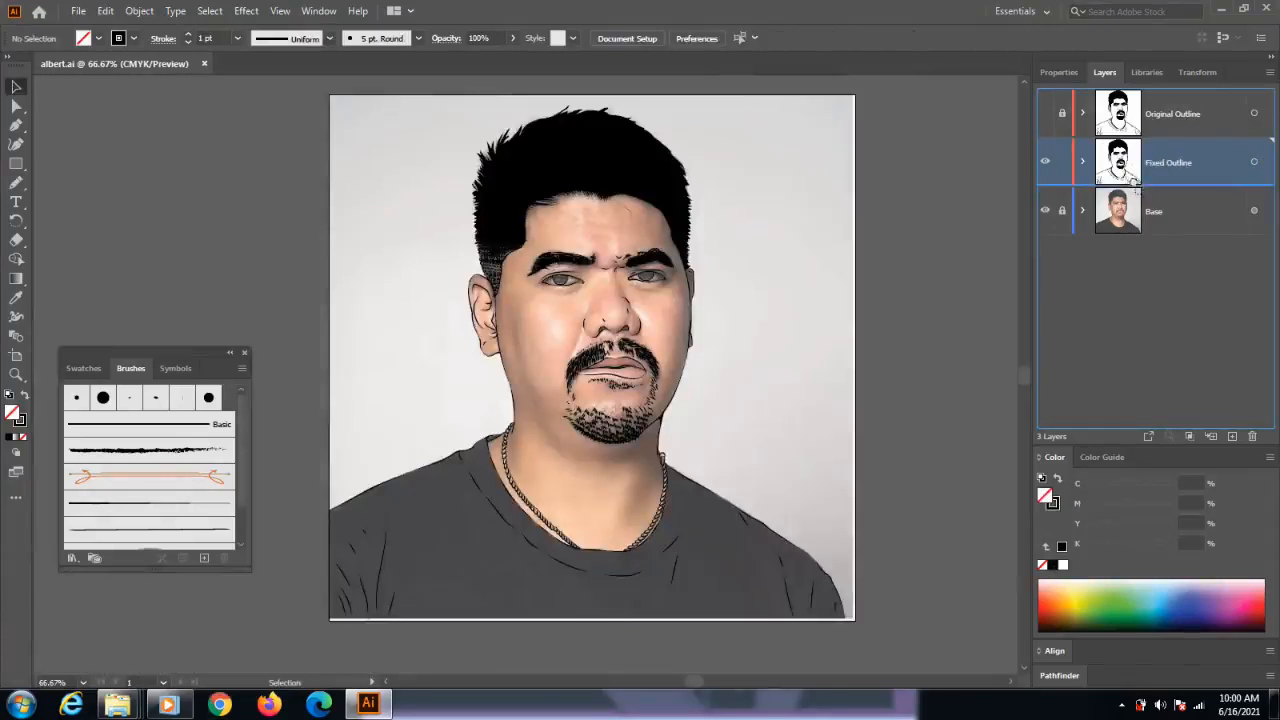
# - Duplicate the Fixed Outline layer, place the copy directly beneath it, and lock and hide the Fixed Outline layer
pyautogui.moveTo(1136, 190); pyautogui.dragTo(1189, 314)
pyautogui.moveTo(1233, 409); pyautogui.dragTo(1234, 437)
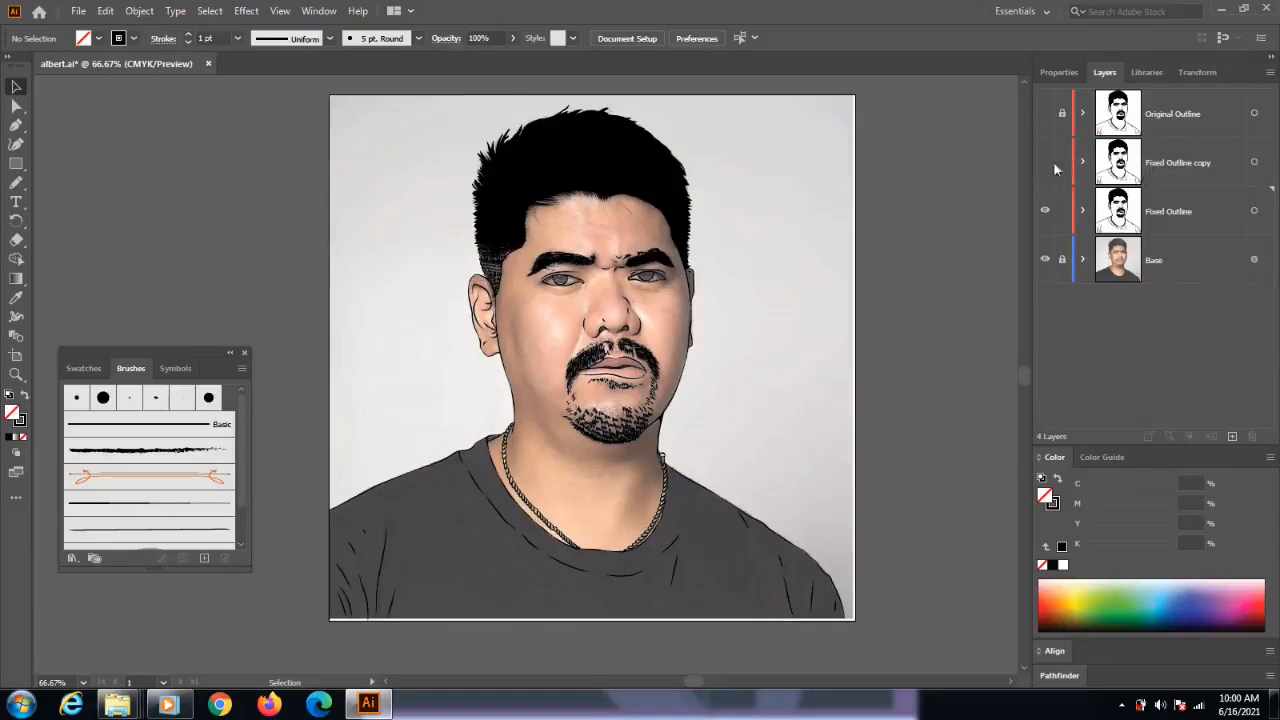
pyautogui.moveTo(1122, 170); pyautogui.dragTo(1134, 234)
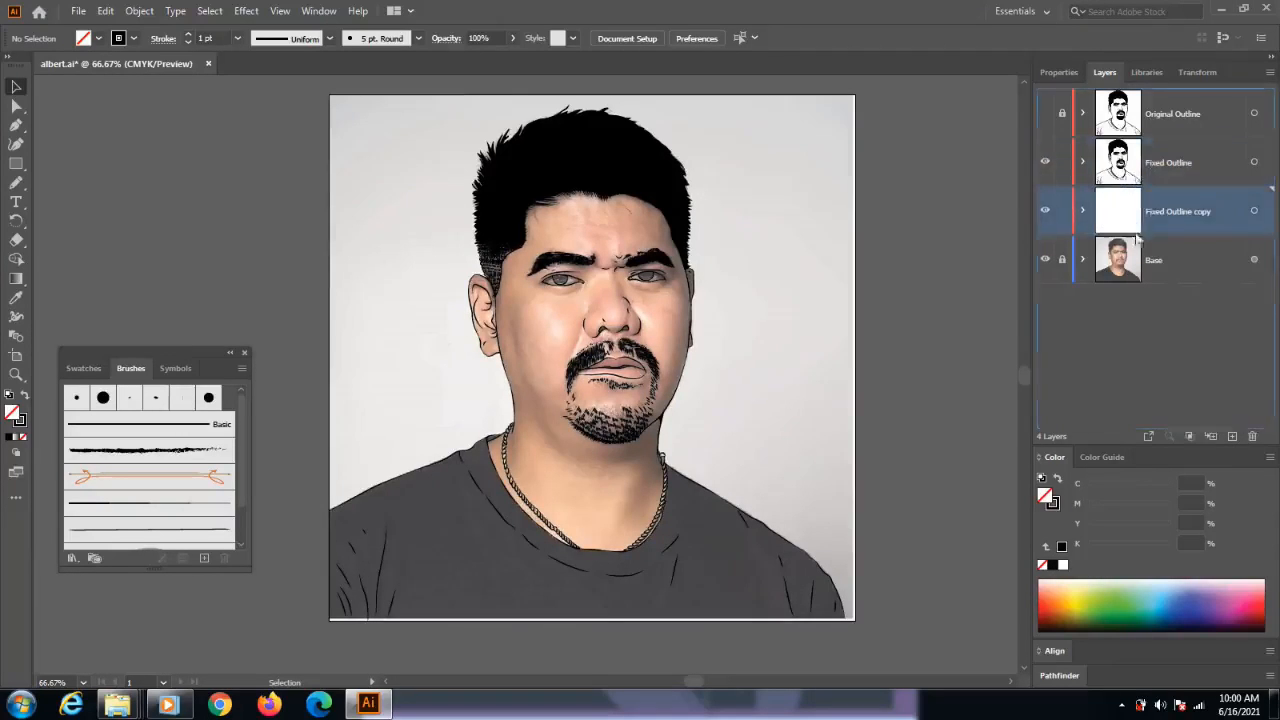
pyautogui.click(1063, 164)
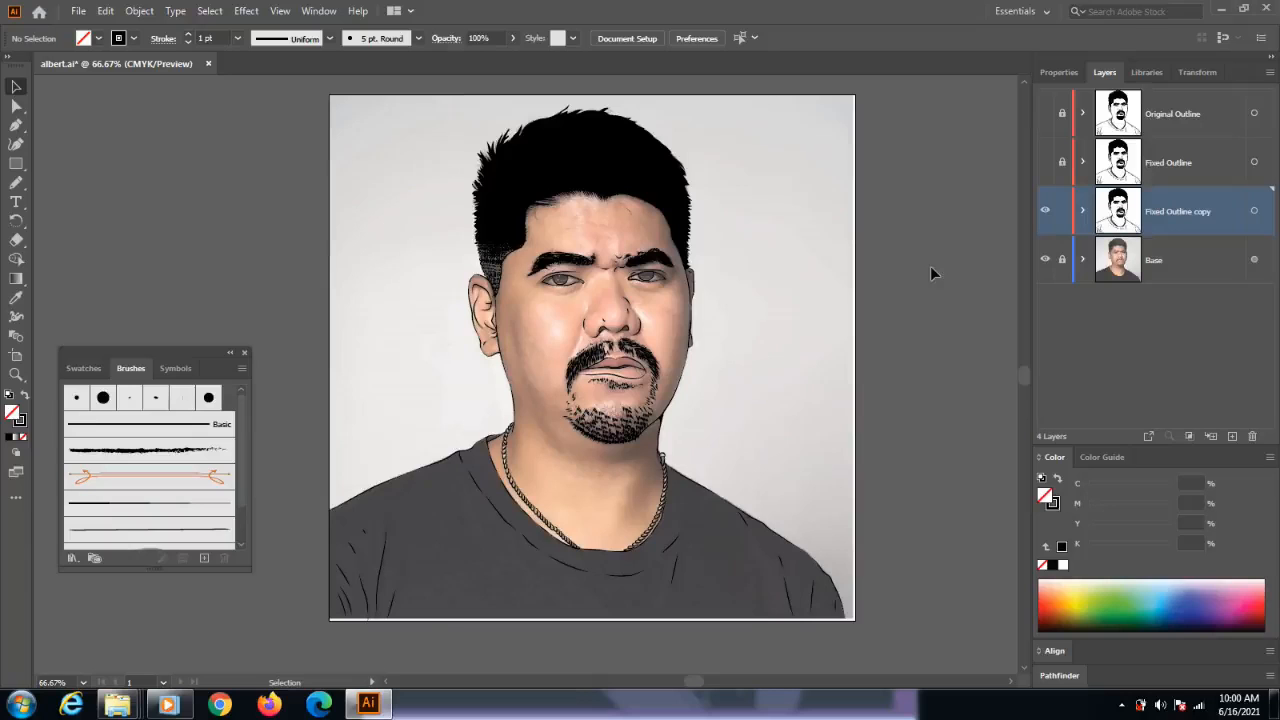
# - Expand all artwork on the Fixed Outline copy layer and unite it into one black-filled outline with Pathfinder
pyautogui.hotkey('ctrl', 'a')
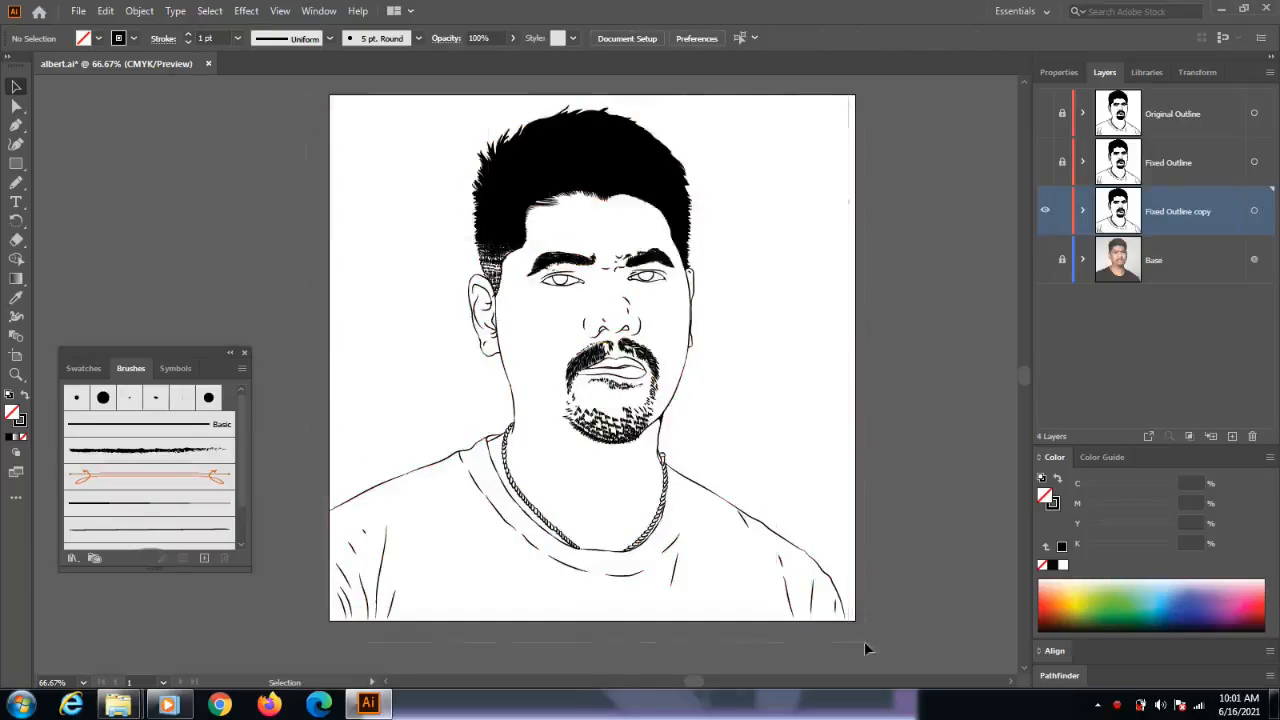
pyautogui.click(139, 10)
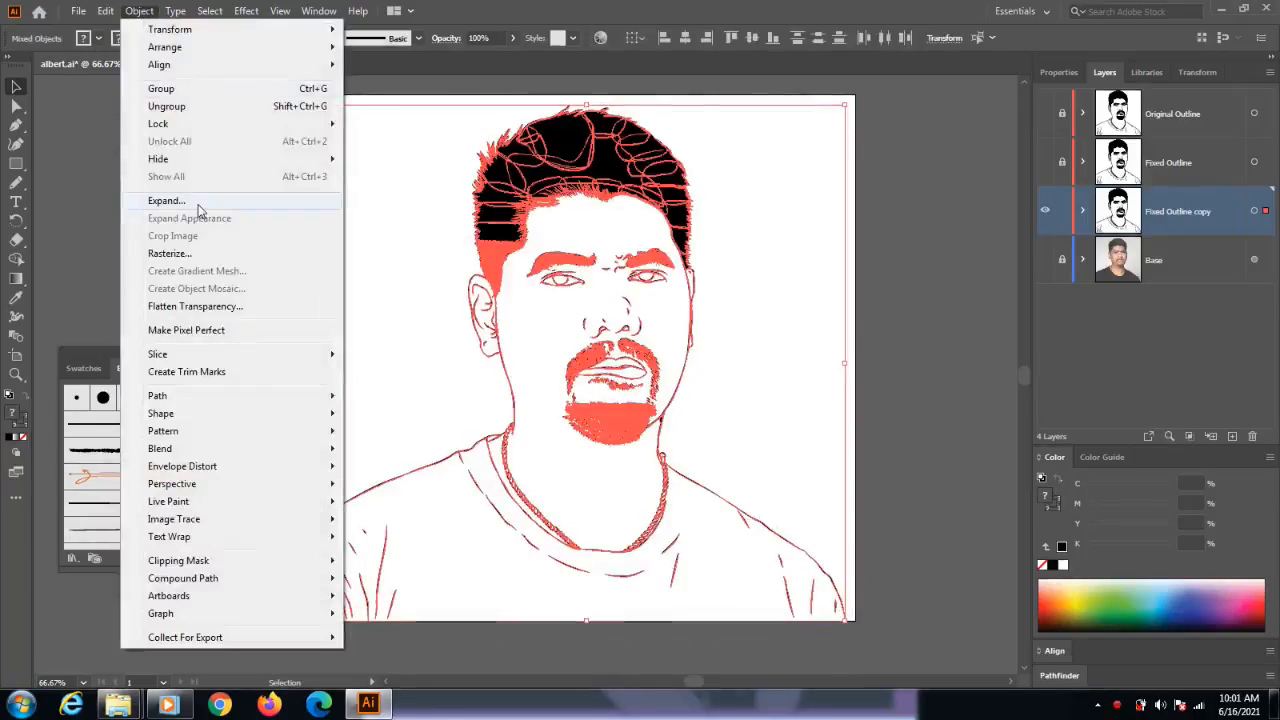
pyautogui.click(166, 201)
pyautogui.click(603, 443)
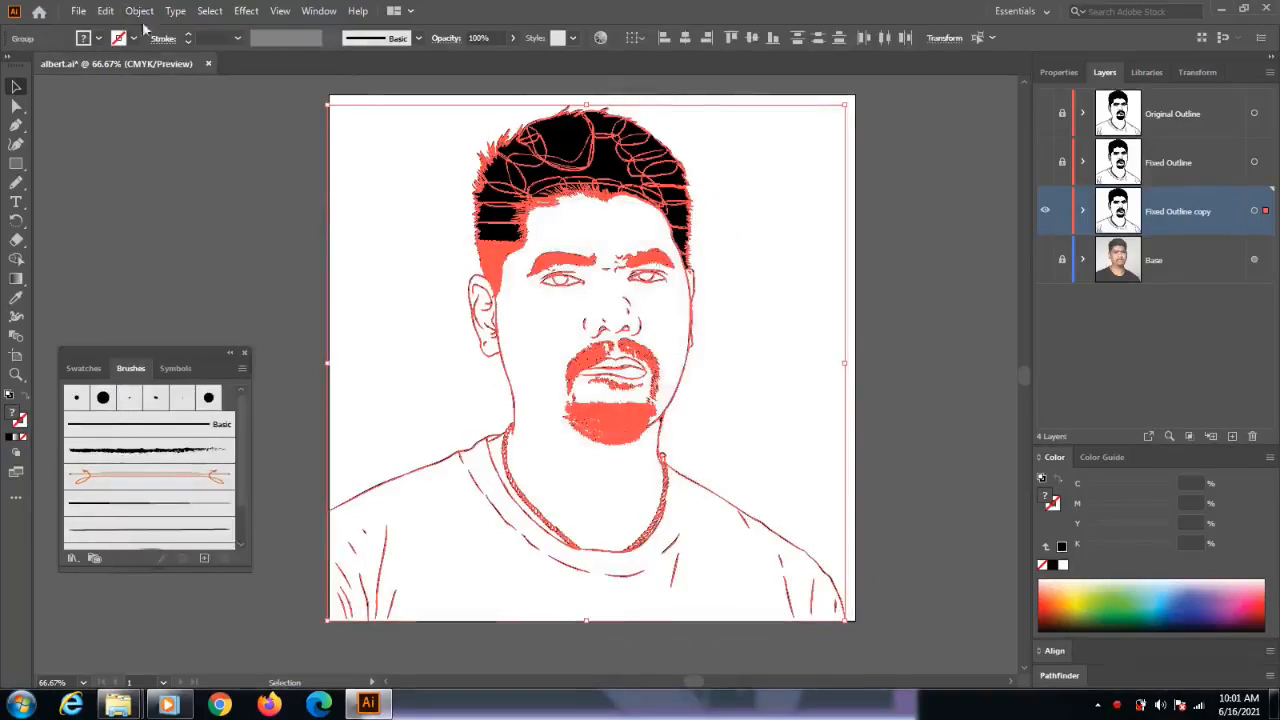
pyautogui.click(139, 12)
pyautogui.click(186, 212)
pyautogui.click(140, 13)
pyautogui.click(180, 202)
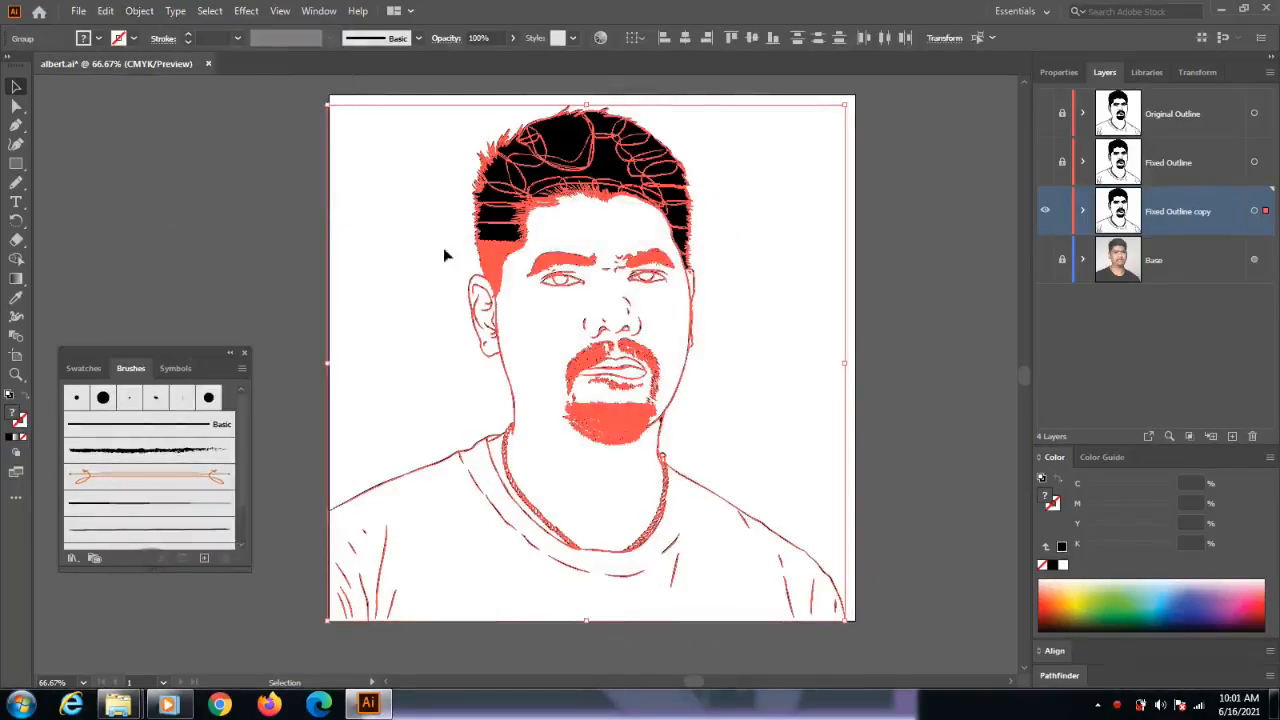
pyautogui.click(1056, 676)
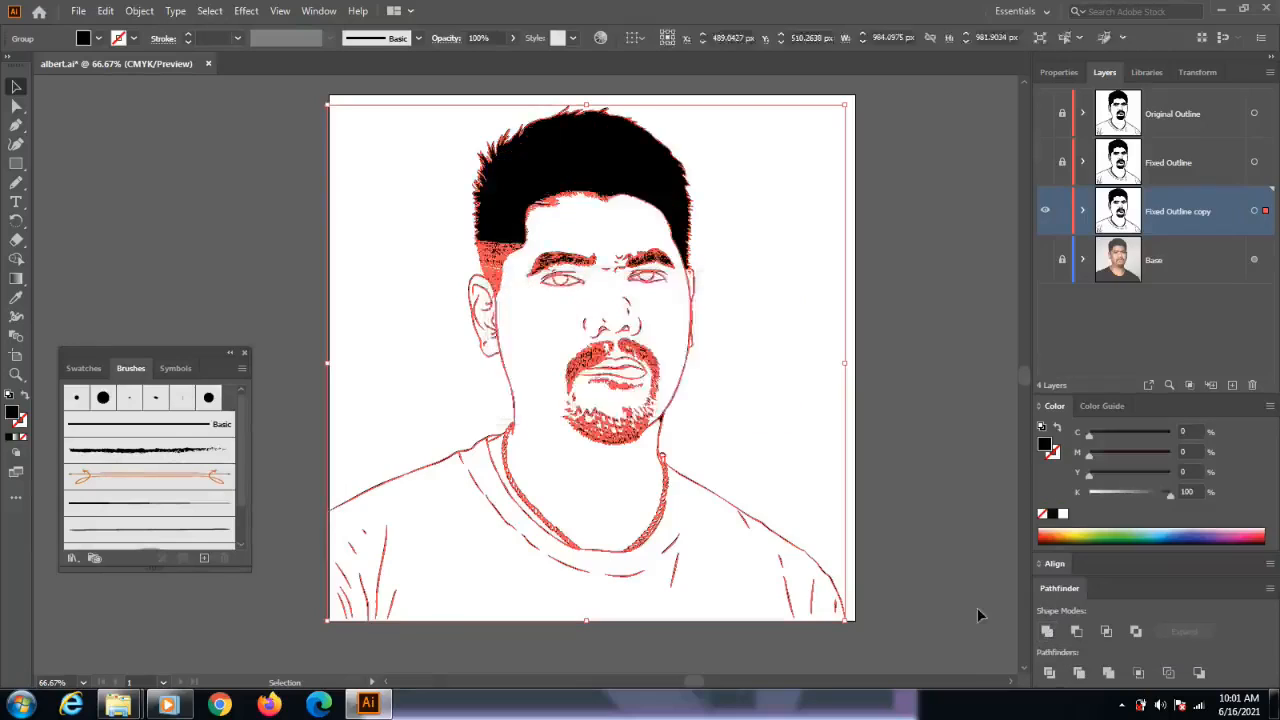
# - Show and unlock the Base layer and set its photo's opacity to 100%
pyautogui.click(1045, 259)
pyautogui.click(1063, 260)
pyautogui.click(1254, 260)
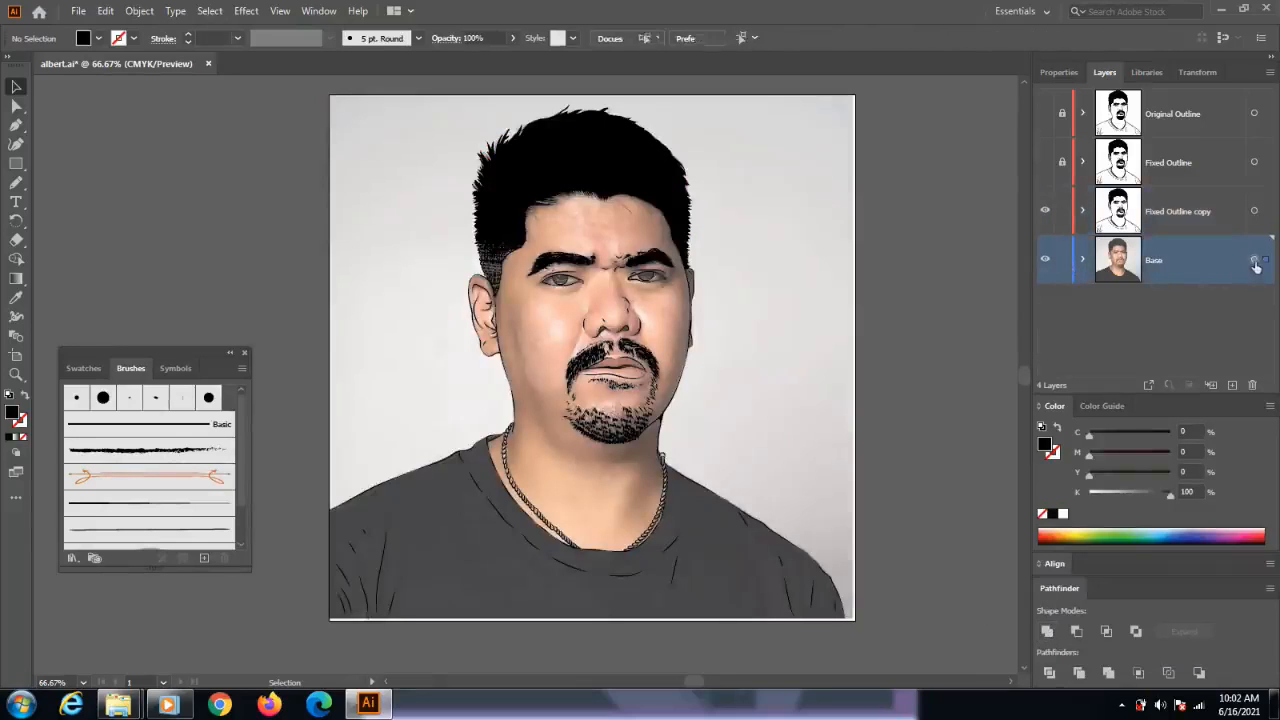
pyautogui.click(1121, 705)
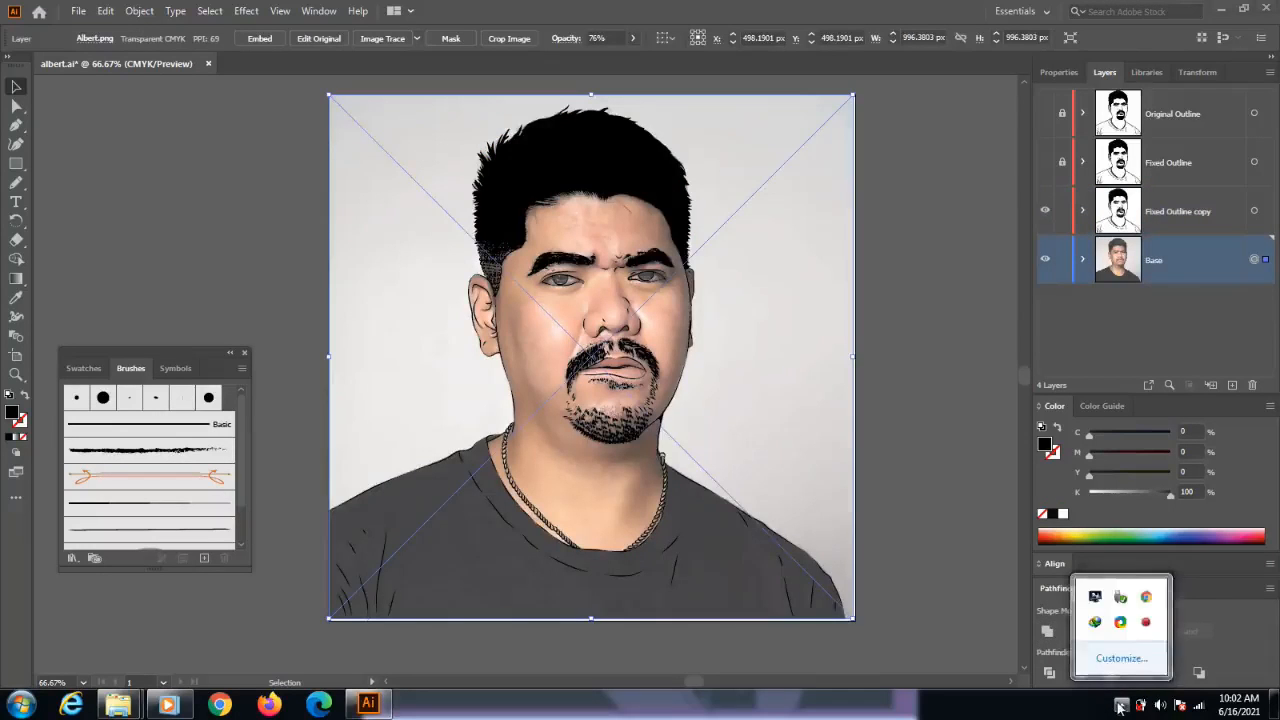
pyautogui.click(1121, 705)
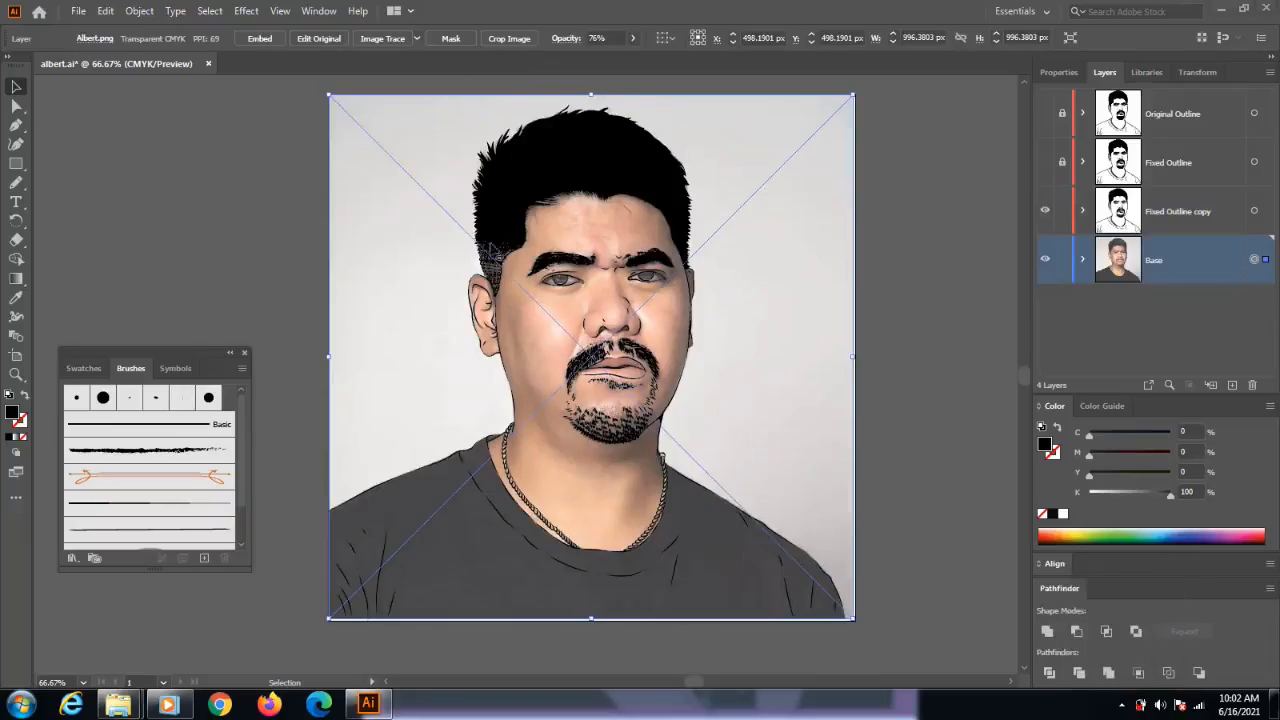
pyautogui.click(1059, 72)
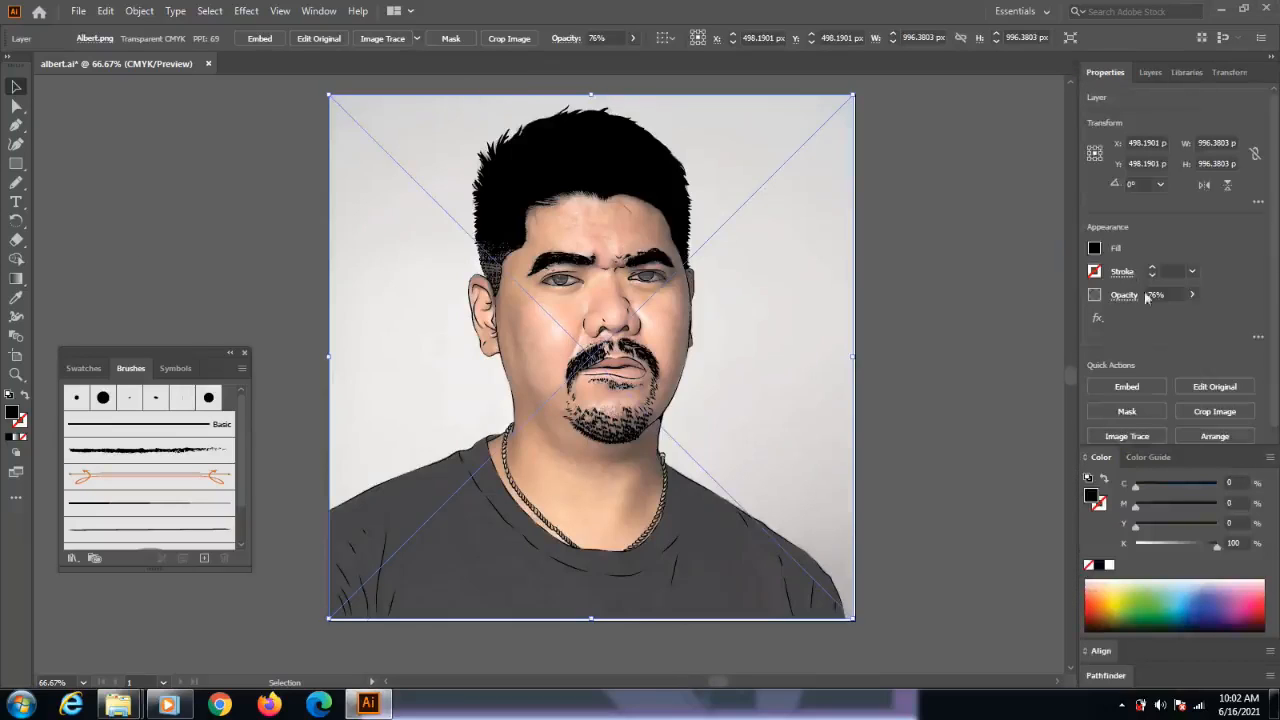
pyautogui.click(1170, 295)
pyautogui.click(1190, 295)
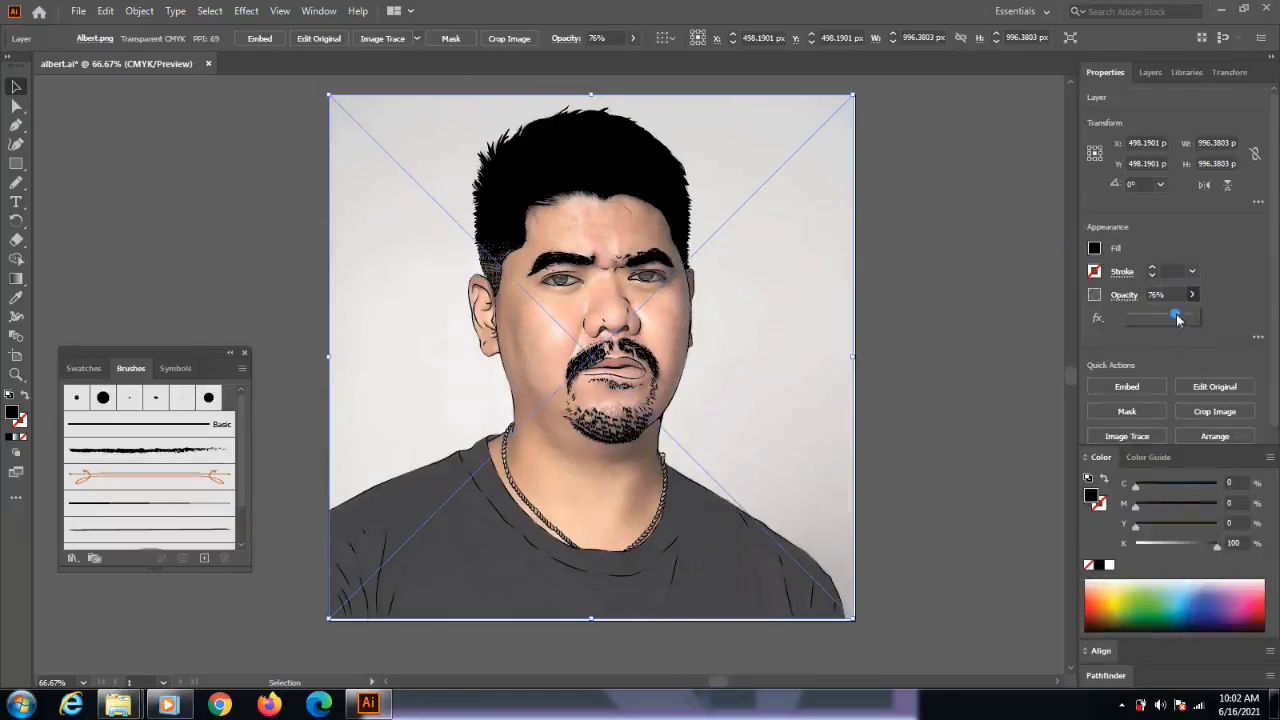
pyautogui.moveTo(1178, 318); pyautogui.dragTo(1192, 316)
# - Sample the skin tone from the cheek in the photo as the fill color with the Eyedropper
pyautogui.click(16, 299)
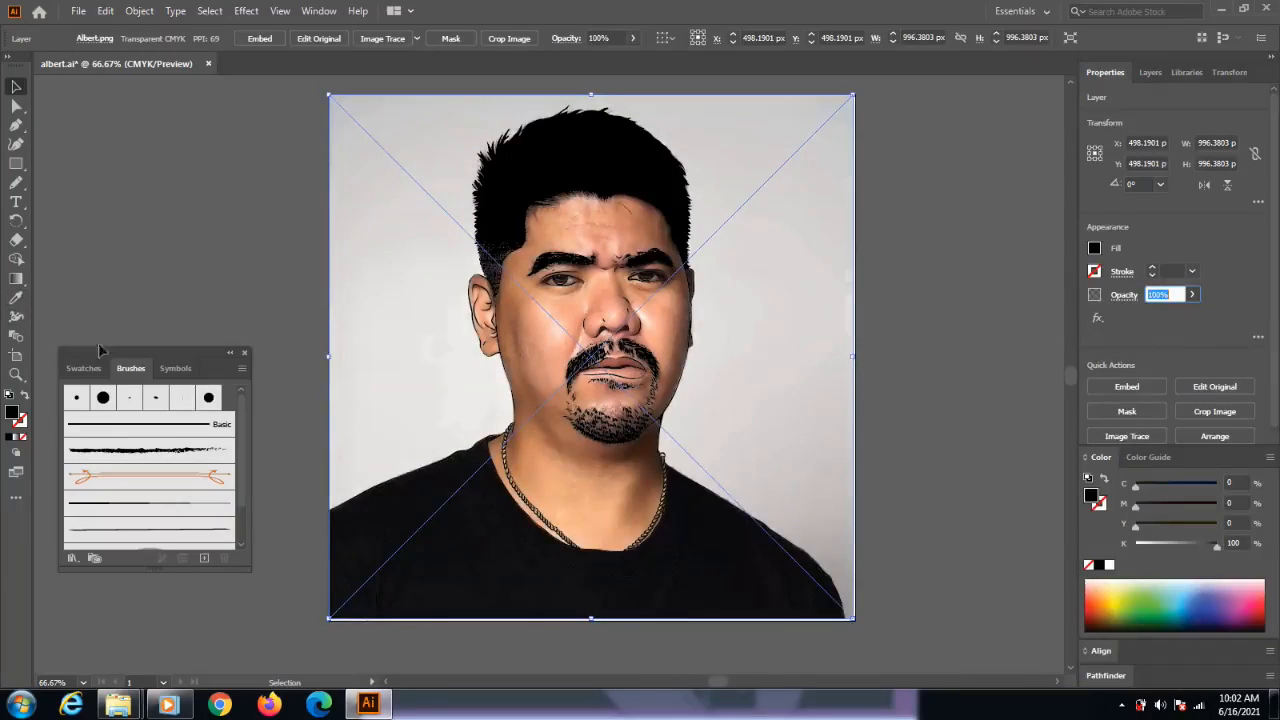
pyautogui.click(16, 298)
pyautogui.click(540, 338)
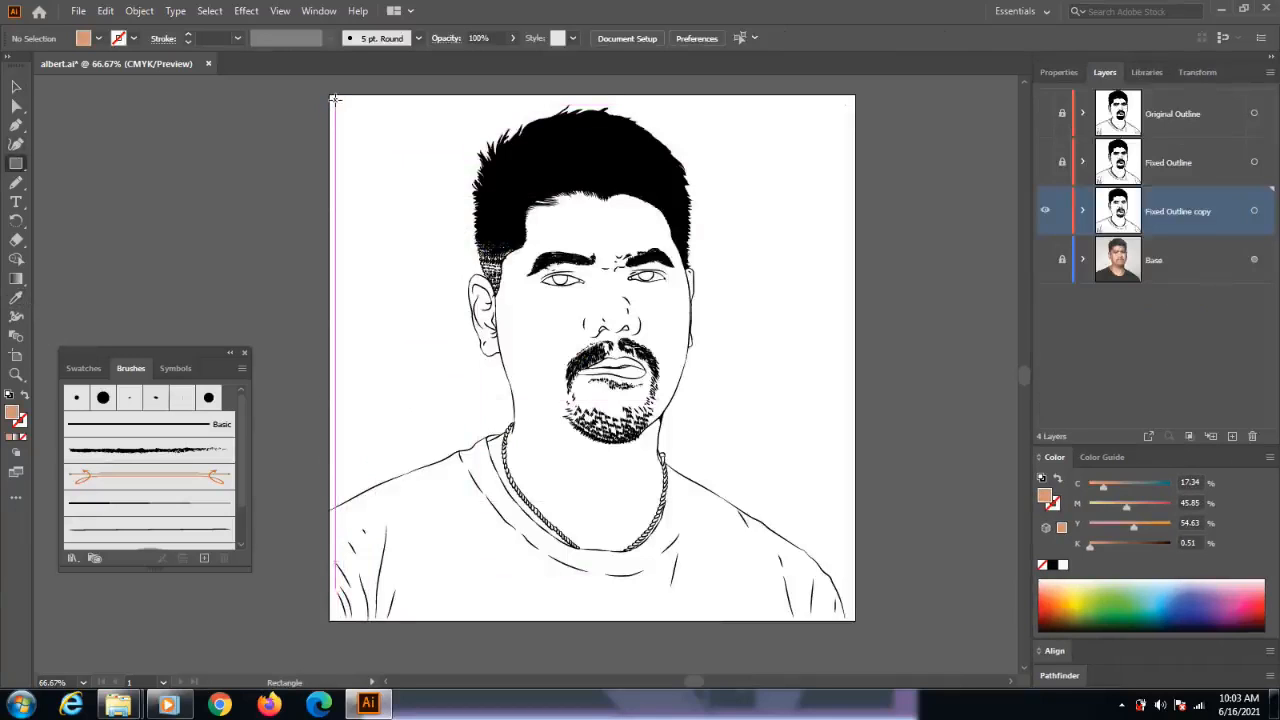
# - Draw a skin-toned rectangle about 980 by 980 px over the artboard on the Fixed Outline copy layer and arrange it behind the outline
pyautogui.moveTo(332, 98); pyautogui.dragTo(848, 615)
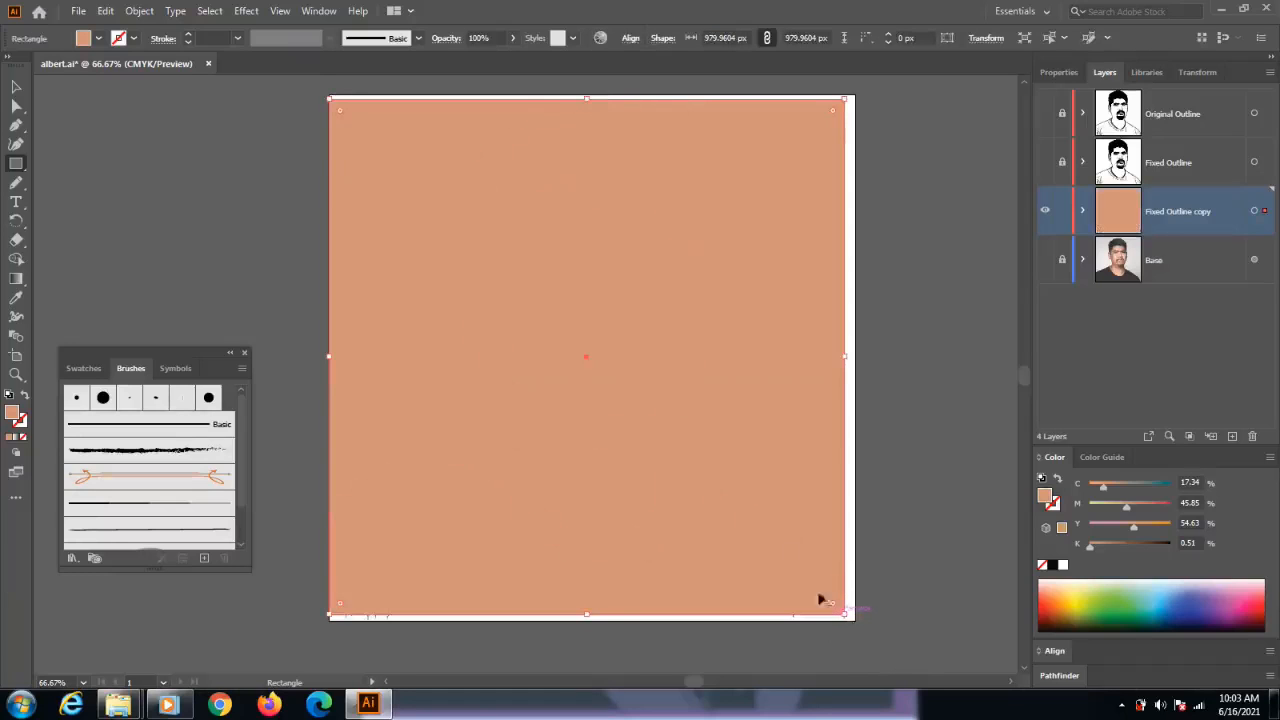
pyautogui.rightClick(735, 488)
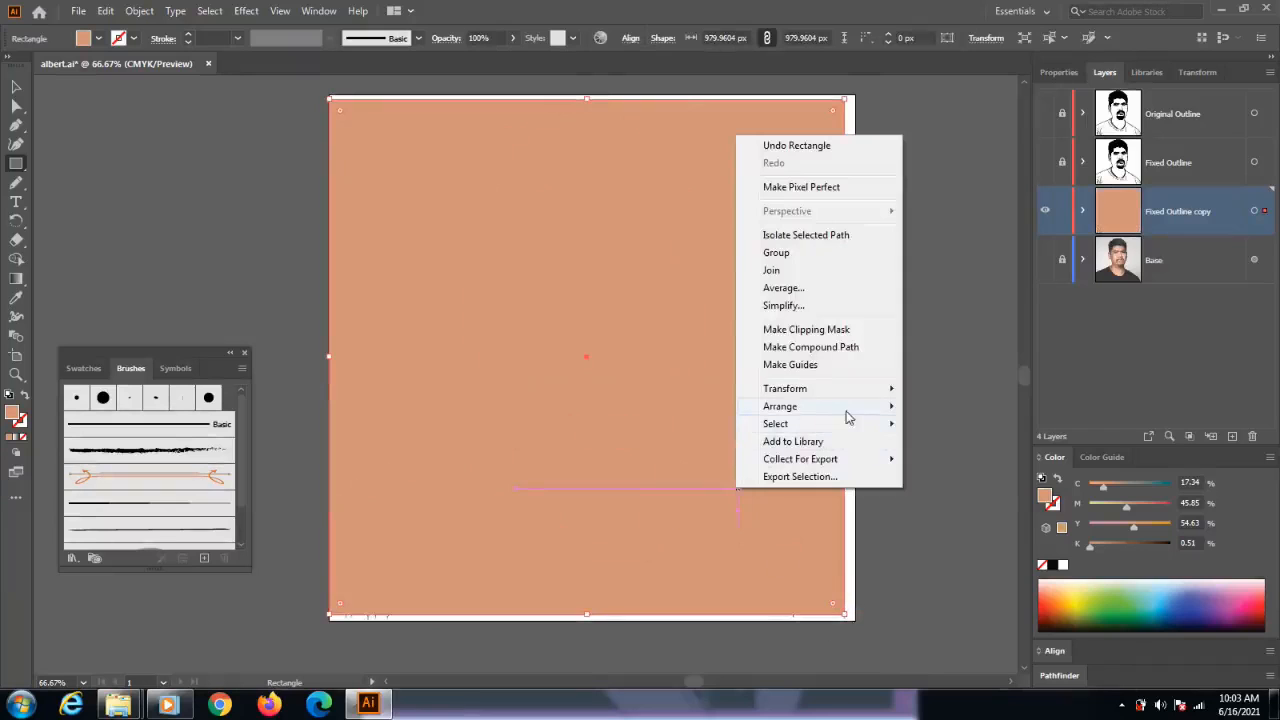
pyautogui.moveTo(850, 410)
pyautogui.click(956, 441)
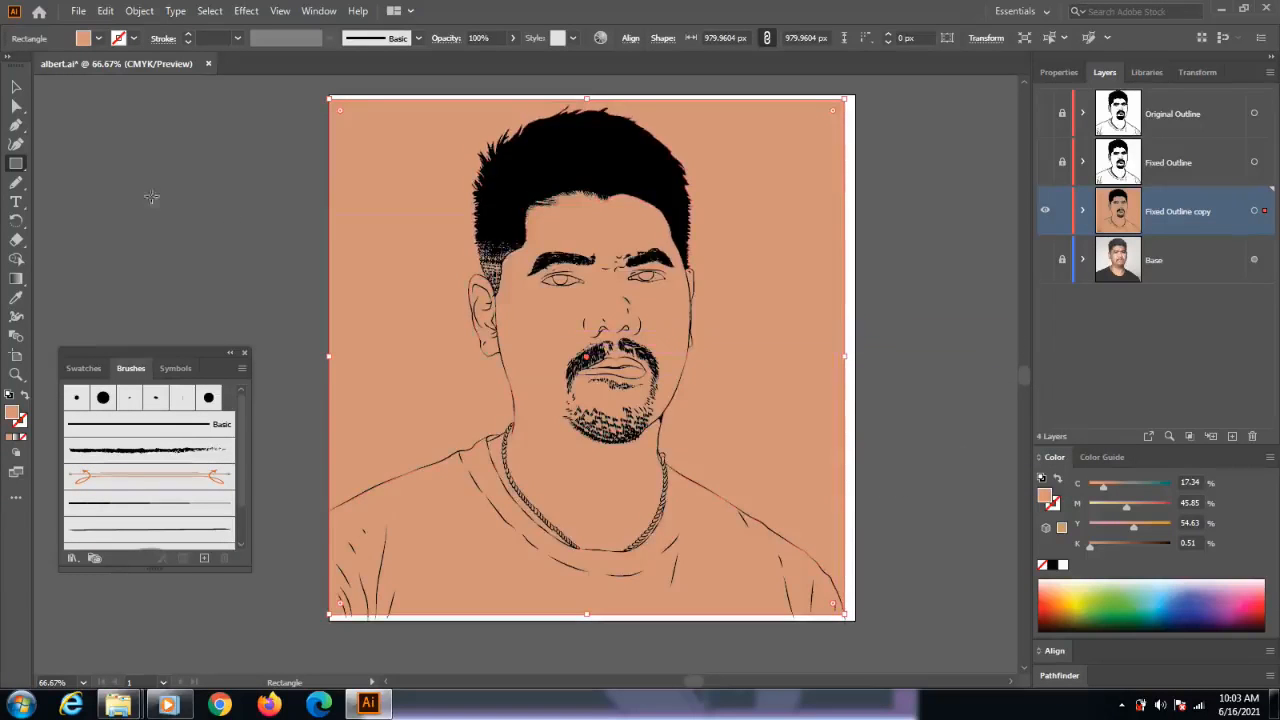
# - Merge the outline and the skin-toned rectangle with Pathfinder, then ungroup the resulting pieces
pyautogui.click(16, 88)
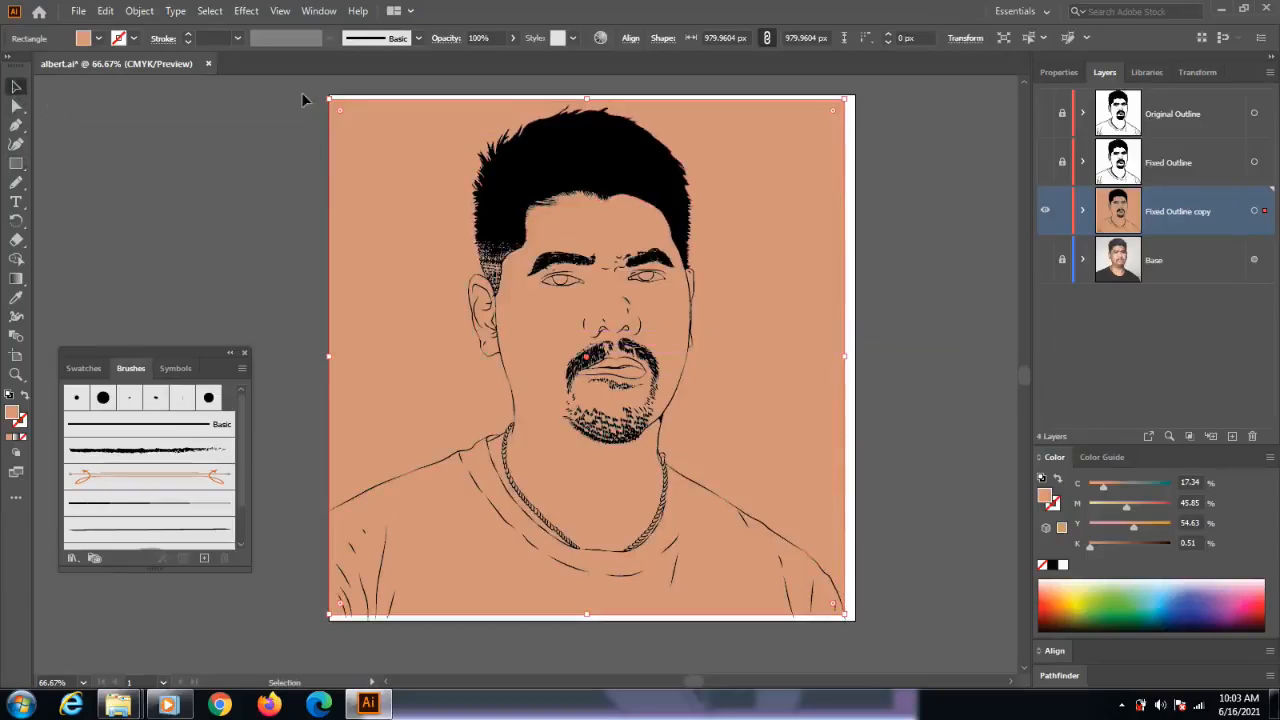
pyautogui.moveTo(303, 99); pyautogui.dragTo(865, 623)
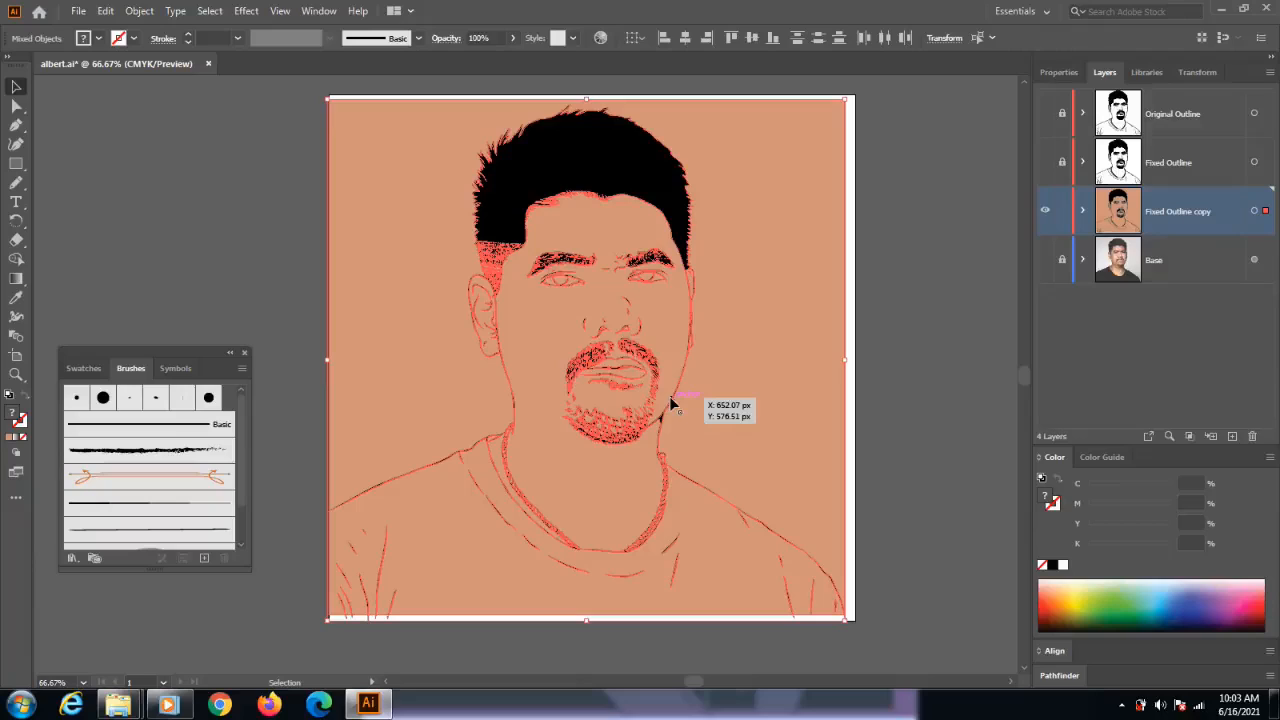
pyautogui.click(1059, 675)
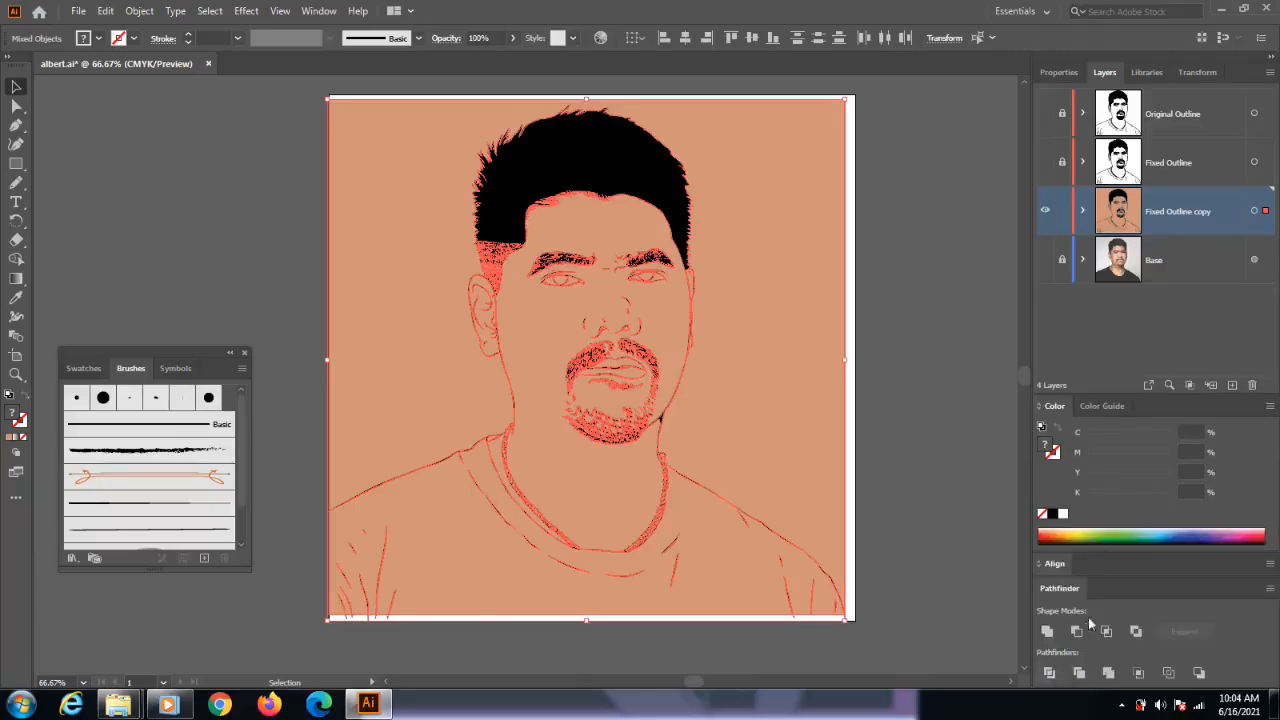
pyautogui.click(1108, 674)
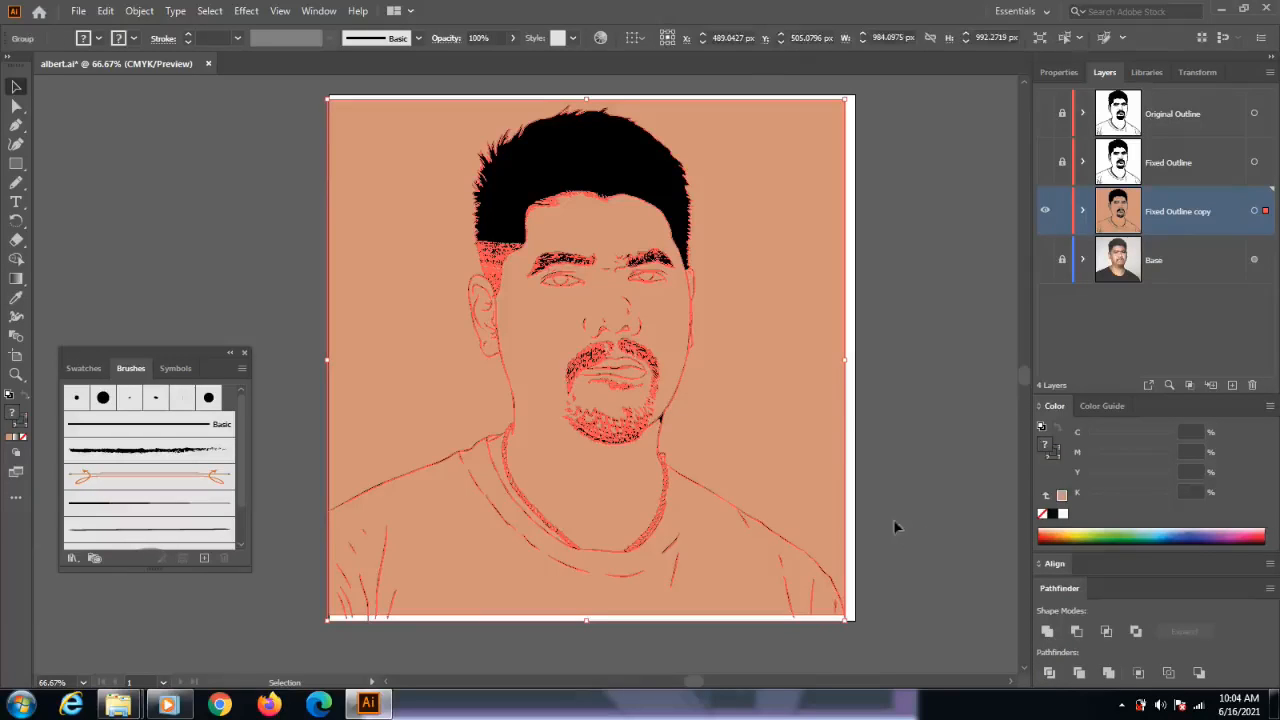
pyautogui.rightClick(764, 410)
pyautogui.click(829, 264)
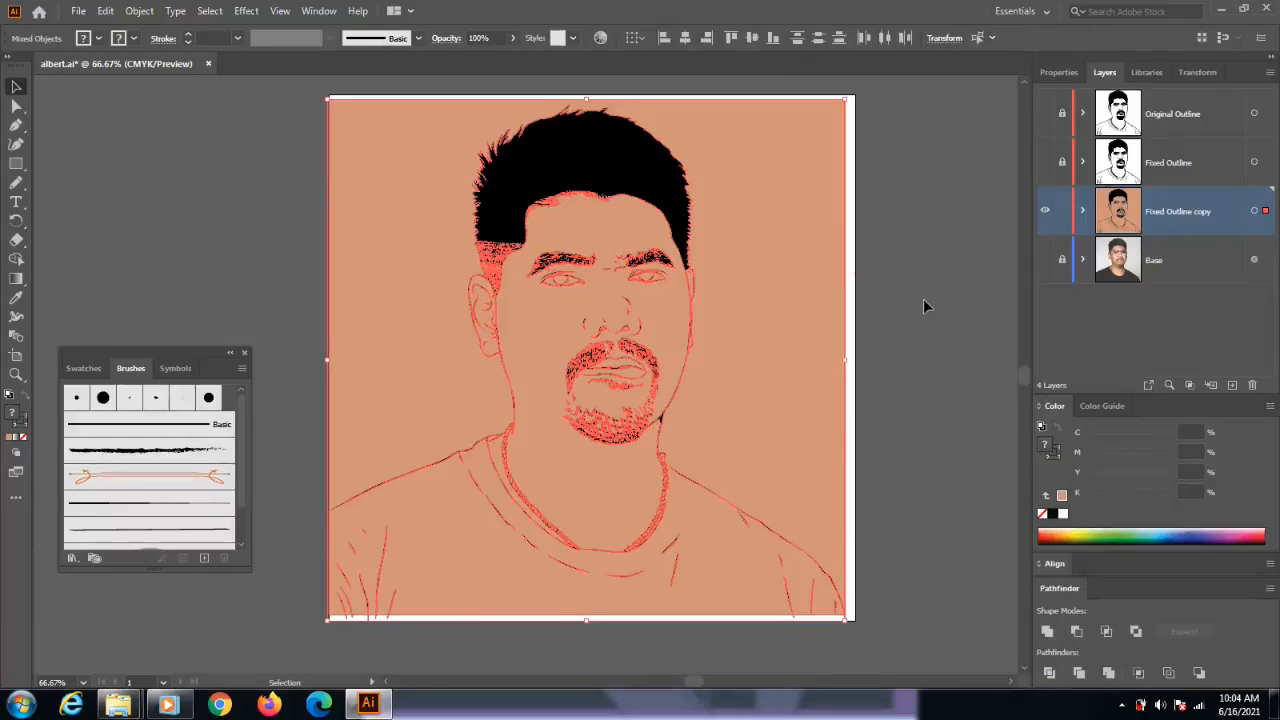
# - Delete the skin-toned background piece surrounding the figure and save the document
pyautogui.click(862, 336)
pyautogui.click(796, 370)
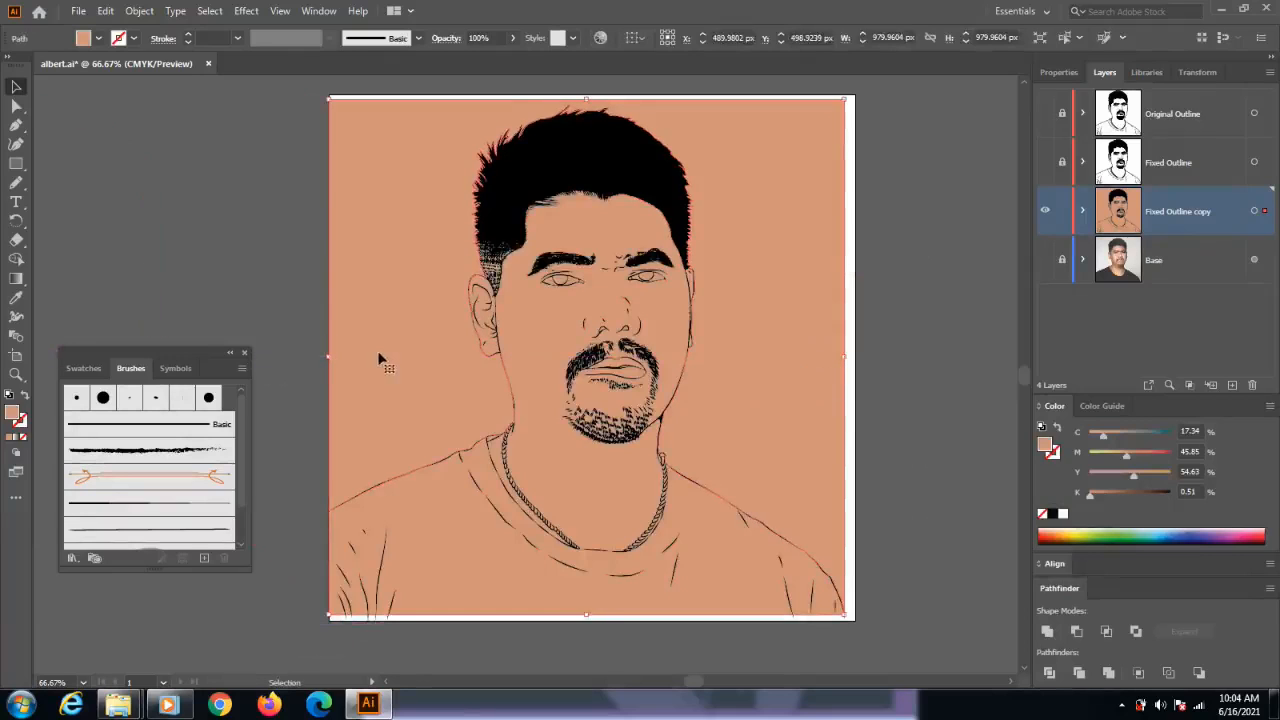
pyautogui.moveTo(371, 357); pyautogui.dragTo(315, 351)
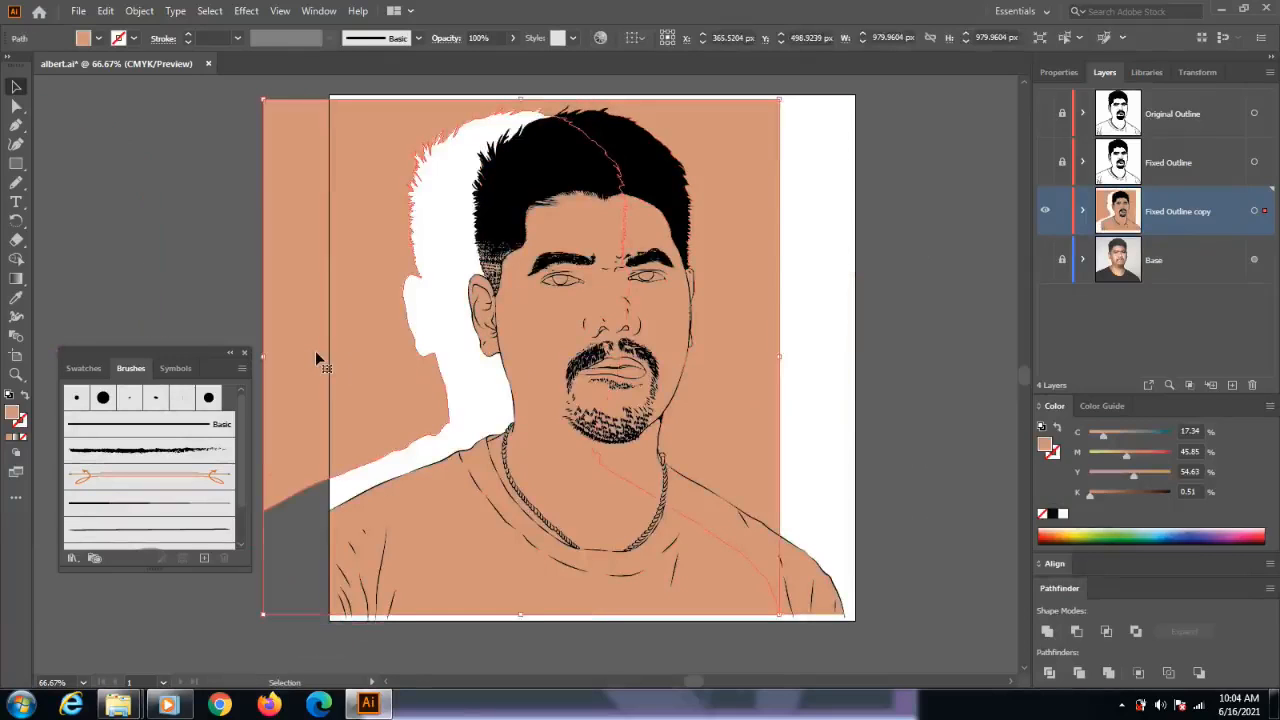
pyautogui.press('Delete')
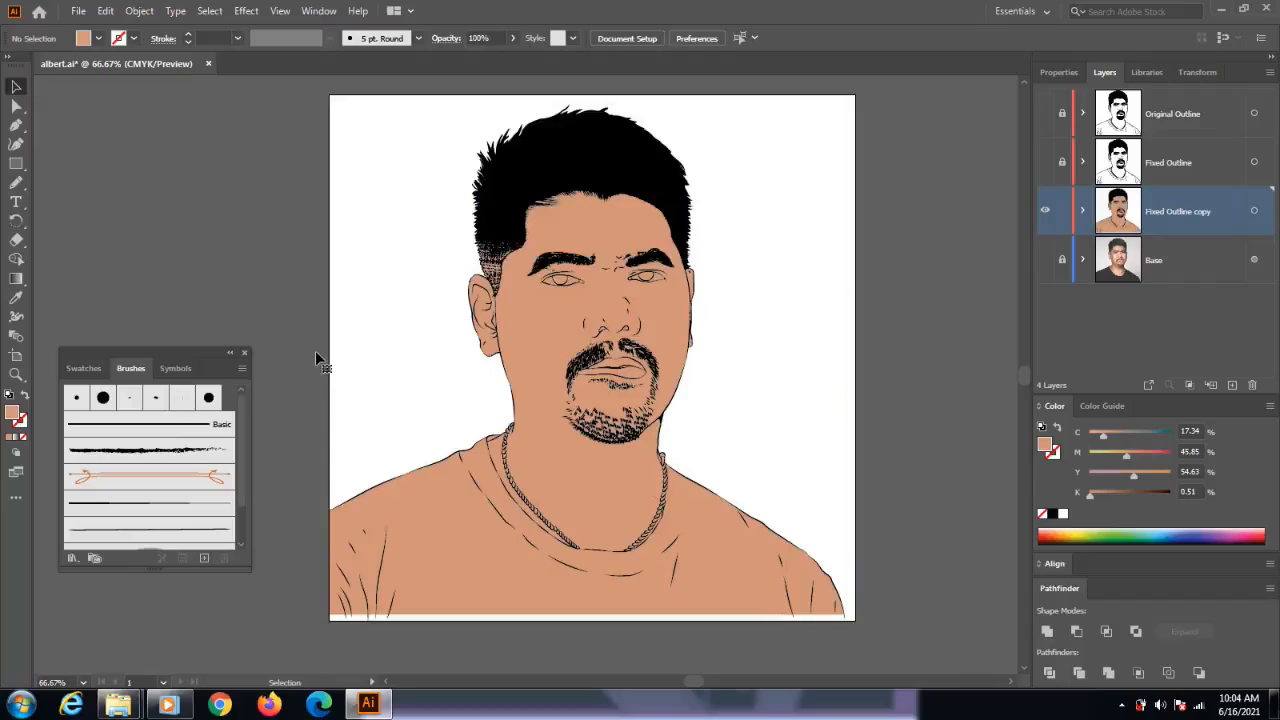
pyautogui.press('a')
pyautogui.hotkey('ctrl', 's')
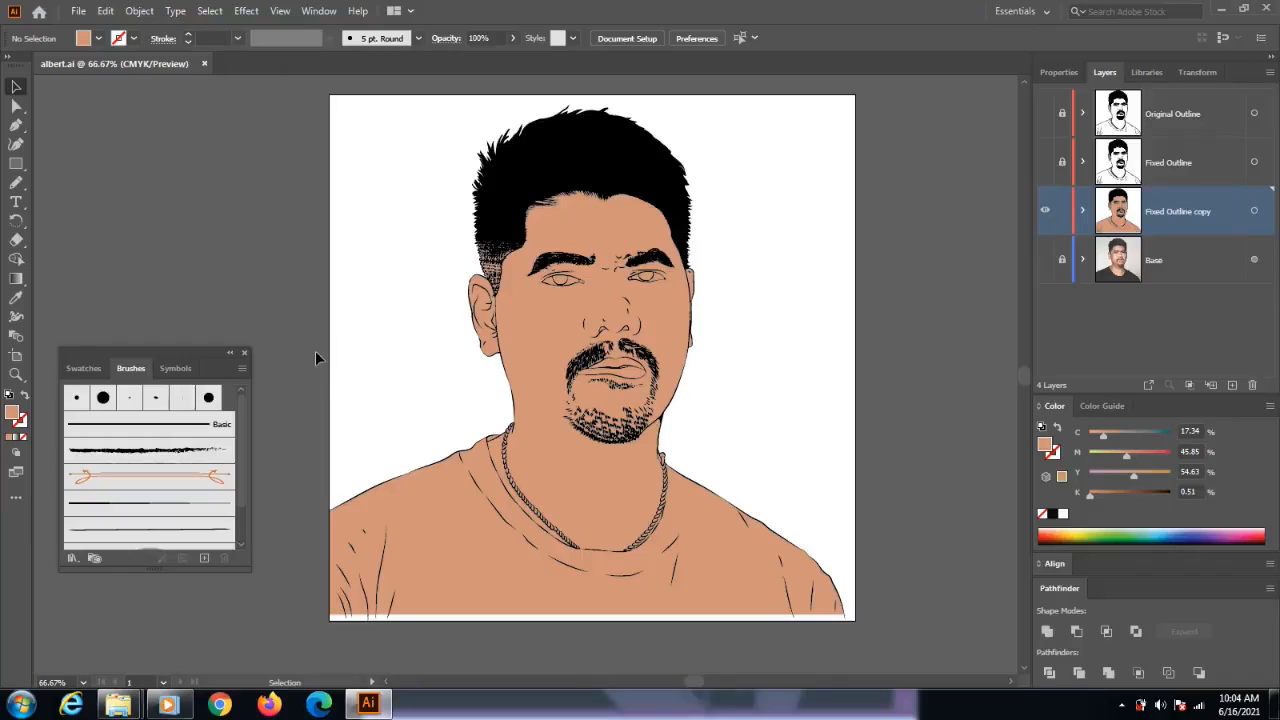
# - Show the Fixed Outline layer, select every piece on Fixed Outline copy that matches its black outline shape, and delete them
pyautogui.hotkey('ctrl', 'a')
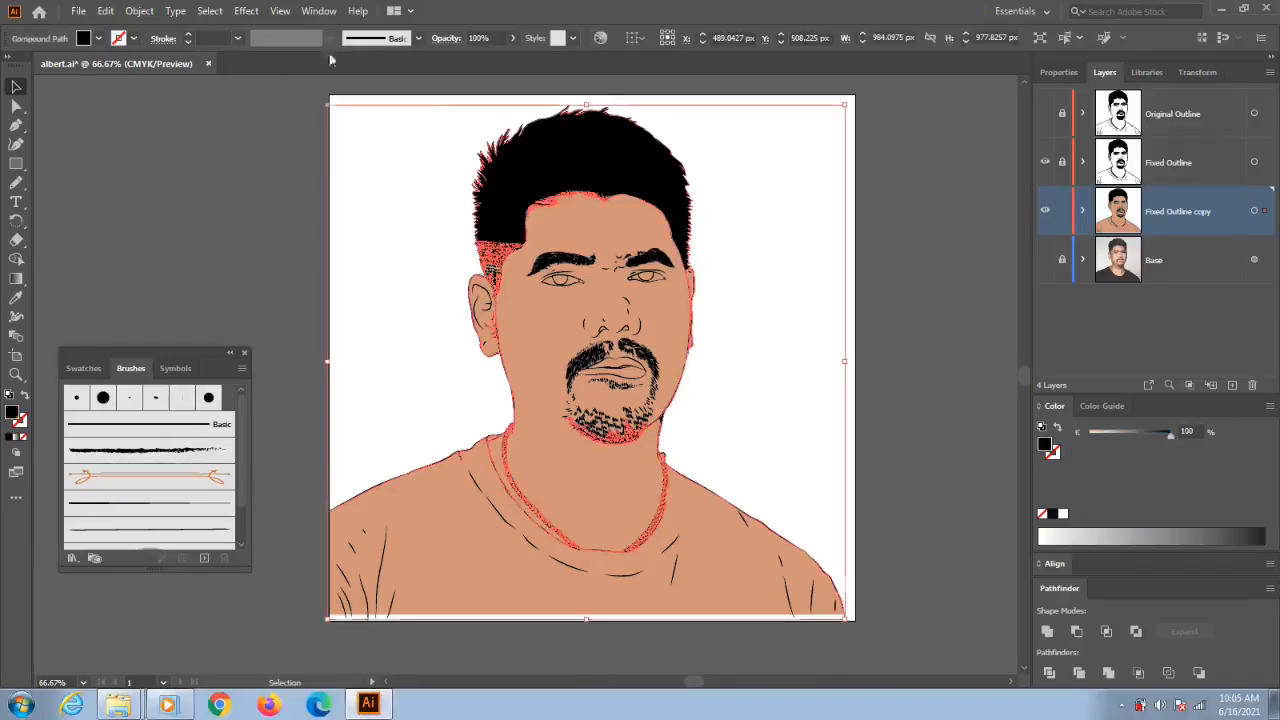
pyautogui.click(211, 11)
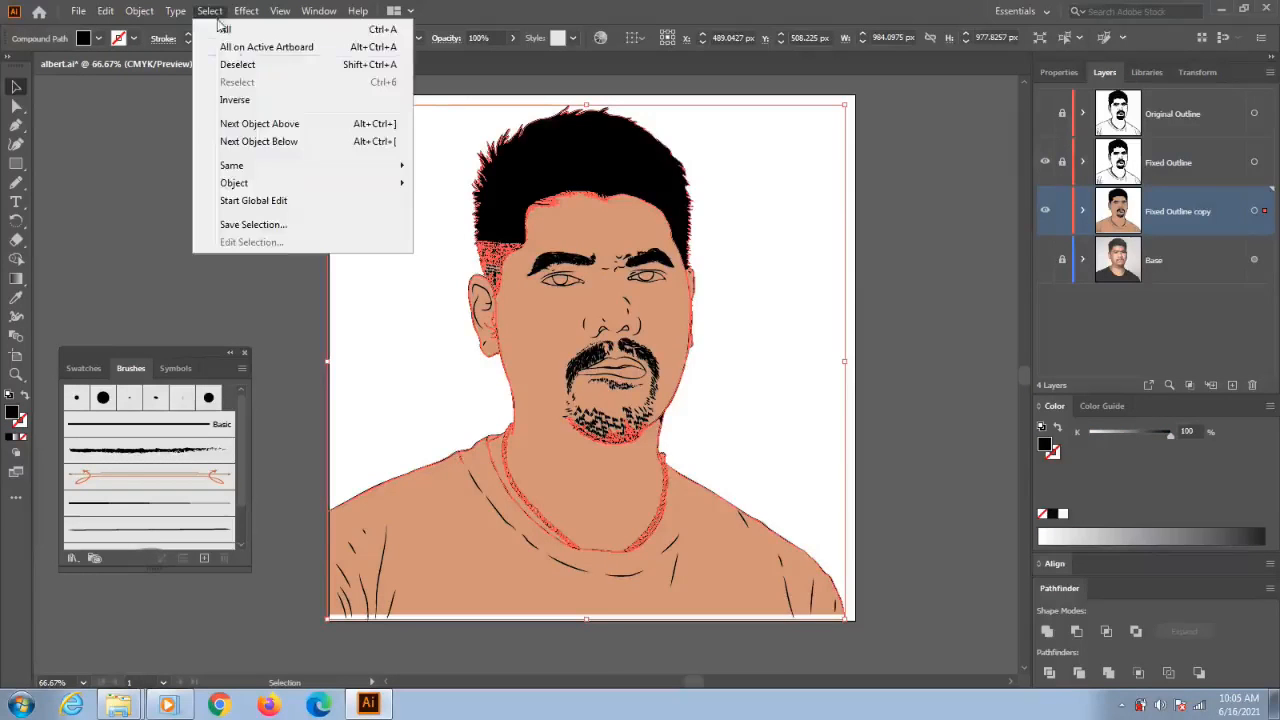
pyautogui.click(1123, 705)
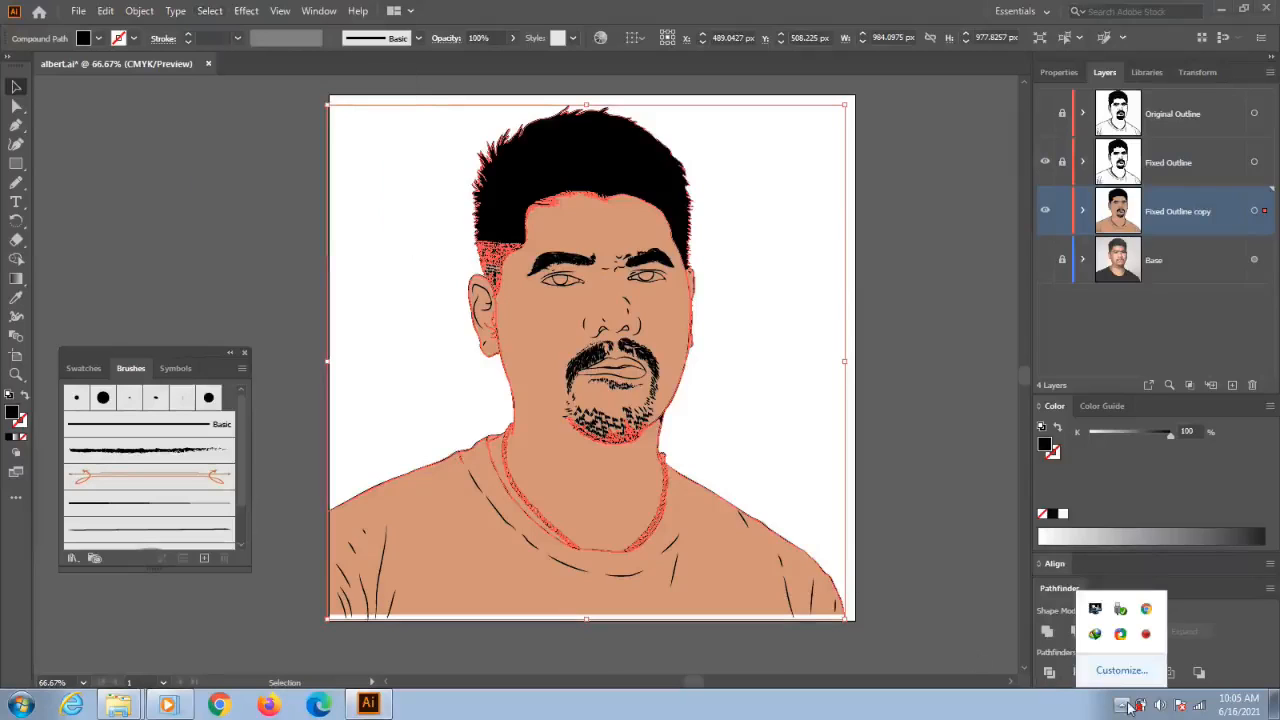
pyautogui.click(210, 11)
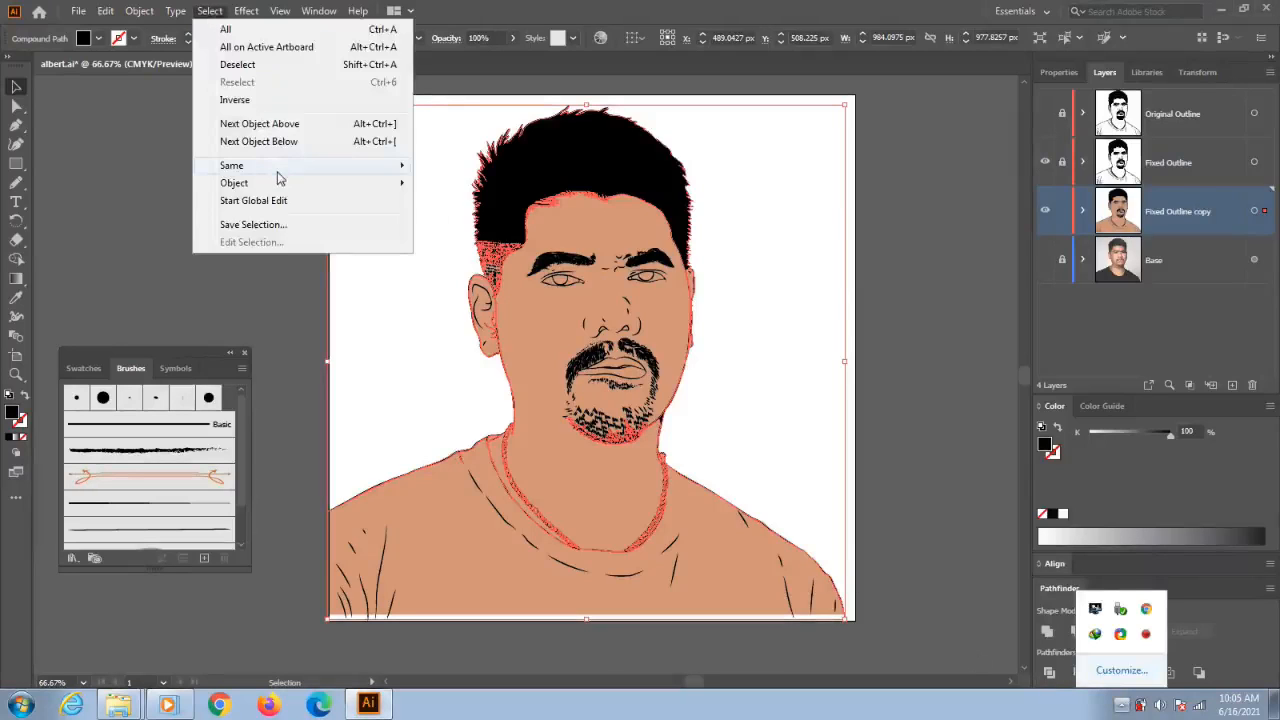
pyautogui.moveTo(279, 170)
pyautogui.click(462, 218)
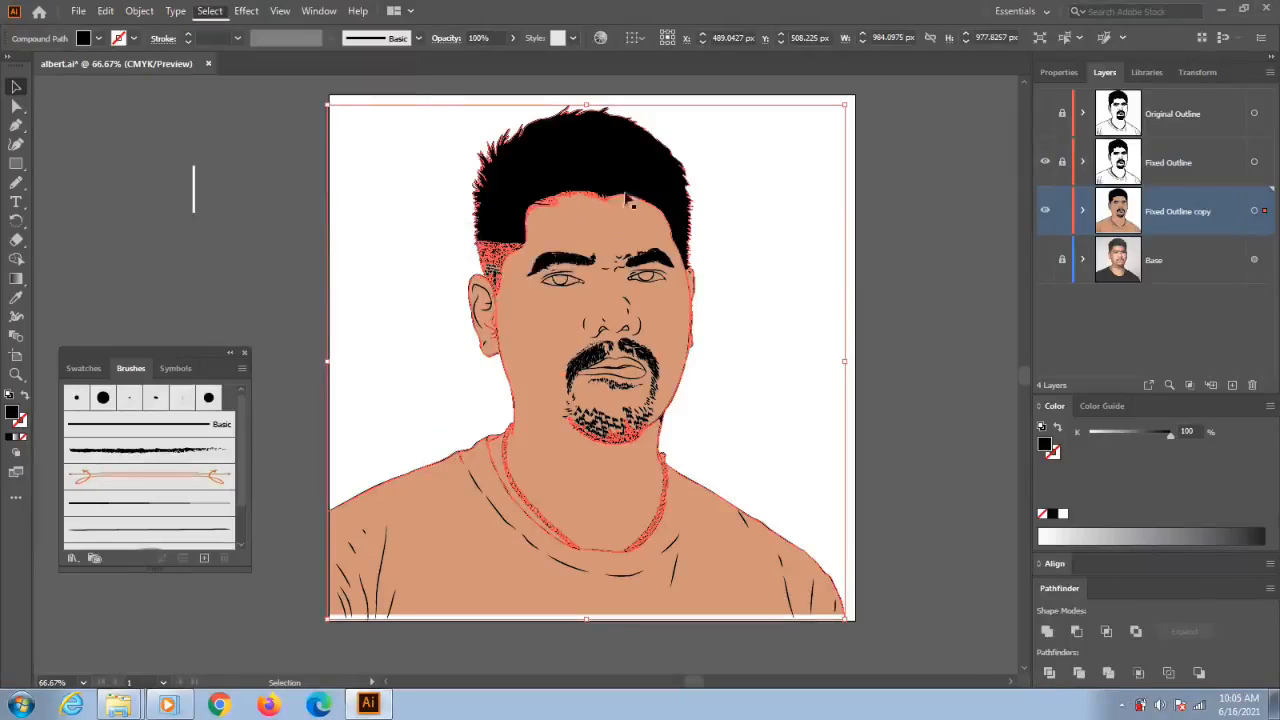
pyautogui.press('Delete')
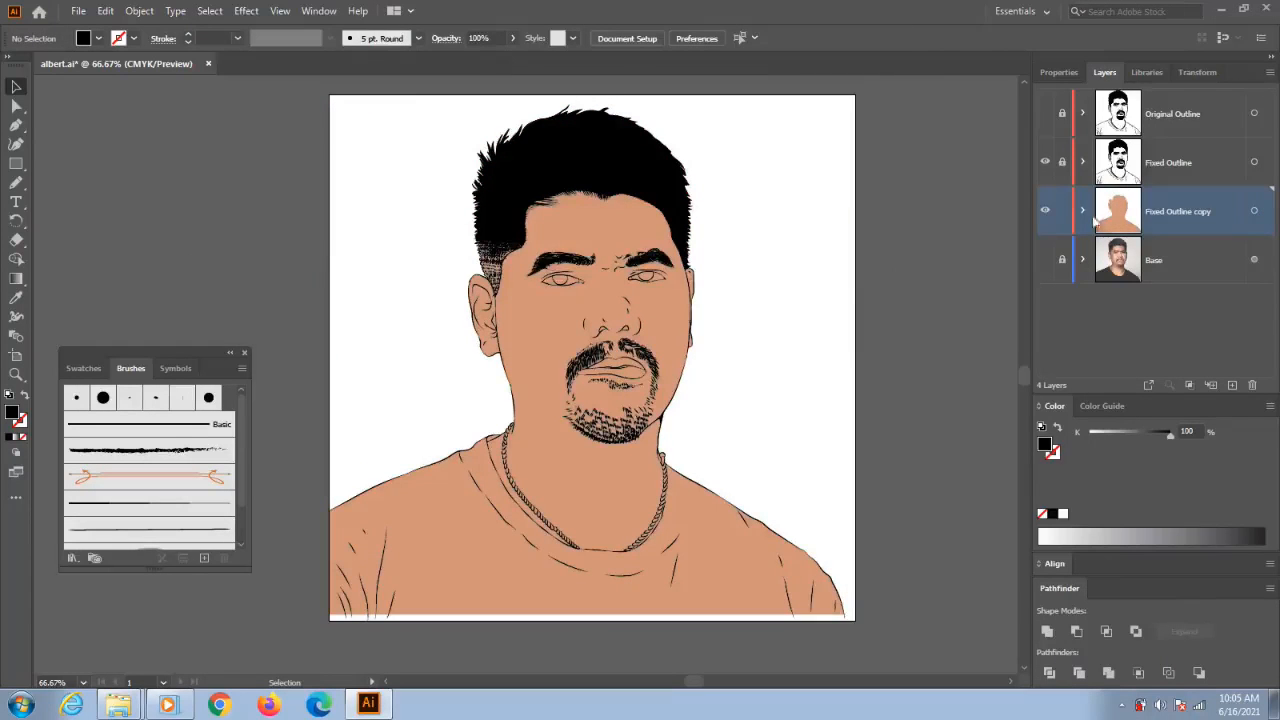
# - Check the skin-toned shapes by toggling the Fixed Outline layer's visibility, leave it visible, and save the document
pyautogui.click(1045, 162)
pyautogui.click(1045, 162)
pyautogui.press('a')
pyautogui.hotkey('ctrl', 's')
# - Rename the Fixed Outline copy layer as BaseColor and save the document
pyautogui.doubleClick(1185, 211)
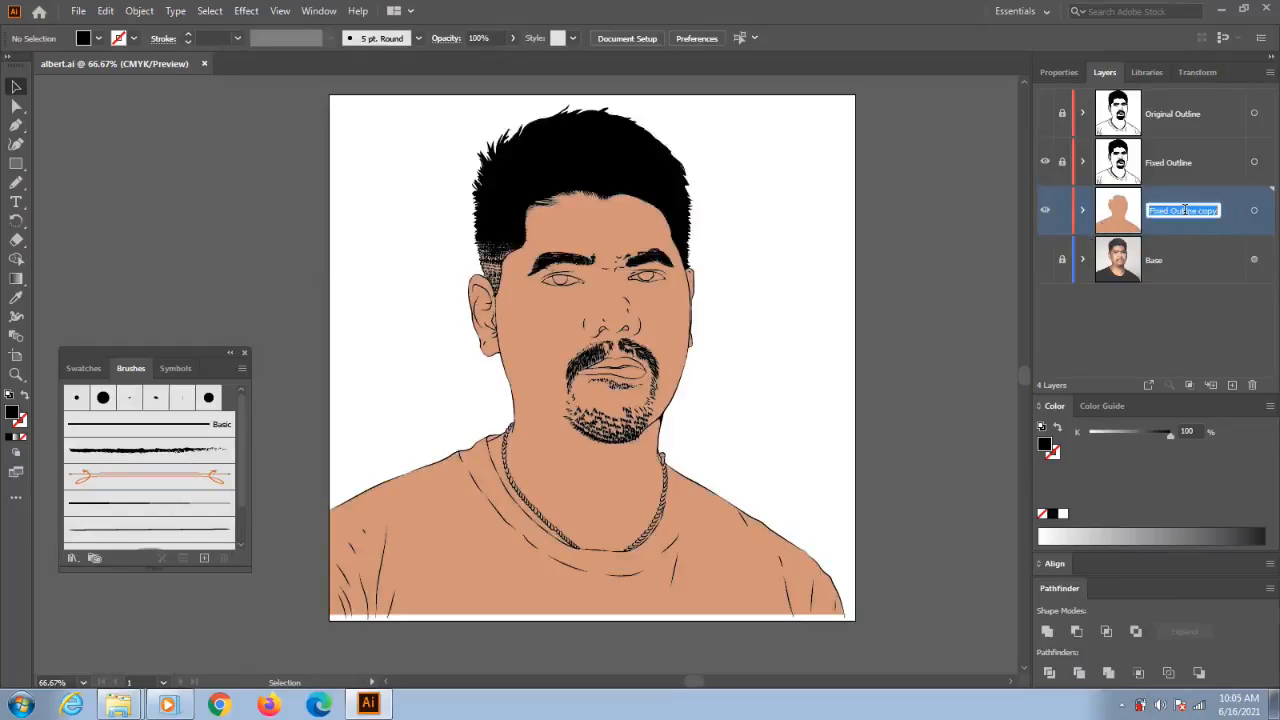
pyautogui.write('BaseCo')
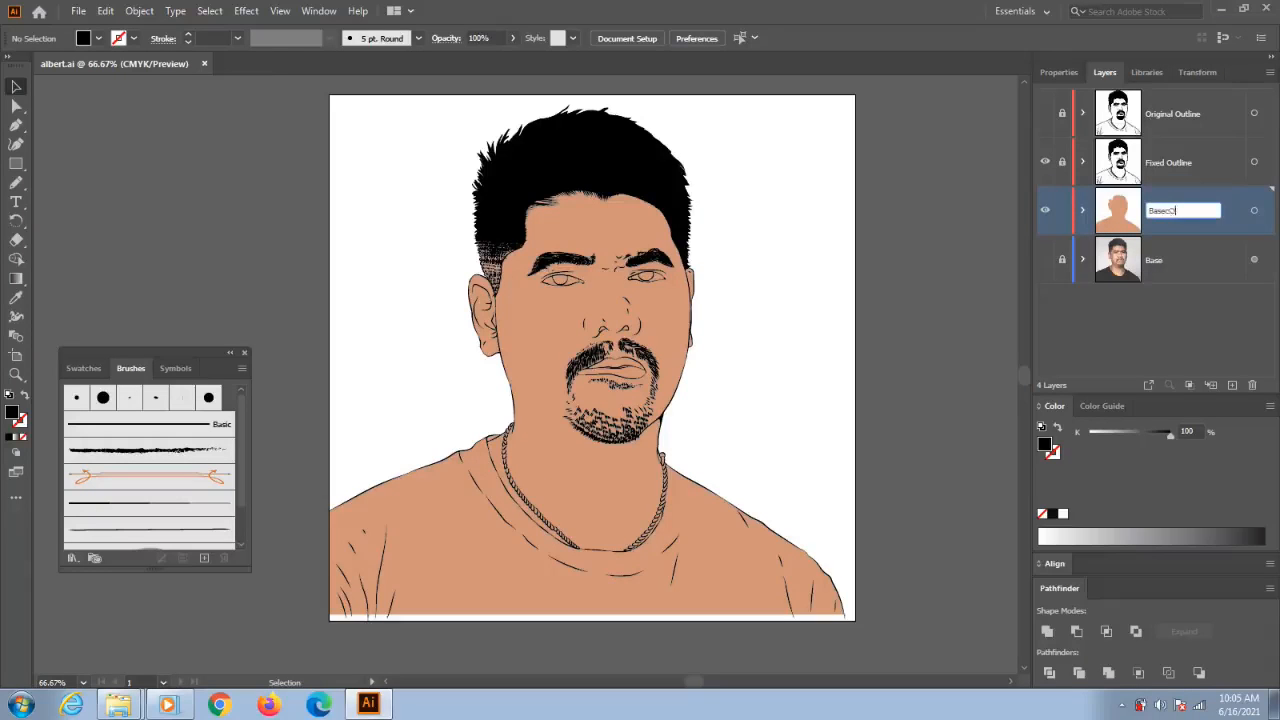
pyautogui.write('lor')
pyautogui.press('Return')
pyautogui.hotkey('ctrl', 's')
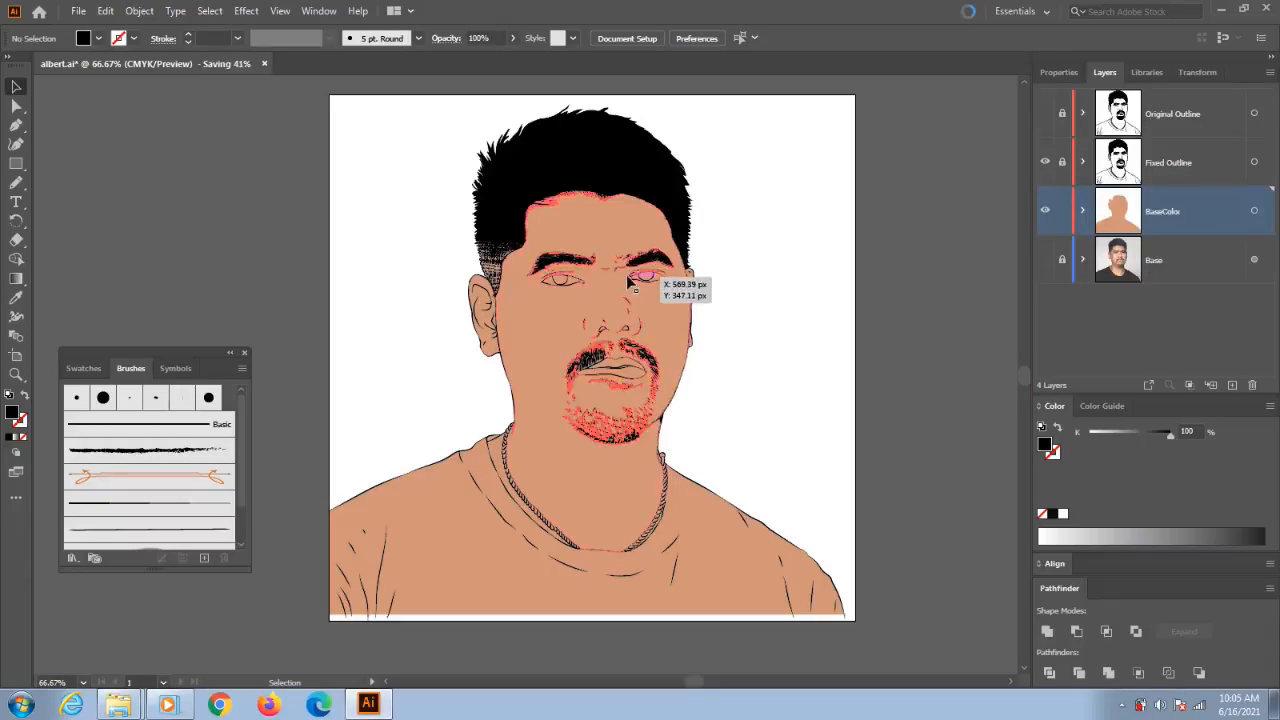
# - Select the eyeball shapes of both eyes on the BaseColor layer and fill them with white
pyautogui.click(624, 281)
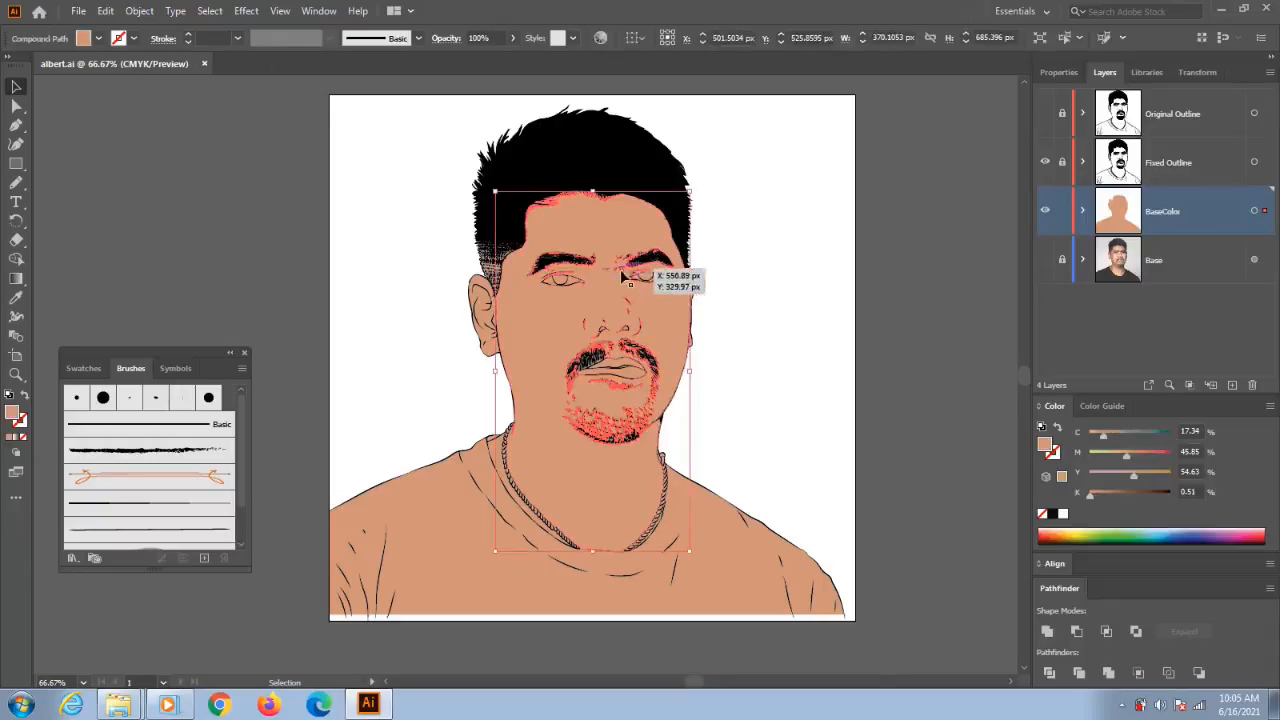
pyautogui.scroll(3, 624, 281)
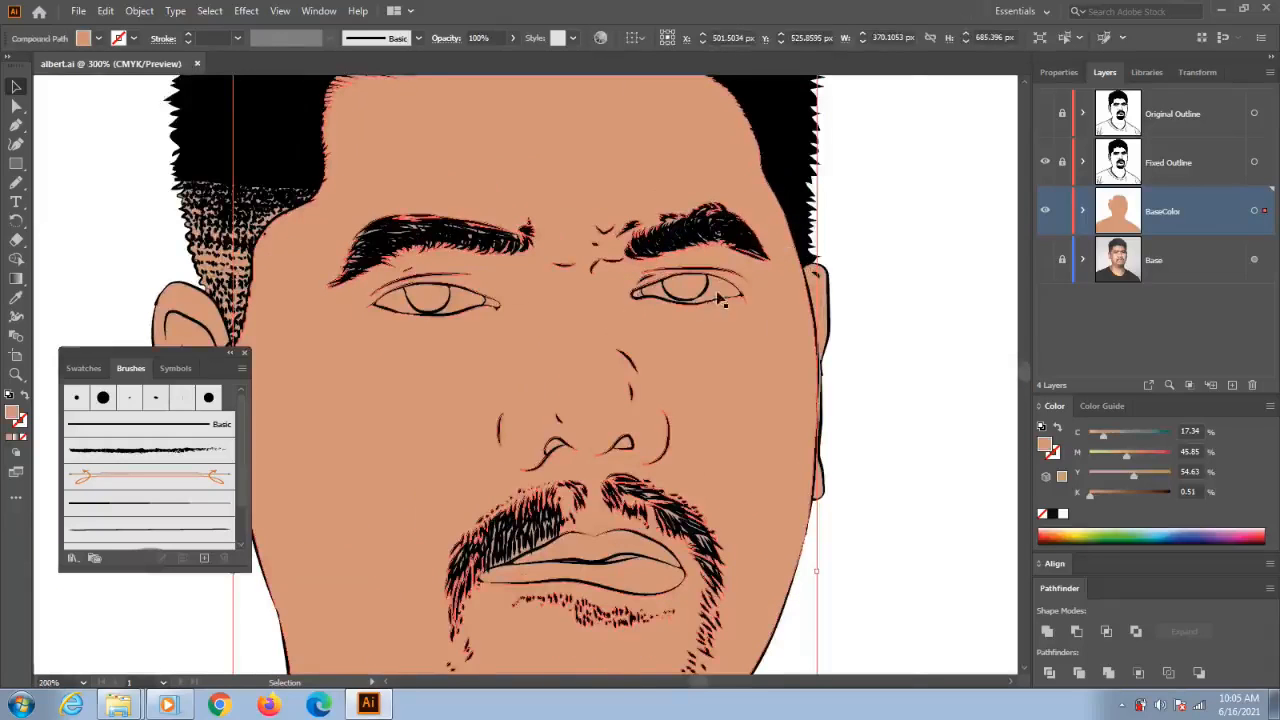
pyautogui.scroll(1, 720, 300)
pyautogui.click(766, 302)
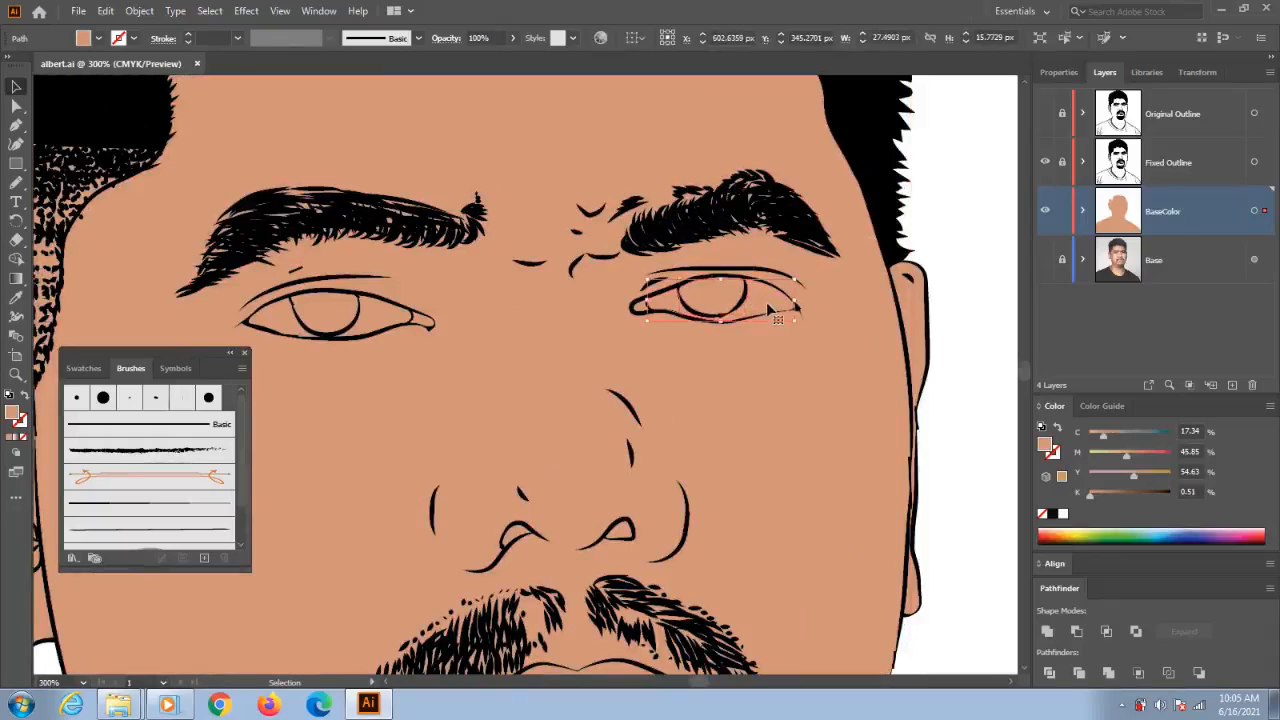
pyautogui.keyDown('shift'); pyautogui.click(380, 319); pyautogui.keyUp('shift')
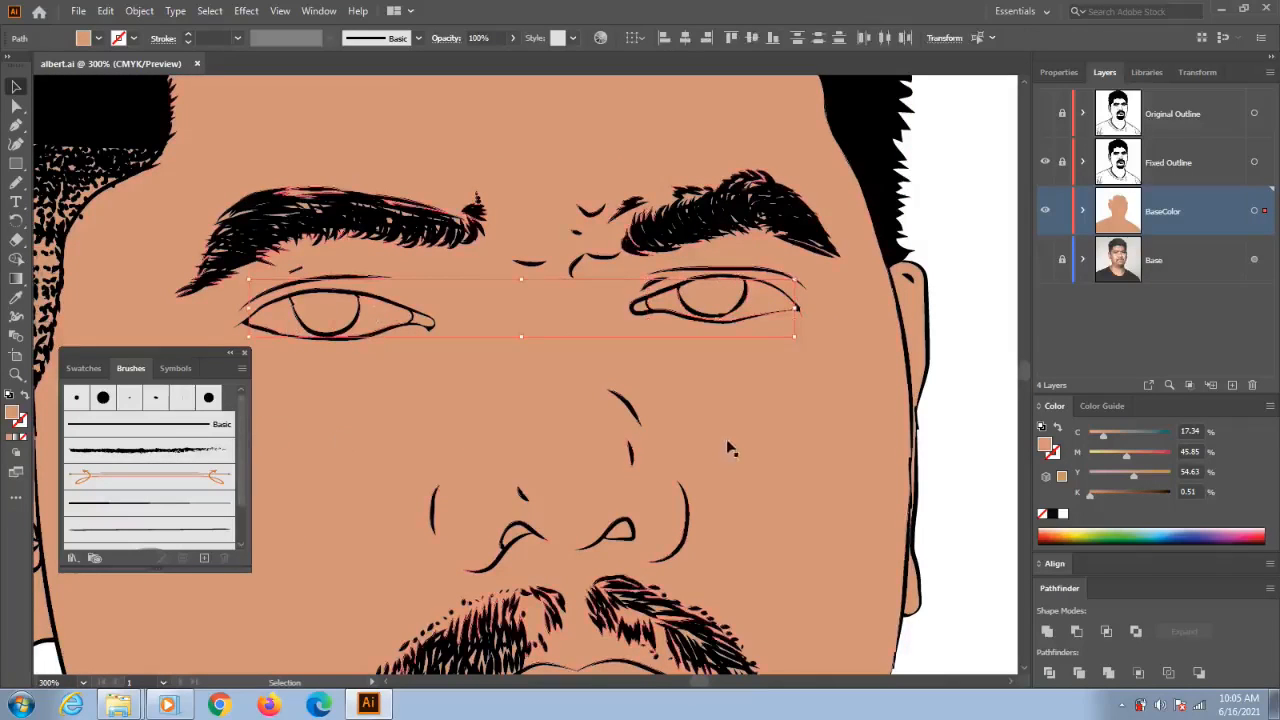
pyautogui.click(1063, 514)
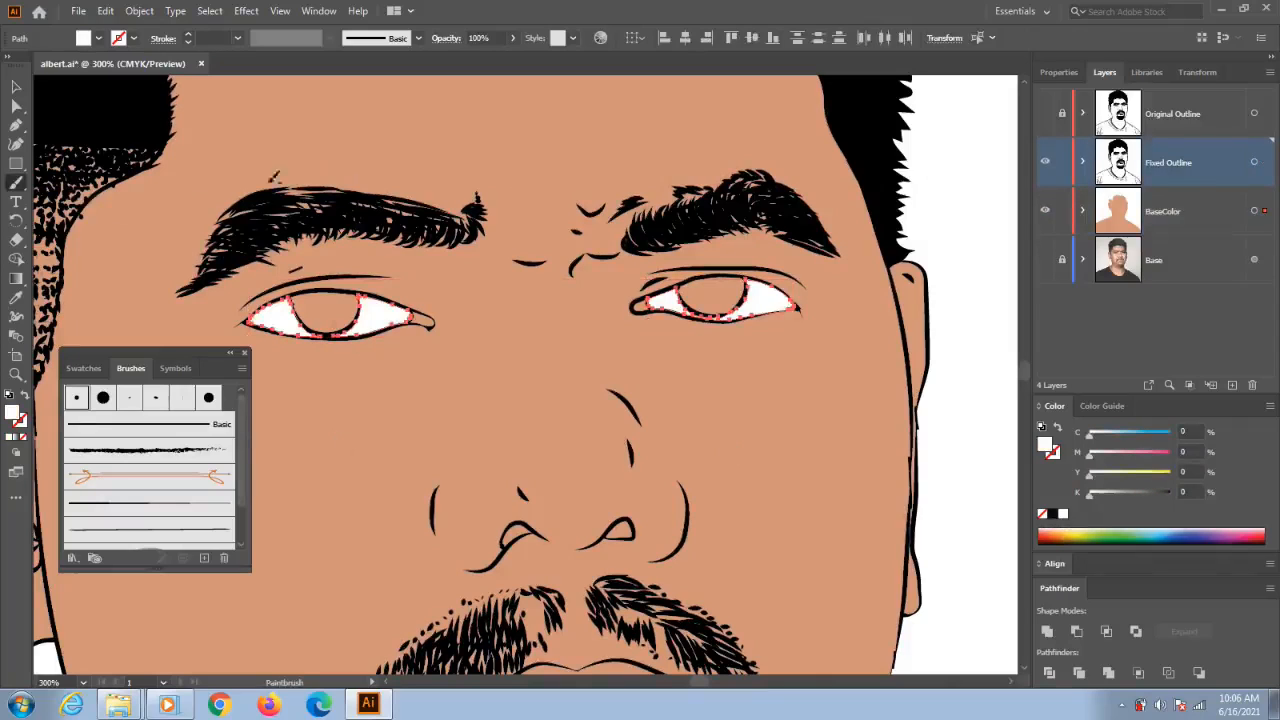
# - Draw black pupils in both eyes on Fixed Outline with the Pencil tool, save, and lock that layer before returning to BaseColor
pyautogui.moveTo(16, 183); pyautogui.dragTo(100, 218)
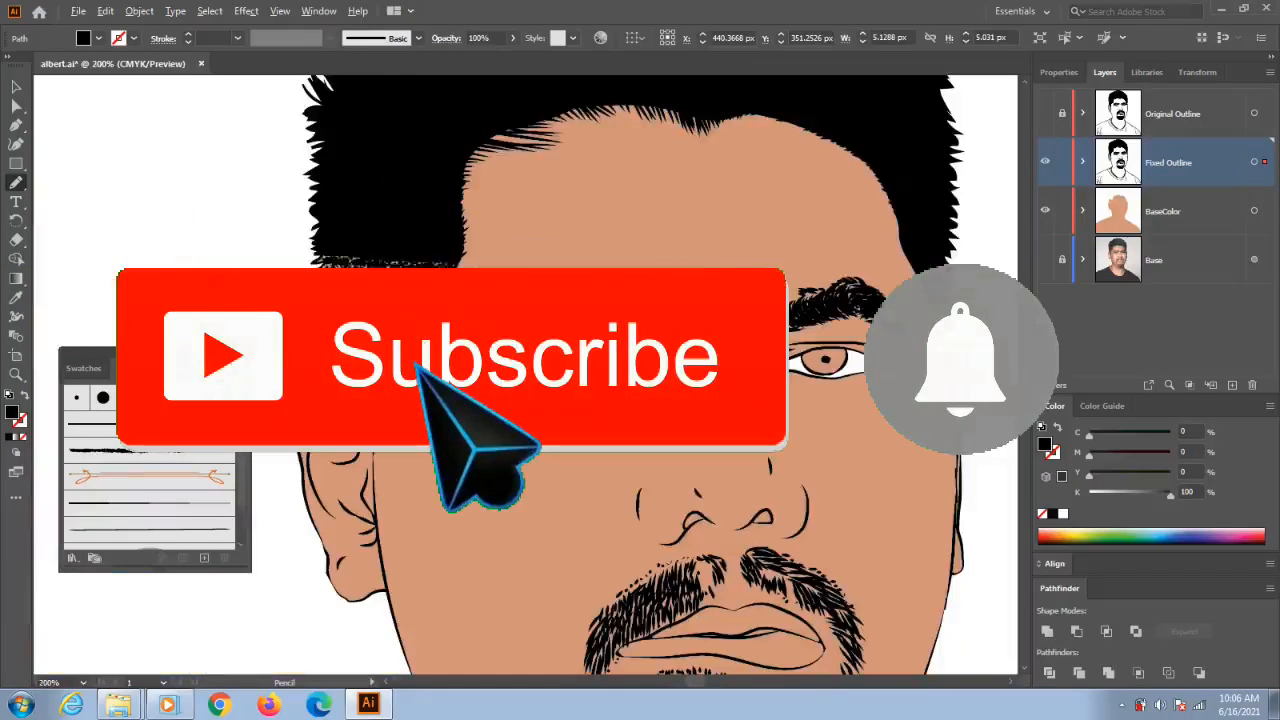
pyautogui.hotkey('ctrl', 's')
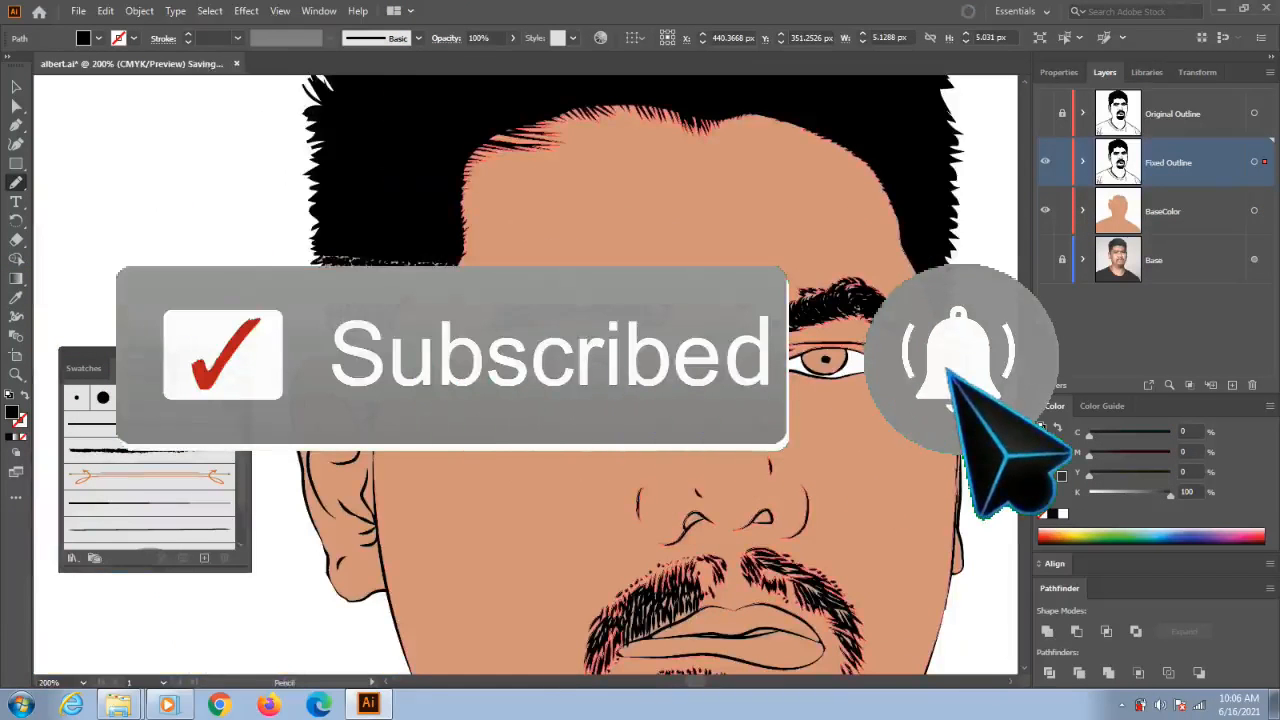
pyautogui.moveTo(808, 468); pyautogui.dragTo(719, 248)
pyautogui.click(1134, 222)
pyautogui.click(1062, 162)
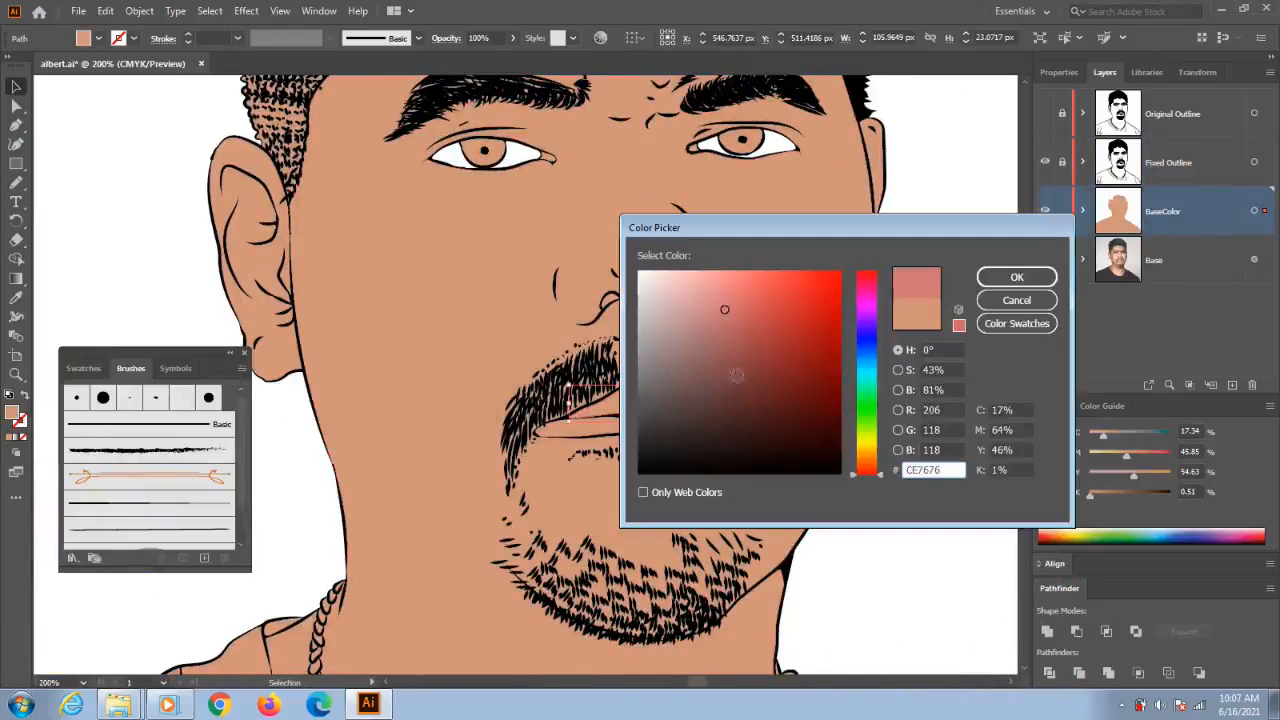
# - Fill the upper lip with a muted red and the lower lip with C 18, M 74, Y 70.2, K 8.66, and save
pyautogui.moveTo(736, 375)
pyautogui.mouseDown()
pyautogui.moveTo(709, 349)
pyautogui.moveTo(754, 388)
pyautogui.moveTo(758, 367)
pyautogui.mouseUp()
pyautogui.click(1017, 277)
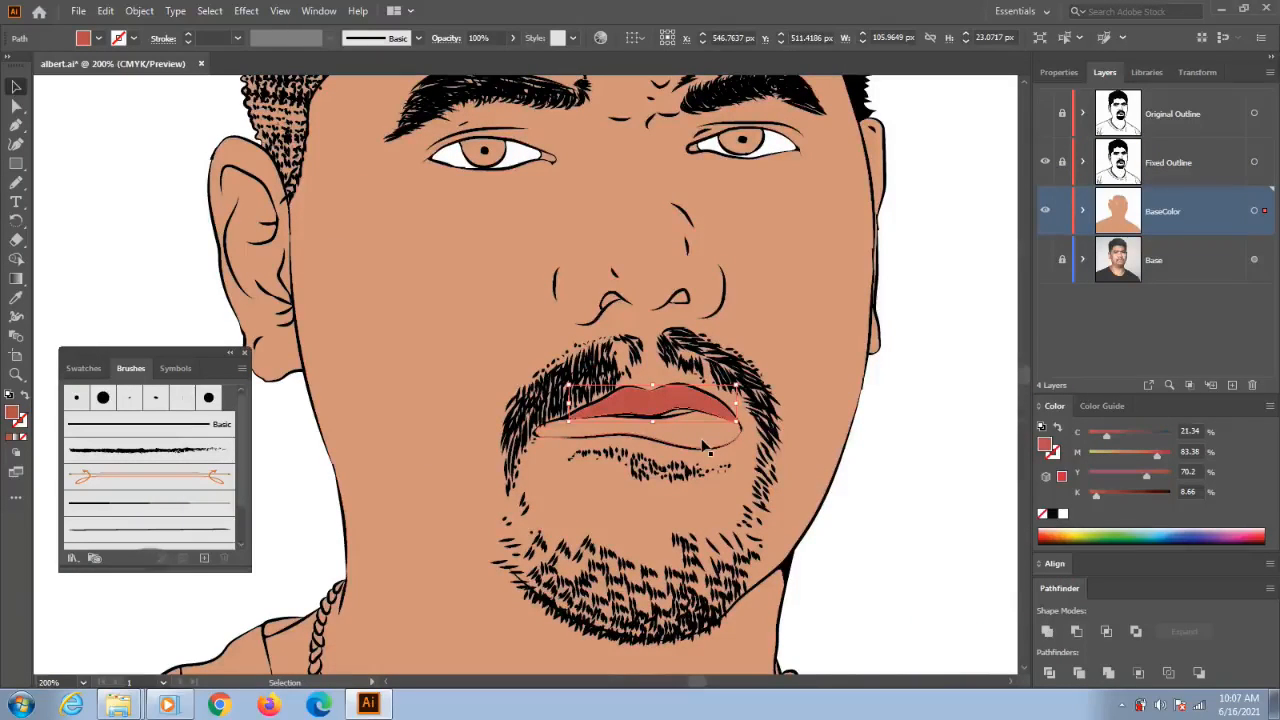
pyautogui.hotkey('ctrl', '+')
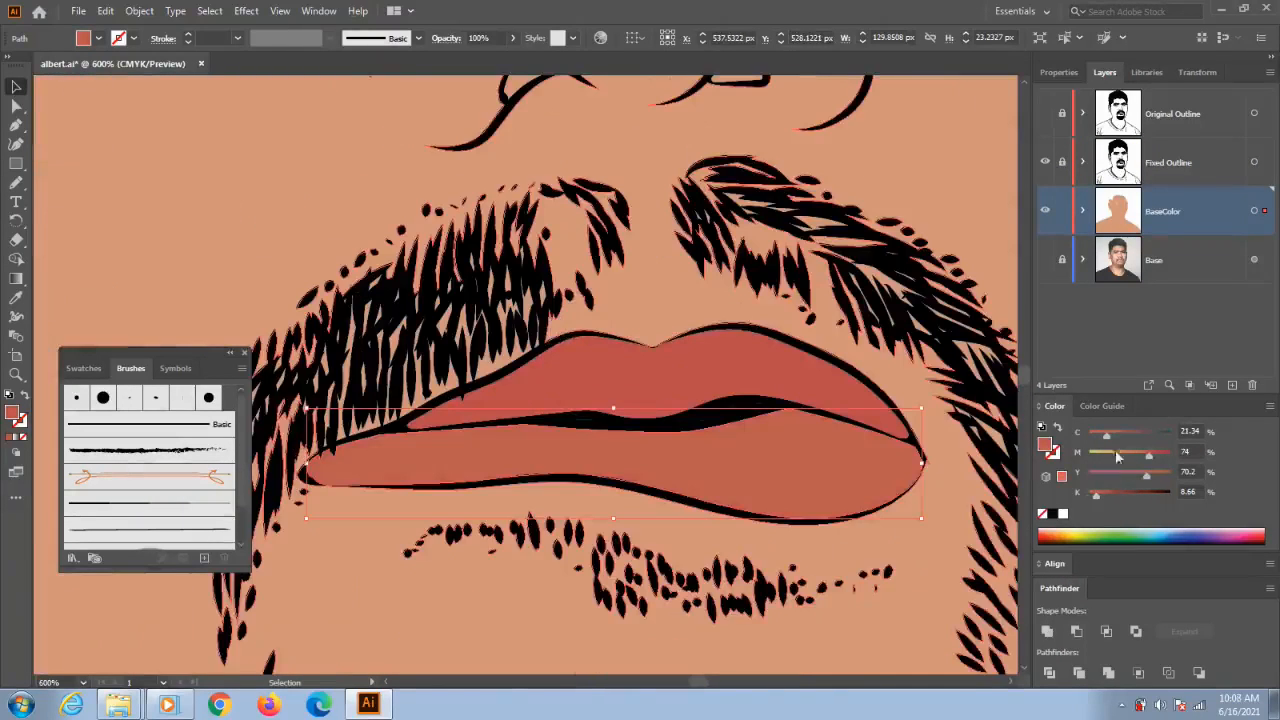
pyautogui.moveTo(1107, 437); pyautogui.dragTo(1104, 438)
pyautogui.scroll(-4, 589, 444)
pyautogui.moveTo(650, 381); pyautogui.dragTo(800, 424)
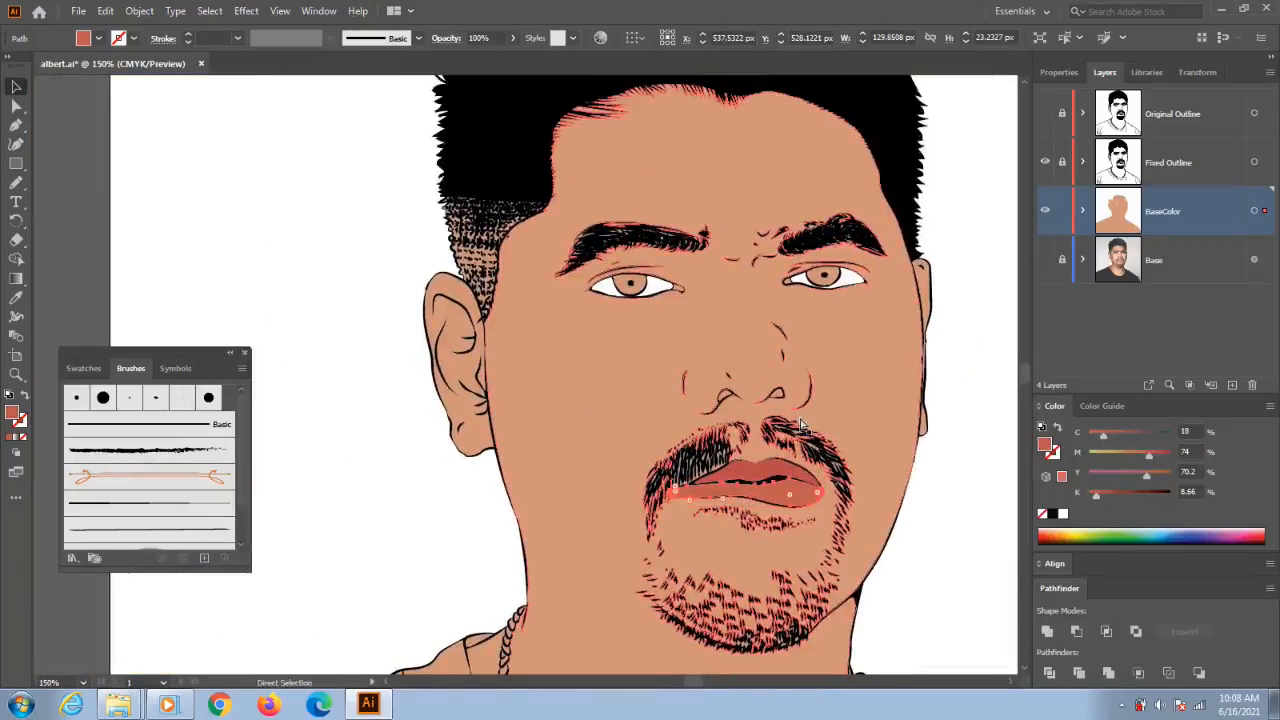
pyautogui.hotkey('ctrl', 's')
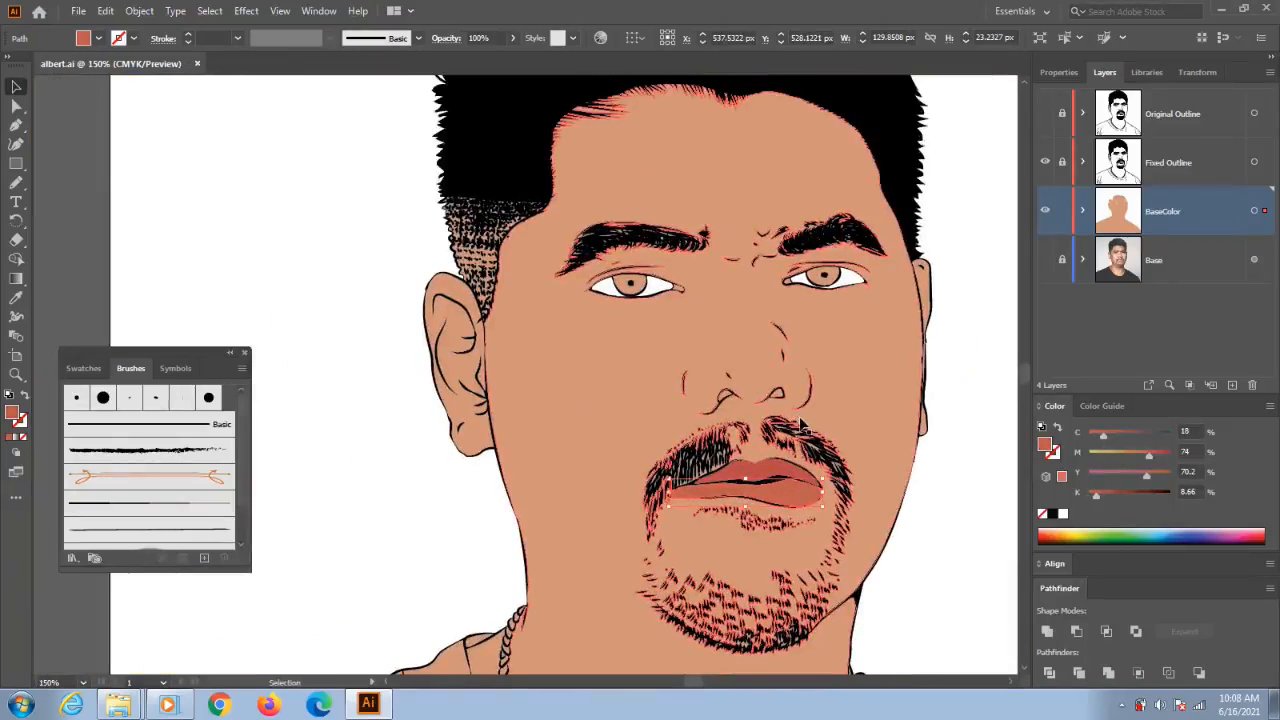
# - Fill the shirt shape with black and adjust its CMYK values to a dark blue-grey
pyautogui.scroll(-3, 741, 419)
pyautogui.moveTo(508, 222); pyautogui.dragTo(938, 604)
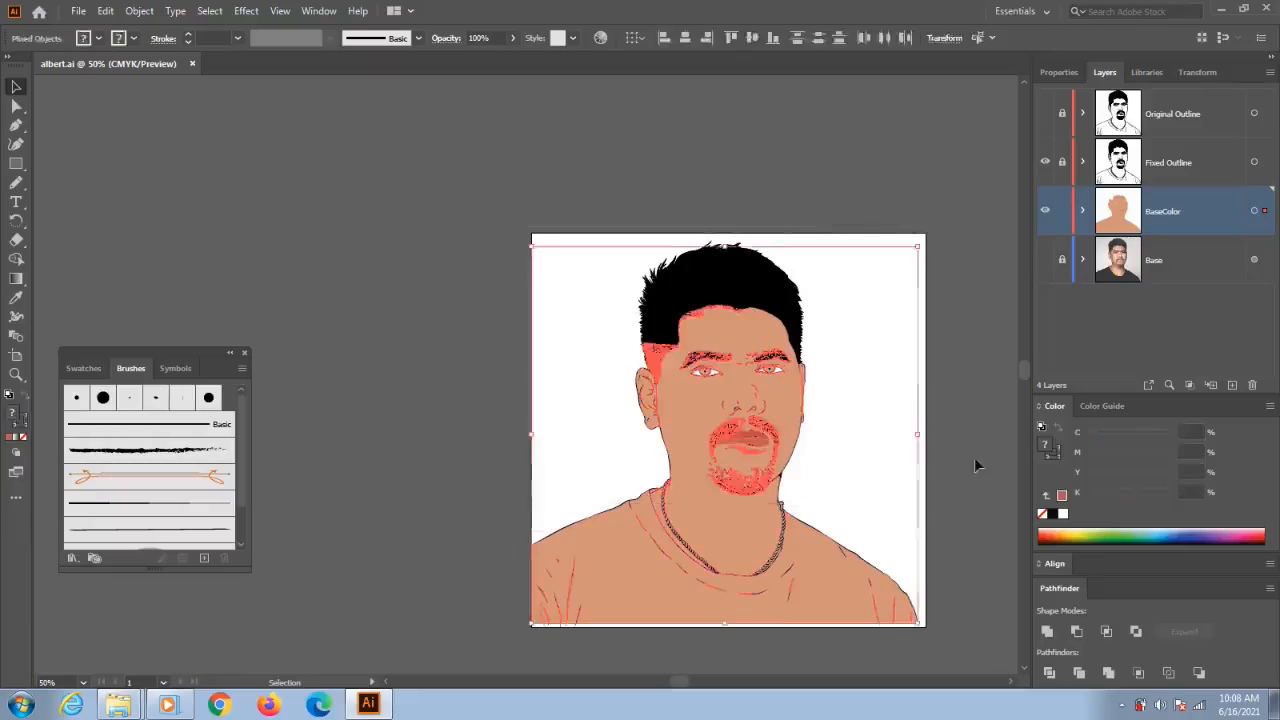
pyautogui.click(974, 457)
pyautogui.moveTo(864, 527); pyautogui.dragTo(724, 458)
pyautogui.click(757, 525)
pyautogui.click(1053, 514)
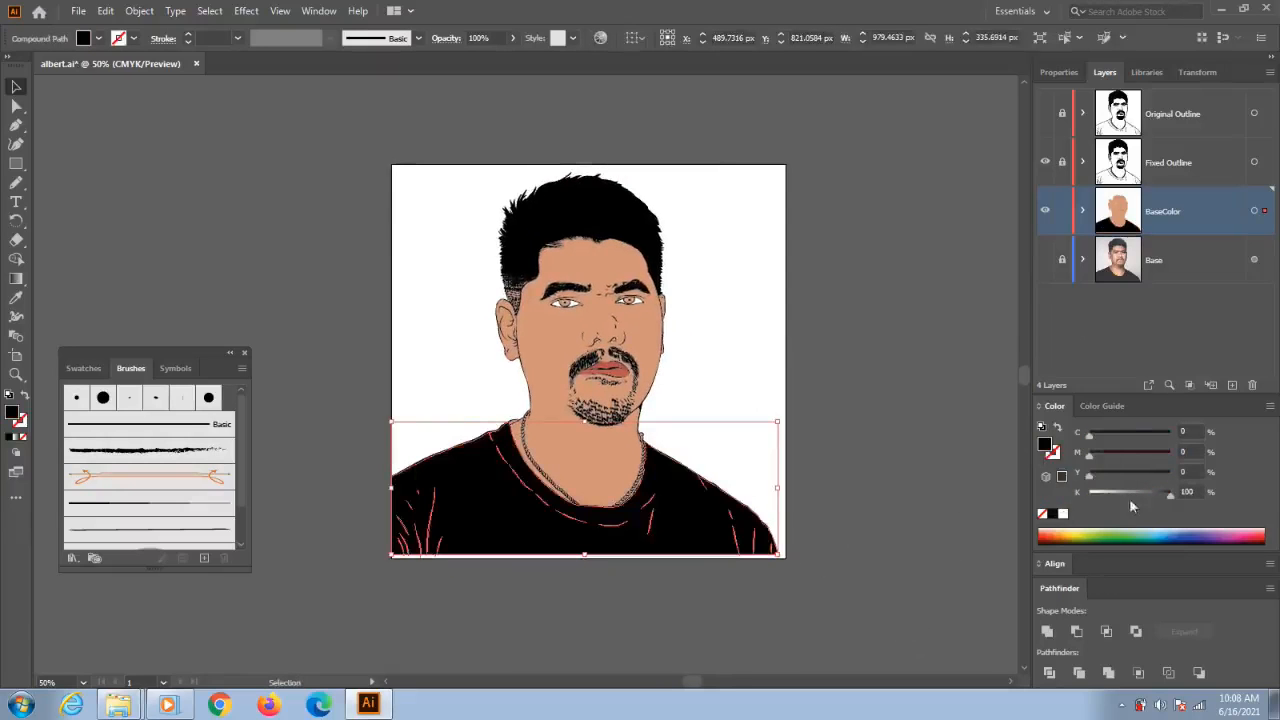
pyautogui.moveTo(1169, 496); pyautogui.dragTo(1162, 497)
pyautogui.moveTo(1090, 477); pyautogui.dragTo(1095, 457)
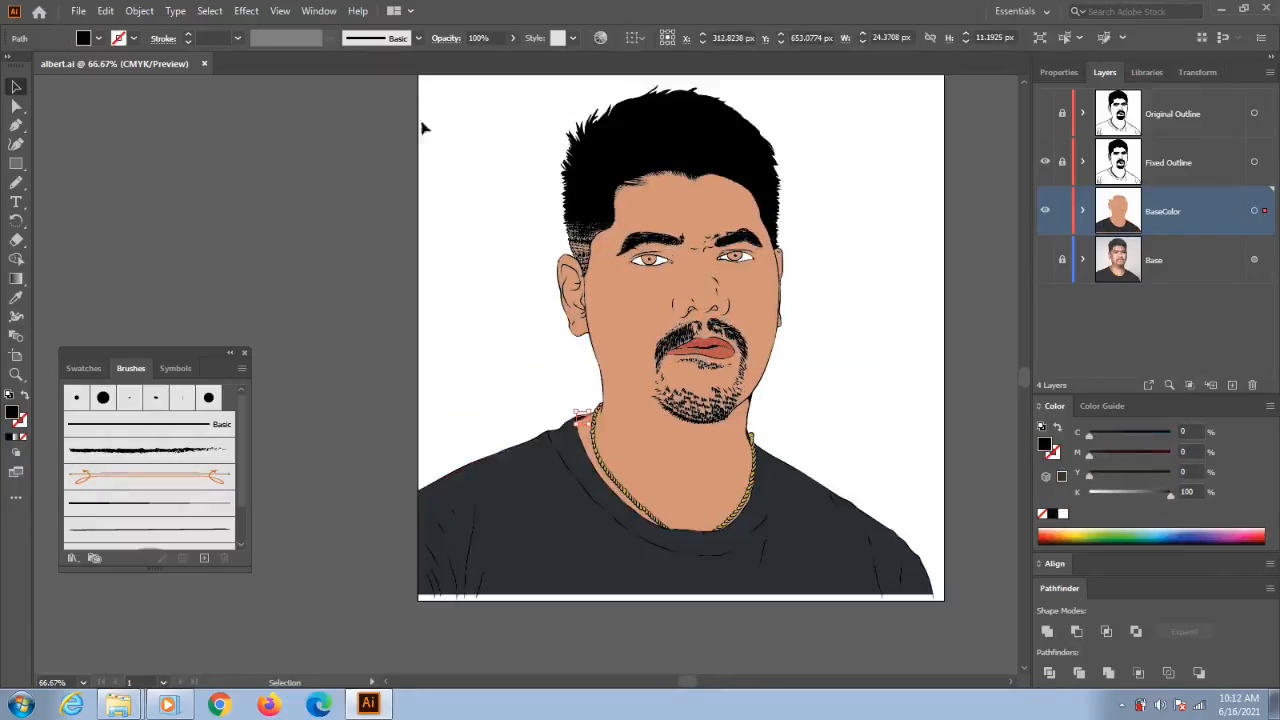
# - Select all BaseColor artwork, open Recolor Artwork with the Color Harmony preset, and brighten the skin tone
pyautogui.moveTo(405, 82); pyautogui.dragTo(957, 623)
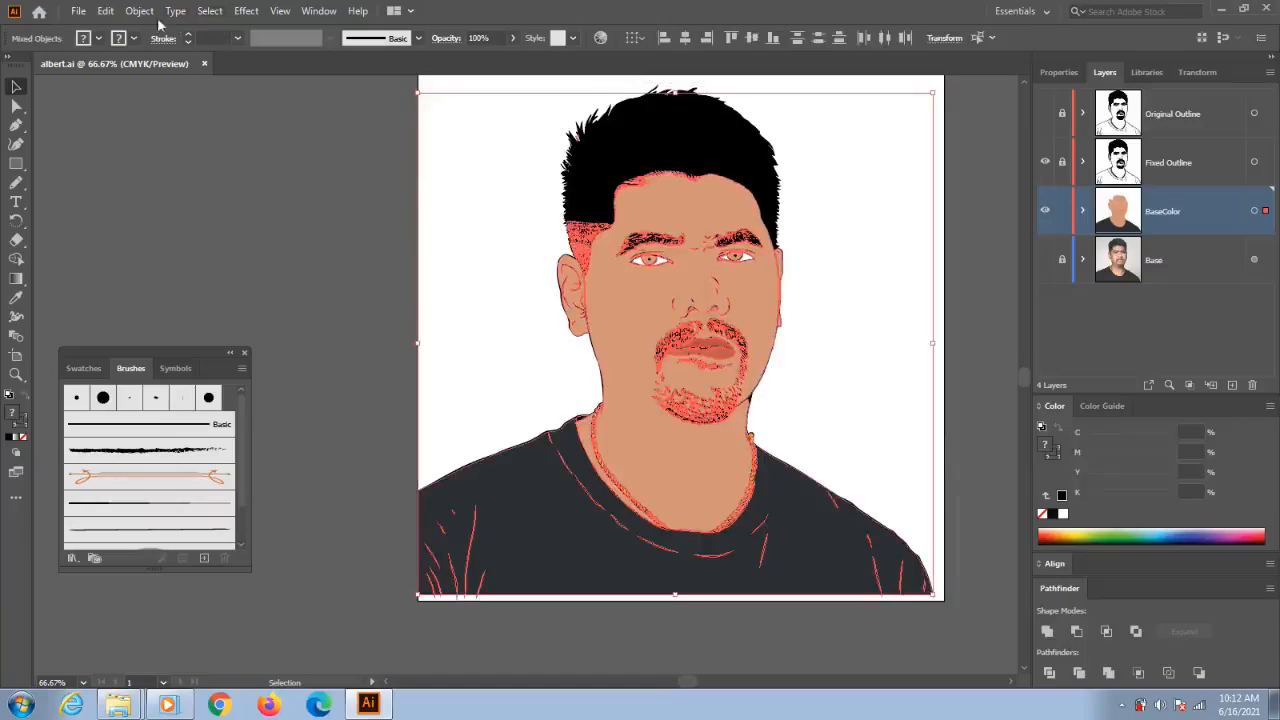
pyautogui.click(108, 11)
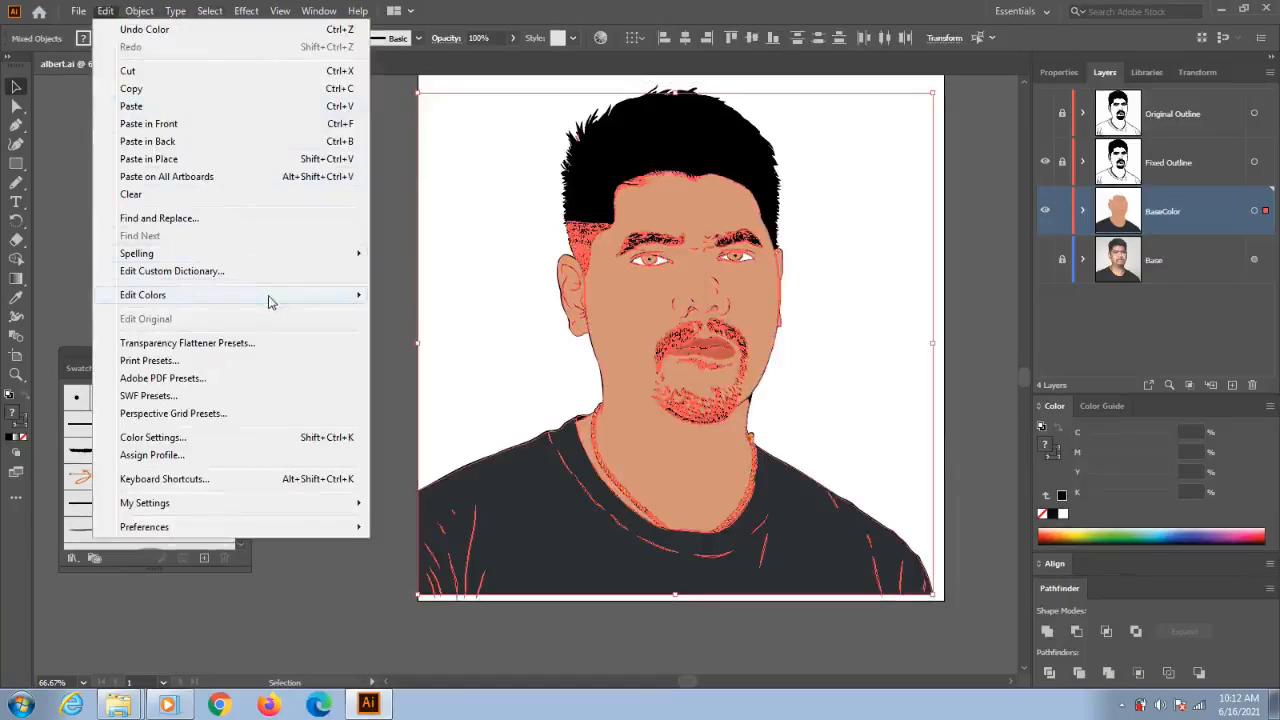
pyautogui.moveTo(268, 297)
pyautogui.moveTo(518, 315)
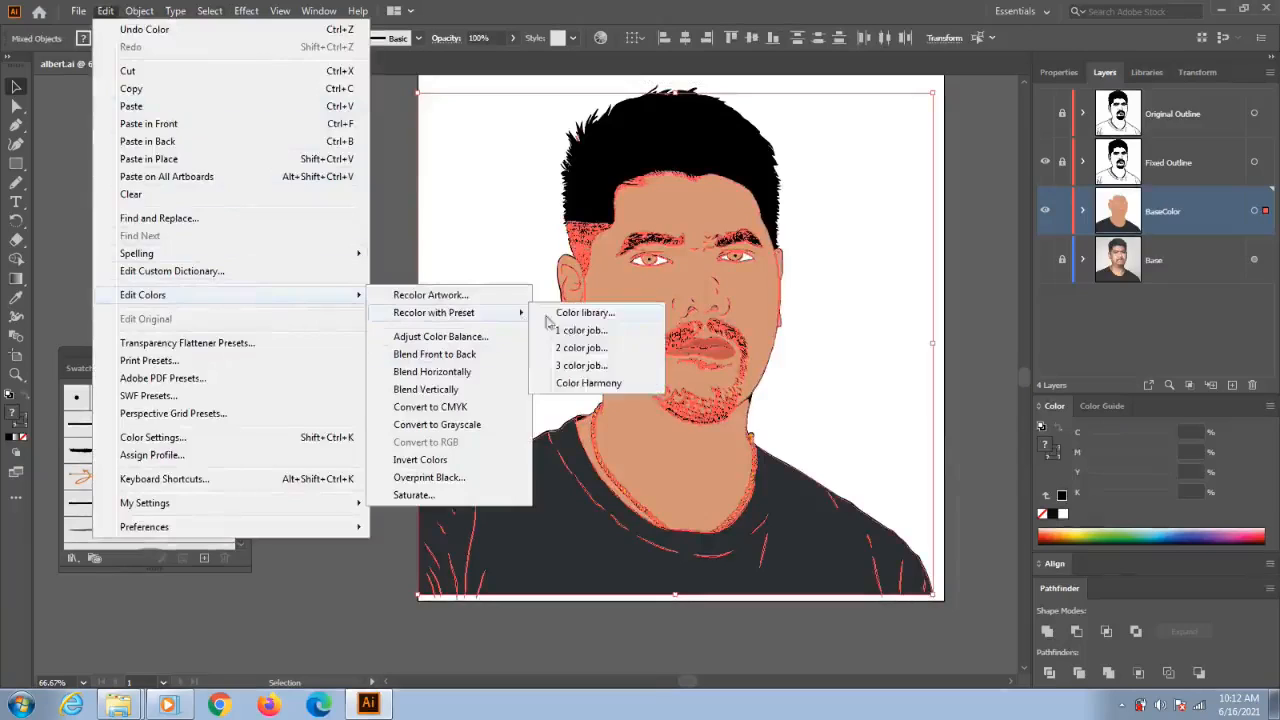
pyautogui.click(588, 383)
pyautogui.moveTo(957, 113); pyautogui.dragTo(304, 103)
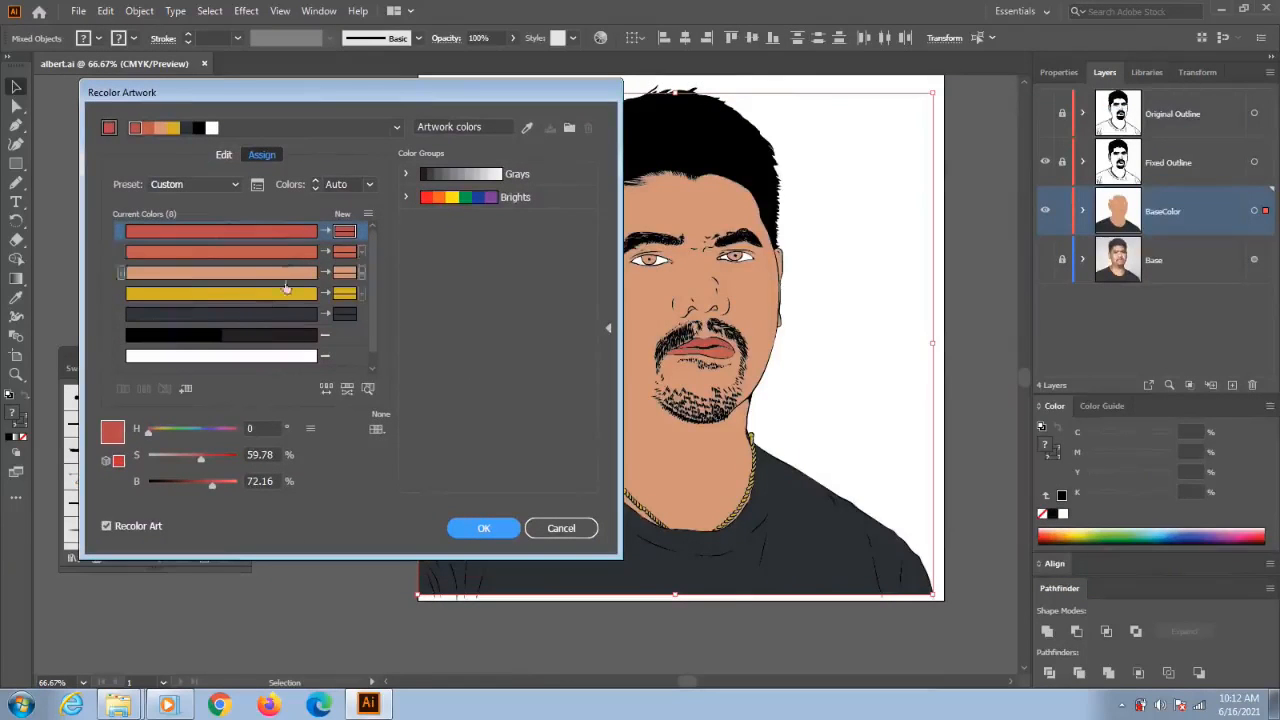
pyautogui.click(255, 272)
pyautogui.moveTo(219, 486)
pyautogui.mouseDown()
pyautogui.moveTo(191, 463)
pyautogui.moveTo(221, 486)
pyautogui.mouseUp()
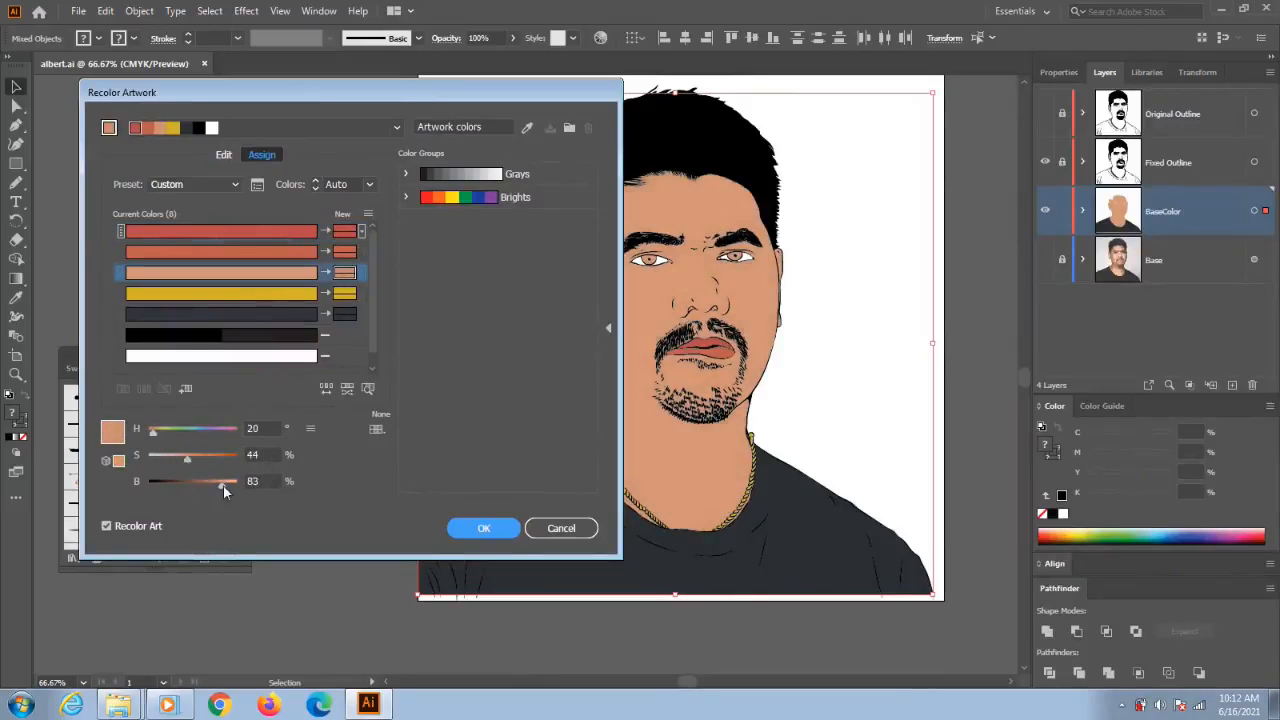
# - Make the necklace's gold and the two lip reds brighter in Recolor Artwork, apply the recoloring, and deselect the artwork
pyautogui.click(210, 293)
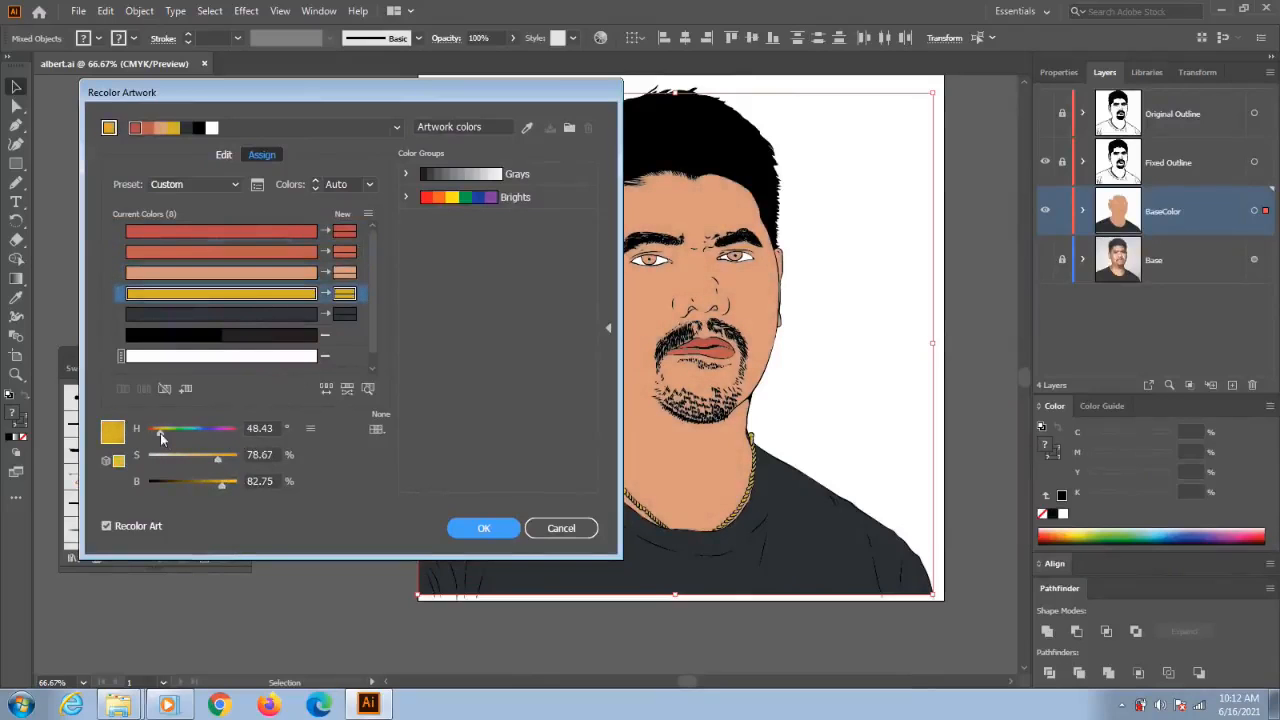
pyautogui.moveTo(218, 459); pyautogui.dragTo(227, 486)
pyautogui.click(271, 252)
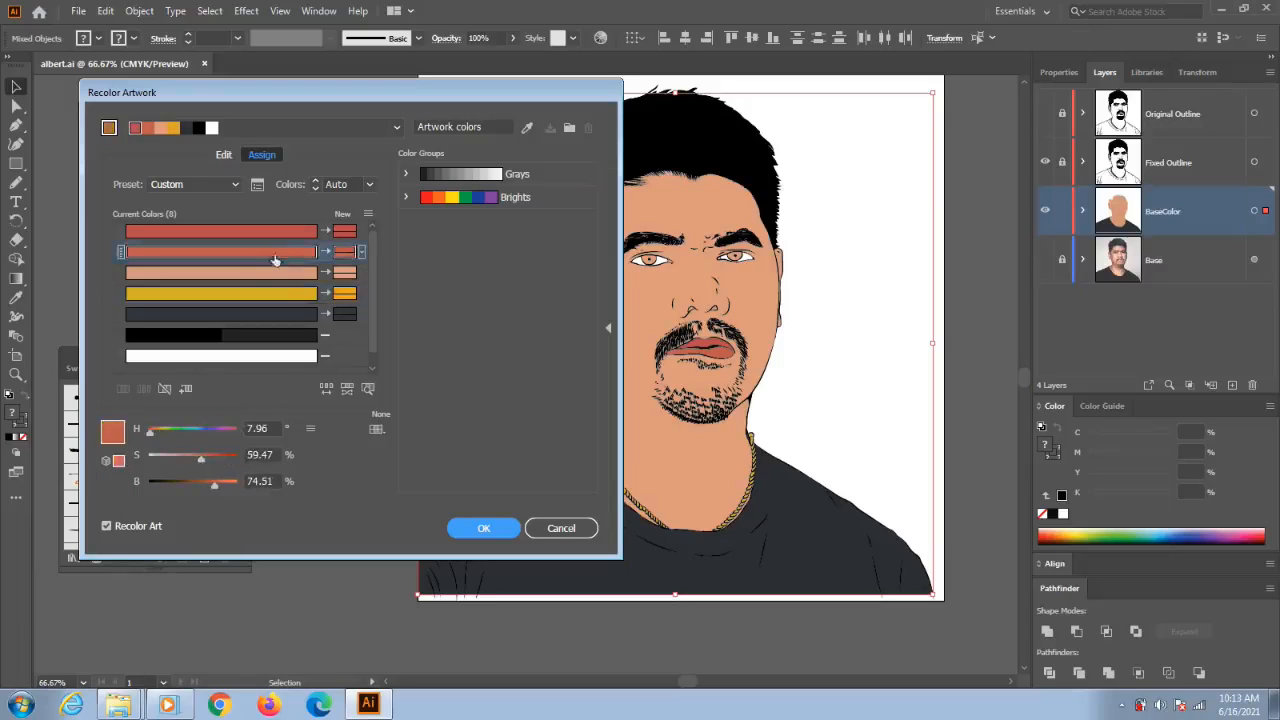
pyautogui.click(265, 232)
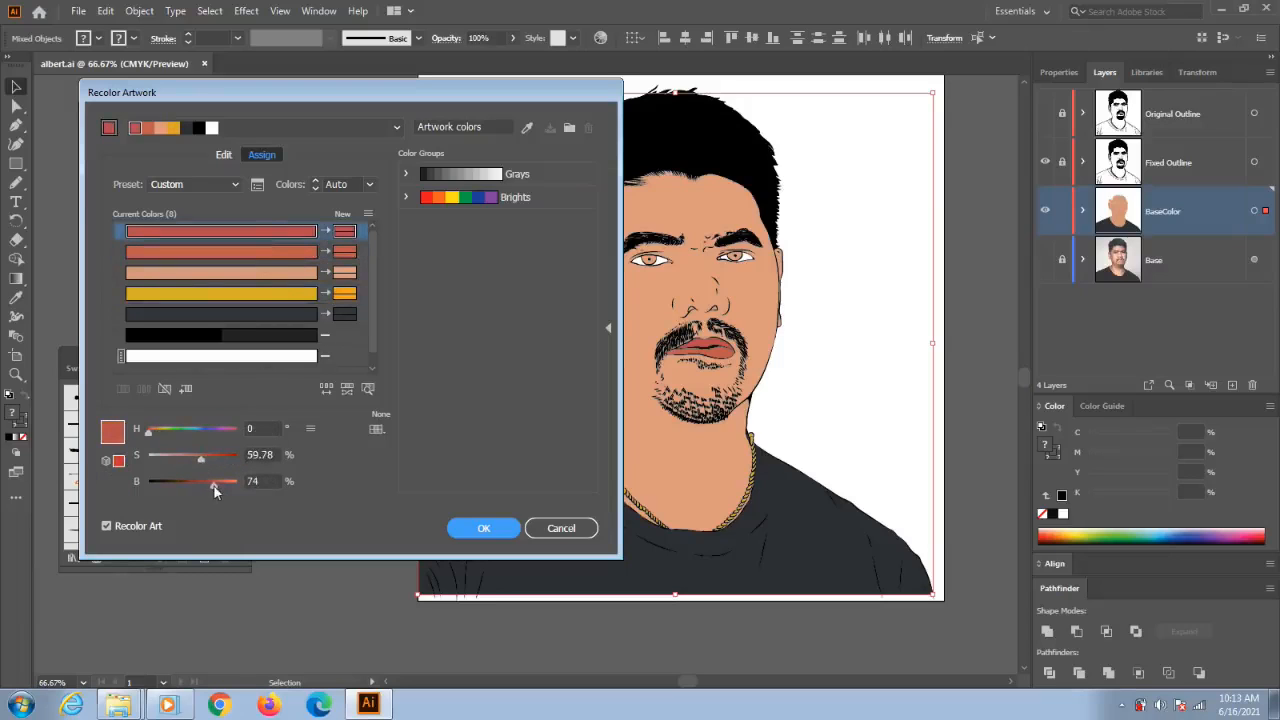
pyautogui.click(225, 252)
pyautogui.moveTo(215, 484); pyautogui.dragTo(219, 485)
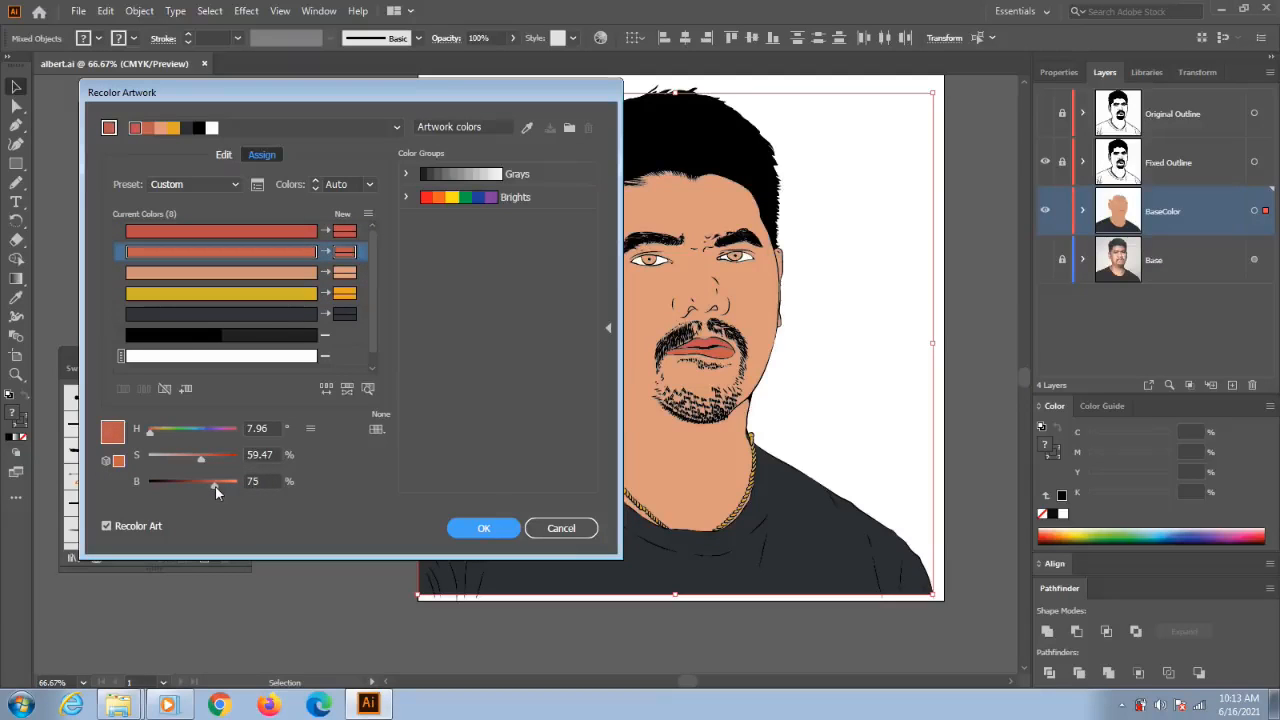
pyautogui.click(472, 529)
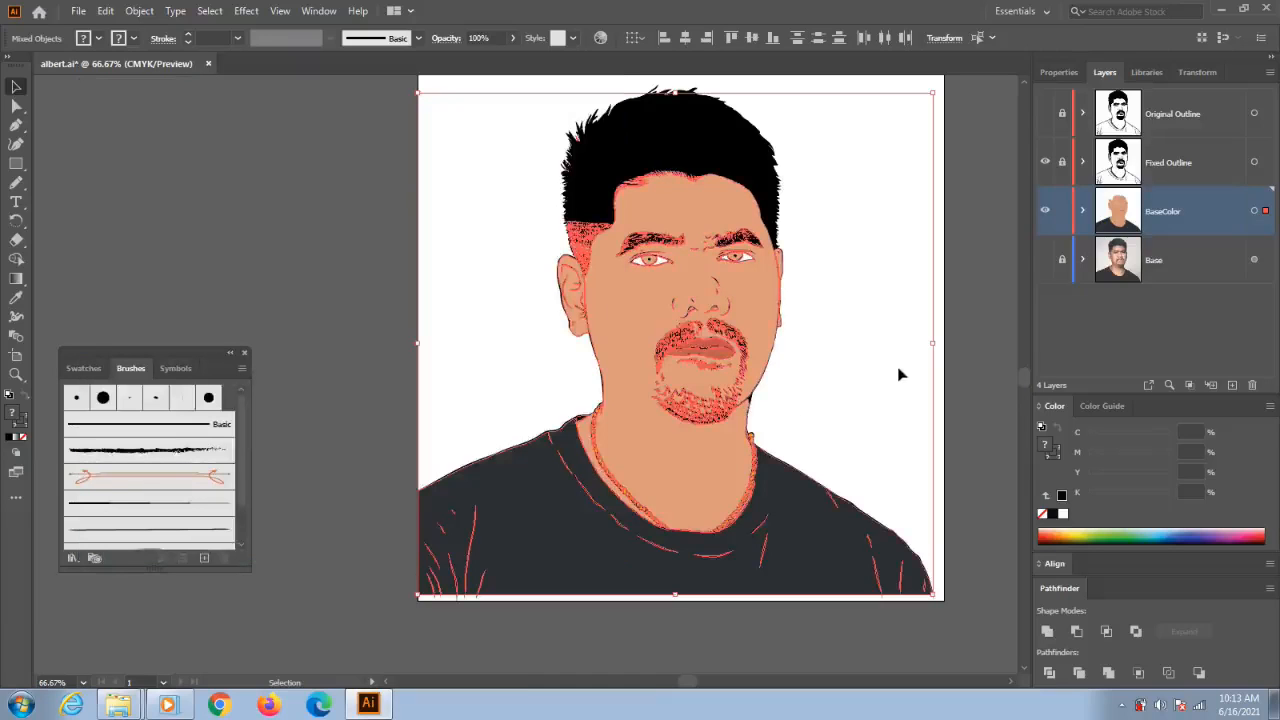
pyautogui.click(972, 384)
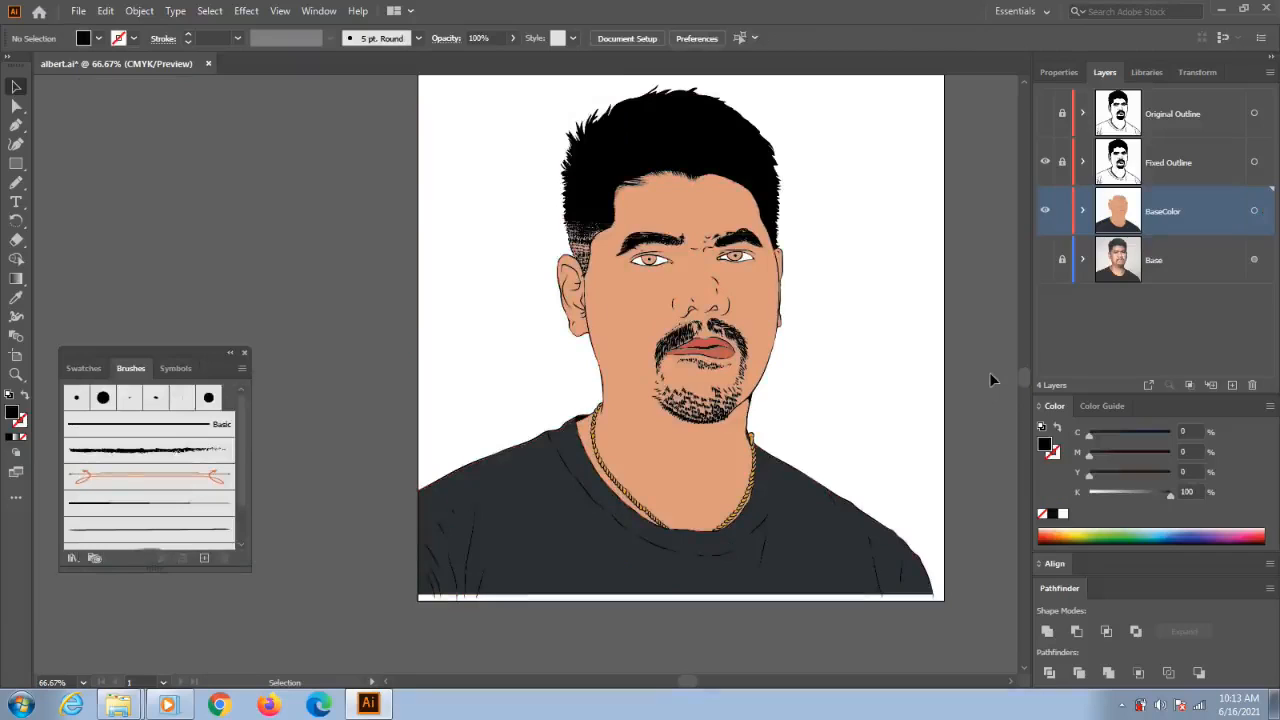
pyautogui.press('a')
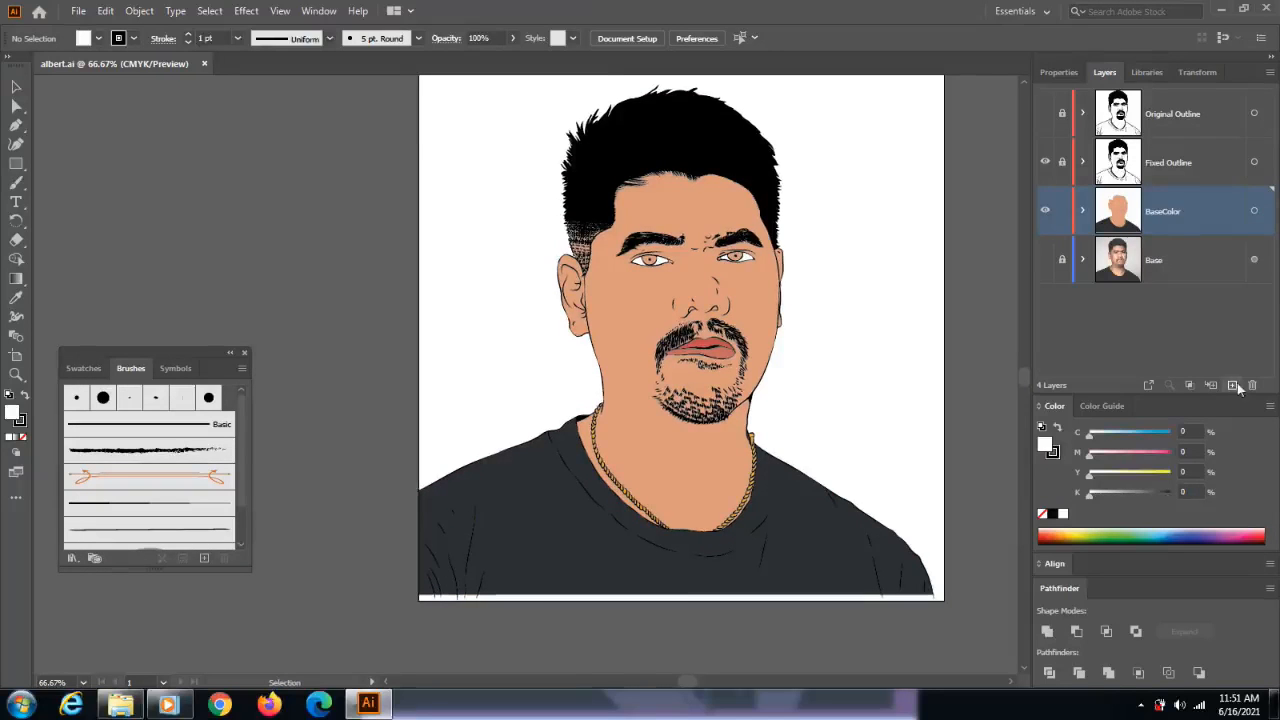
# - Add a new layer above BaseColor and name it Shadows
pyautogui.click(1232, 385)
pyautogui.doubleClick(1157, 212)
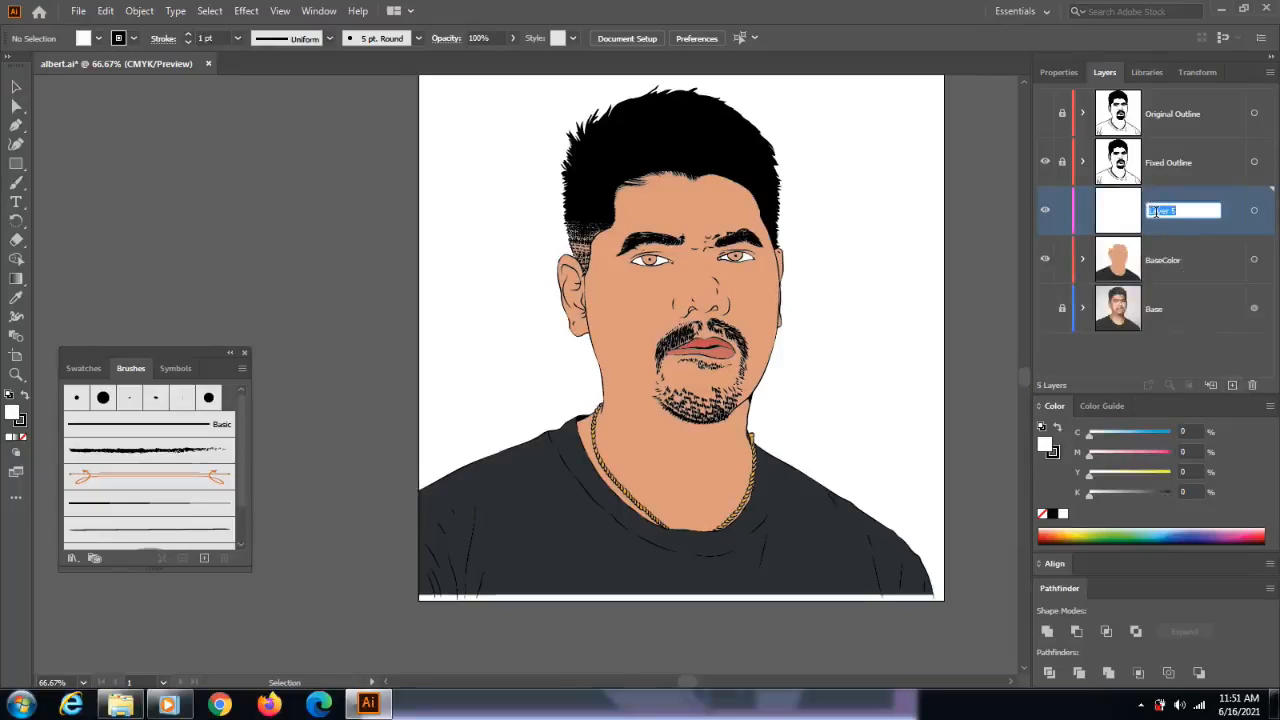
pyautogui.write('Shadows')
pyautogui.press('Return')
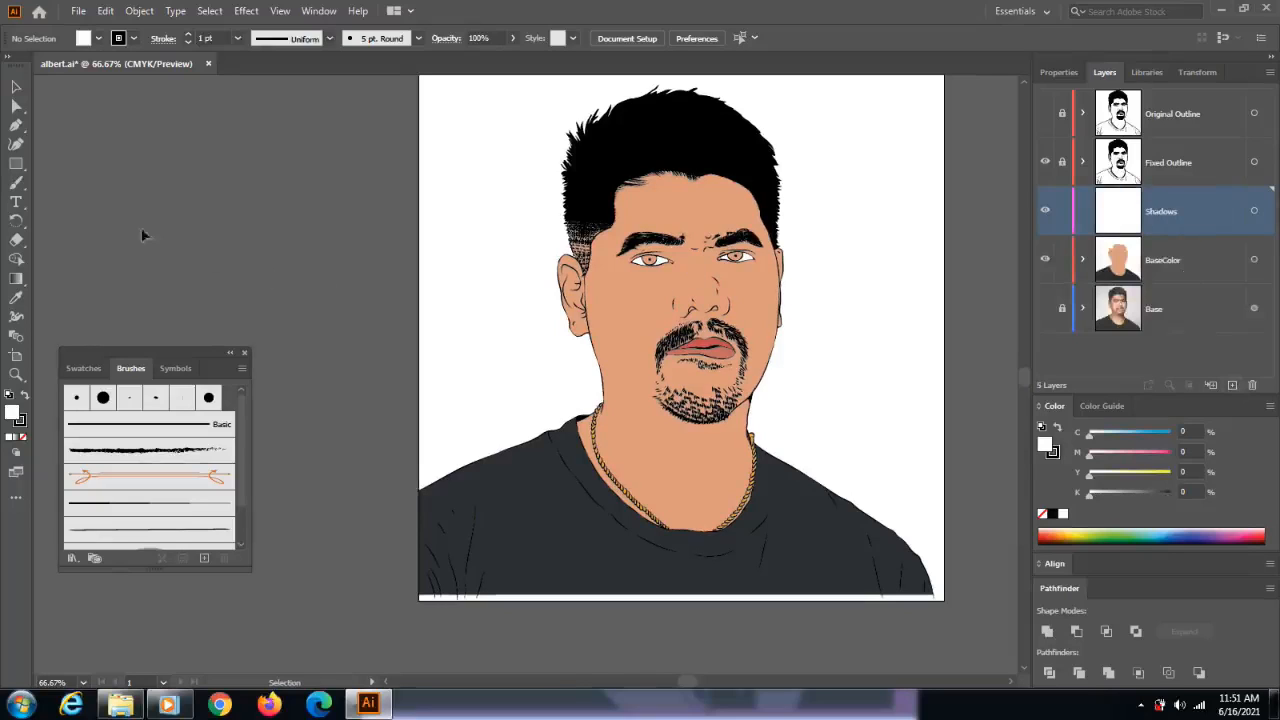
# - Draw a square of about 88 px beside the head on the Shadows layer and fill it with the face's skin tone
pyautogui.click(16, 164)
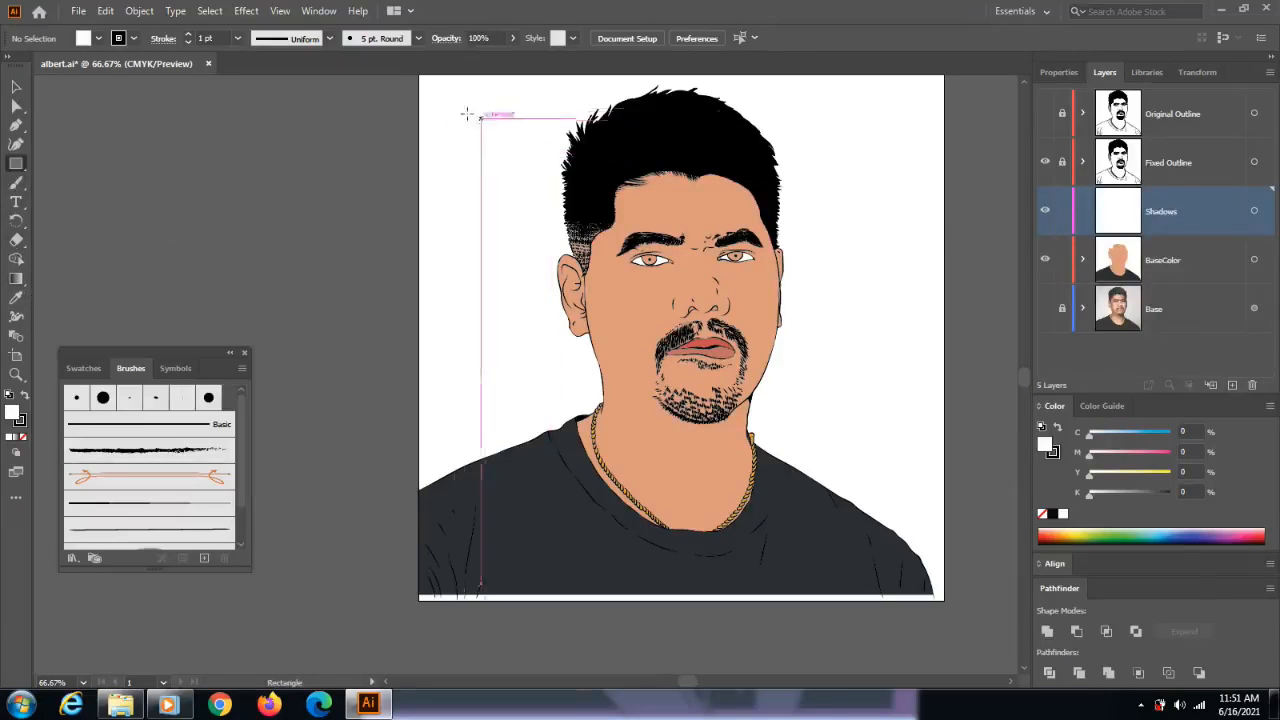
pyautogui.moveTo(434, 101); pyautogui.dragTo(478, 145)
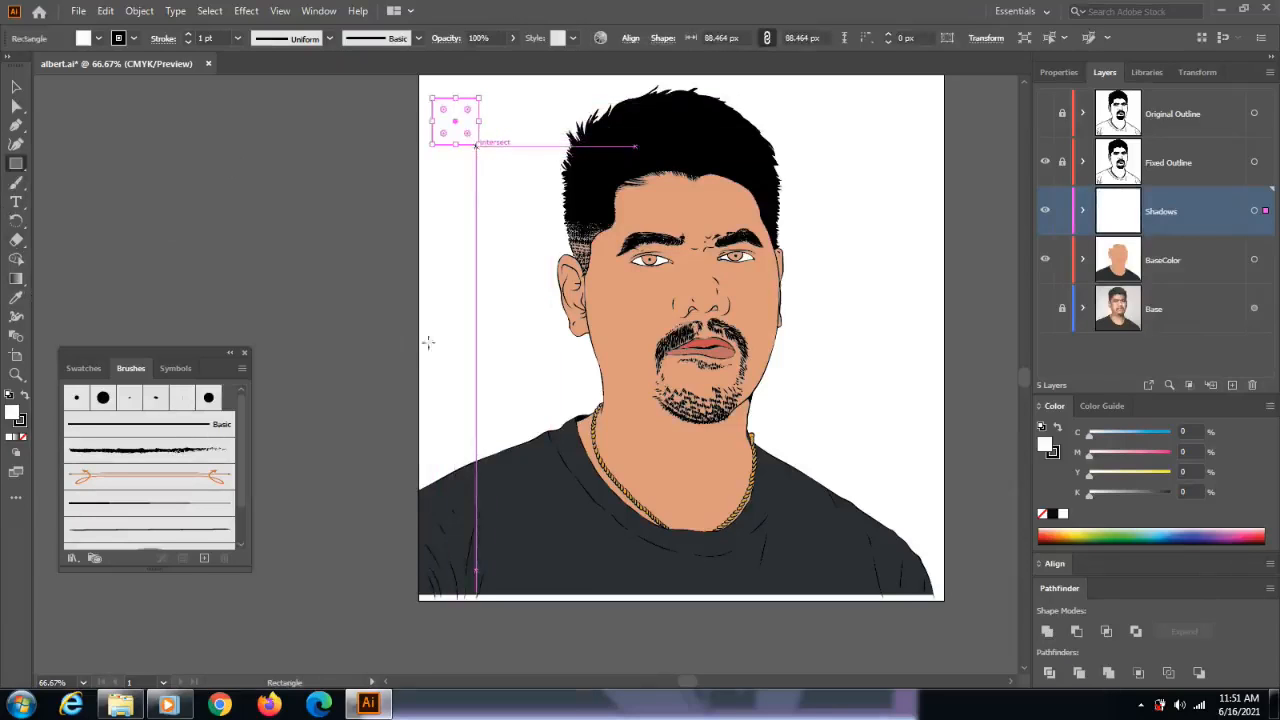
pyautogui.click(16, 298)
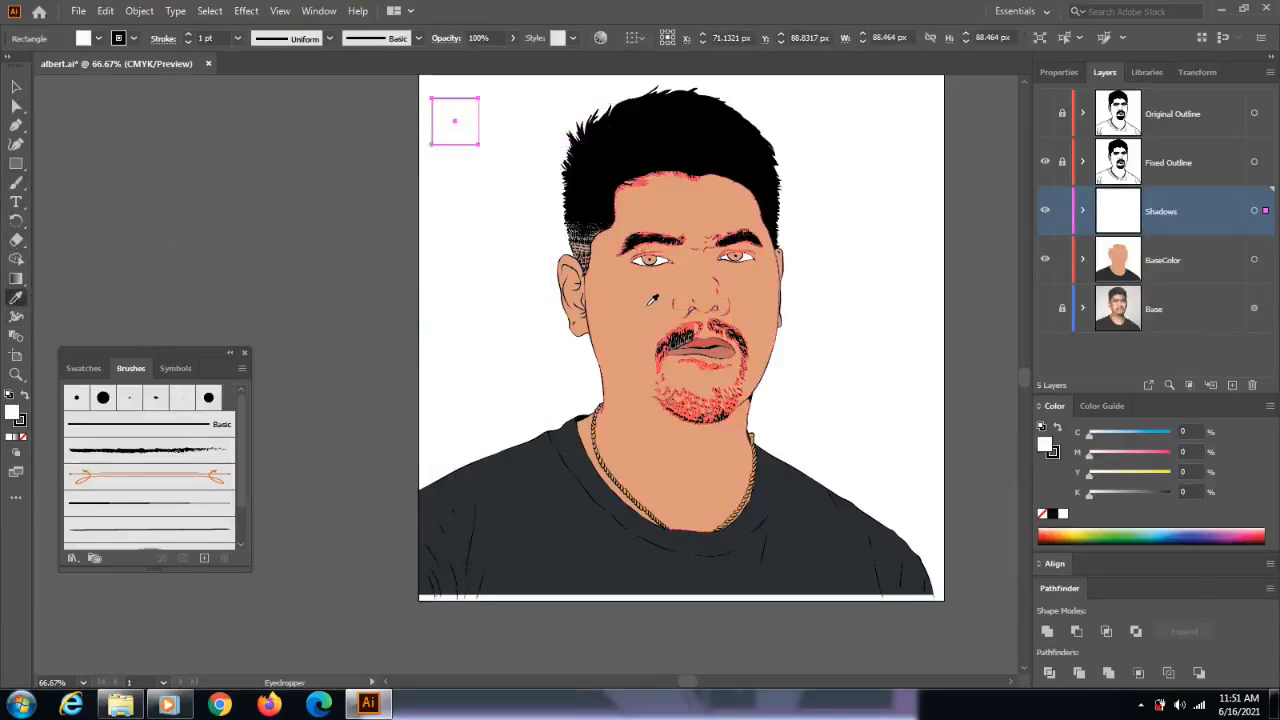
pyautogui.click(652, 300)
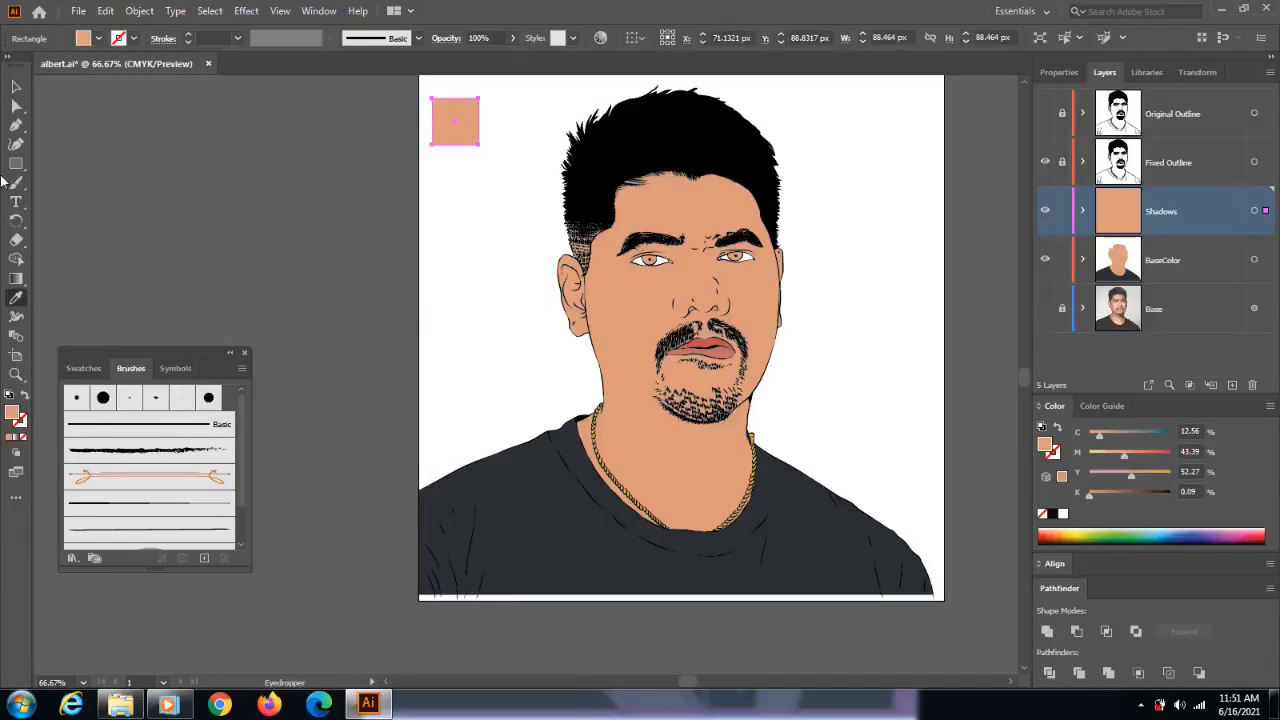
# - Label the skin-tone square with the text BC and enlarge the lettering
pyautogui.click(16, 201)
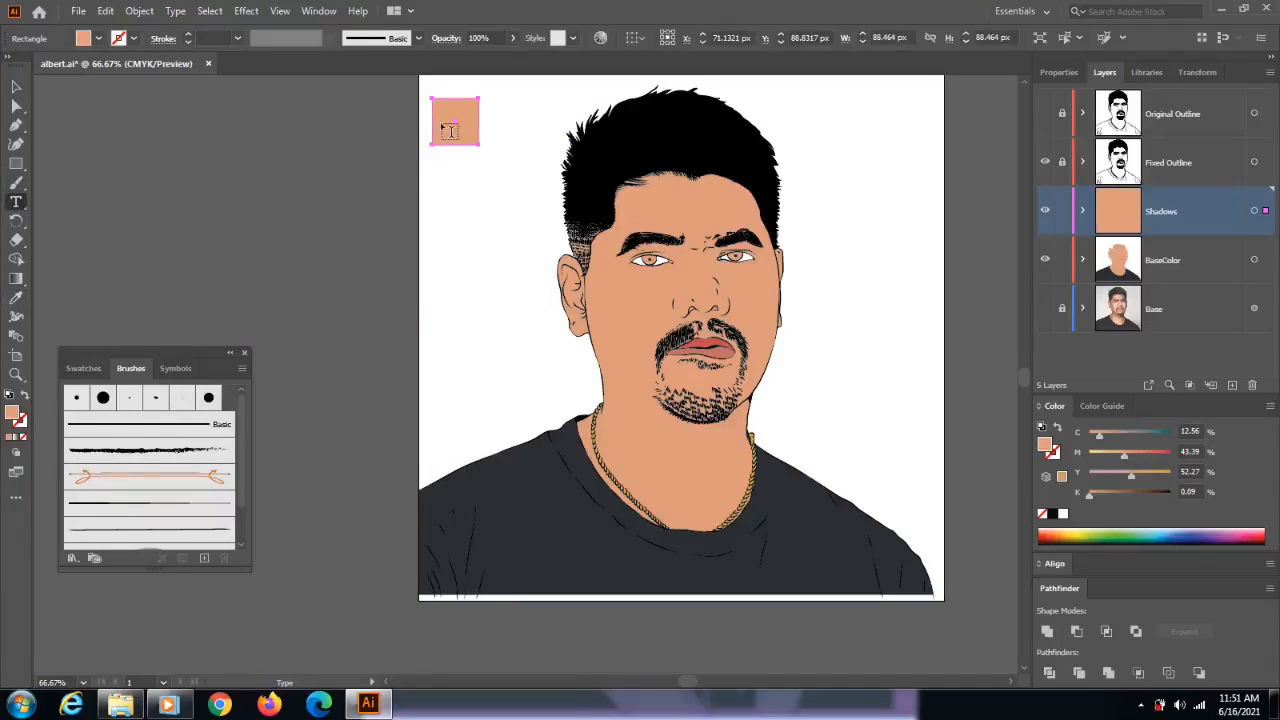
pyautogui.click(449, 127)
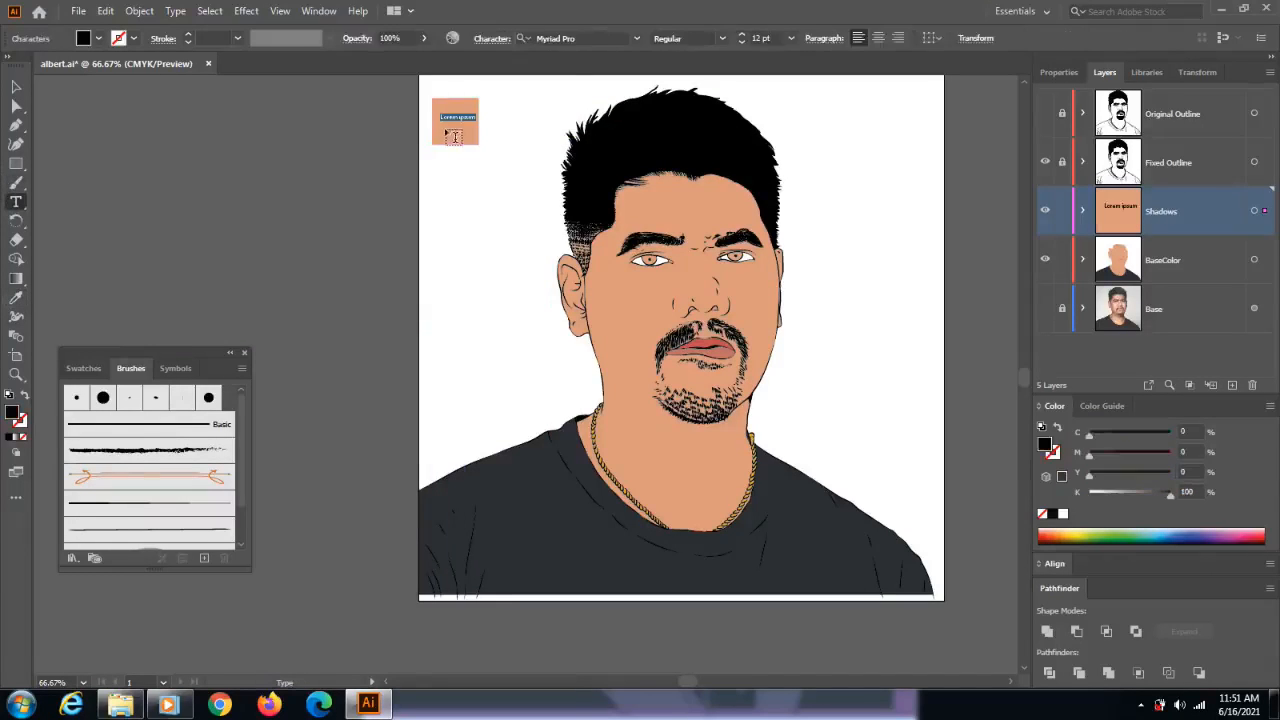
pyautogui.write('BC')
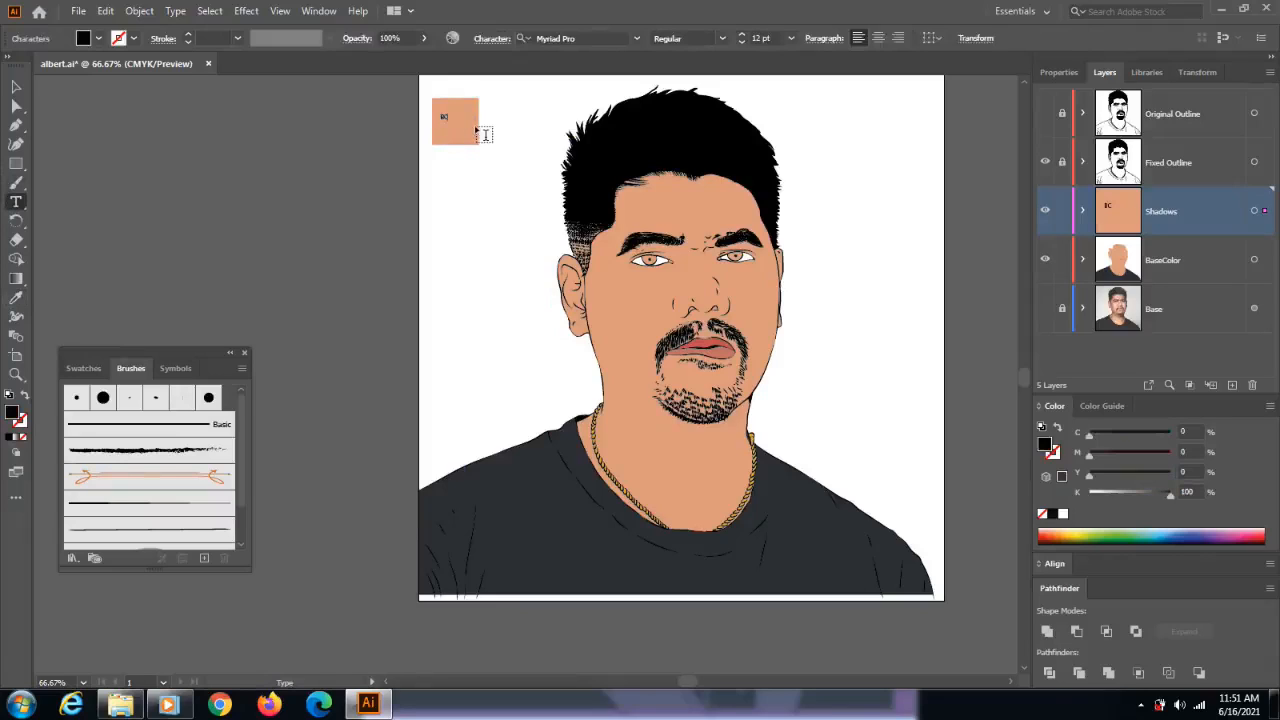
pyautogui.hotkey('ctrl', 'a')
pyautogui.click(791, 38)
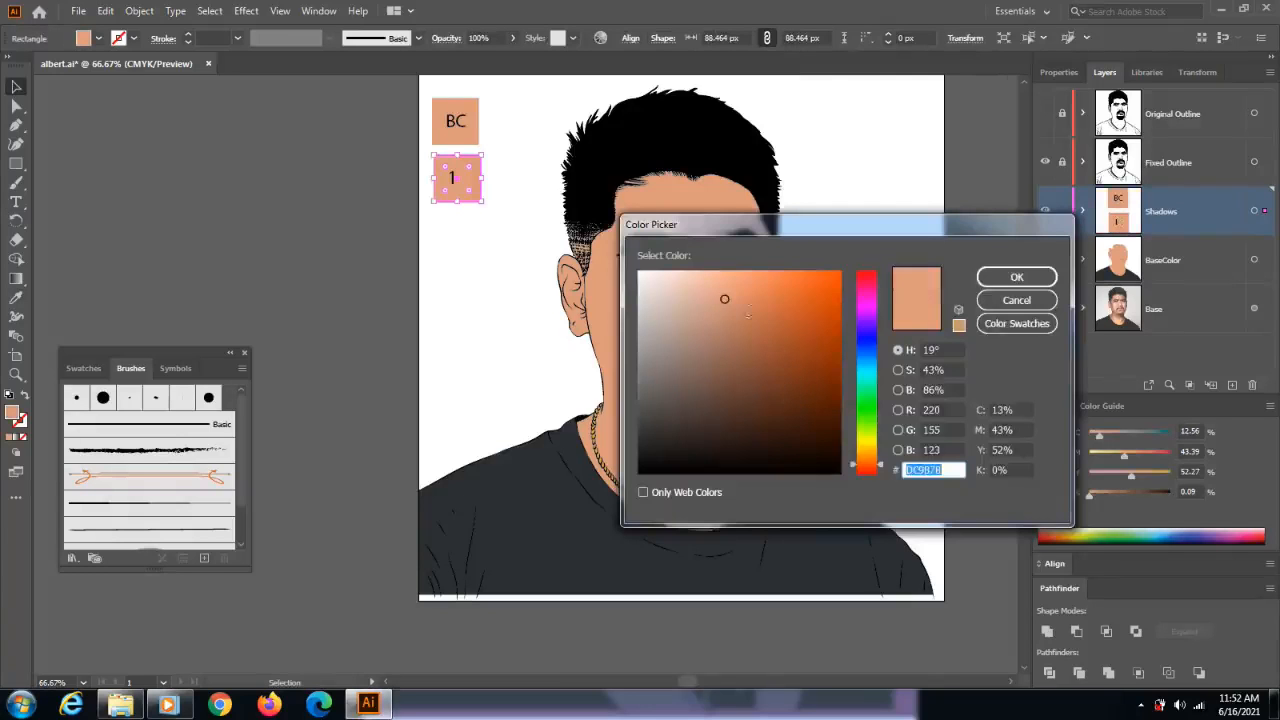
# - Set the fill of swatch 1 to a darker brown, RGB 186, 107, 73, and duplicate the swatch directly below
pyautogui.click(763, 326)
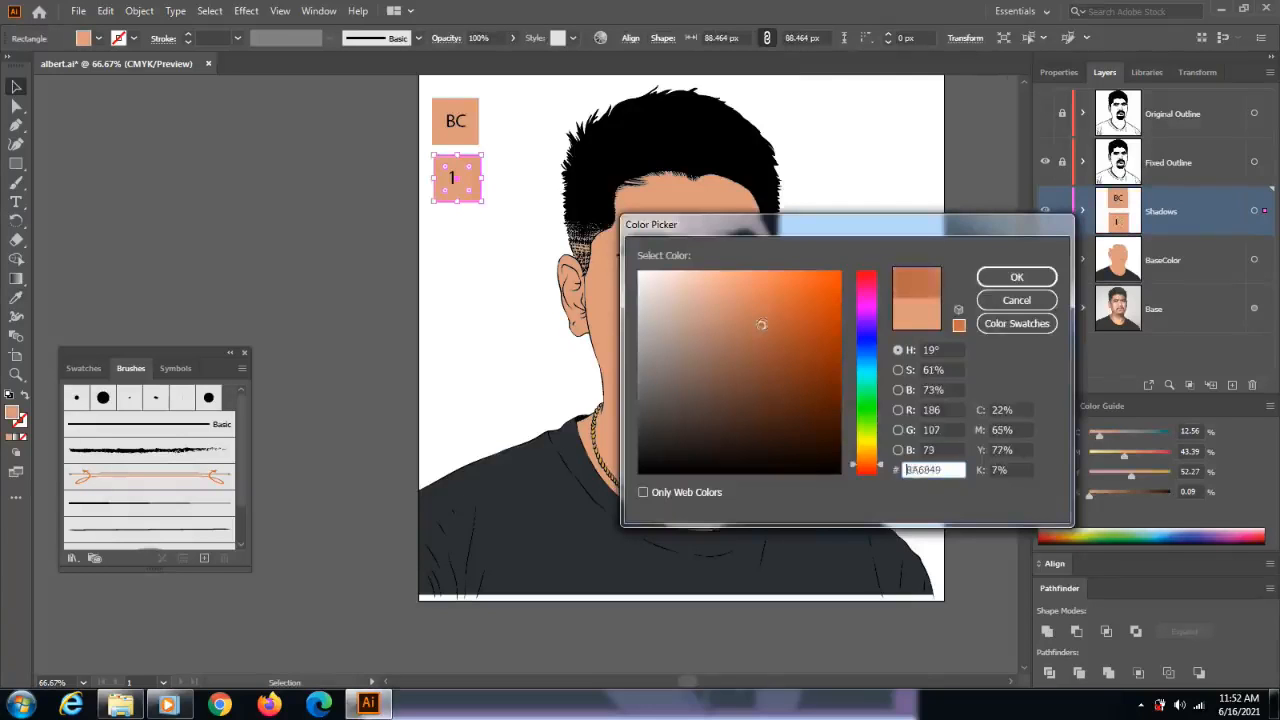
pyautogui.click(1014, 277)
pyautogui.moveTo(465, 197); pyautogui.dragTo(465, 254)
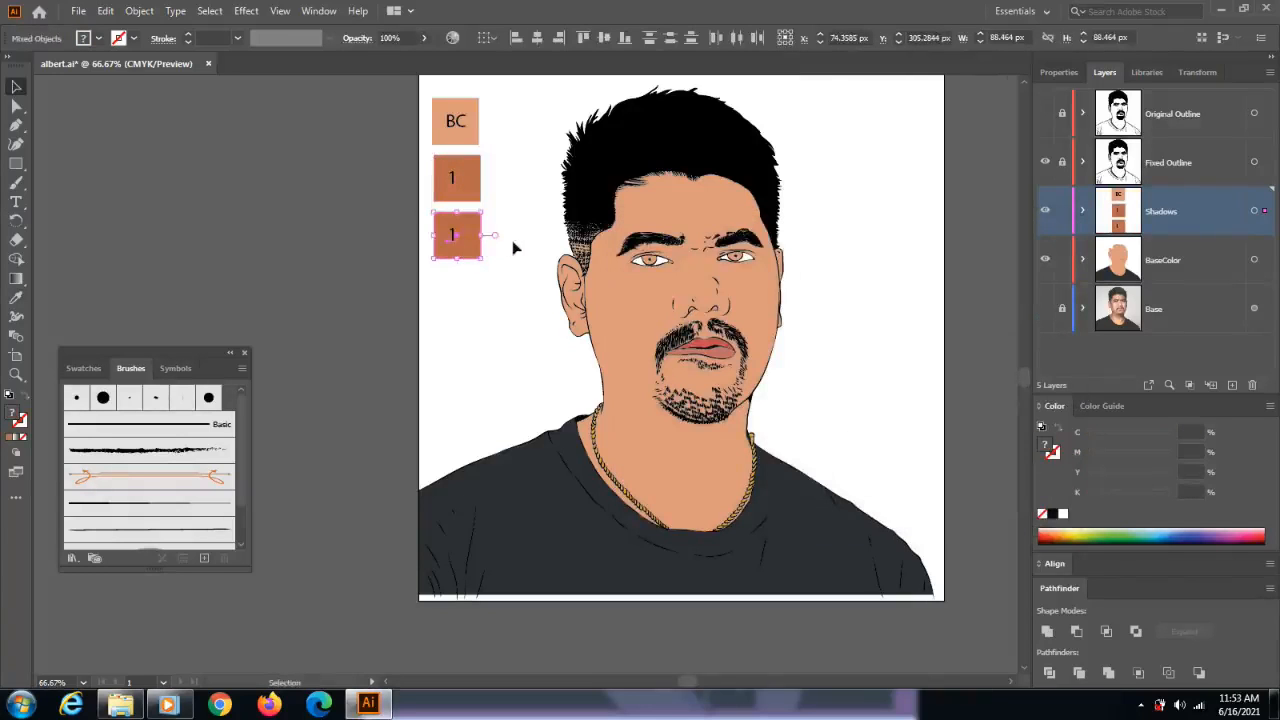
# - Relabel the duplicated swatch 2 and set its fill to a lighter orange-brown, RGB 204, 120, 90
pyautogui.click(514, 245)
pyautogui.doubleClick(454, 240)
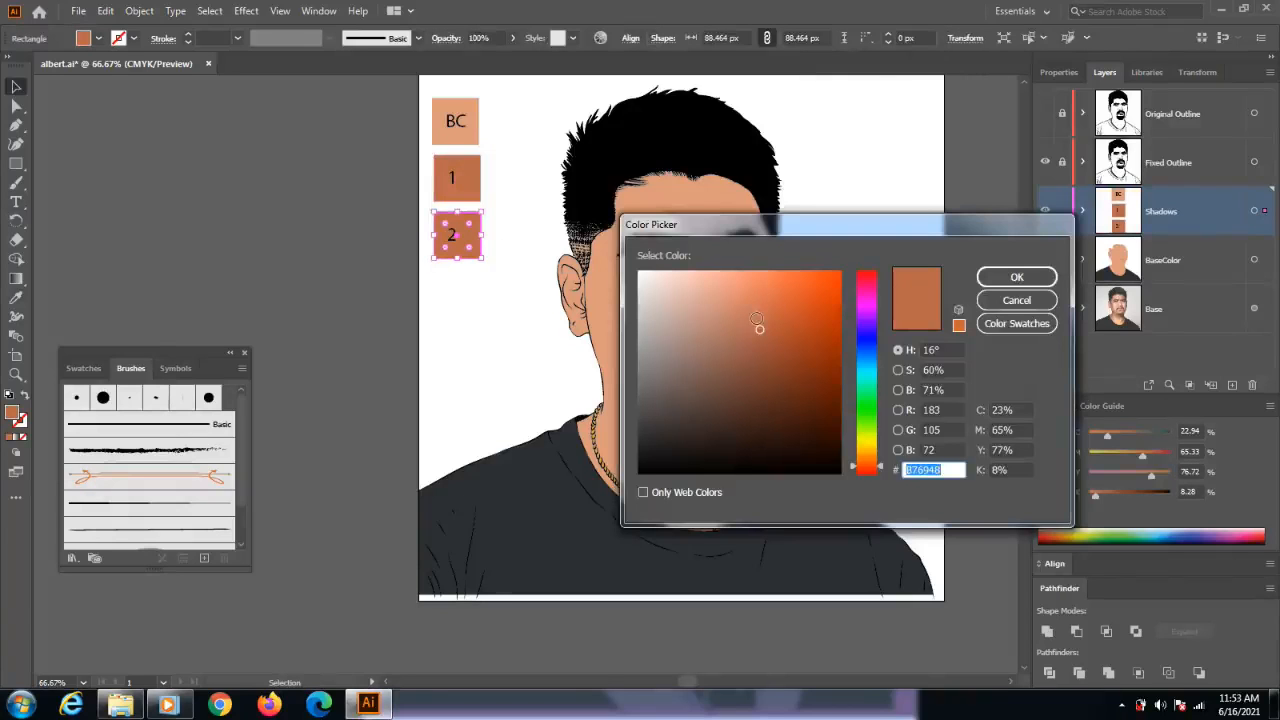
pyautogui.click(760, 329)
pyautogui.click(752, 310)
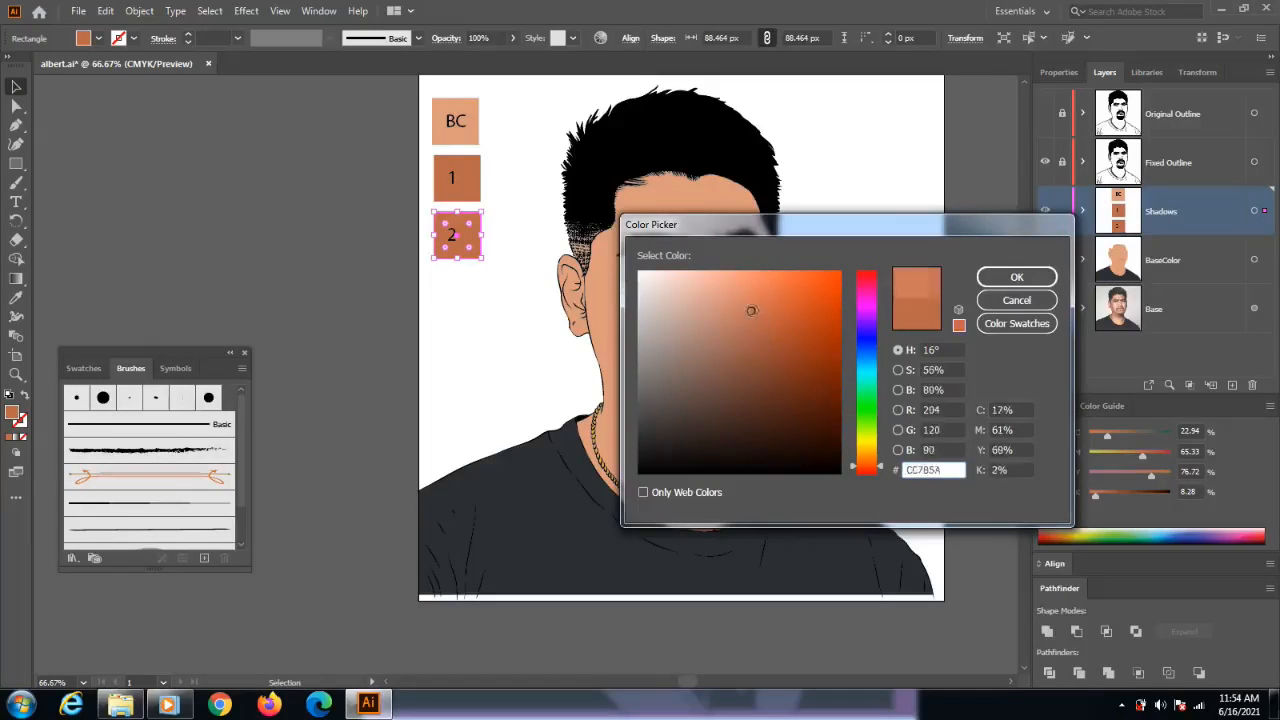
pyautogui.click(1016, 277)
# - Duplicate swatch 2 directly below it and change the copy's label to 3
pyautogui.moveTo(503, 281); pyautogui.dragTo(455, 301)
pyautogui.doubleClick(451, 290)
pyautogui.write('3')
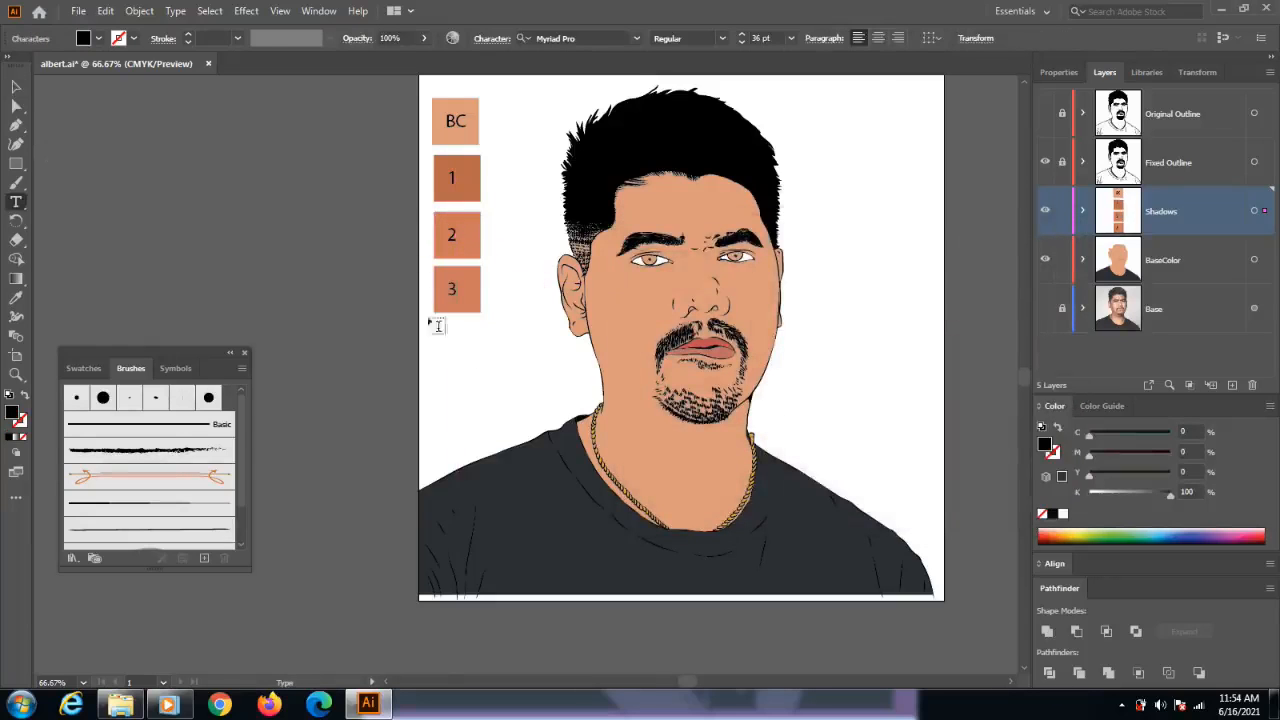
pyautogui.press('Escape')
# - Set the fill of swatch 3 to a dark reddish brown, RGB 140, 64, 44
pyautogui.click(468, 305)
pyautogui.doubleClick(12, 412)
pyautogui.click(775, 352)
pyautogui.click(777, 363)
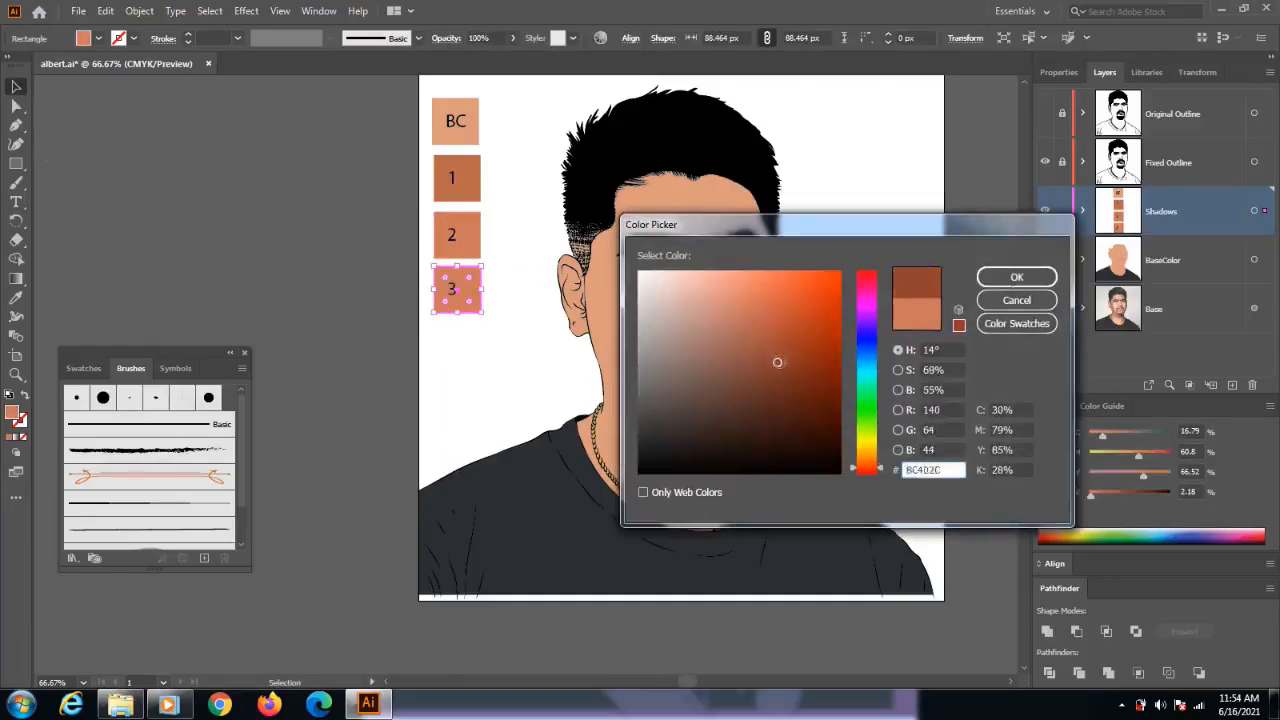
pyautogui.click(1016, 277)
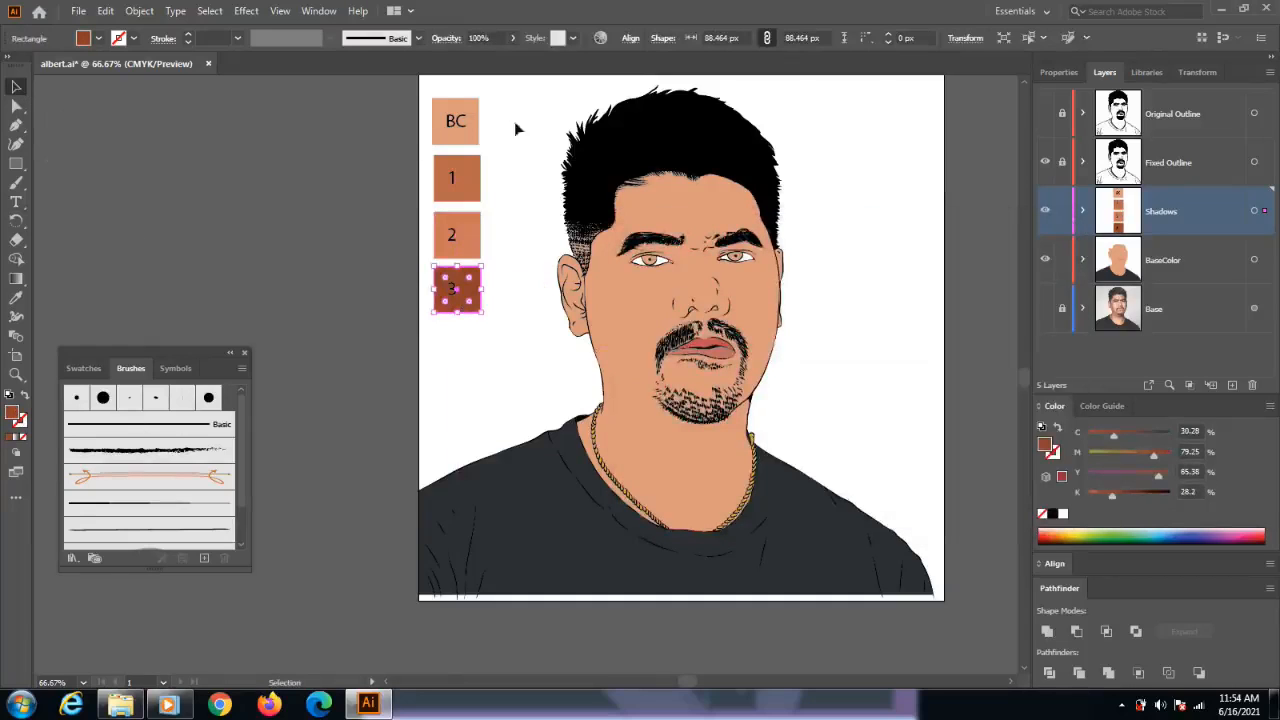
# - Duplicate the BC swatch beside the column as an HL swatch and fill it with light peach, about CMYK 1, 35, 39, 0
pyautogui.moveTo(502, 95); pyautogui.dragTo(547, 116)
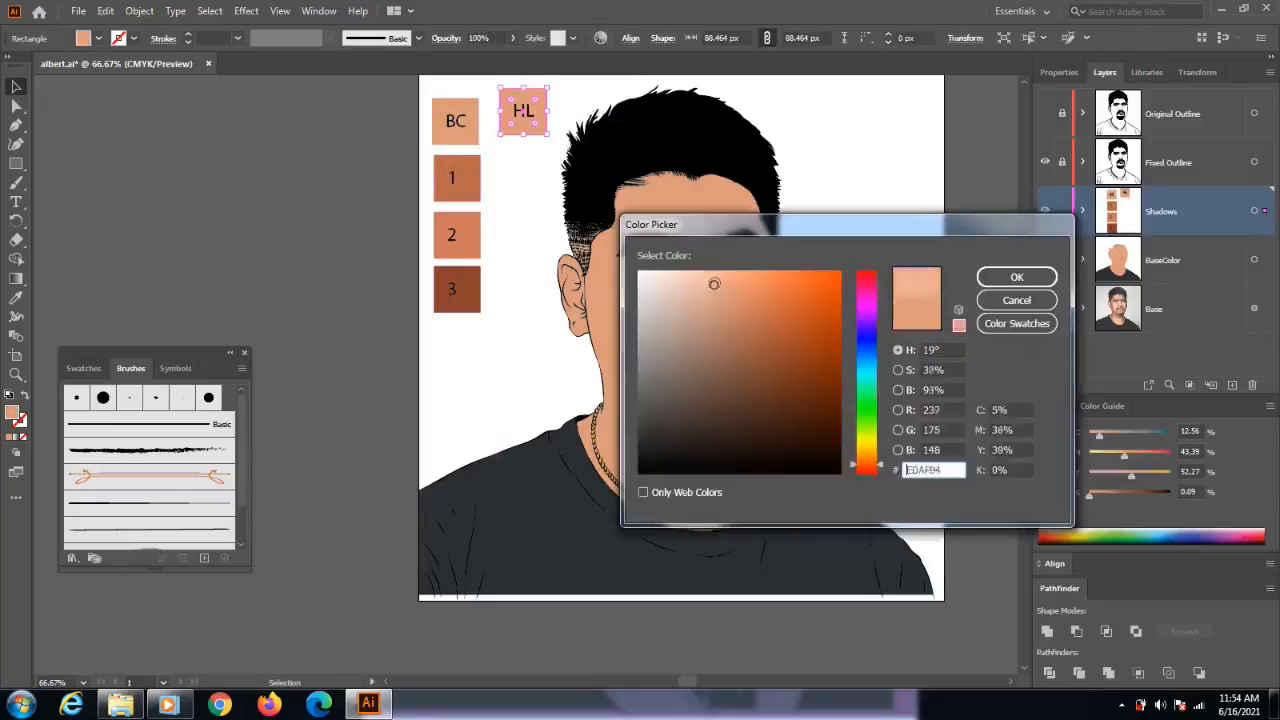
pyautogui.moveTo(715, 281); pyautogui.dragTo(719, 276)
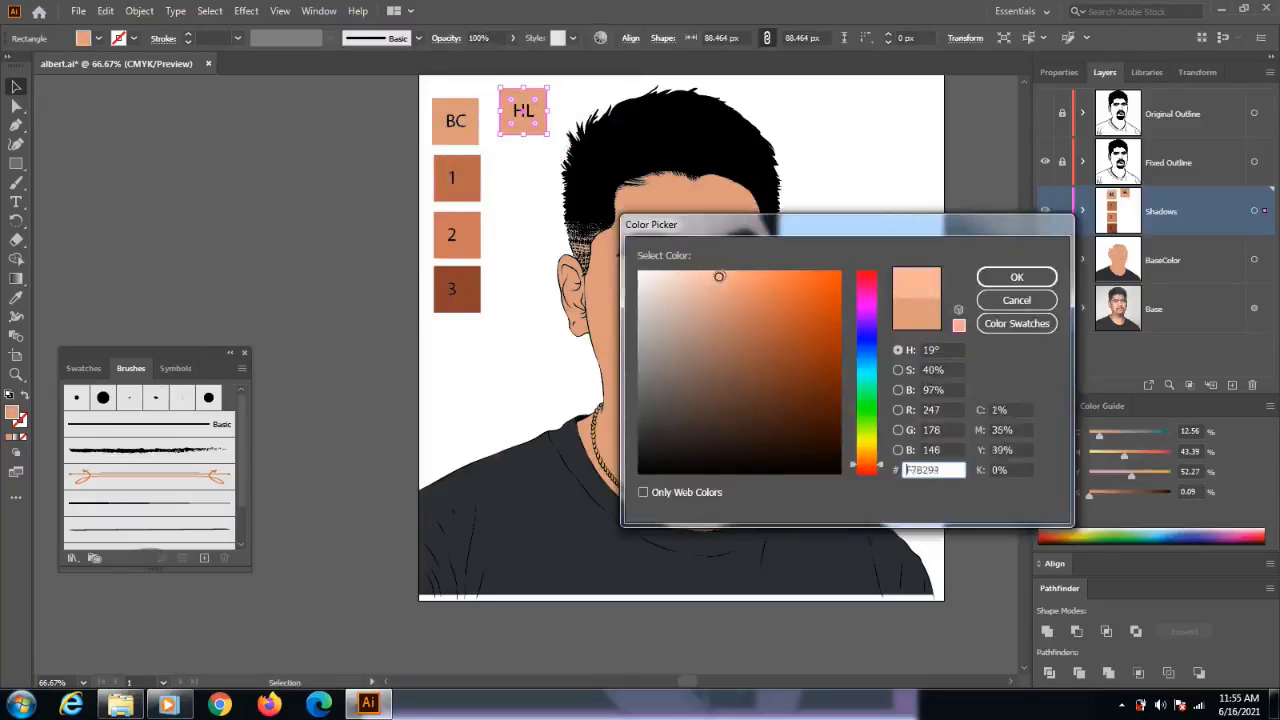
pyautogui.click(1016, 277)
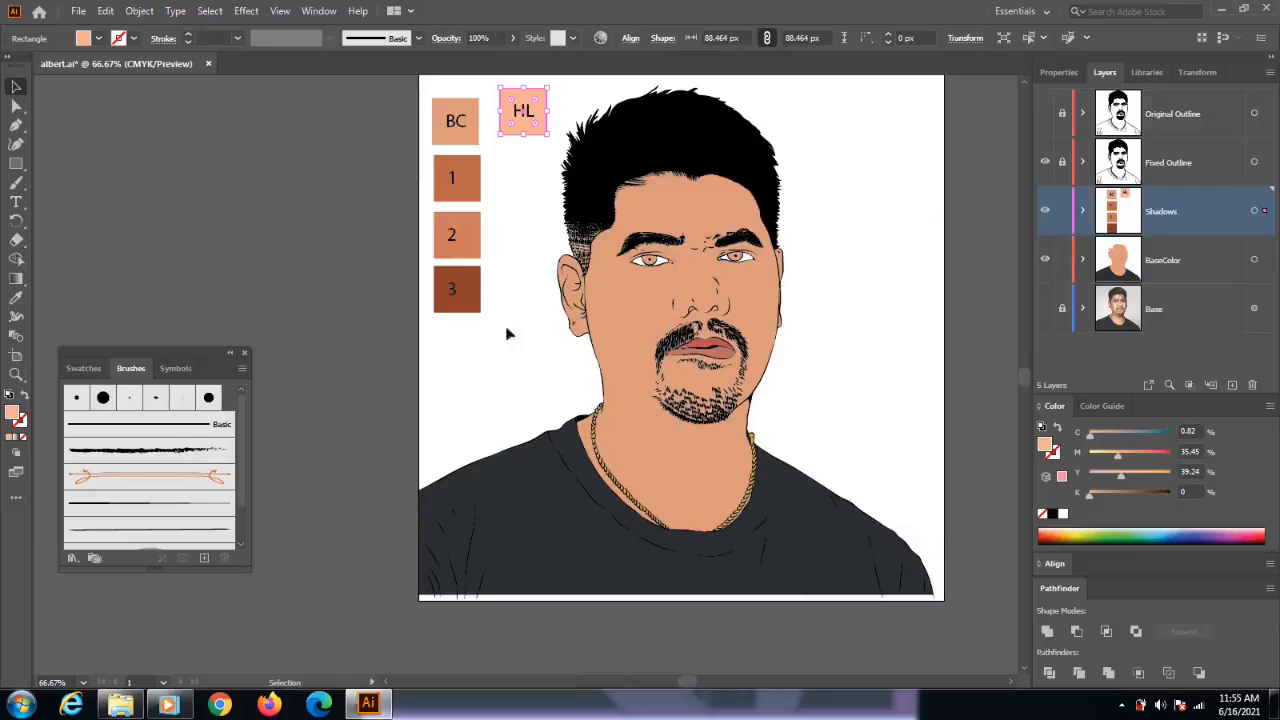
# - Rearrange the swatches into one vertical column in the order HL, 3, 1, 2, BC
pyautogui.moveTo(460, 140); pyautogui.dragTo(457, 343)
pyautogui.moveTo(539, 131); pyautogui.dragTo(456, 118)
pyautogui.moveTo(469, 299); pyautogui.dragTo(532, 158)
pyautogui.moveTo(489, 266); pyautogui.dragTo(442, 185)
pyautogui.moveTo(465, 248); pyautogui.dragTo(465, 300)
pyautogui.moveTo(528, 163); pyautogui.dragTo(467, 180)
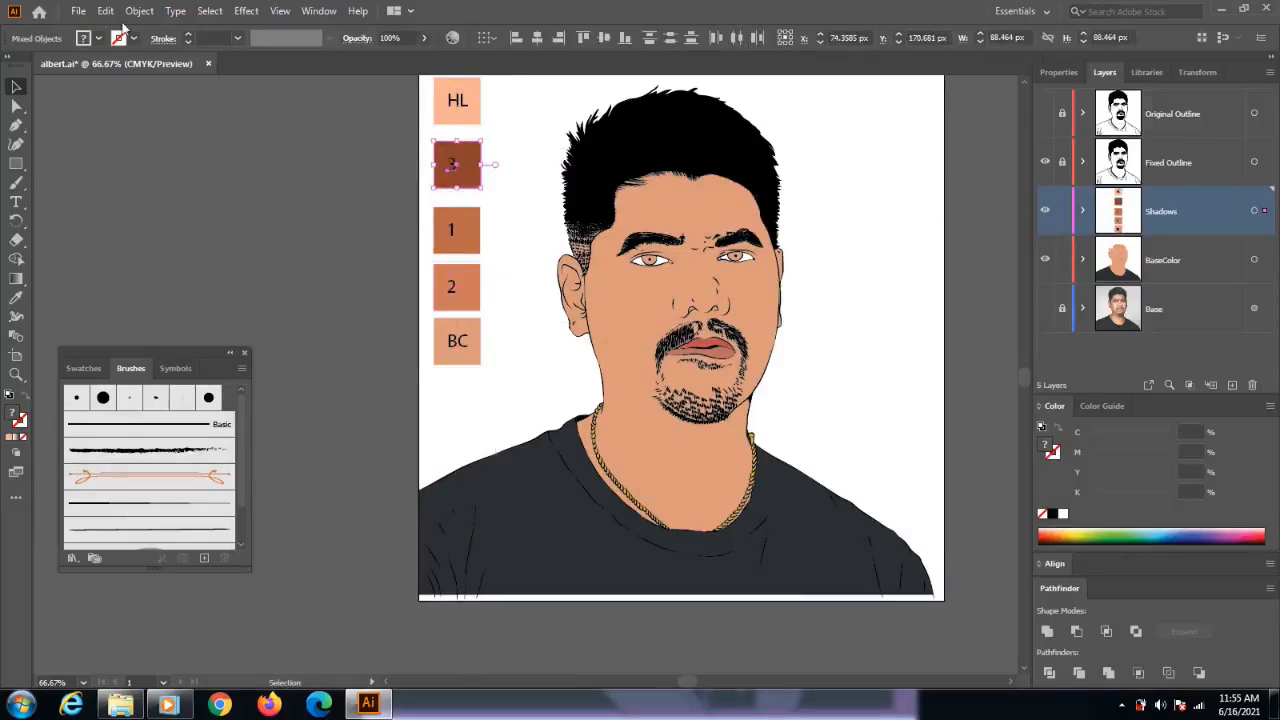
# - Add a new layer named Shadow1 above the Shadows layer and save the document
pyautogui.click(80, 11)
pyautogui.click(110, 134)
pyautogui.click(1121, 707)
pyautogui.click(1121, 707)
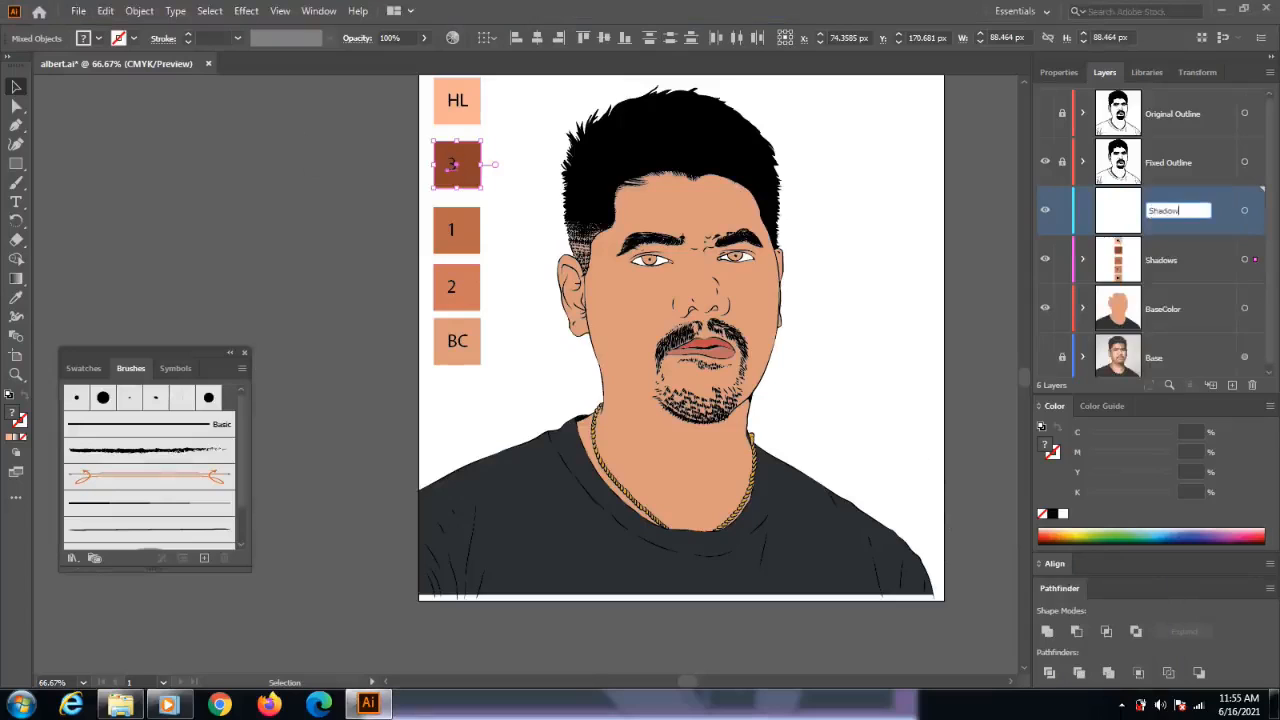
pyautogui.write('1')
pyautogui.press('Return')
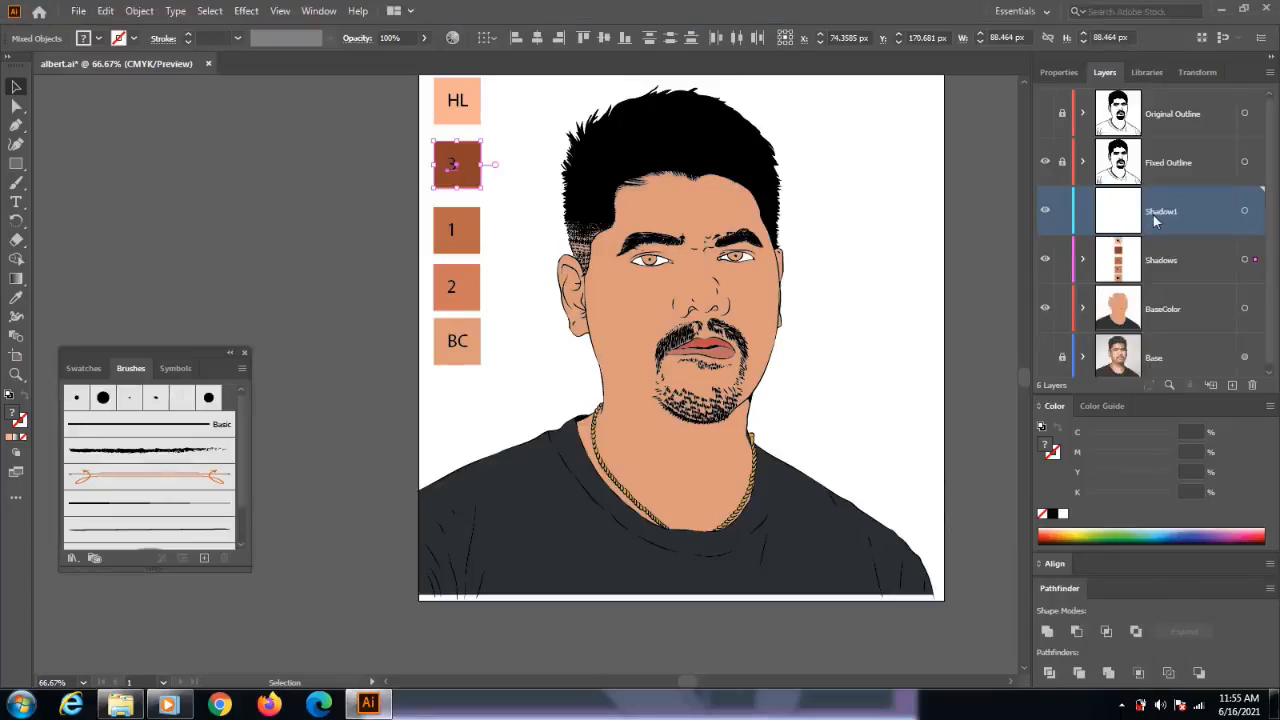
pyautogui.click(1150, 262)
pyautogui.hotkey('ctrl', 's')
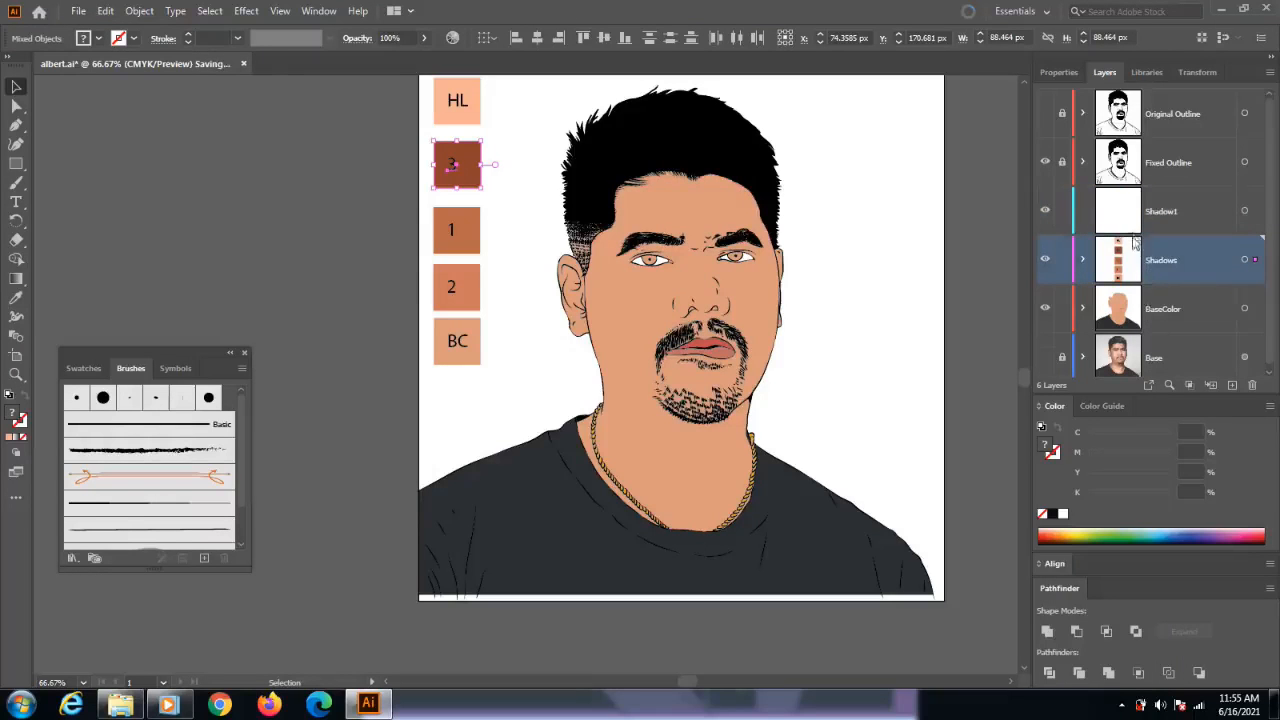
# - Make Shadow1 the active layer, show the Base photo, and hide the BaseColor layer
pyautogui.click(1137, 220)
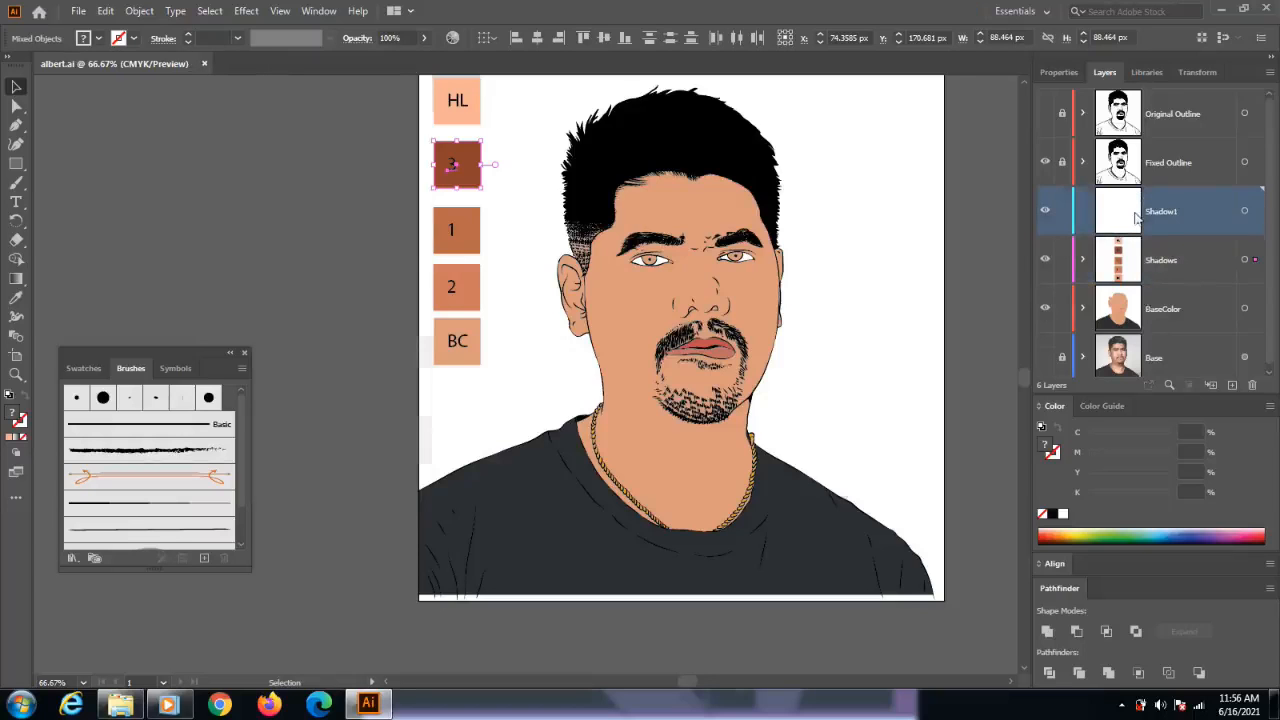
pyautogui.click(1045, 357)
pyautogui.click(1045, 308)
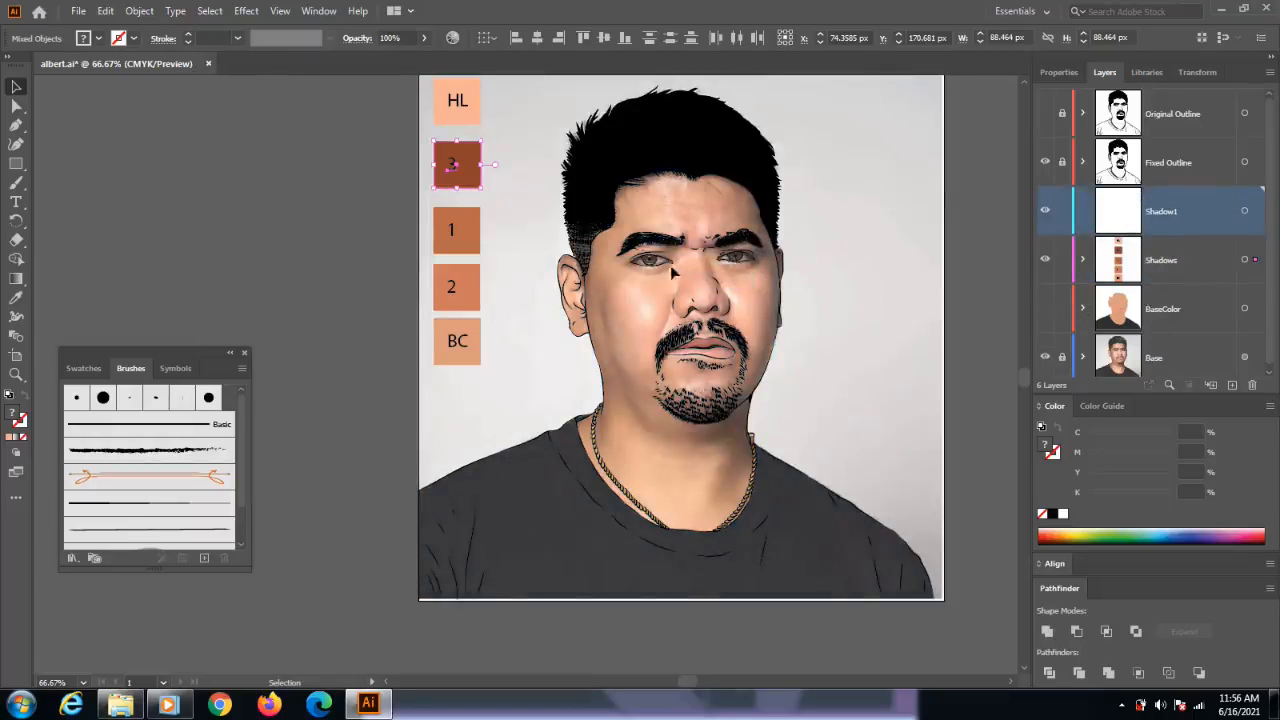
# - Draw a Pencil shadow shape about 85 px wide and 34 px high around the outer corner and upper lid of the image's left eye
pyautogui.scroll(6, 635, 262)
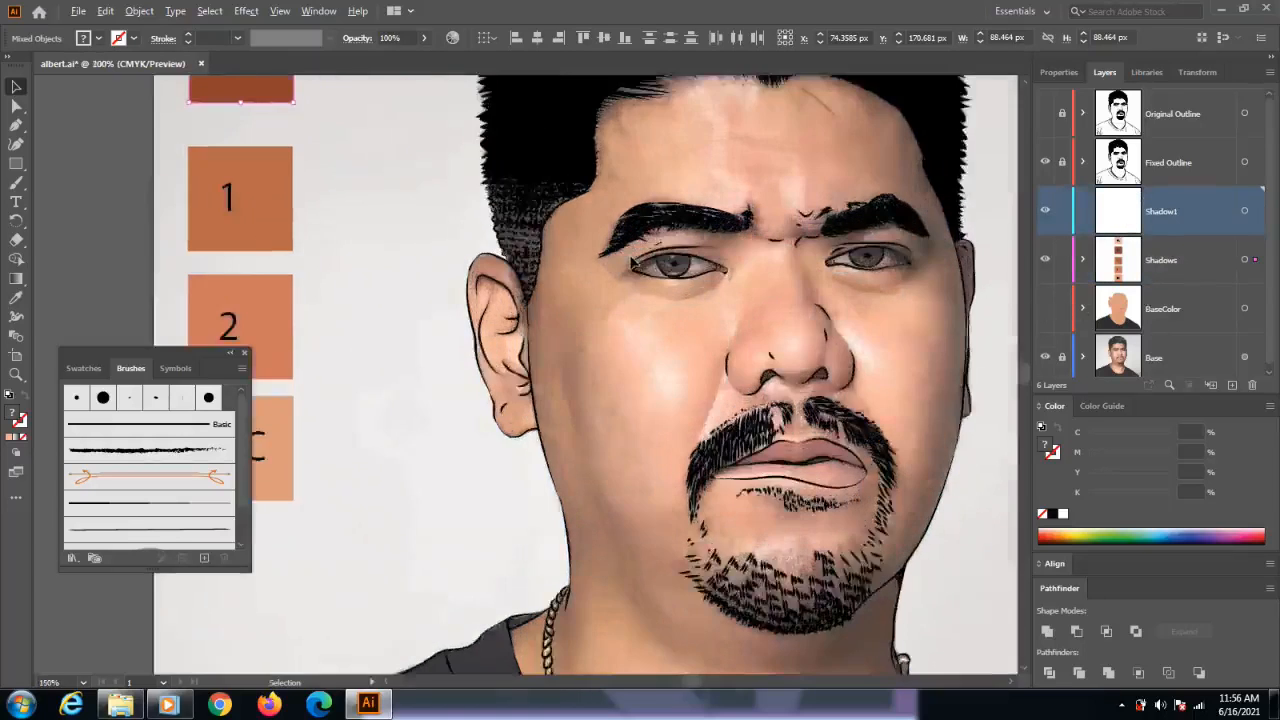
pyautogui.moveTo(684, 290); pyautogui.dragTo(600, 304)
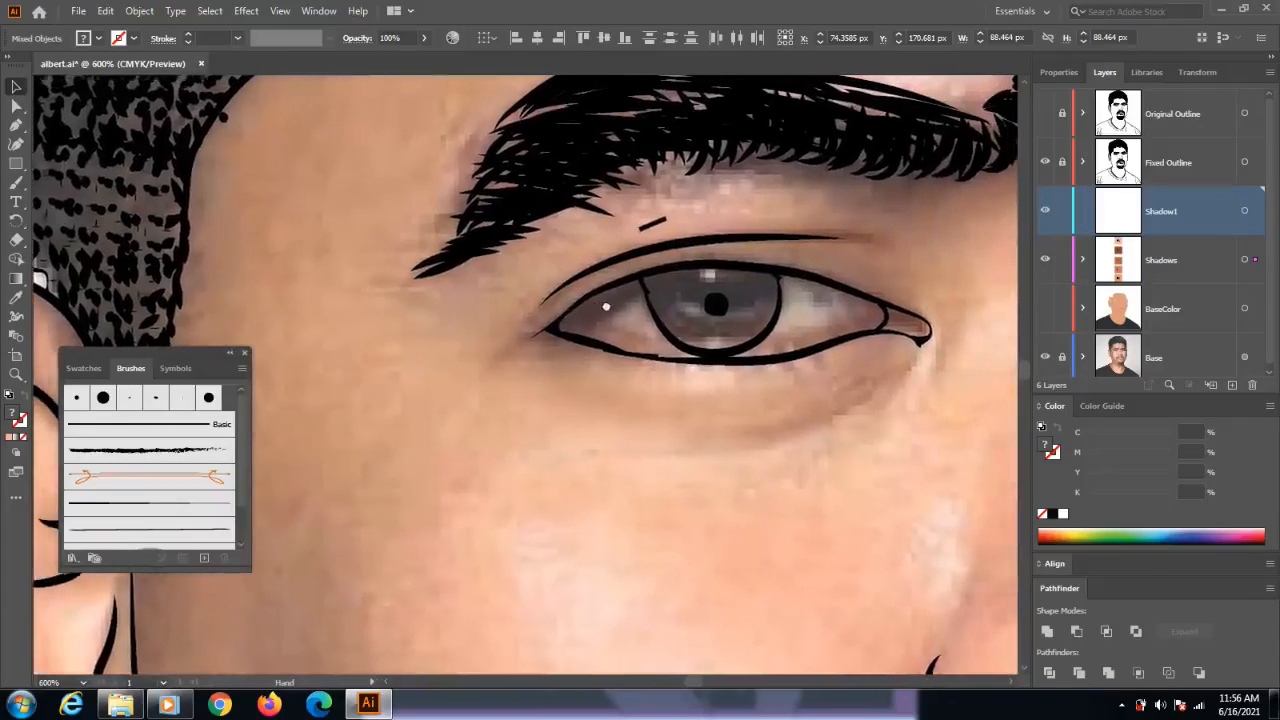
pyautogui.scroll(1, 668, 214)
pyautogui.press('n')
pyautogui.moveTo(426, 424)
pyautogui.mouseDown()
pyautogui.moveTo(491, 430)
pyautogui.moveTo(575, 390)
pyautogui.moveTo(522, 366)
pyautogui.moveTo(512, 335)
pyautogui.moveTo(620, 268)
pyautogui.moveTo(745, 246)
pyautogui.moveTo(898, 250)
pyautogui.moveTo(966, 268)
pyautogui.moveTo(862, 240)
pyautogui.moveTo(617, 258)
pyautogui.moveTo(445, 366)
pyautogui.moveTo(500, 365)
pyautogui.moveTo(428, 422)
pyautogui.moveTo(626, 329)
pyautogui.mouseUp()
# - Fill the eye shadow shape with the color sampled from swatch 1
pyautogui.scroll(-1, 397, 426)
pyautogui.scroll(-3, 397, 426)
pyautogui.press('i')
pyautogui.scroll(-2, 397, 426)
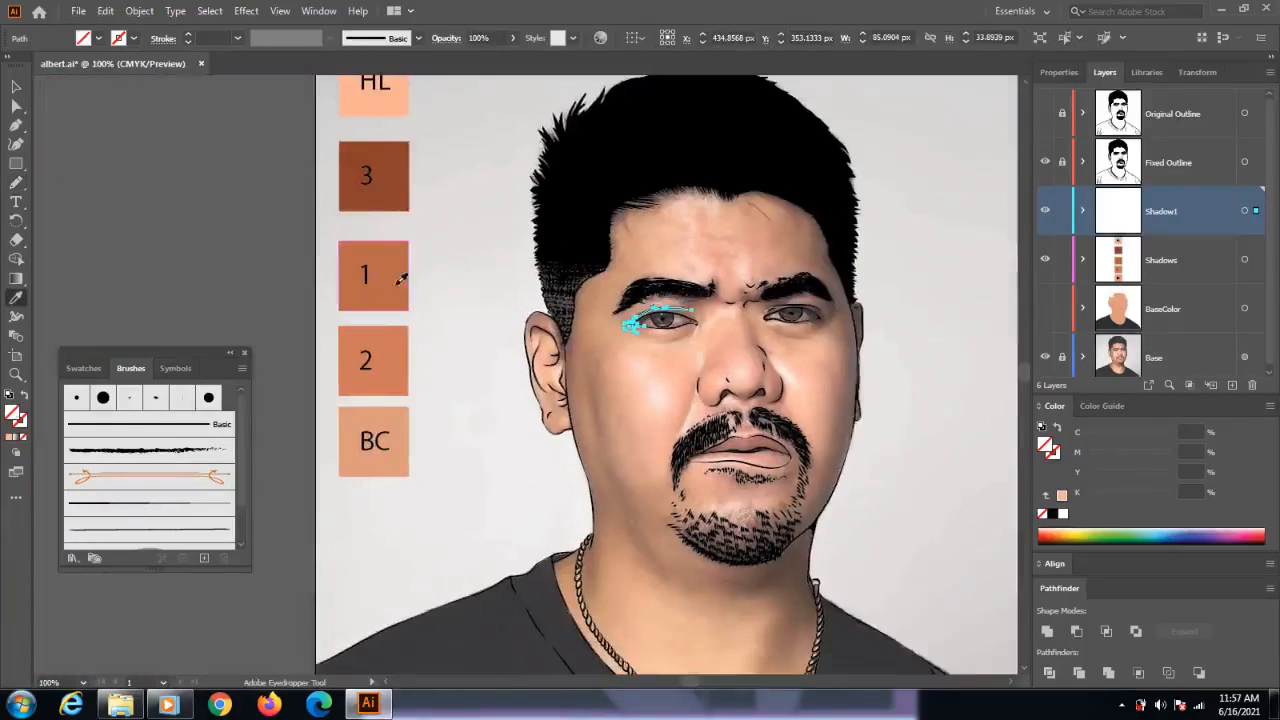
pyautogui.click(399, 282)
# - Draw Pencil shadow shapes along the nostrils and the underside of the nose
pyautogui.scroll(1, 655, 316)
pyautogui.scroll(4, 668, 316)
pyautogui.press('v')
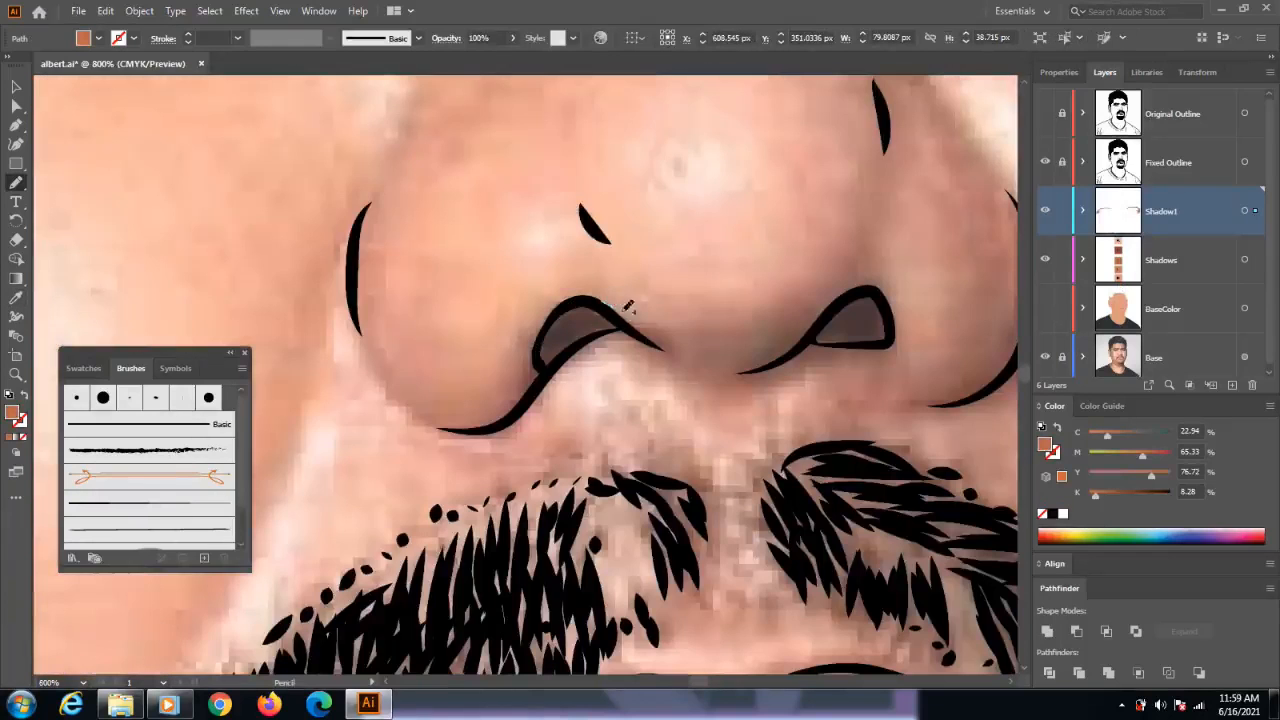
pyautogui.moveTo(600, 302)
pyautogui.mouseDown()
pyautogui.moveTo(736, 352)
pyautogui.moveTo(842, 291)
pyautogui.moveTo(886, 287)
pyautogui.moveTo(764, 369)
pyautogui.moveTo(680, 358)
pyautogui.moveTo(604, 302)
pyautogui.mouseUp()
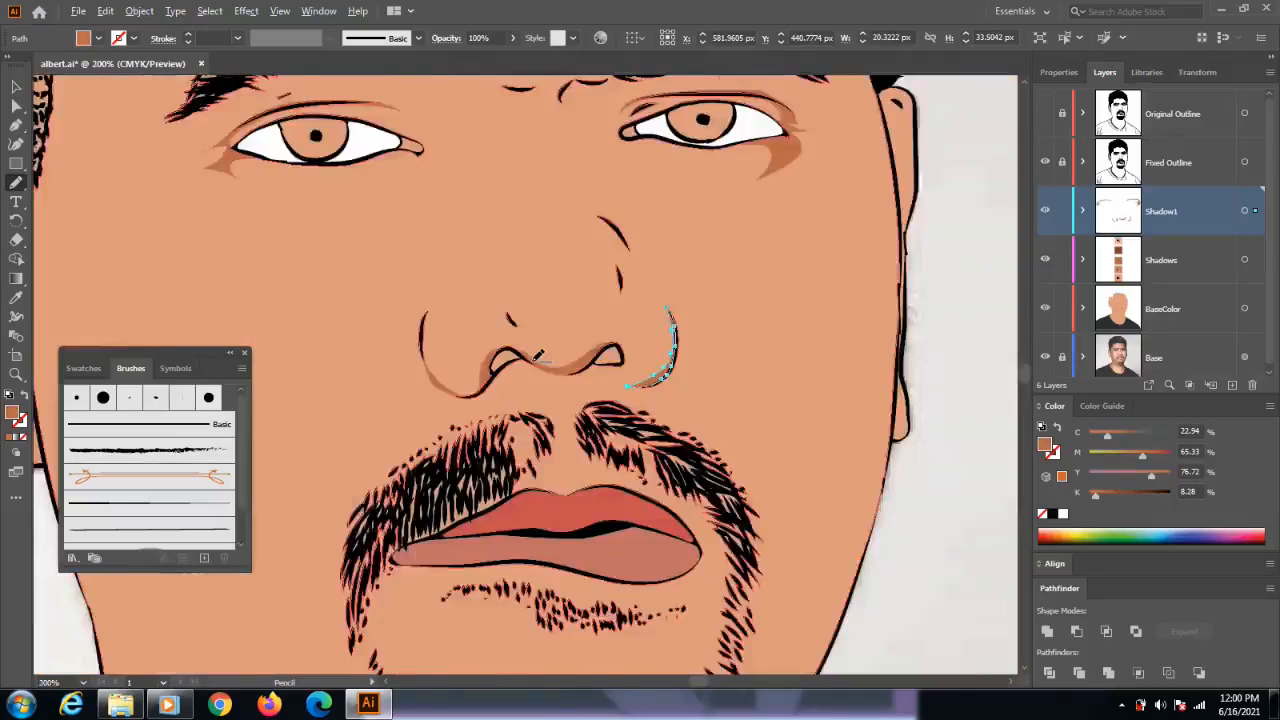
# - With the BaseColor layer hidden, draw a Pencil shadow shape along the upper inner fold of the ear
pyautogui.scroll(-1, 537, 357)
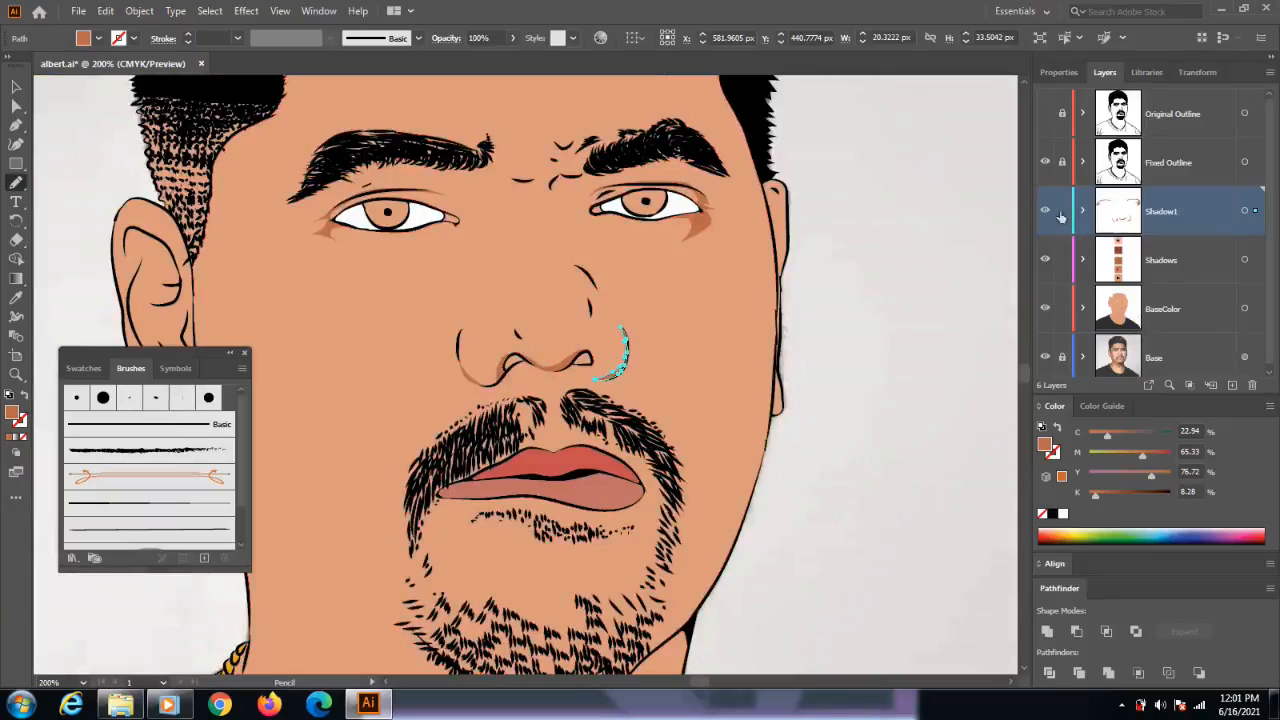
pyautogui.click(1117, 305)
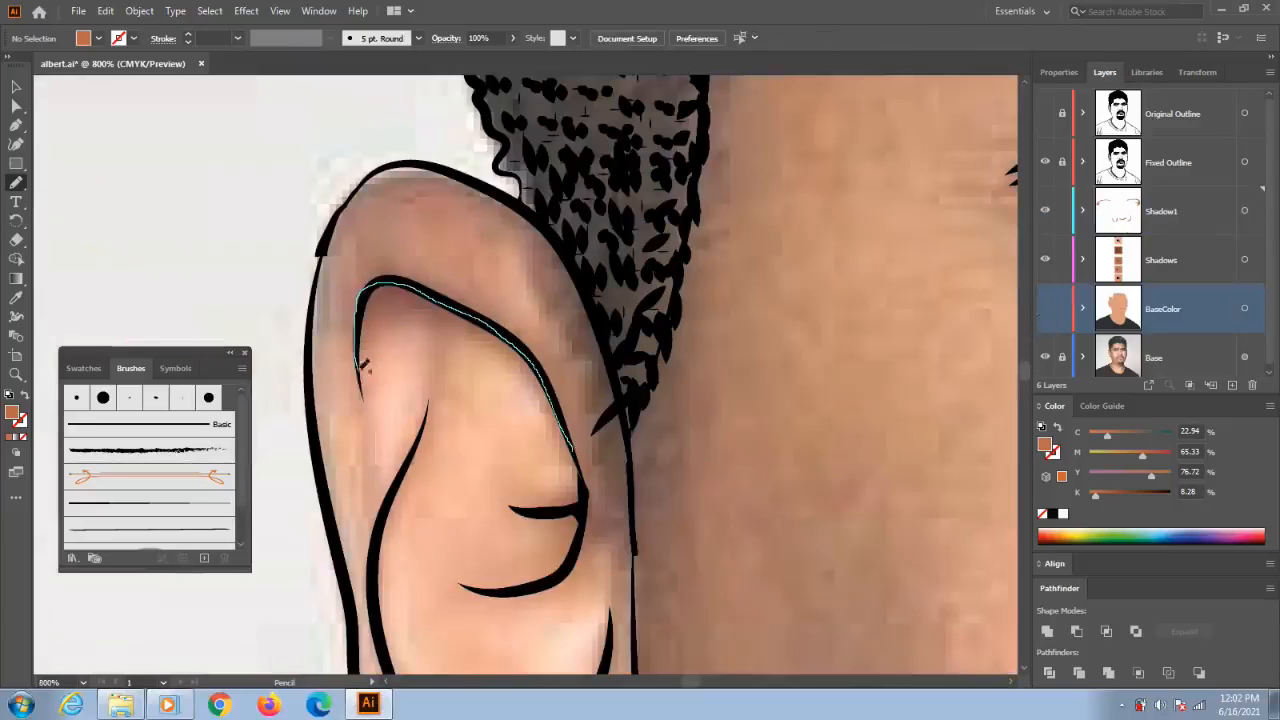
pyautogui.moveTo(365, 398)
pyautogui.mouseDown()
pyautogui.moveTo(371, 344)
pyautogui.moveTo(416, 319)
pyautogui.moveTo(525, 376)
pyautogui.moveTo(568, 440)
pyautogui.mouseUp()
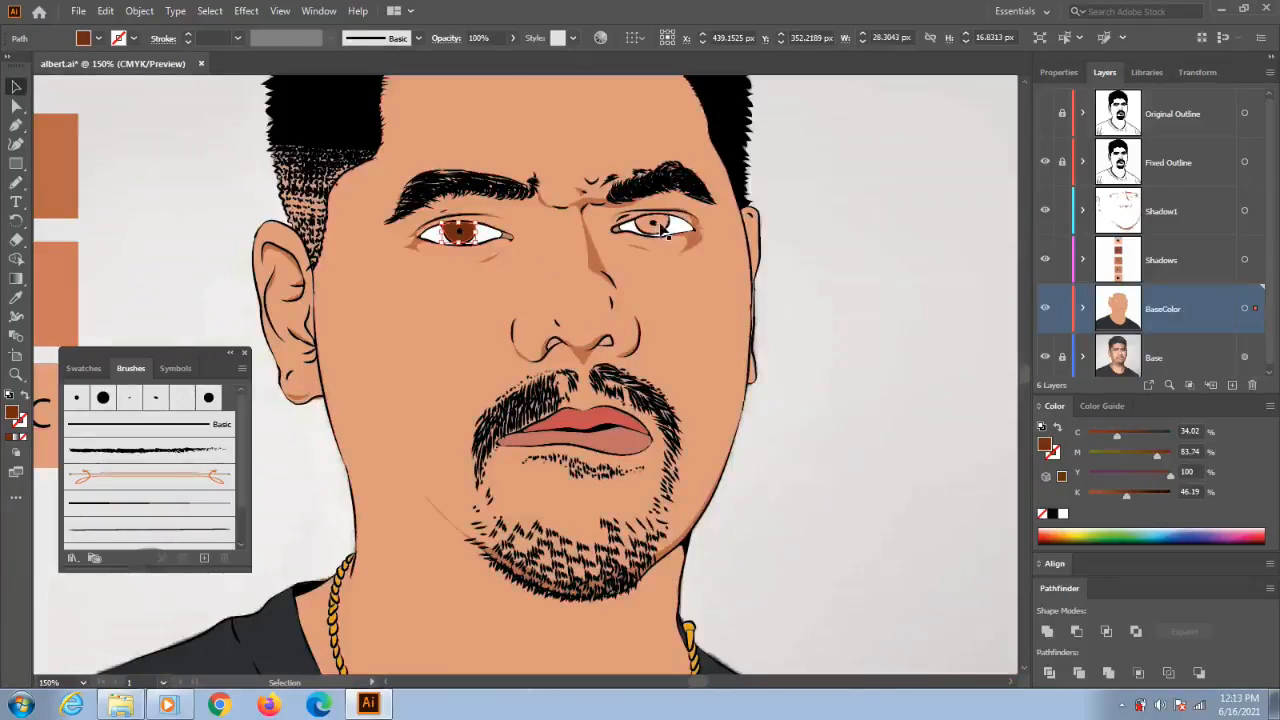
# - Fill the second iris with the same dark brown as the first one
pyautogui.click(652, 226)
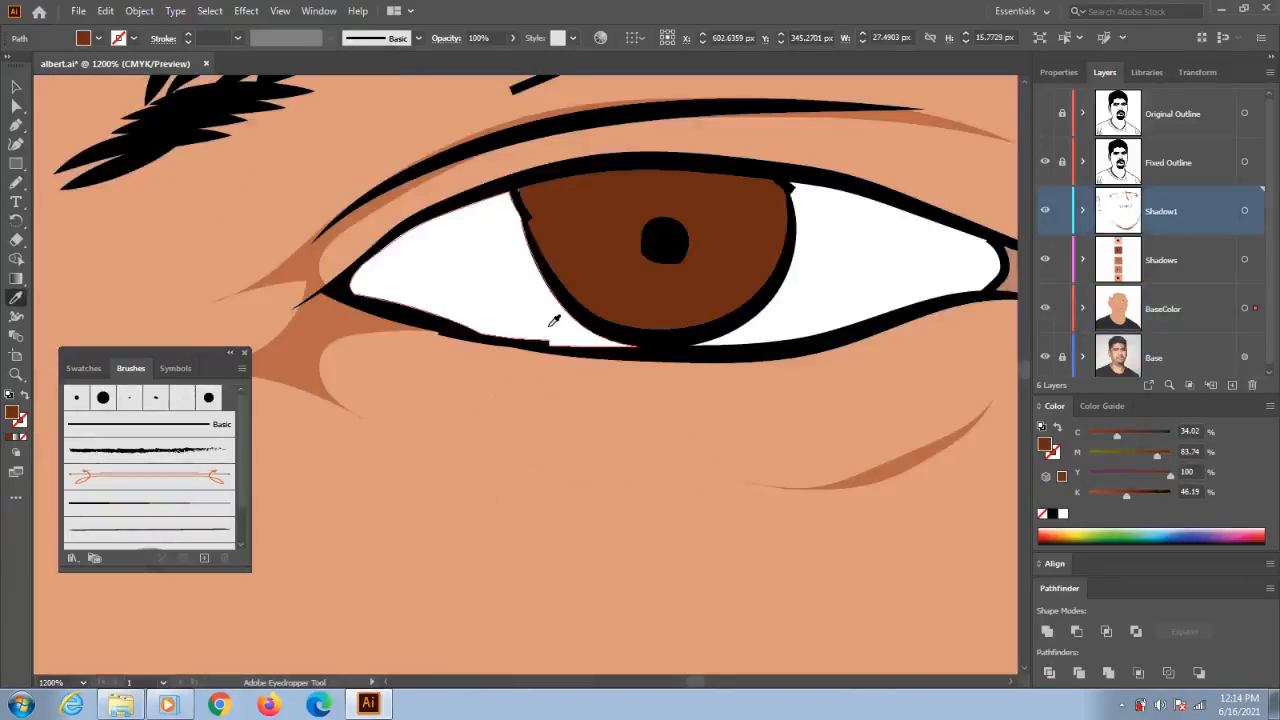
# - Draw a Pencil shadow of about 21 by 14 px over the outer eye white and fill it with muted purple, CMYK 45, 55, 23, 1
pyautogui.press('n')
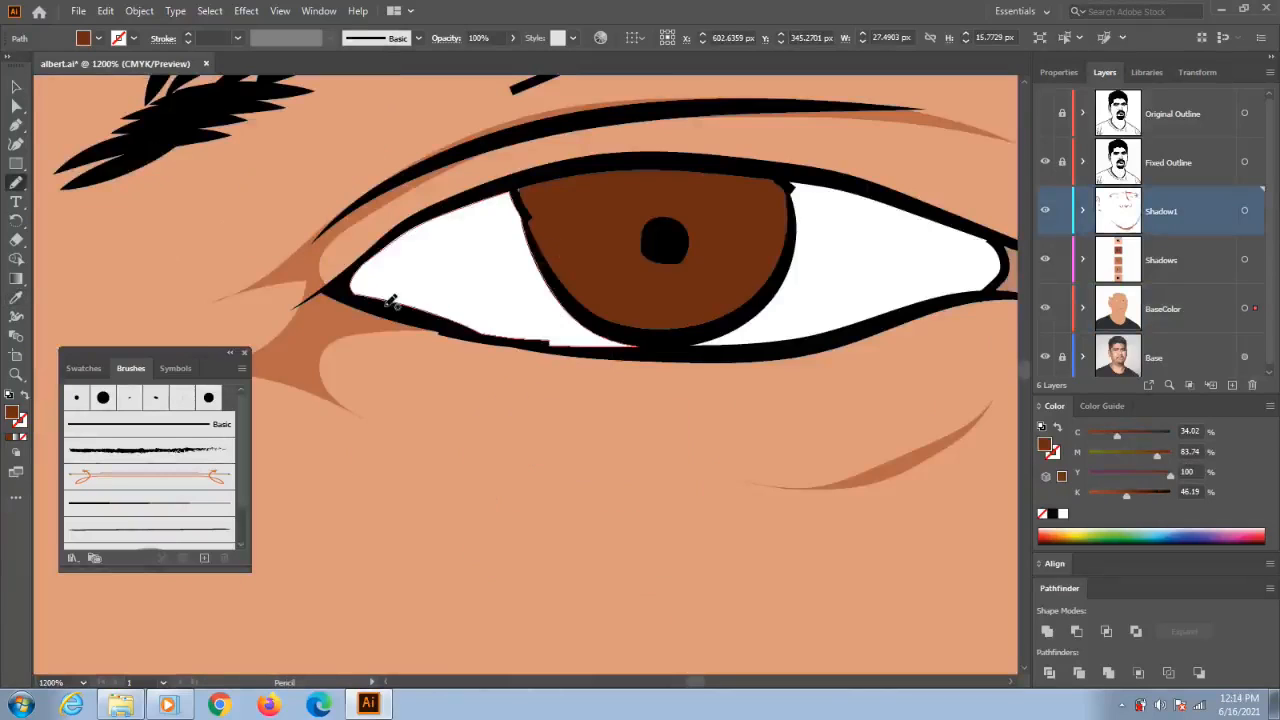
pyautogui.moveTo(428, 318)
pyautogui.mouseDown()
pyautogui.moveTo(406, 281)
pyautogui.moveTo(530, 232)
pyautogui.moveTo(517, 188)
pyautogui.moveTo(433, 212)
pyautogui.moveTo(343, 290)
pyautogui.moveTo(427, 317)
pyautogui.mouseUp()
pyautogui.doubleClick(13, 413)
pyautogui.click(677, 346)
pyautogui.click(1017, 274)
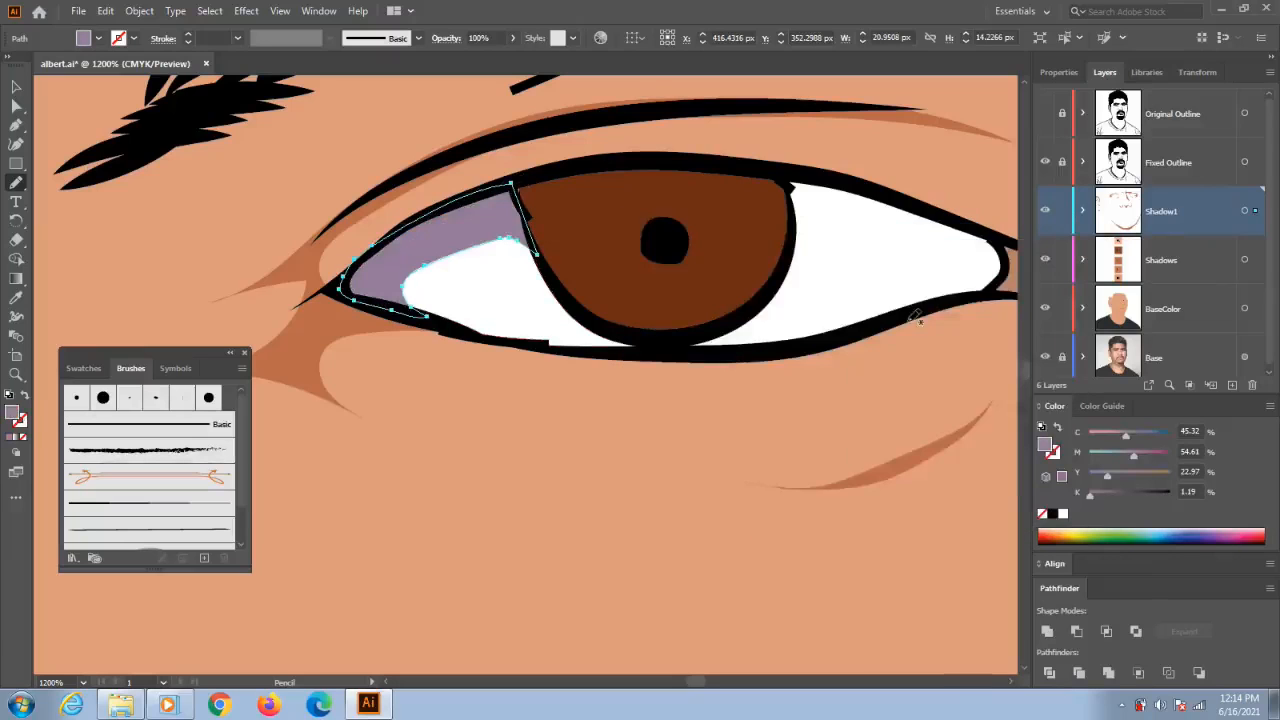
# - Set the outer eye-white shadow's fill to 35% yellow and 9% black, and draw a matching Pencil shadow about 23 by 13 px over the inner eye white
pyautogui.moveTo(1108, 481); pyautogui.dragTo(1118, 481)
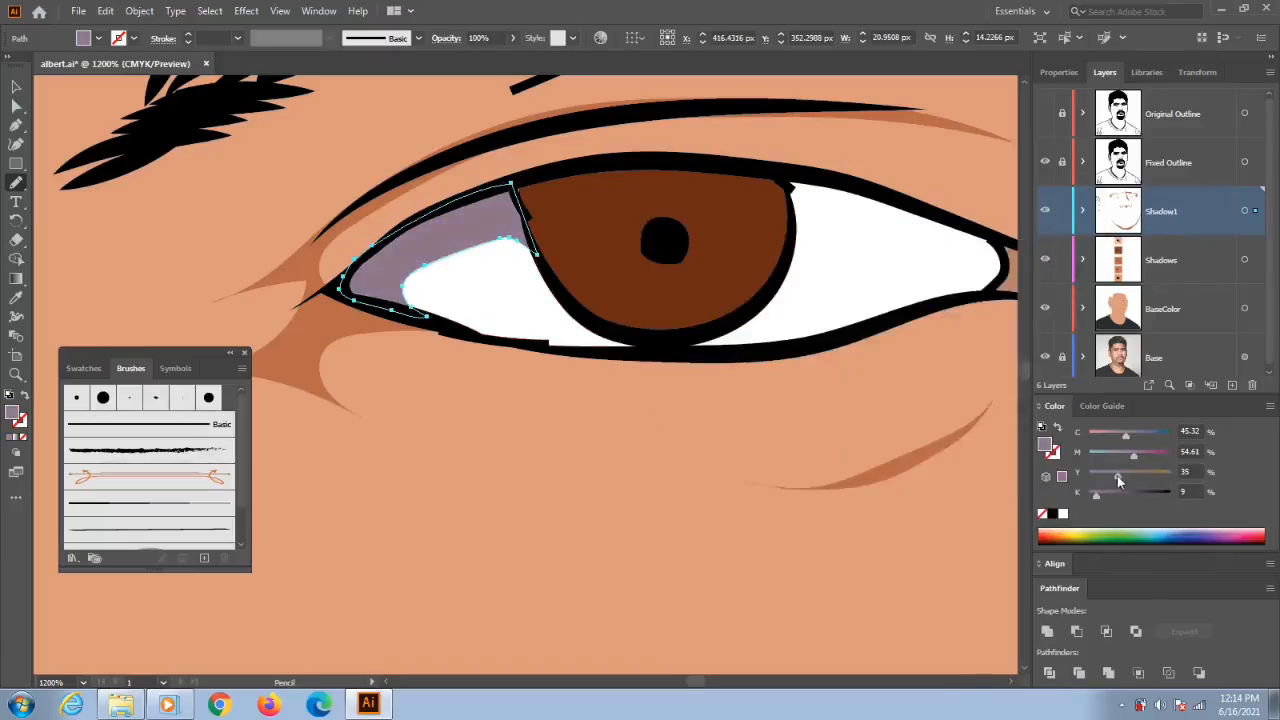
pyautogui.moveTo(906, 274); pyautogui.dragTo(626, 327)
pyautogui.moveTo(497, 230)
pyautogui.mouseDown()
pyautogui.moveTo(513, 302)
pyautogui.moveTo(556, 283)
pyautogui.moveTo(655, 303)
pyautogui.moveTo(686, 349)
pyautogui.moveTo(720, 327)
pyautogui.moveTo(694, 277)
pyautogui.moveTo(498, 226)
pyautogui.mouseUp()
pyautogui.hscroll(5, 760, 360)
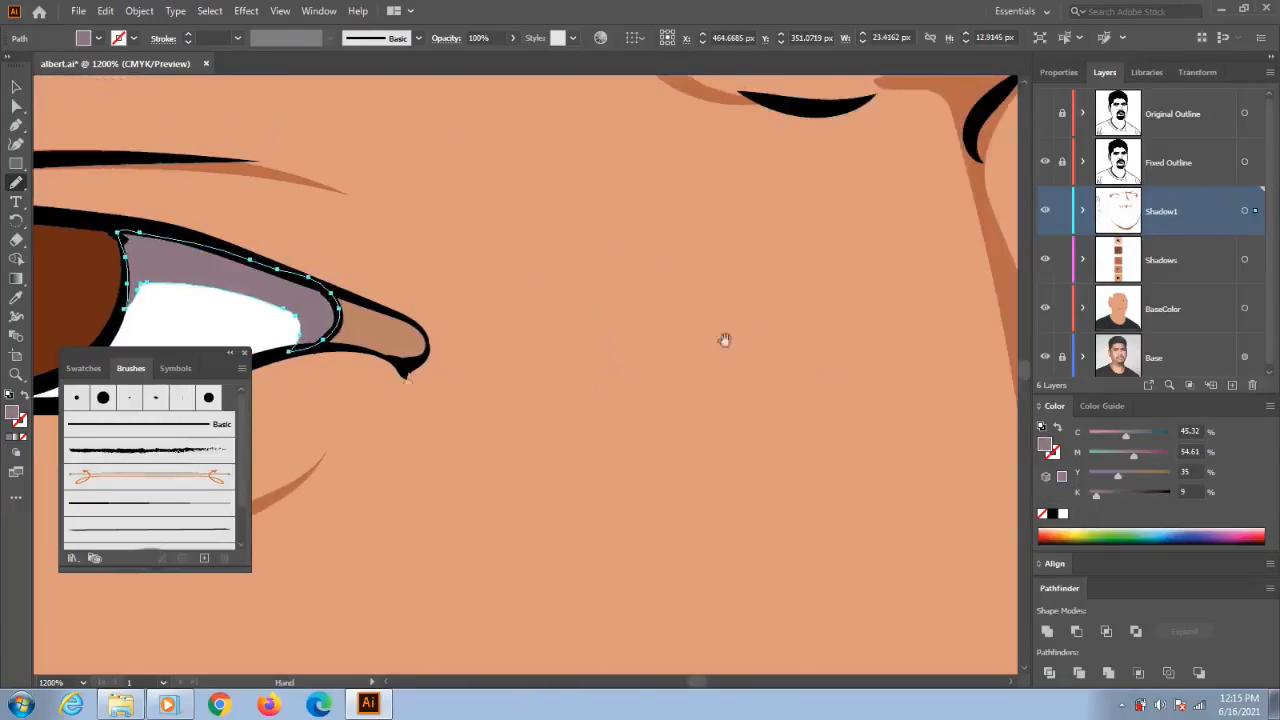
pyautogui.hscroll(5, 690, 330)
pyautogui.hscroll(10, 574, 349)
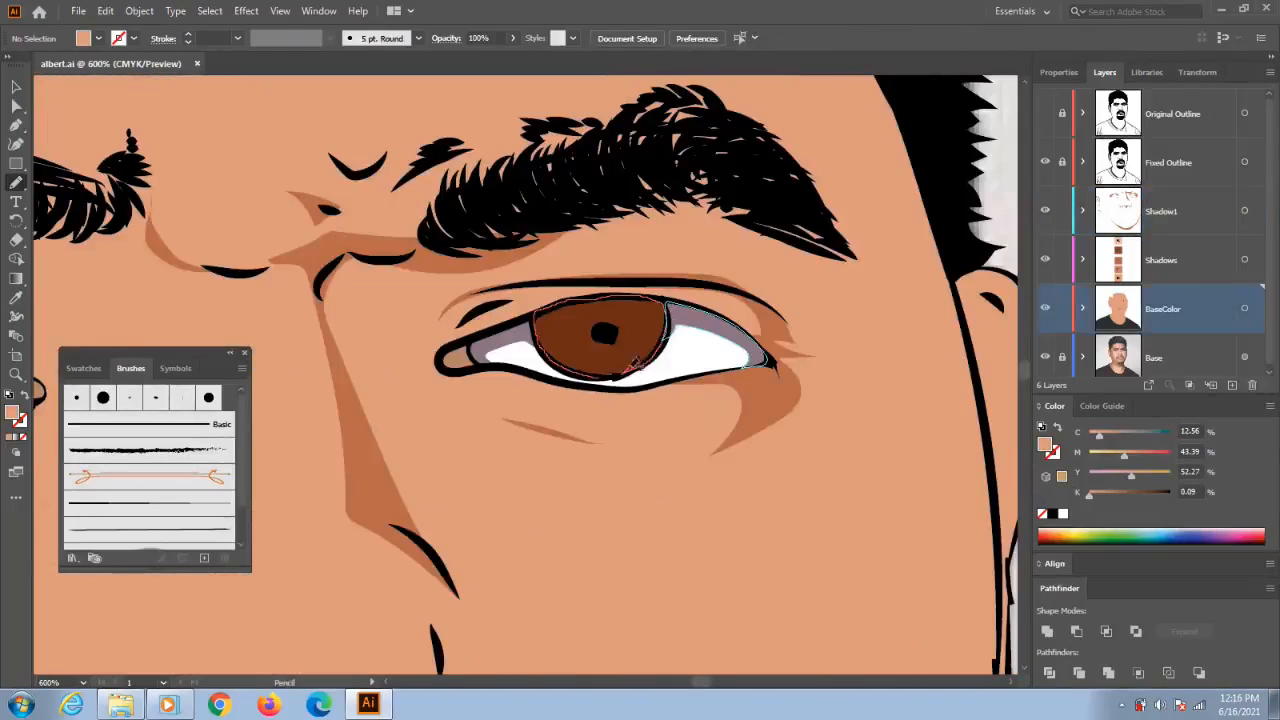
# - Draw a Pencil shadow about 28 by 17 px over the second eye's iris and fill it with the sampled iris brown darkened to 62% black
pyautogui.moveTo(633, 370)
pyautogui.mouseDown()
pyautogui.moveTo(599, 326)
pyautogui.moveTo(600, 378)
pyautogui.mouseUp()
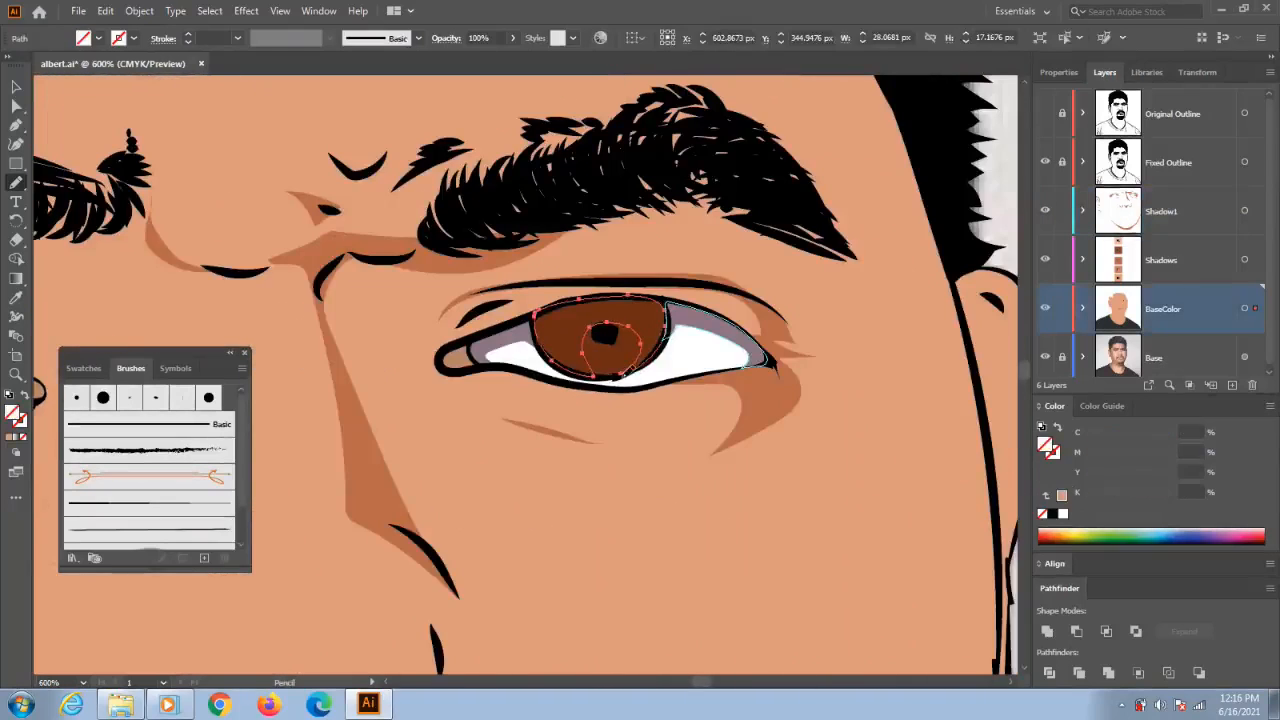
pyautogui.press('i')
pyautogui.click(600, 345)
pyautogui.moveTo(1129, 497); pyautogui.dragTo(1140, 497)
# - Draw a Pencil shadow about 29 by 18 px over the first eye's iris in the same dark brown, CMYK 34, 84, 100, 62
pyautogui.hscroll(-10, 748, 463)
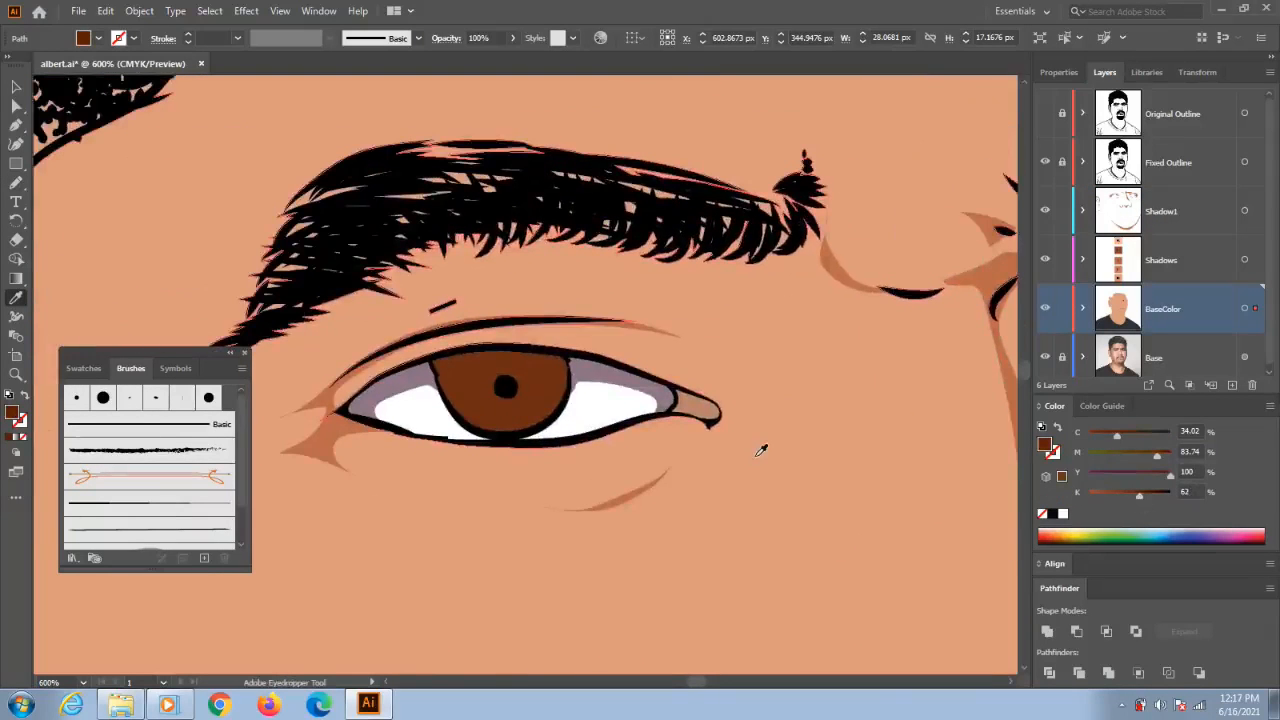
pyautogui.press('n')
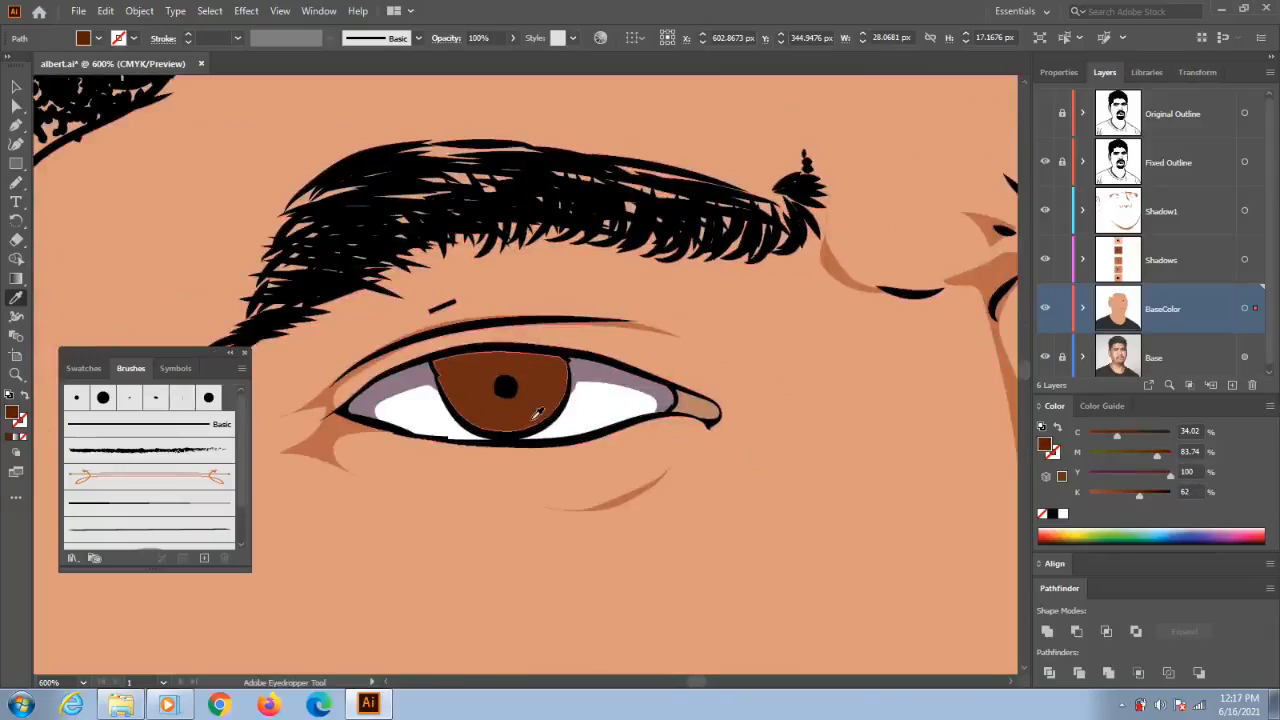
pyautogui.moveTo(530, 432)
pyautogui.mouseDown()
pyautogui.moveTo(481, 431)
pyautogui.moveTo(443, 369)
pyautogui.moveTo(473, 353)
pyautogui.moveTo(573, 361)
pyautogui.moveTo(575, 395)
pyautogui.moveTo(533, 431)
pyautogui.moveTo(543, 403)
pyautogui.moveTo(527, 381)
pyautogui.moveTo(487, 389)
pyautogui.moveTo(487, 432)
pyautogui.mouseUp()
pyautogui.click(1067, 494)
pyautogui.scroll(-4, 684, 394)
pyautogui.moveTo(766, 380); pyautogui.dragTo(648, 292)
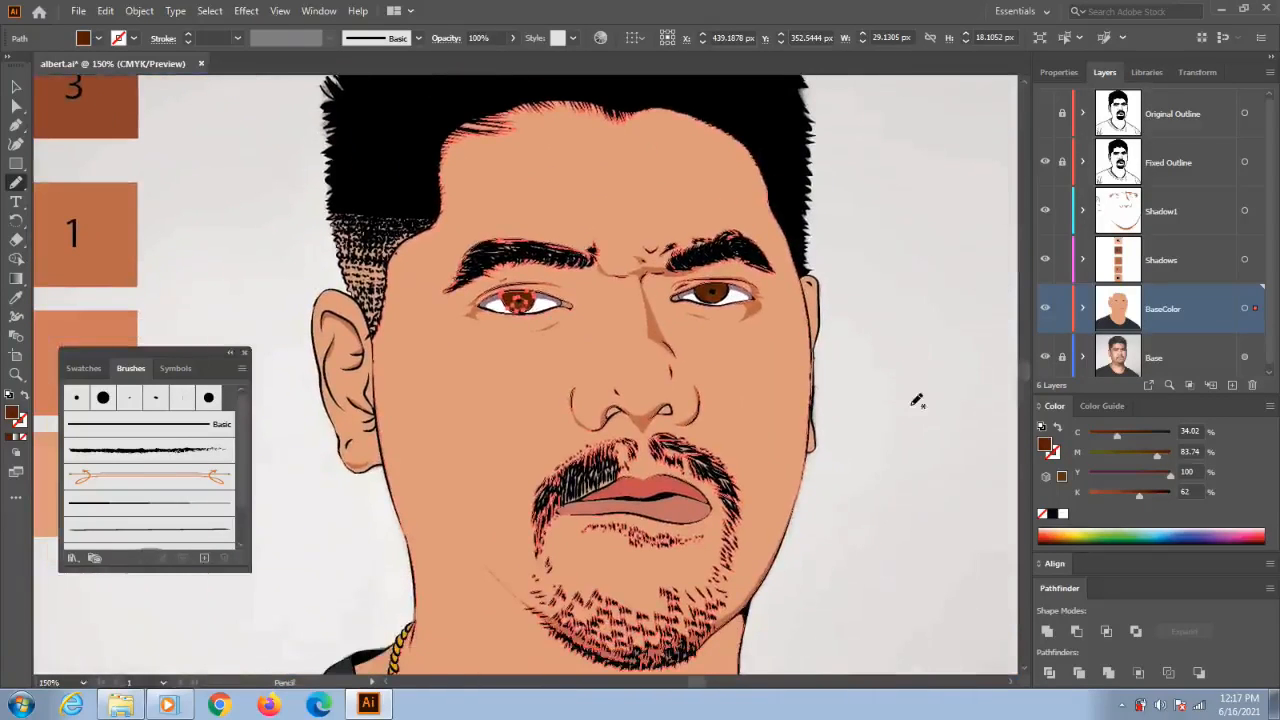
pyautogui.press('v')
pyautogui.click(938, 409)
# - On Shadow1, draw a Pencil shadow about 107 by 13 px along the upper lip's lower edge, filled with the lip red at 29% black
pyautogui.press('a')
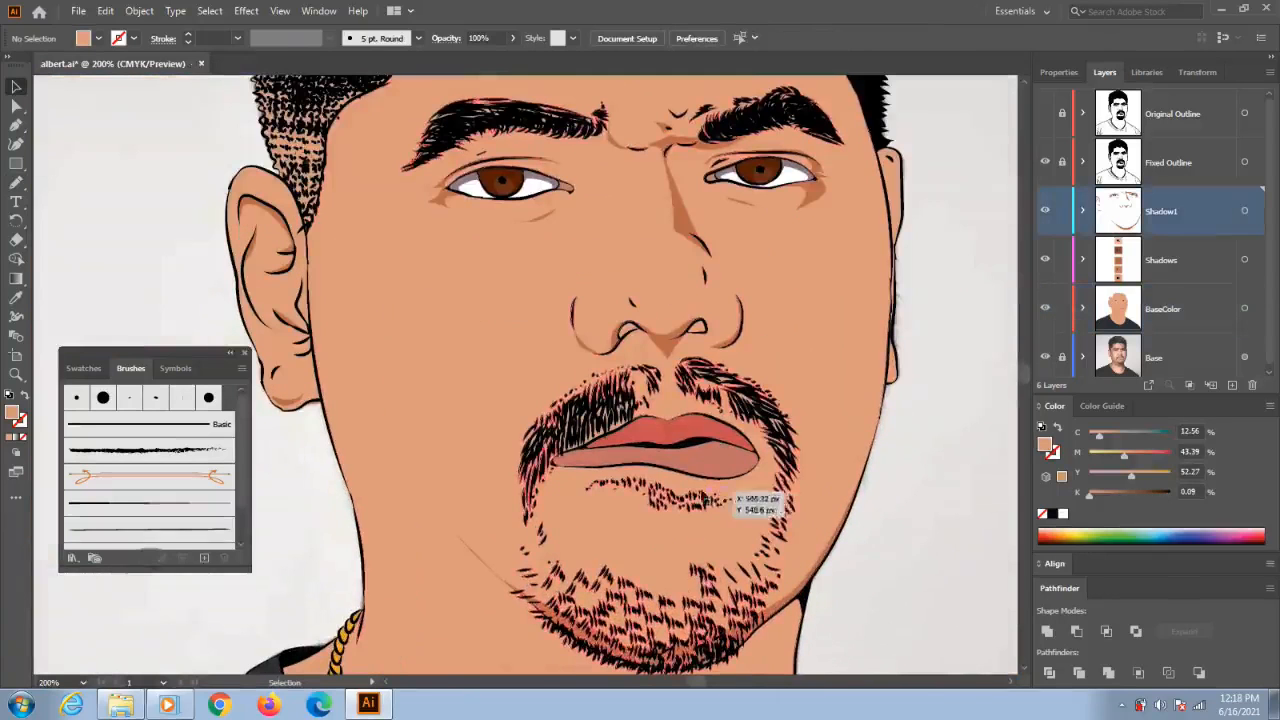
pyautogui.press('n')
pyautogui.scroll(3, 702, 468)
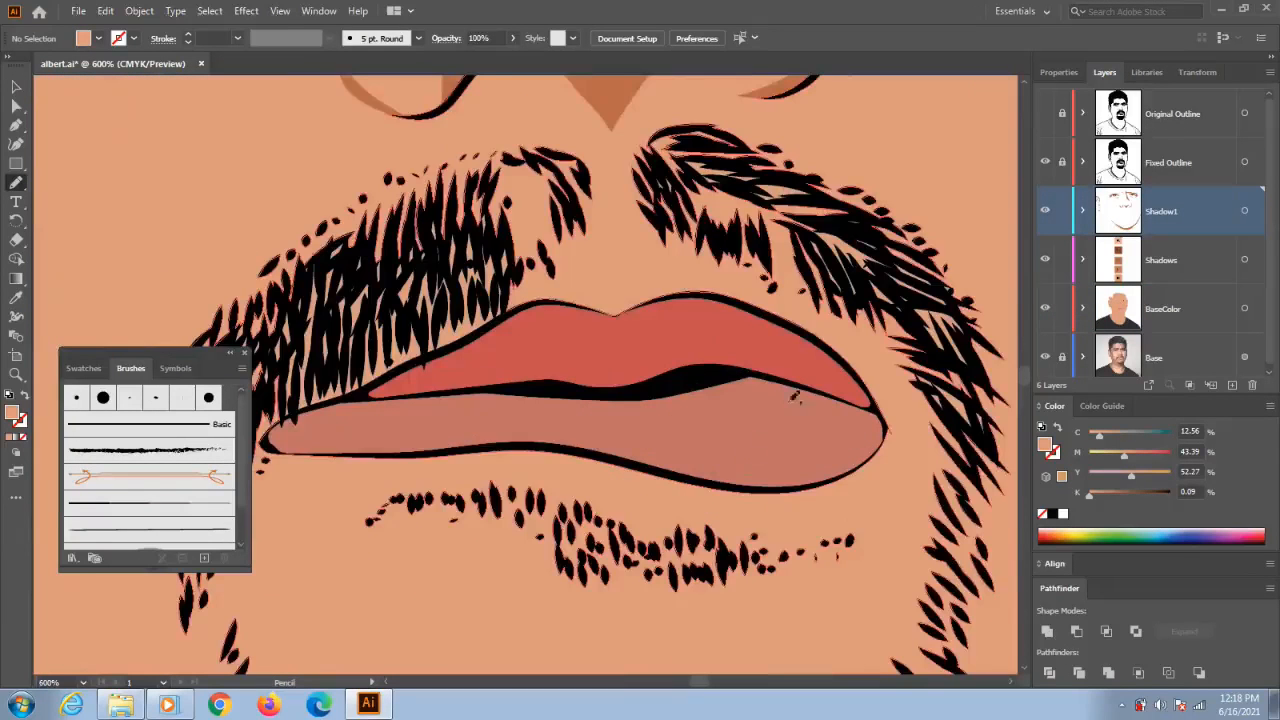
pyautogui.scroll(1, 828, 396)
pyautogui.moveTo(860, 343)
pyautogui.mouseDown()
pyautogui.moveTo(885, 376)
pyautogui.moveTo(897, 411)
pyautogui.moveTo(704, 366)
pyautogui.moveTo(557, 387)
pyautogui.moveTo(278, 391)
pyautogui.mouseUp()
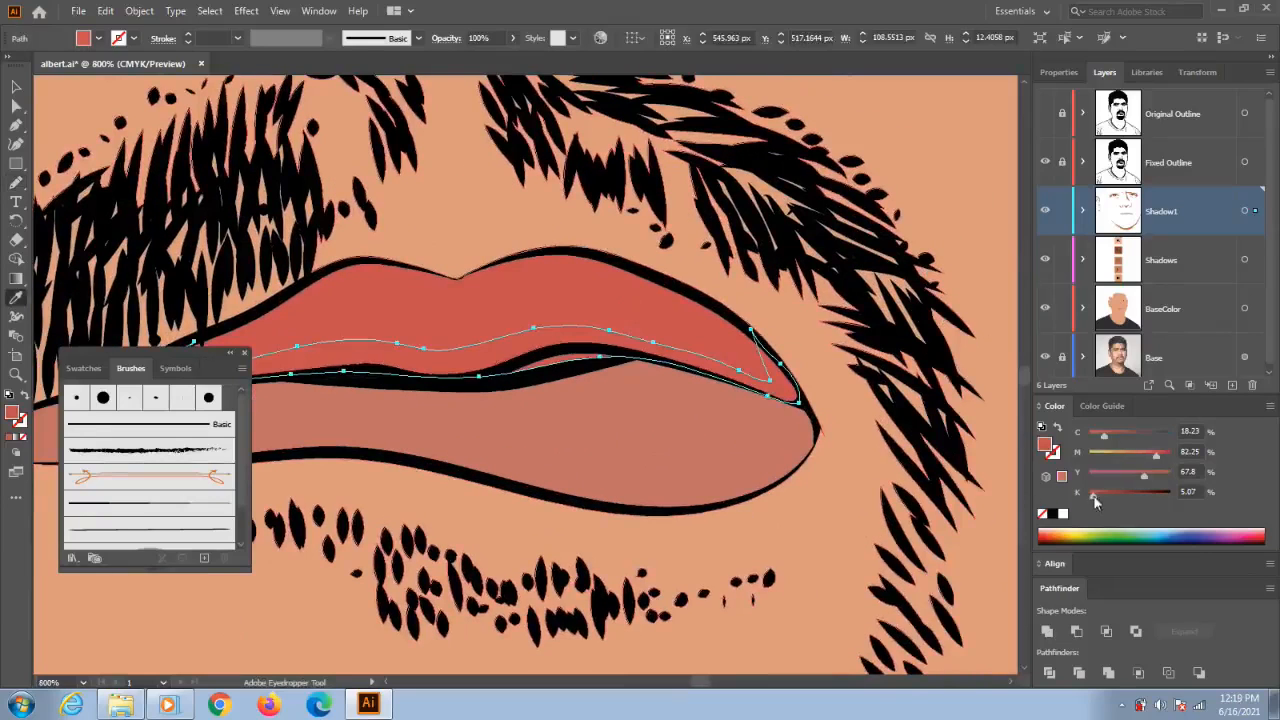
pyautogui.moveTo(1091, 496); pyautogui.dragTo(1114, 498)
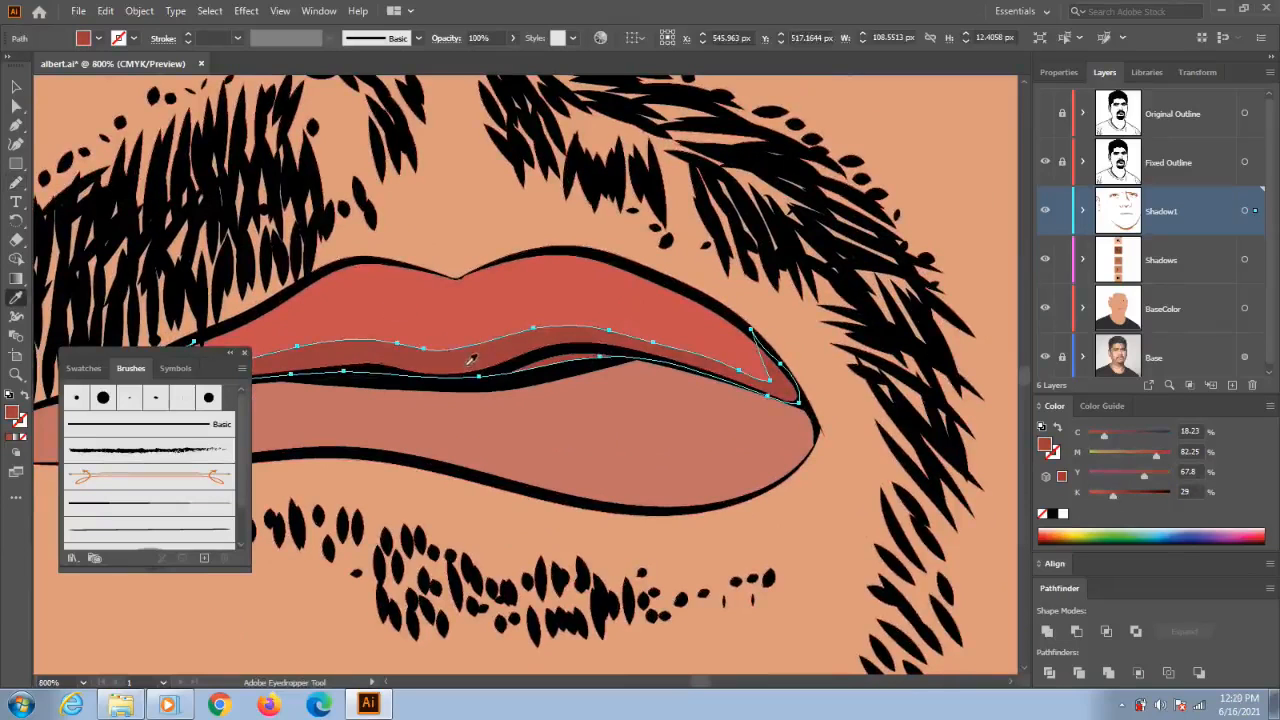
pyautogui.press('a')
pyautogui.moveTo(600, 356); pyautogui.dragTo(601, 358)
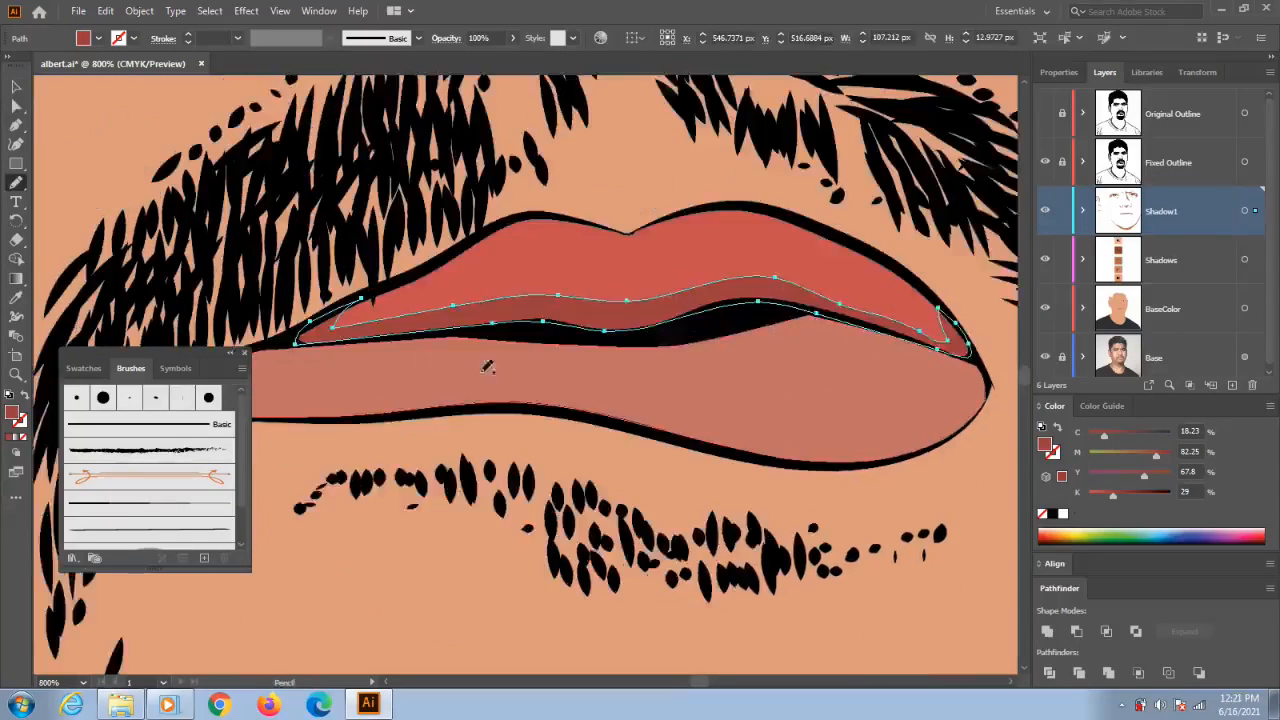
# - Deselect the upper lip shadow and draw a Pencil shadow shape on the lower lip
pyautogui.moveTo(622, 395); pyautogui.dragTo(645, 337)
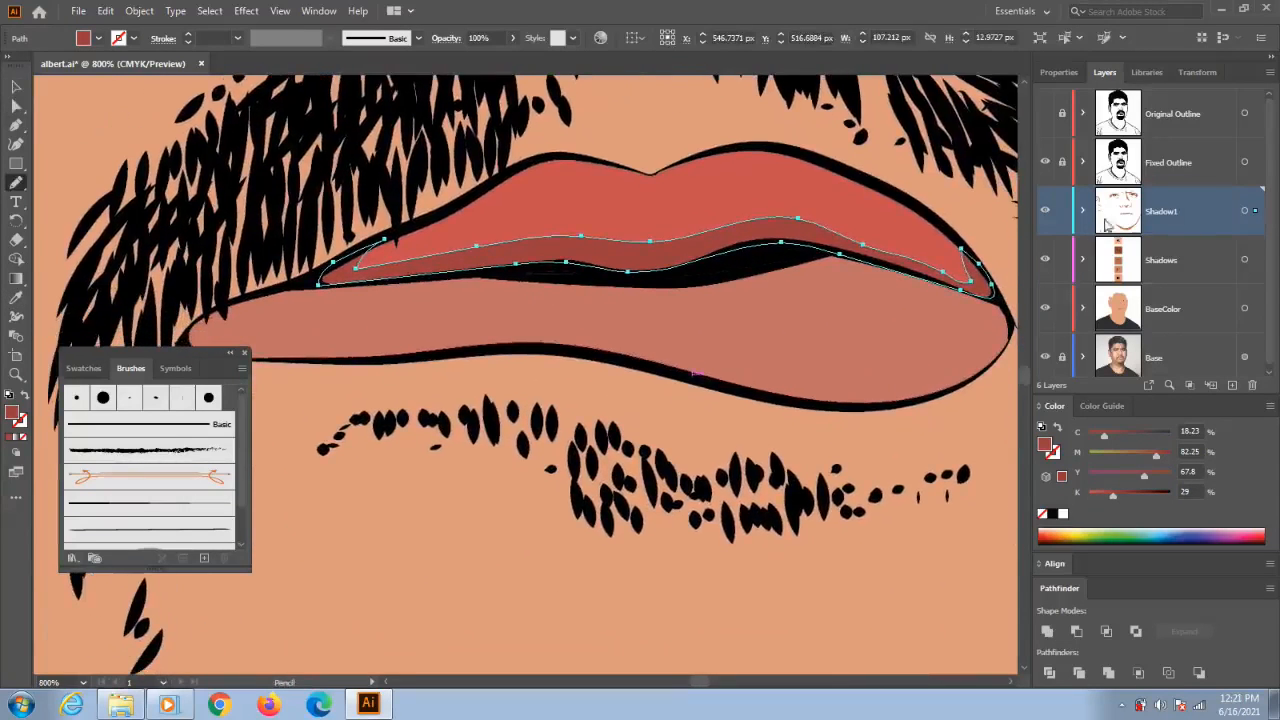
pyautogui.press('v')
pyautogui.press('n')
pyautogui.press('v')
pyautogui.scroll(-3, 657, 443)
pyautogui.click(951, 508)
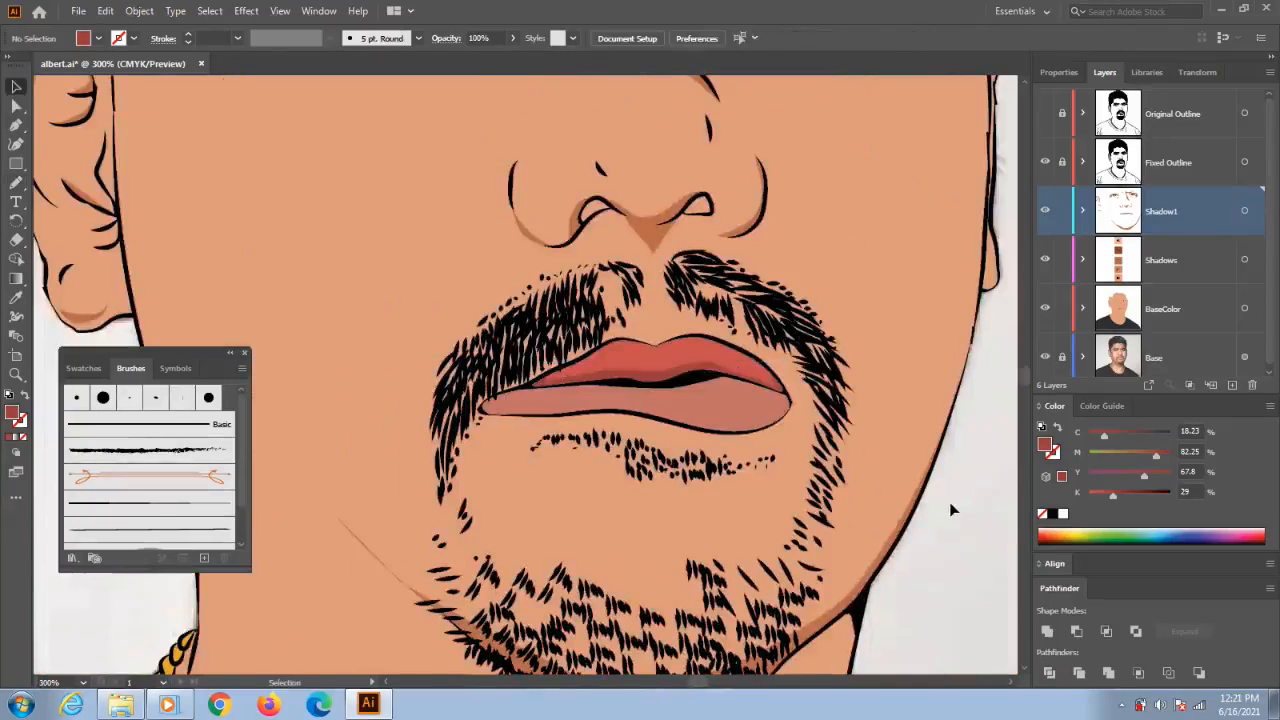
pyautogui.press('n')
pyautogui.scroll(2, 748, 396)
pyautogui.moveTo(694, 410); pyautogui.dragTo(778, 406)
pyautogui.scroll(1, 790, 398)
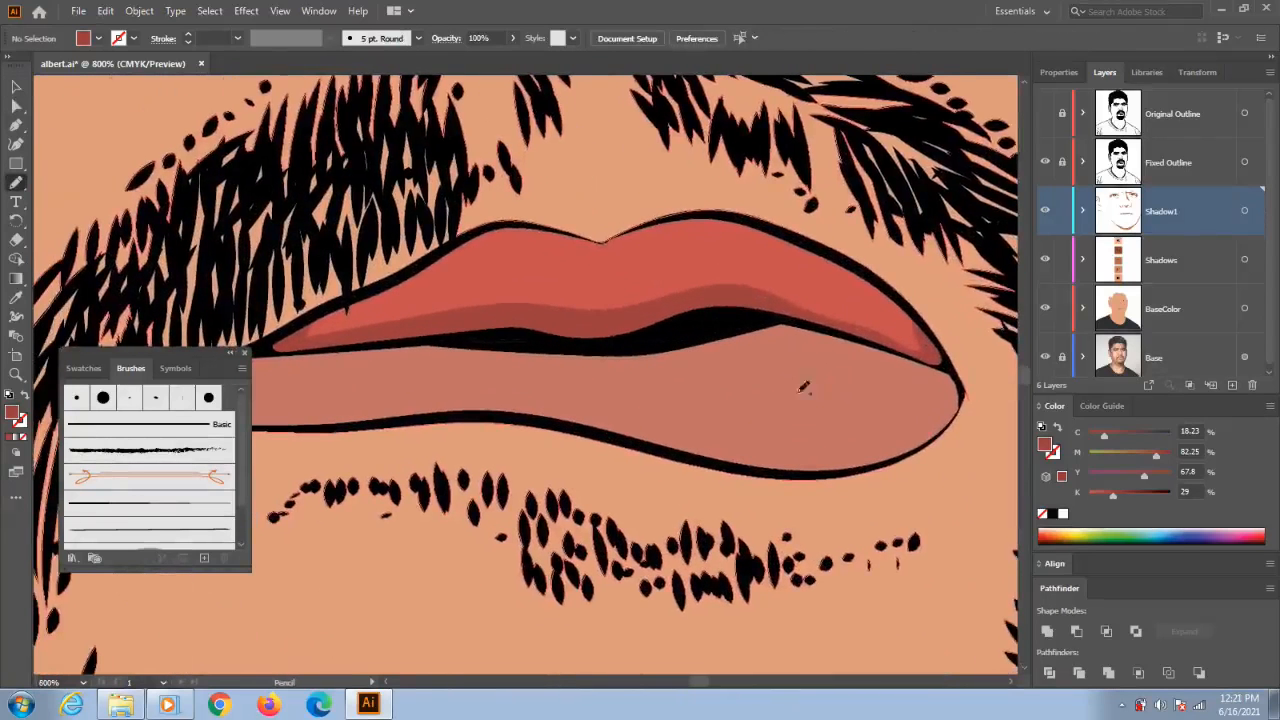
pyautogui.moveTo(965, 398)
pyautogui.mouseDown()
pyautogui.moveTo(869, 336)
pyautogui.moveTo(786, 318)
pyautogui.mouseUp()
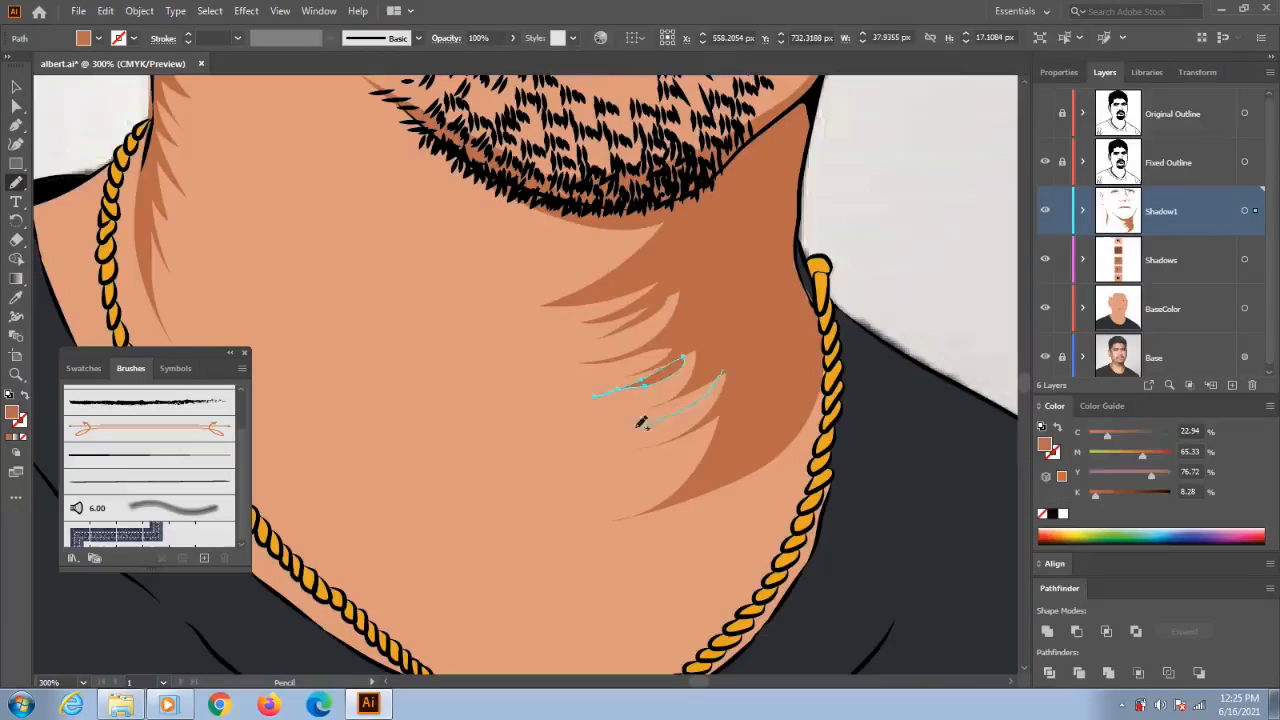
# - Draw thin Pencil spikes, about 38 px wide, along the neck shadow's jagged edge, filled with CMYK 23, 65, 77, 8, and save the file
pyautogui.moveTo(638, 427); pyautogui.dragTo(722, 374)
pyautogui.click(1062, 498)
pyautogui.moveTo(720, 440)
pyautogui.mouseDown()
pyautogui.moveTo(680, 477)
pyautogui.moveTo(720, 440)
pyautogui.mouseUp()
pyautogui.click(1062, 498)
pyautogui.moveTo(697, 365); pyautogui.dragTo(620, 402)
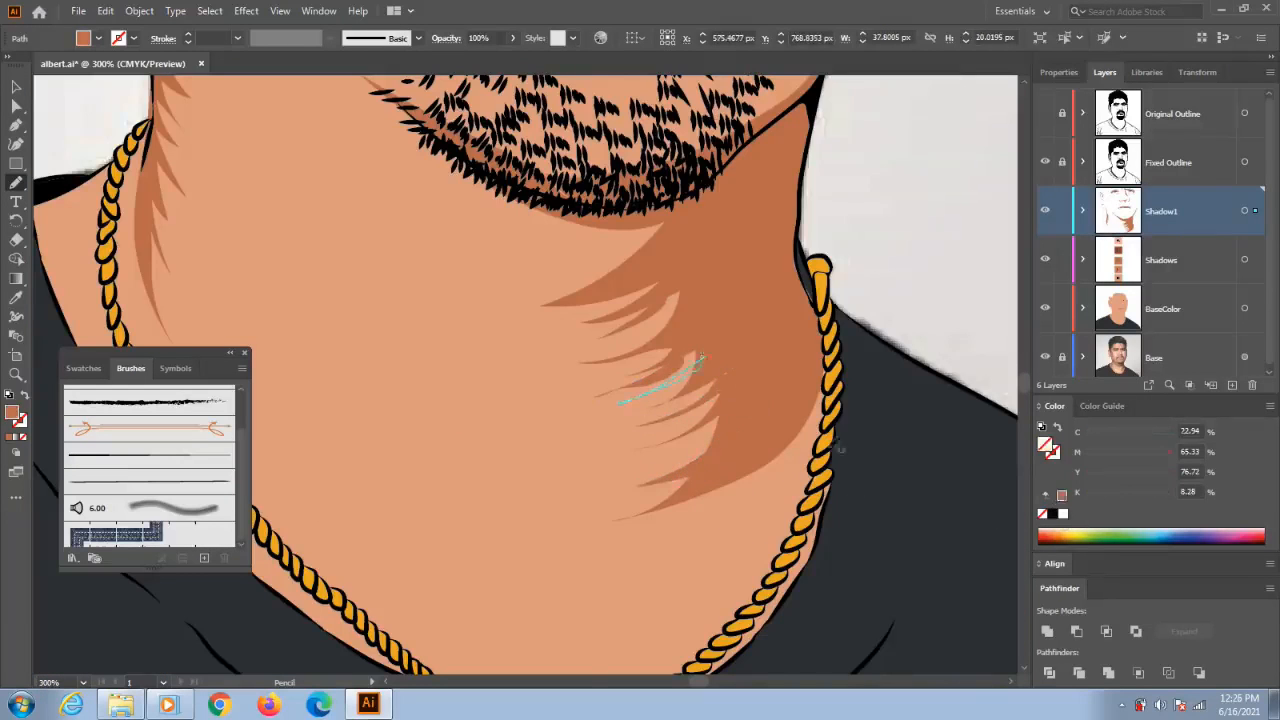
pyautogui.moveTo(673, 505); pyautogui.dragTo(853, 500)
pyautogui.press('ctrl')
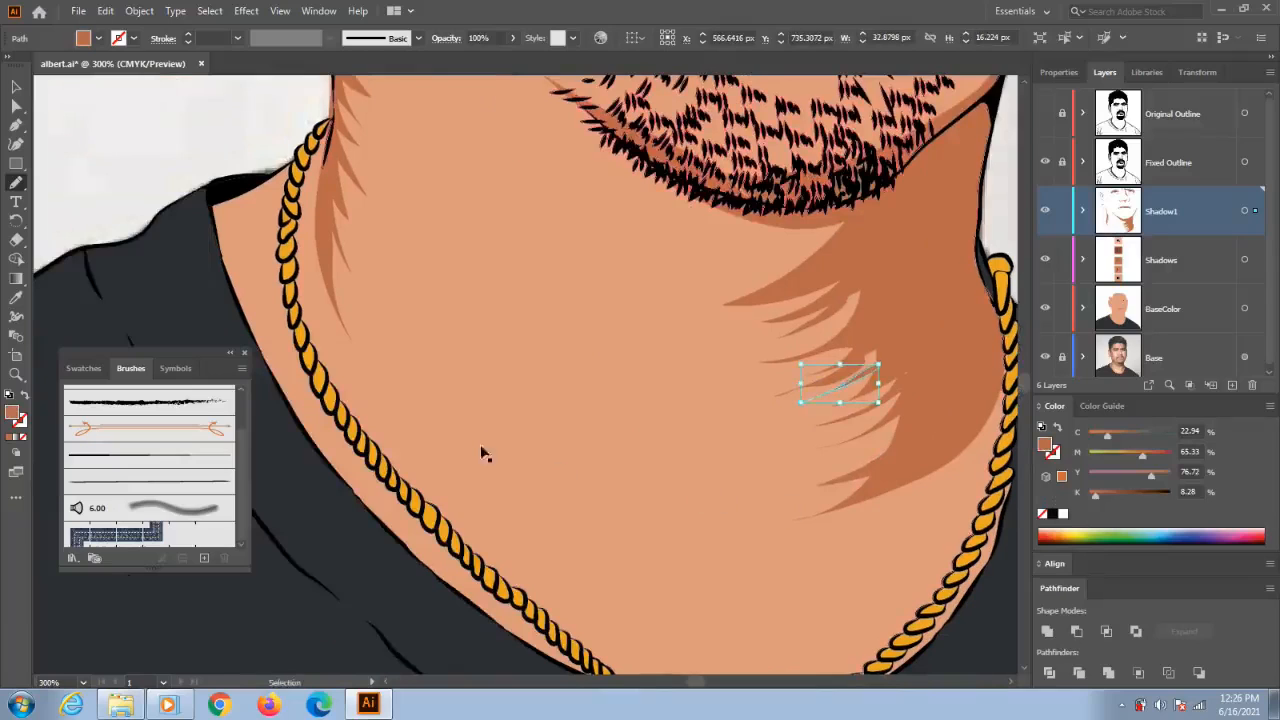
pyautogui.hotkey('ctrl', 's')
# - Switch to the Paintbrush, pick a brush from the Artistic_Paintbrush library and save the file
pyautogui.rightClick(16, 184)
pyautogui.click(80, 184)
pyautogui.scroll(2, 211, 430)
pyautogui.click(73, 558)
pyautogui.moveTo(130, 391)
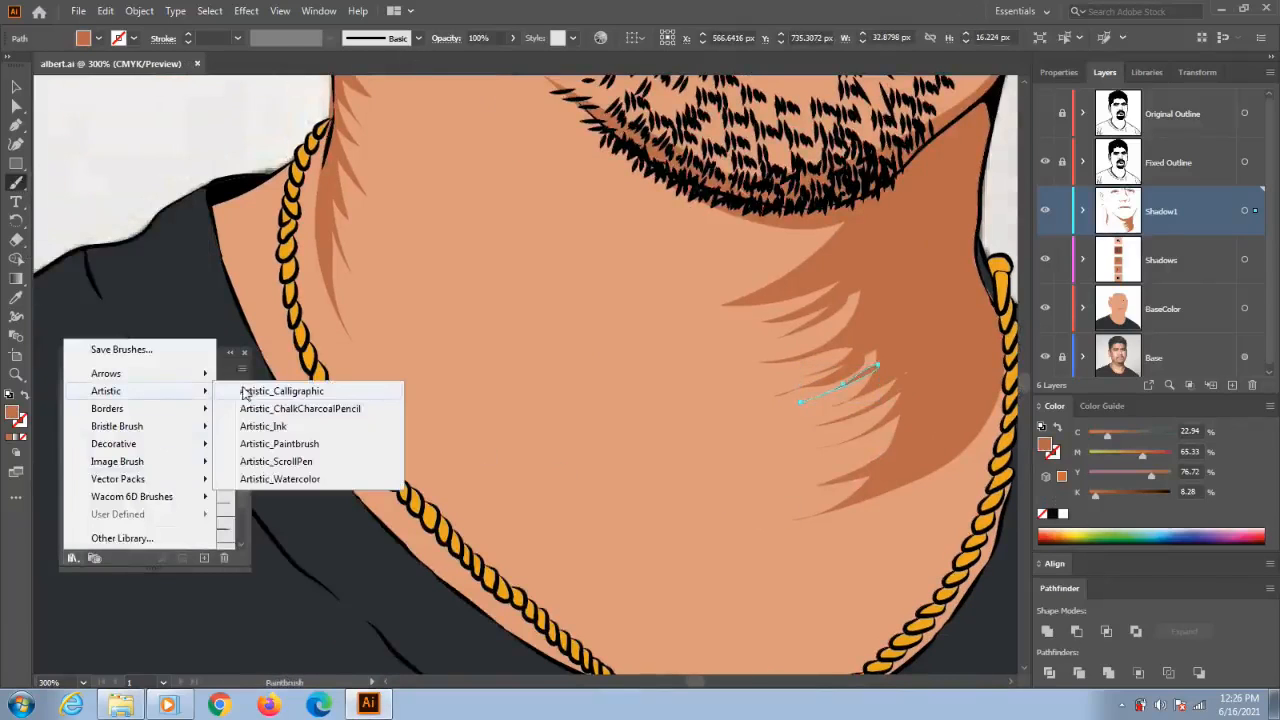
pyautogui.click(279, 444)
pyautogui.moveTo(725, 354); pyautogui.dragTo(726, 368)
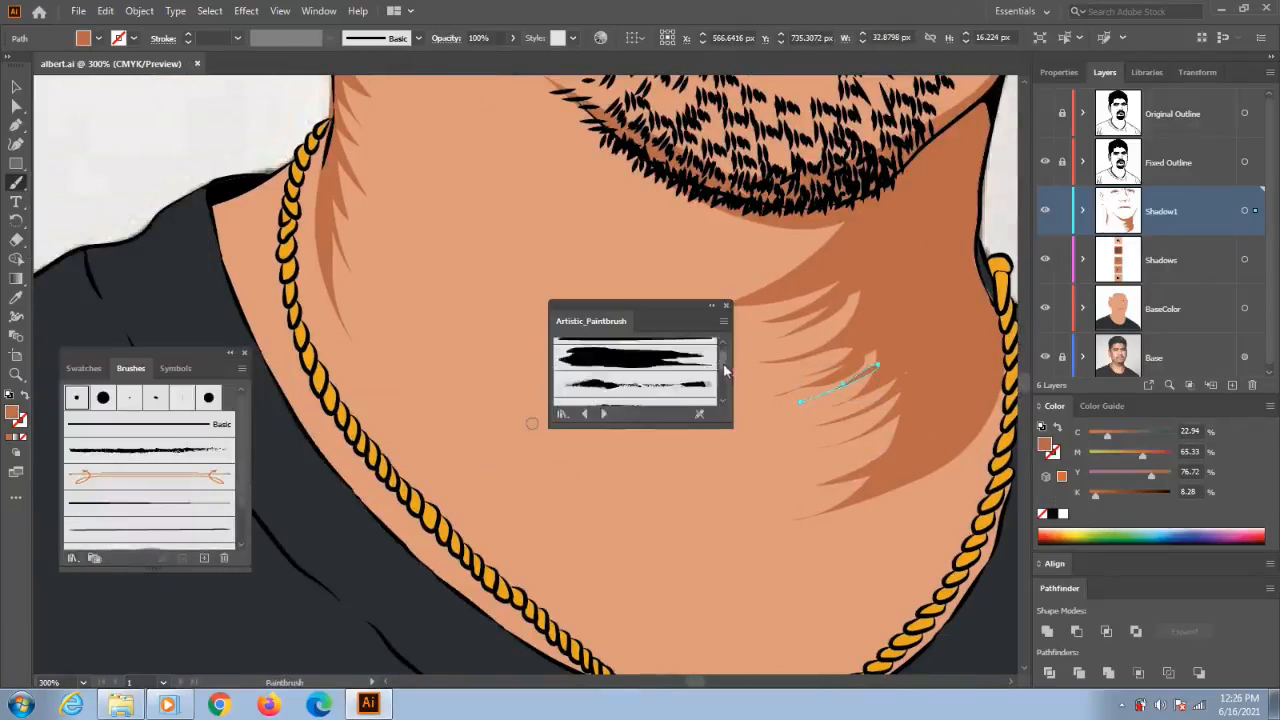
pyautogui.click(640, 358)
pyautogui.moveTo(648, 312); pyautogui.dragTo(328, 238)
pyautogui.hotkey('ctrl', '0')
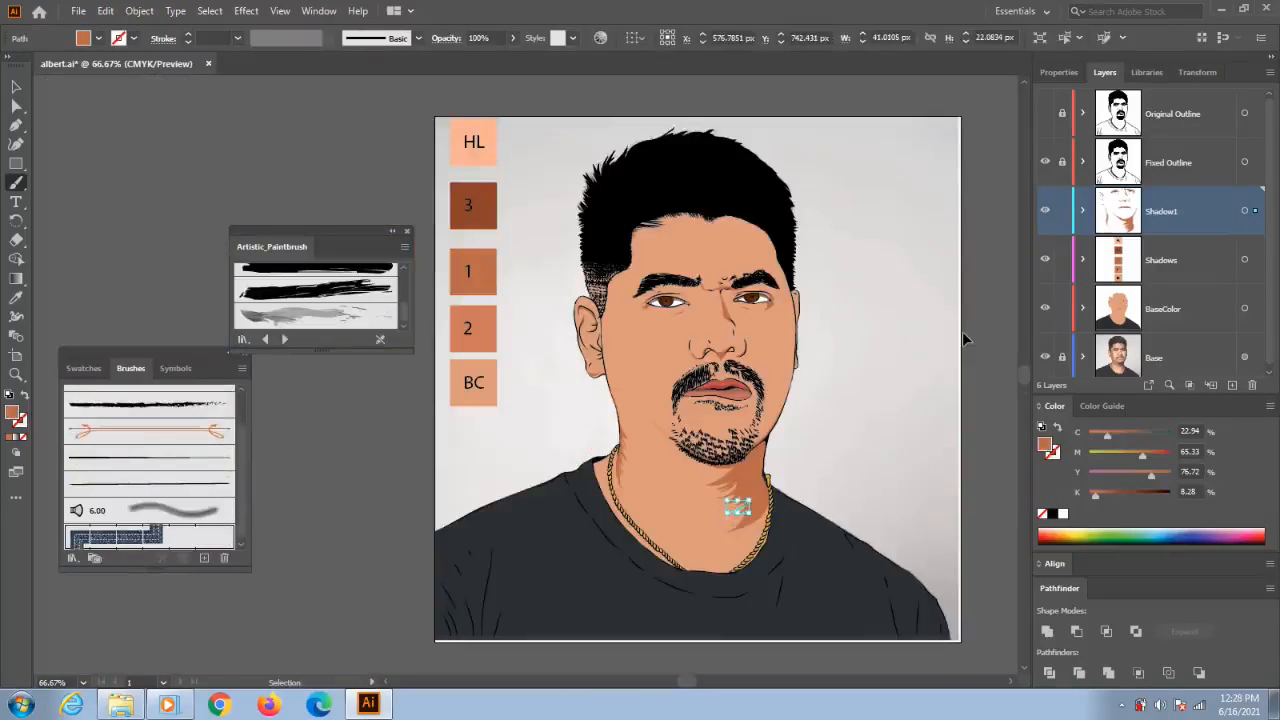
pyautogui.hotkey('ctrl', 's')
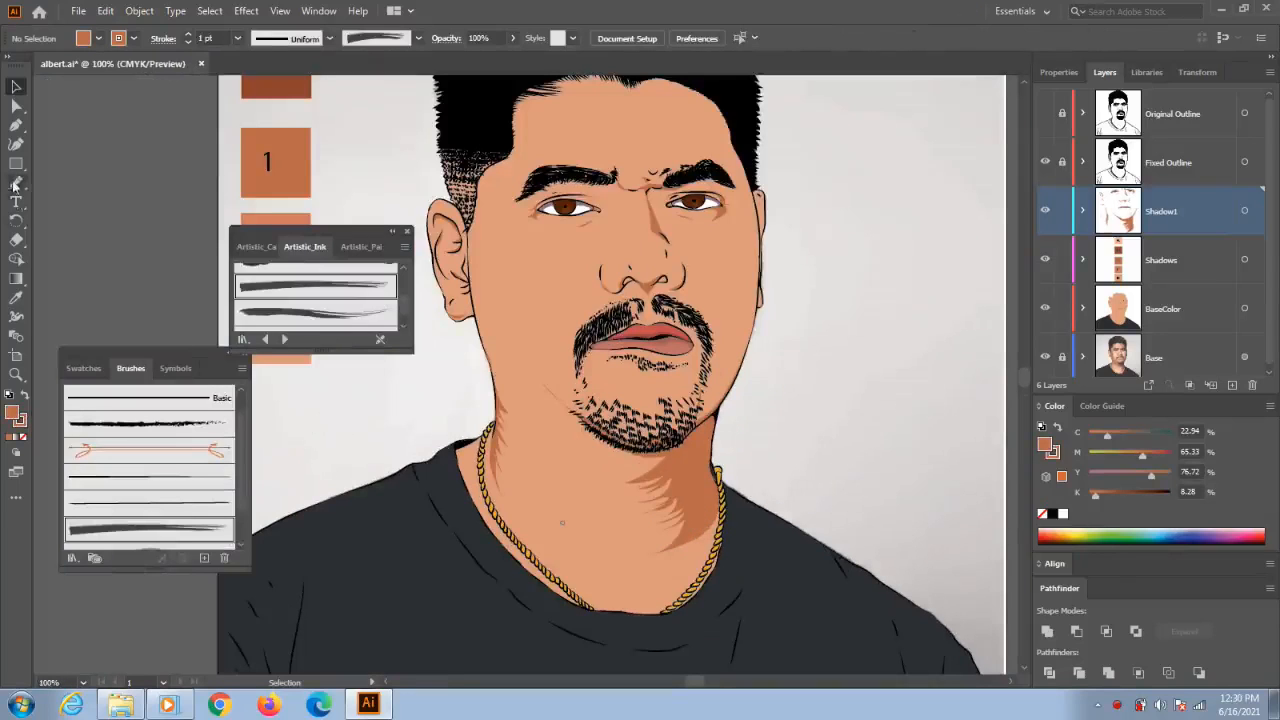
# - Paint several tapered ink brush strokes in the neck shadow color on the background beside the face
pyautogui.click(16, 185)
pyautogui.moveTo(832, 437)
pyautogui.mouseDown()
pyautogui.moveTo(866, 434)
pyautogui.moveTo(812, 481)
pyautogui.mouseUp()
pyautogui.moveTo(913, 401); pyautogui.dragTo(832, 427)
pyautogui.moveTo(898, 388); pyautogui.dragTo(811, 416)
pyautogui.click(350, 318)
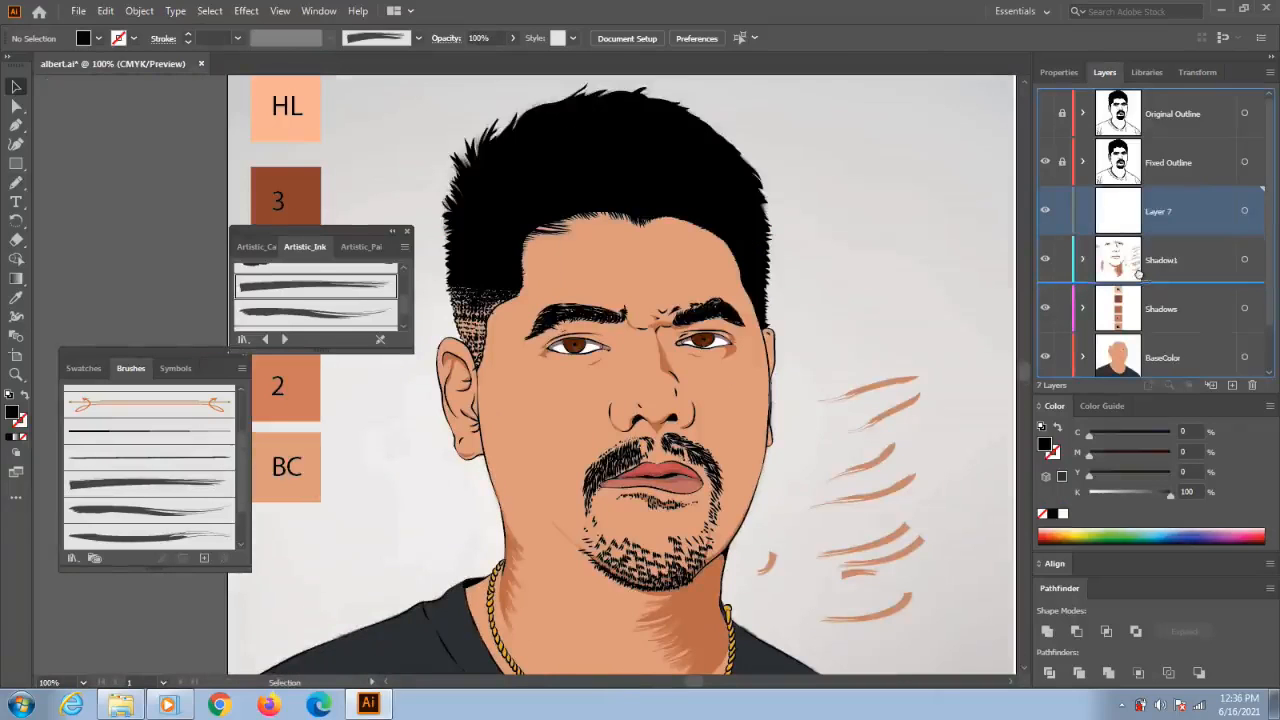
# - Move the new empty layer directly below Shadow1 and rename it Shadow2
pyautogui.moveTo(1140, 274); pyautogui.dragTo(1153, 284)
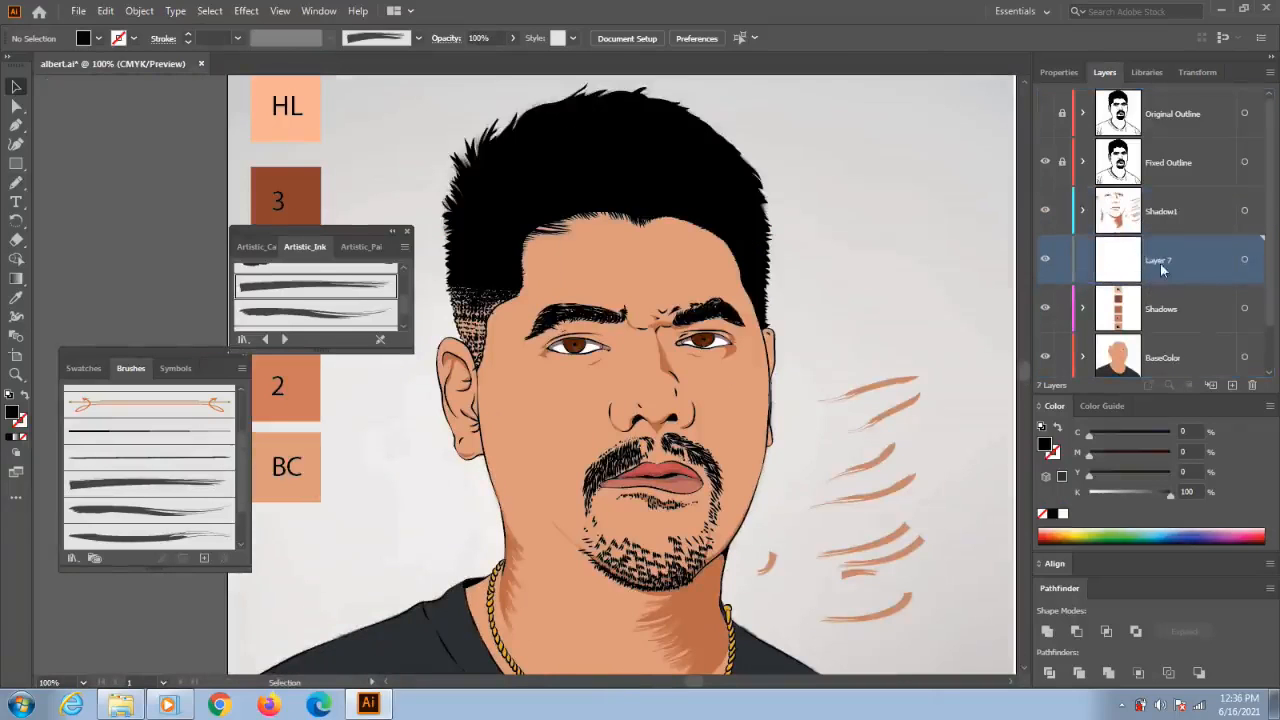
pyautogui.doubleClick(1160, 261)
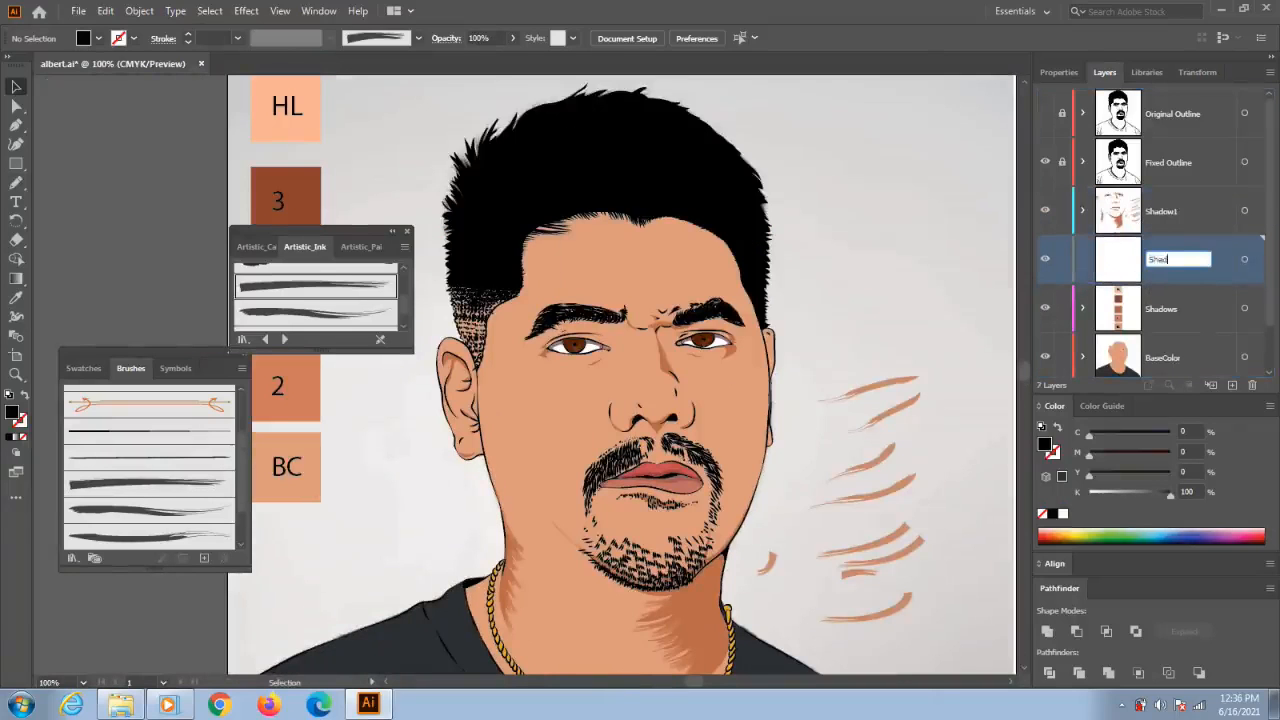
pyautogui.write('Shadow2')
pyautogui.press('Return')
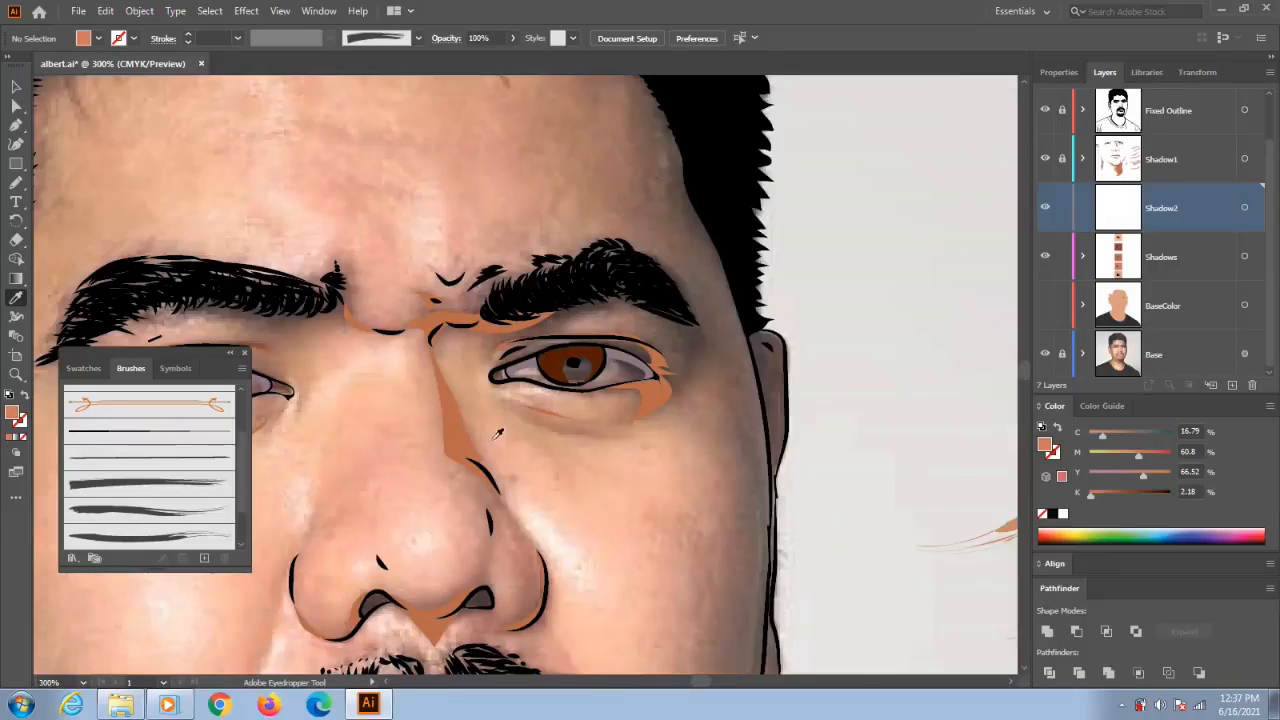
# - On Shadow2, draw Pencil shadow shapes between the nose bridge and the inner eye corner in CMYK 17, 61, 67, 2
pyautogui.scroll(1, 492, 400)
pyautogui.press('n')
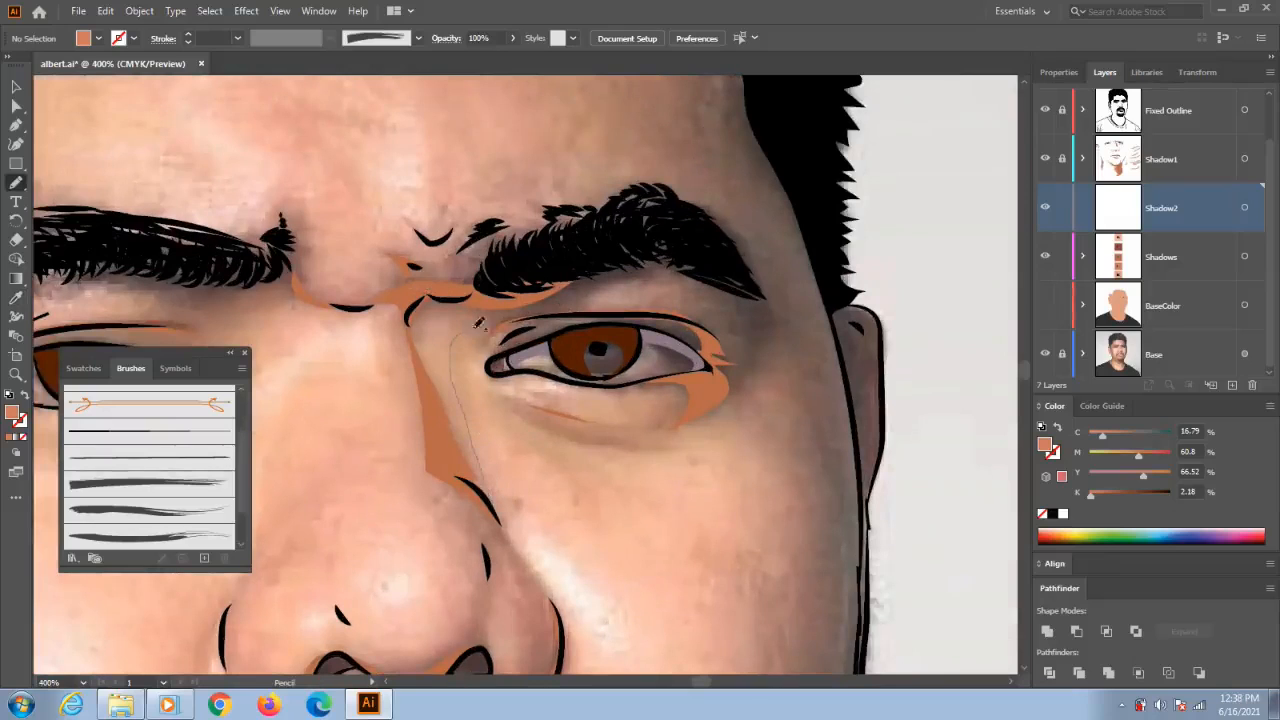
pyautogui.moveTo(518, 322)
pyautogui.mouseDown()
pyautogui.moveTo(594, 316)
pyautogui.moveTo(587, 298)
pyautogui.moveTo(665, 214)
pyautogui.moveTo(658, 190)
pyautogui.moveTo(498, 215)
pyautogui.moveTo(450, 246)
pyautogui.mouseUp()
pyautogui.moveTo(421, 350); pyautogui.dragTo(443, 422)
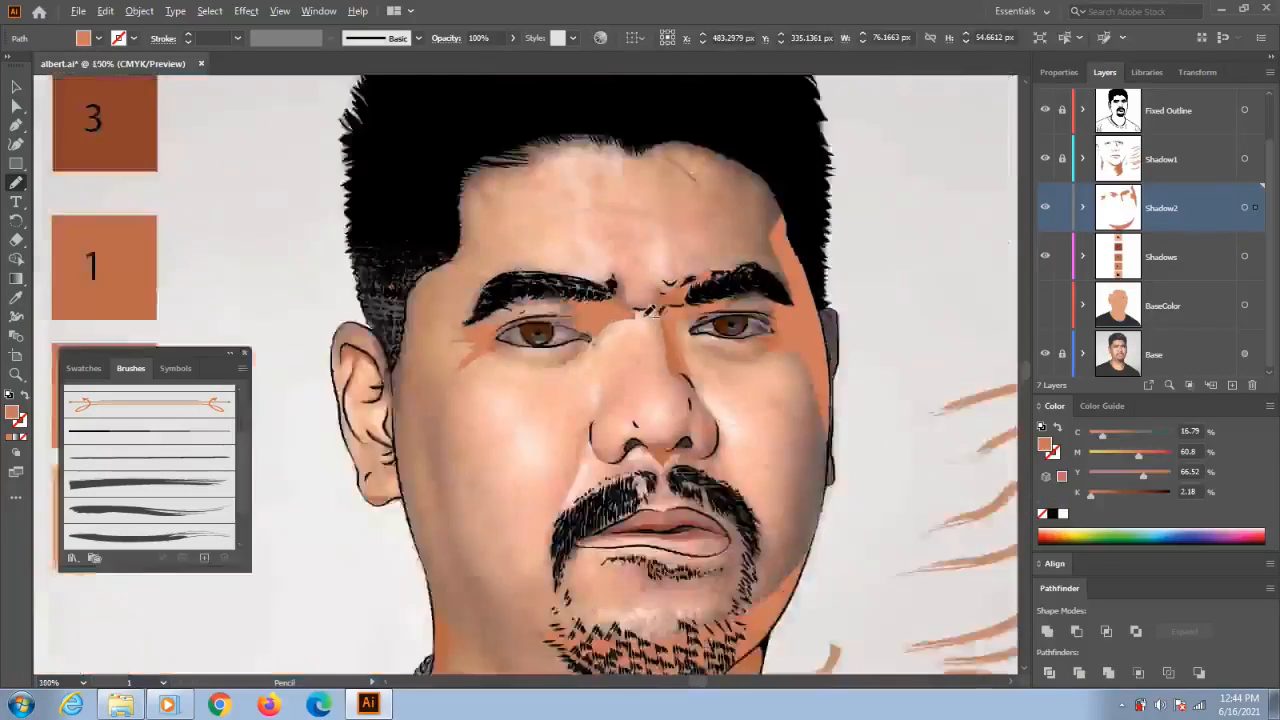
# - Draw Pencil shadow shapes inside the folds of the ear with the same Shadow2 color
pyautogui.moveTo(615, 392)
pyautogui.mouseDown()
pyautogui.moveTo(640, 336)
pyautogui.moveTo(631, 284)
pyautogui.mouseUp()
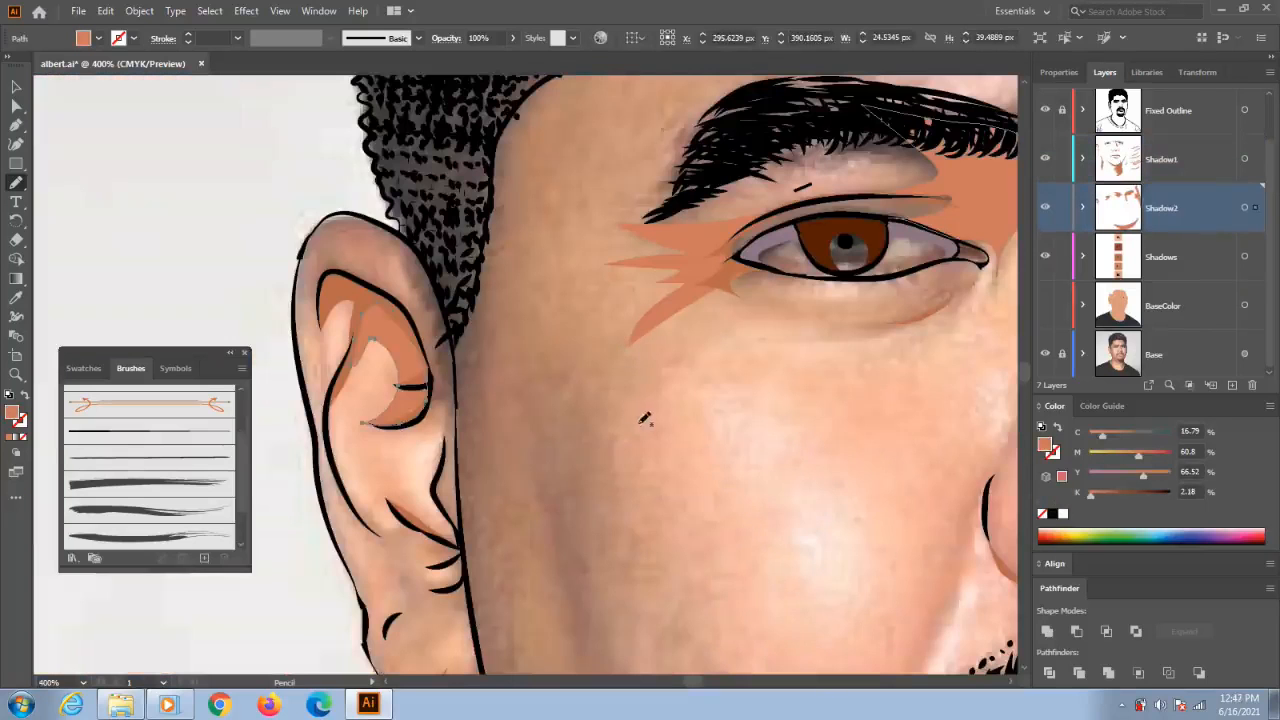
pyautogui.moveTo(543, 415)
pyautogui.mouseDown()
pyautogui.moveTo(529, 371)
pyautogui.moveTo(494, 349)
pyautogui.moveTo(529, 337)
pyautogui.moveTo(551, 309)
pyautogui.mouseUp()
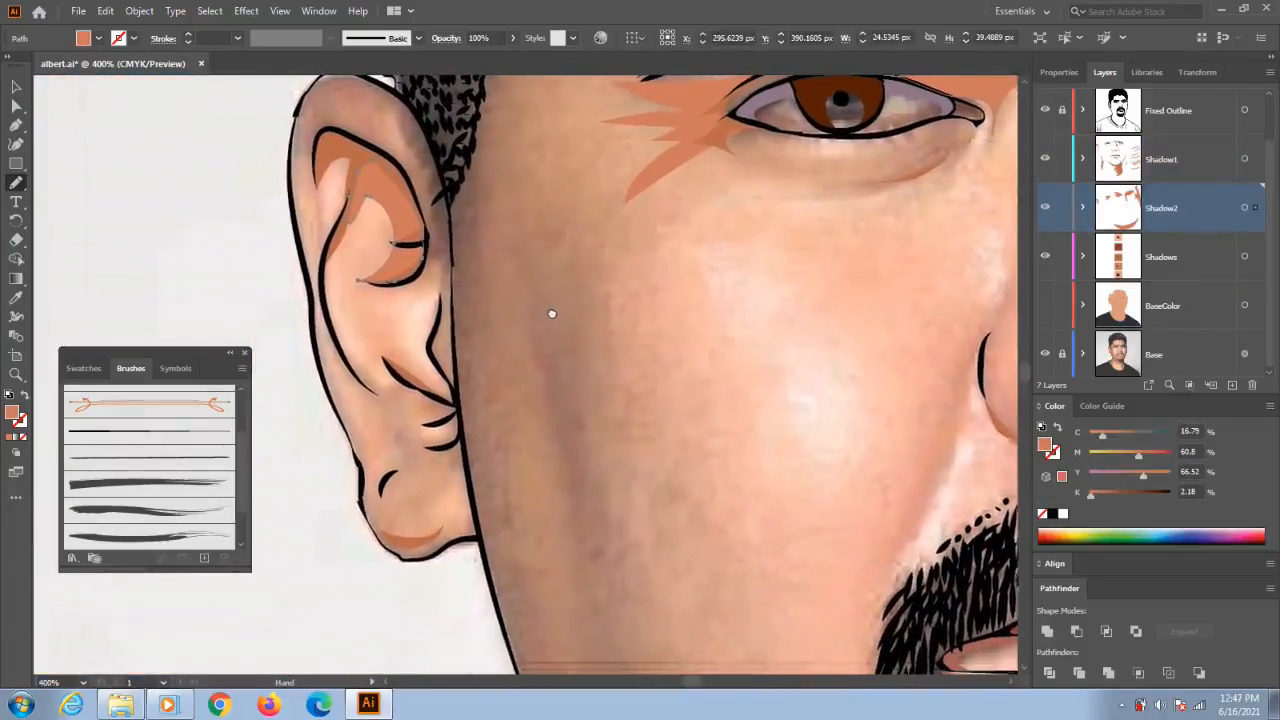
pyautogui.moveTo(346, 264); pyautogui.dragTo(350, 306)
pyautogui.moveTo(424, 378)
pyautogui.mouseDown()
pyautogui.moveTo(443, 374)
pyautogui.moveTo(348, 270)
pyautogui.mouseUp()
# - Fill the shape behind the faded side hair with dark brown, CMYK 17, 61, 67, 54
pyautogui.press(',')
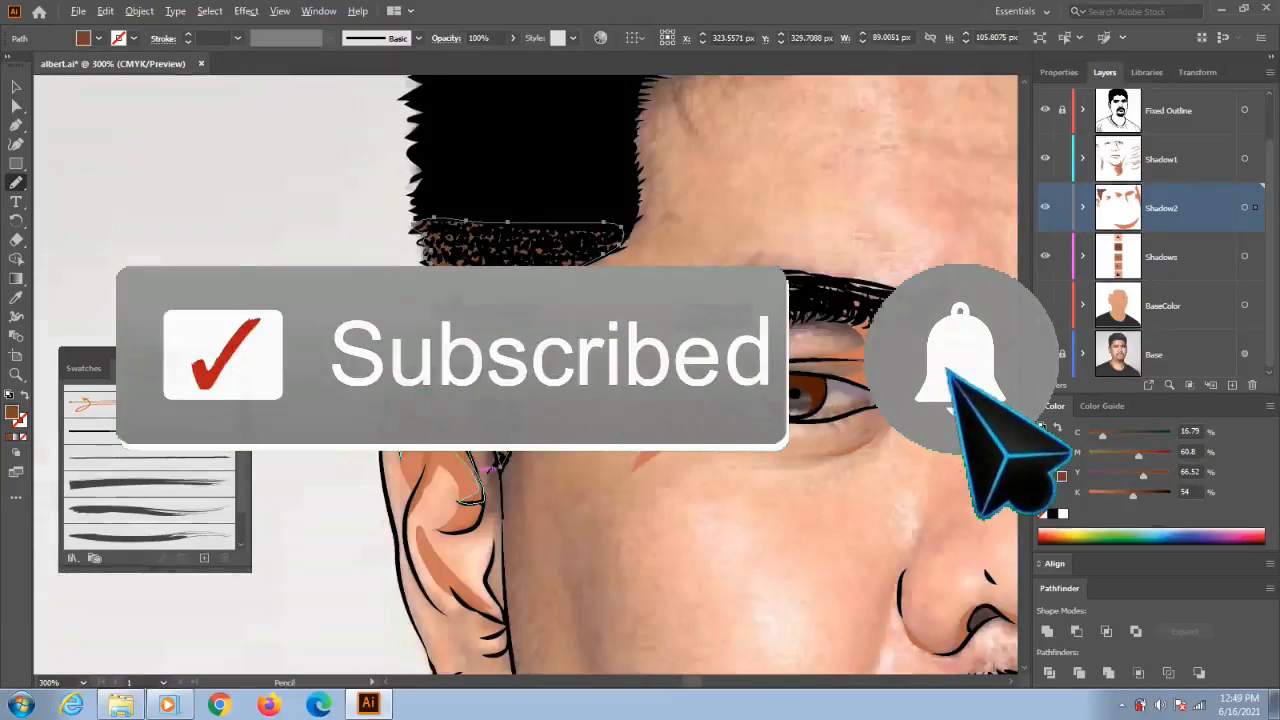
pyautogui.hotkey('ctrl', '-')
pyautogui.hotkey('ctrl', '-')
pyautogui.hotkey('ctrl', '-')
pyautogui.hotkey('ctrl', '-')
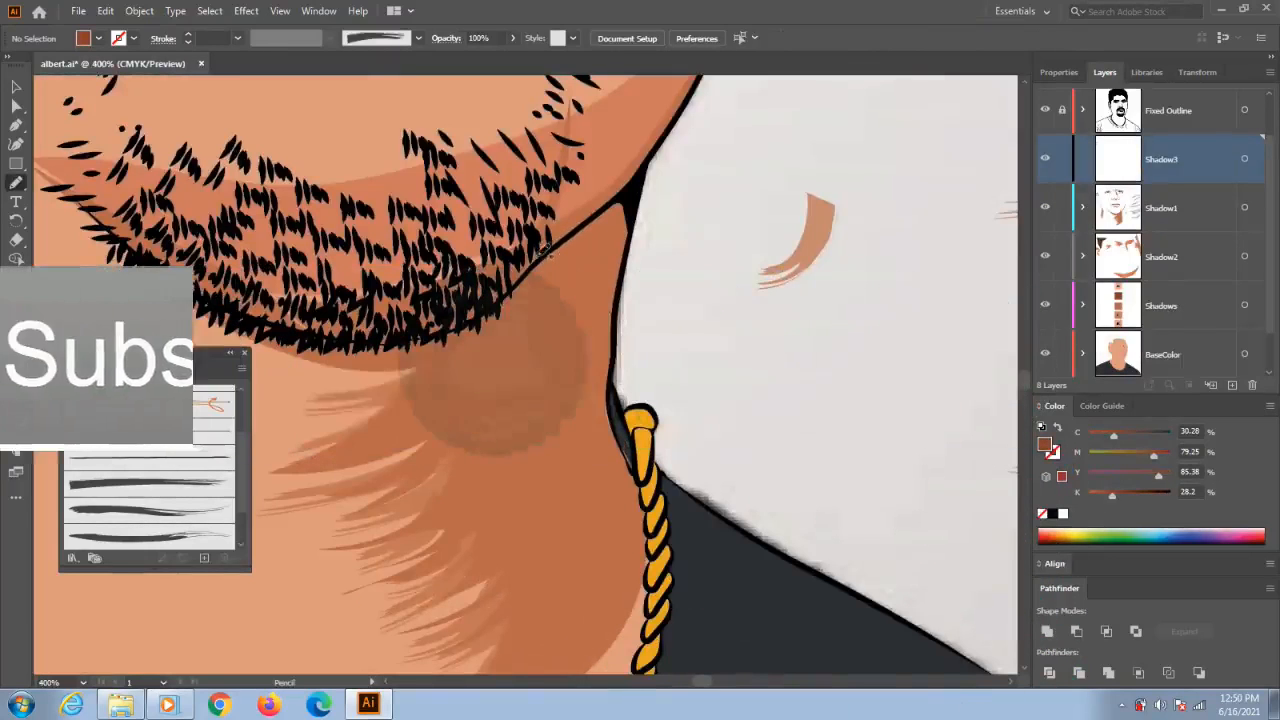
# - On the Shadow3 layer, draw a jagged Pencil shadow about 51 by 105 px along the neck below the jaw, filled with CMYK 30, 79, 85, 28
pyautogui.moveTo(548, 254)
pyautogui.mouseDown()
pyautogui.moveTo(595, 359)
pyautogui.moveTo(605, 452)
pyautogui.moveTo(648, 521)
pyautogui.moveTo(612, 398)
pyautogui.moveTo(621, 290)
pyautogui.mouseUp()
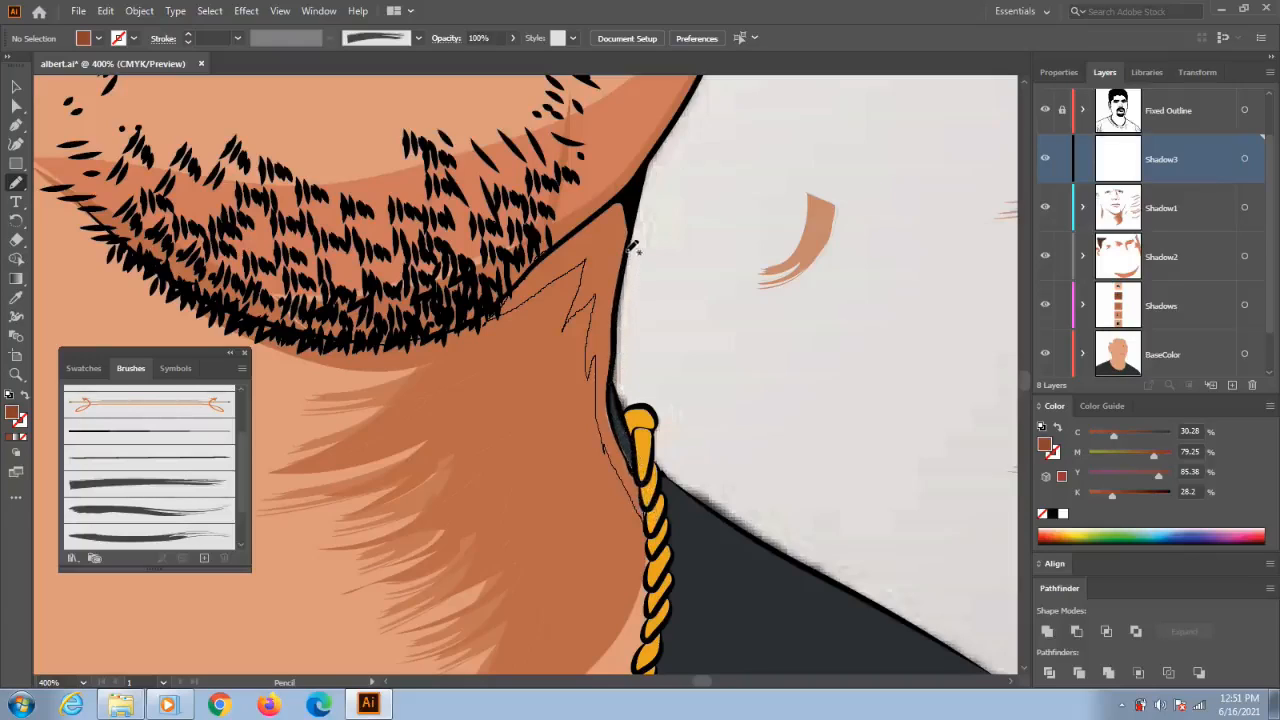
pyautogui.moveTo(632, 246)
pyautogui.mouseDown()
pyautogui.moveTo(618, 194)
pyautogui.moveTo(559, 241)
pyautogui.mouseUp()
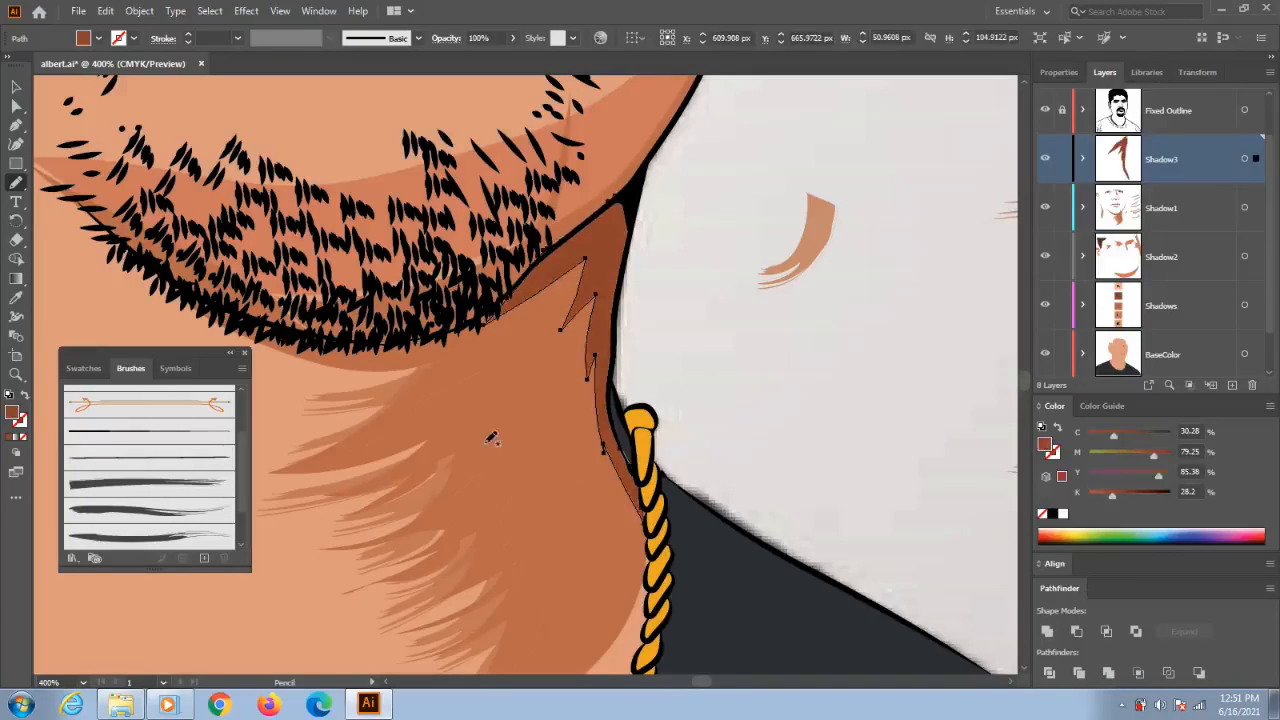
pyautogui.press('space')
pyautogui.moveTo(474, 443)
pyautogui.mouseDown()
pyautogui.moveTo(606, 503)
pyautogui.moveTo(801, 541)
pyautogui.mouseUp()
pyautogui.scroll(1, 741, 493)
pyautogui.scroll(-1, 660, 468)
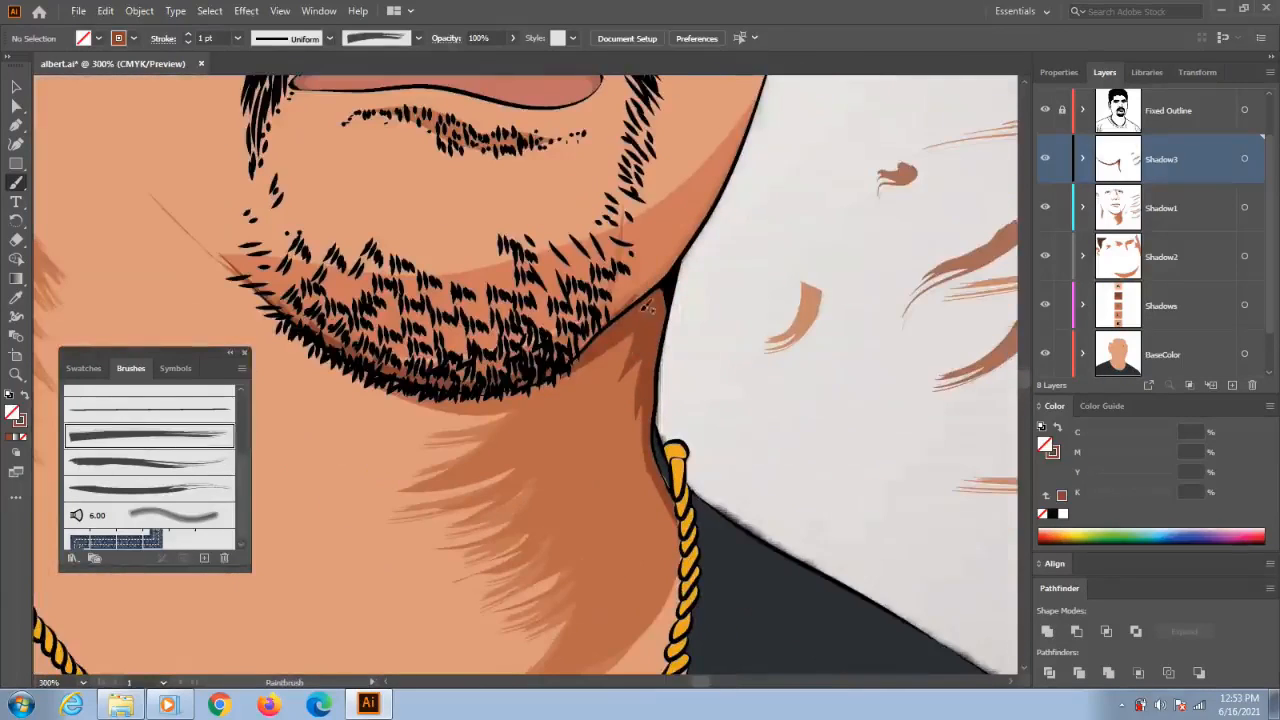
# - On the Shadow3 layer, feather the shadows on both sides of the neck with short 1 pt Paintbrush strokes
pyautogui.moveTo(649, 326)
pyautogui.mouseDown()
pyautogui.moveTo(638, 424)
pyautogui.moveTo(657, 499)
pyautogui.mouseUp()
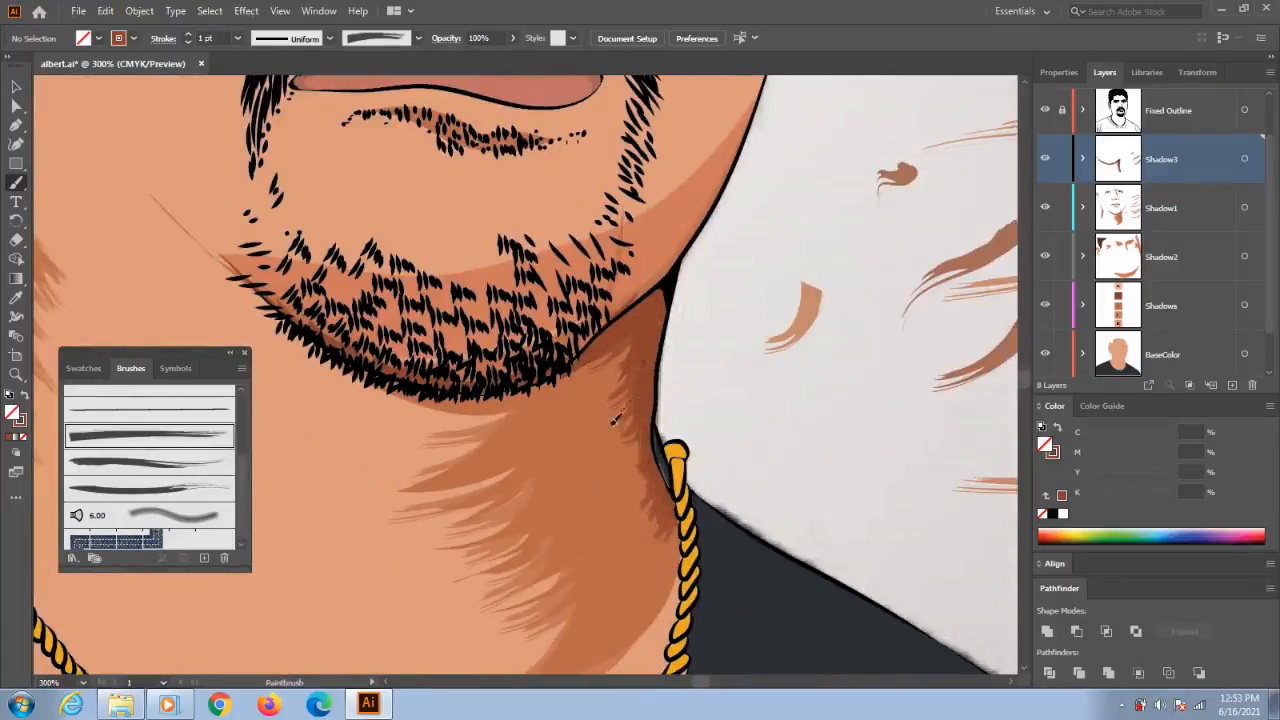
pyautogui.moveTo(613, 422); pyautogui.dragTo(602, 437)
pyautogui.moveTo(648, 362)
pyautogui.mouseDown()
pyautogui.moveTo(644, 422)
pyautogui.moveTo(618, 463)
pyautogui.mouseUp()
pyautogui.moveTo(652, 414)
pyautogui.mouseDown()
pyautogui.moveTo(635, 484)
pyautogui.moveTo(656, 544)
pyautogui.mouseUp()
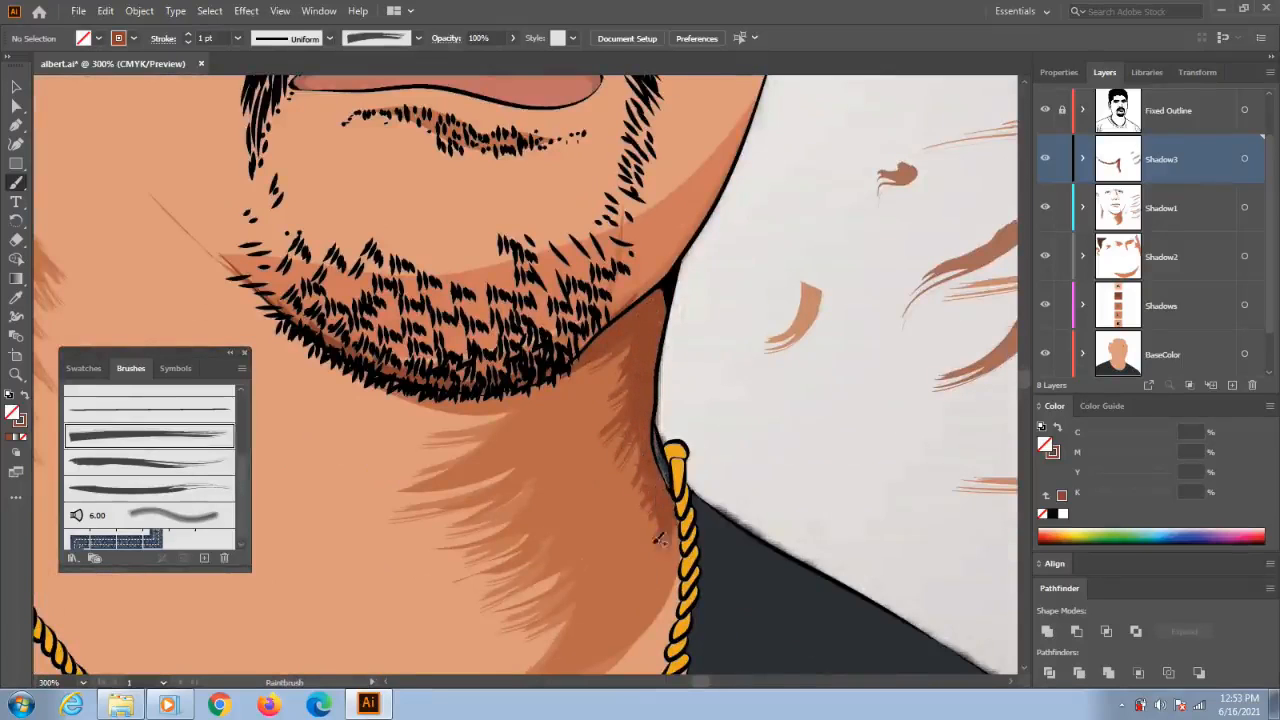
pyautogui.moveTo(256, 482)
pyautogui.keyDown('space'); pyautogui.mouseDown()
pyautogui.moveTo(549, 477)
pyautogui.moveTo(664, 511)
pyautogui.mouseUp(); pyautogui.keyUp('space')
pyautogui.moveTo(540, 285)
pyautogui.mouseDown()
pyautogui.moveTo(568, 470)
pyautogui.moveTo(522, 632)
pyautogui.mouseUp()
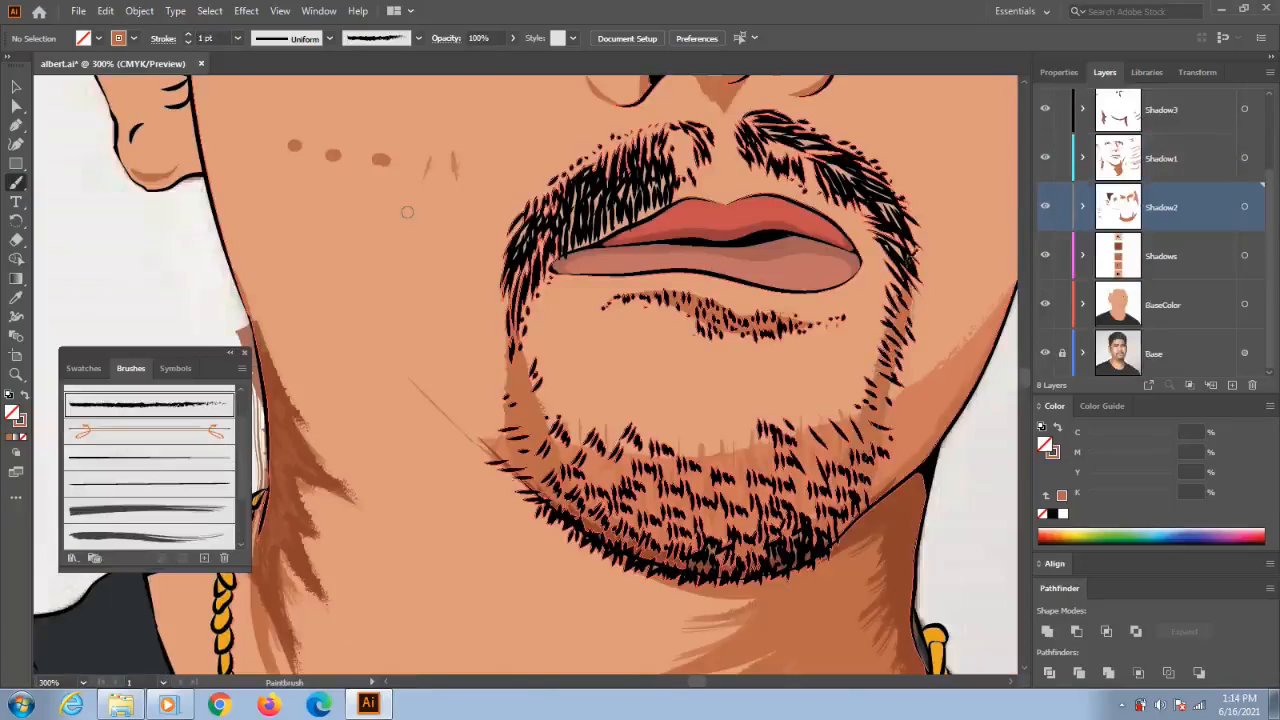
# - On the Shadow2 layer, brush rough-textured 1 pt shadow strokes through the hair patch below the lower lip
pyautogui.scroll(-5, 407, 212)
pyautogui.scroll(6, 455, 440)
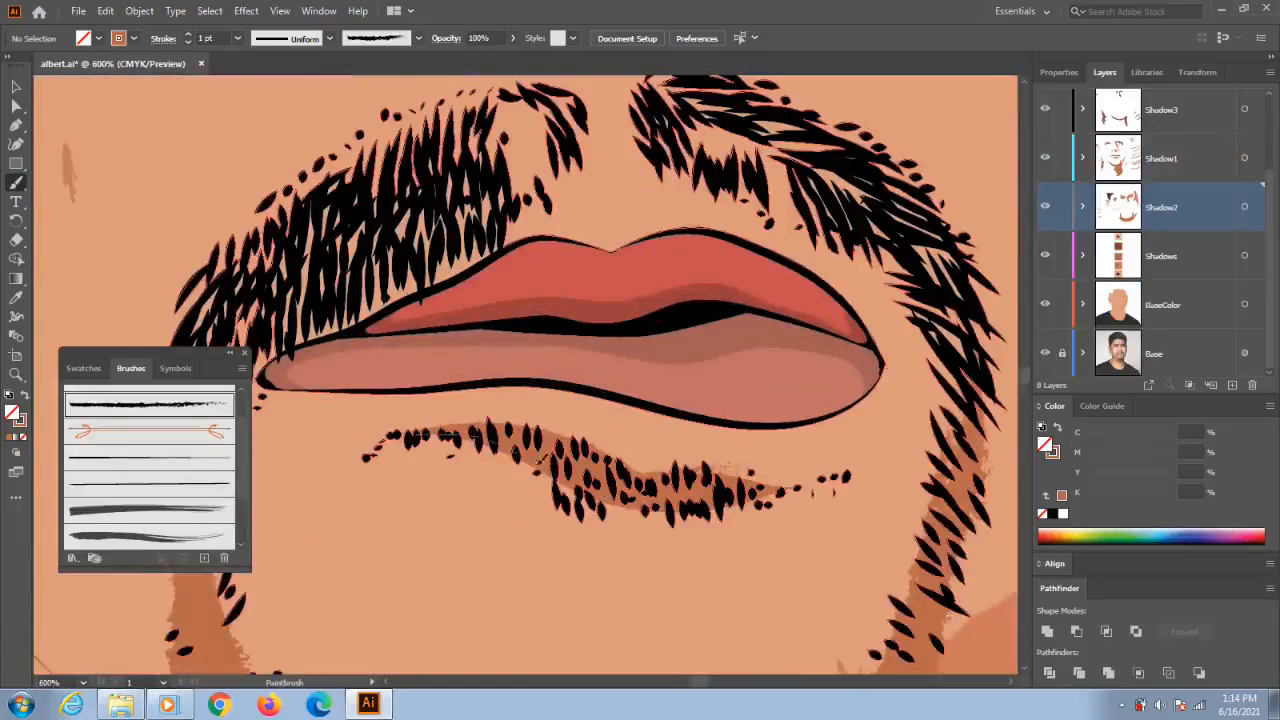
pyautogui.moveTo(720, 500); pyautogui.dragTo(530, 470)
pyautogui.moveTo(490, 420)
pyautogui.mouseDown()
pyautogui.moveTo(590, 434)
pyautogui.moveTo(650, 476)
pyautogui.moveTo(465, 422)
pyautogui.moveTo(785, 480)
pyautogui.mouseUp()
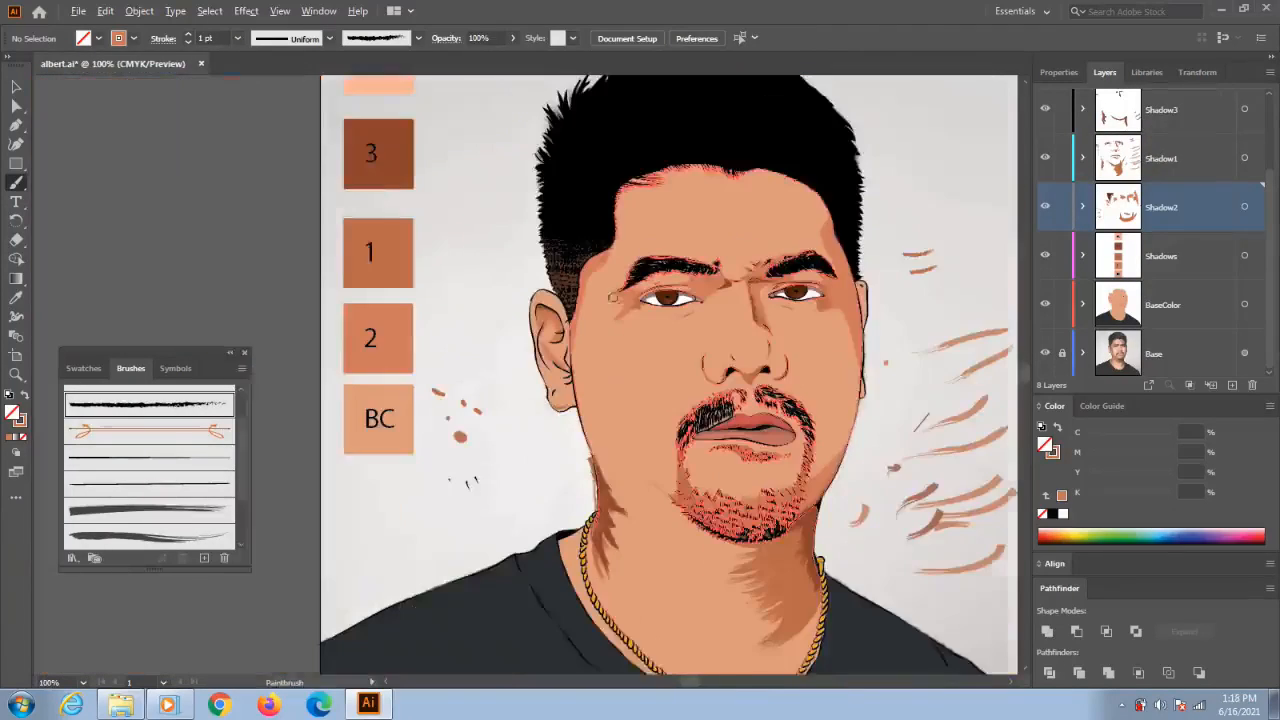
# - Delete all the leftover test strokes and dots on the background on both sides of the face, and save the document
pyautogui.hscroll(2, 670, 375)
pyautogui.press('v')
pyautogui.click(860, 320)
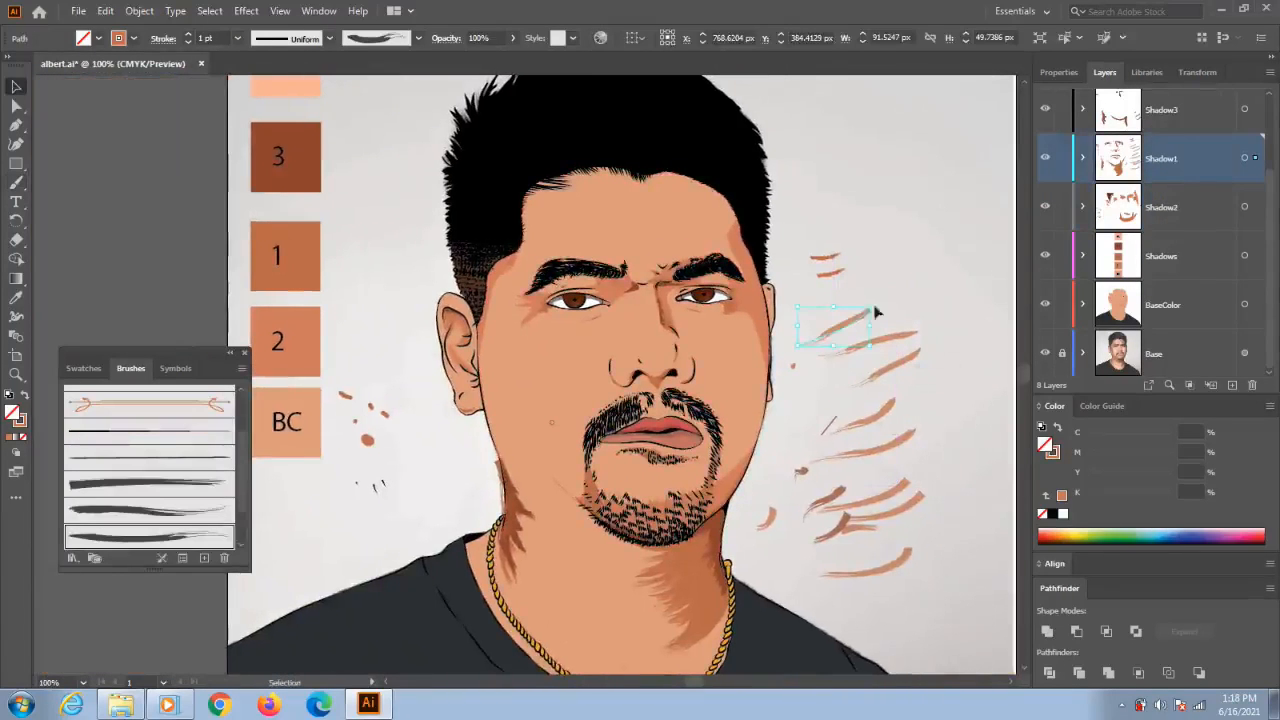
pyautogui.moveTo(807, 241); pyautogui.dragTo(935, 590)
pyautogui.press('Delete')
pyautogui.moveTo(838, 493); pyautogui.dragTo(788, 460)
pyautogui.press('Delete')
pyautogui.moveTo(797, 543); pyautogui.dragTo(761, 510)
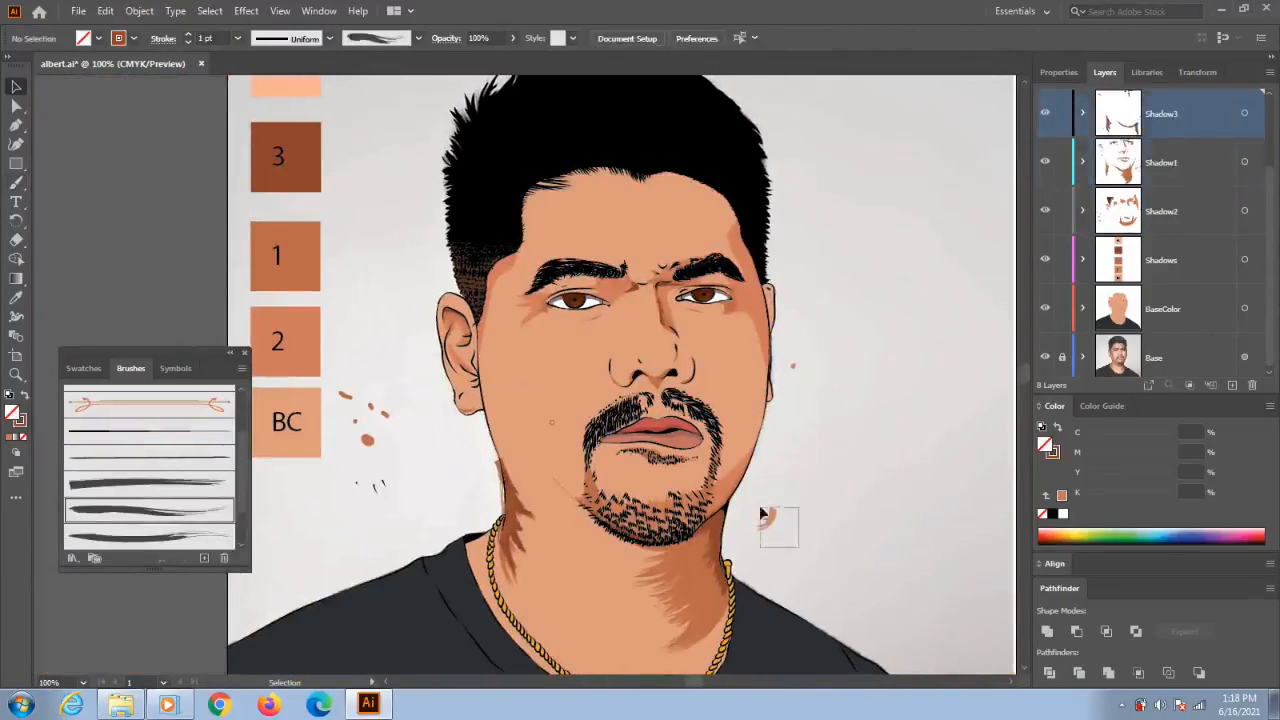
pyautogui.press('Delete')
pyautogui.moveTo(812, 378); pyautogui.dragTo(791, 356)
pyautogui.press('Delete')
pyautogui.moveTo(414, 495); pyautogui.dragTo(334, 378)
pyautogui.press('Delete')
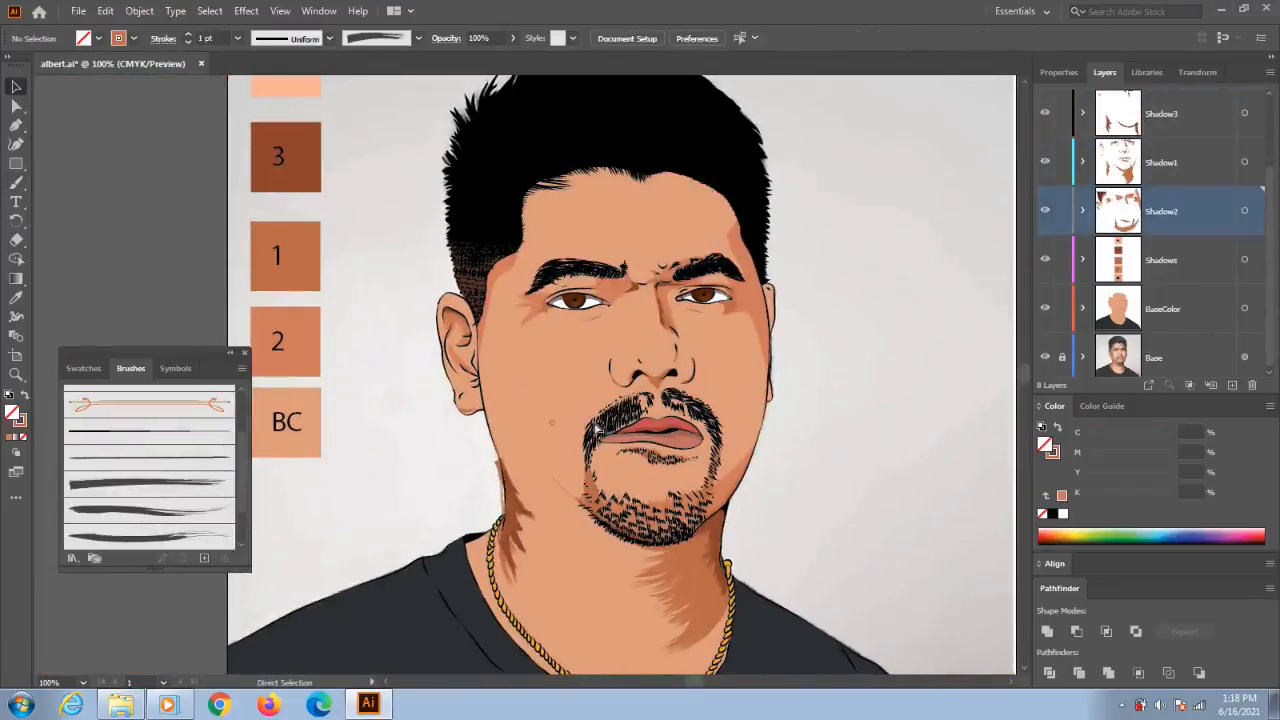
pyautogui.hotkey('ctrl', 's')
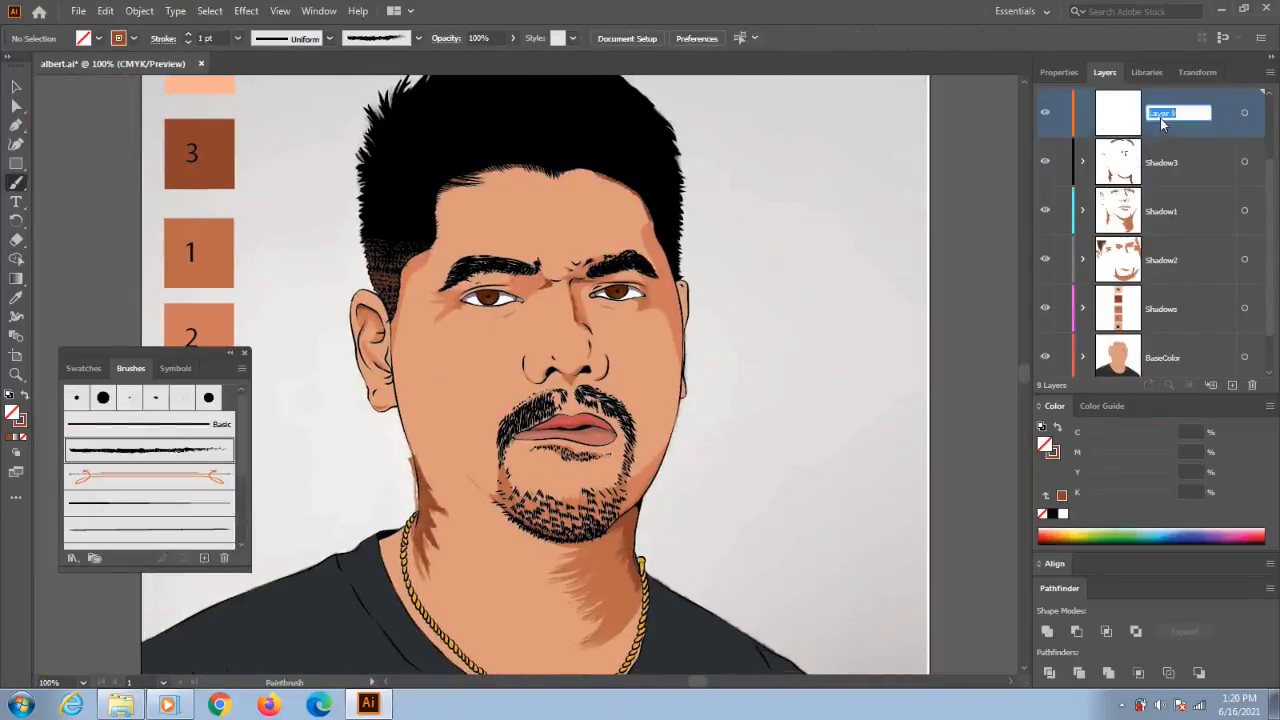
# - Name the new layer HL and draw thin Pencil highlights under the eye and, about 33 by 50 px, on the forehead near the hairline
pyautogui.write('Fill')
pyautogui.press('Return')
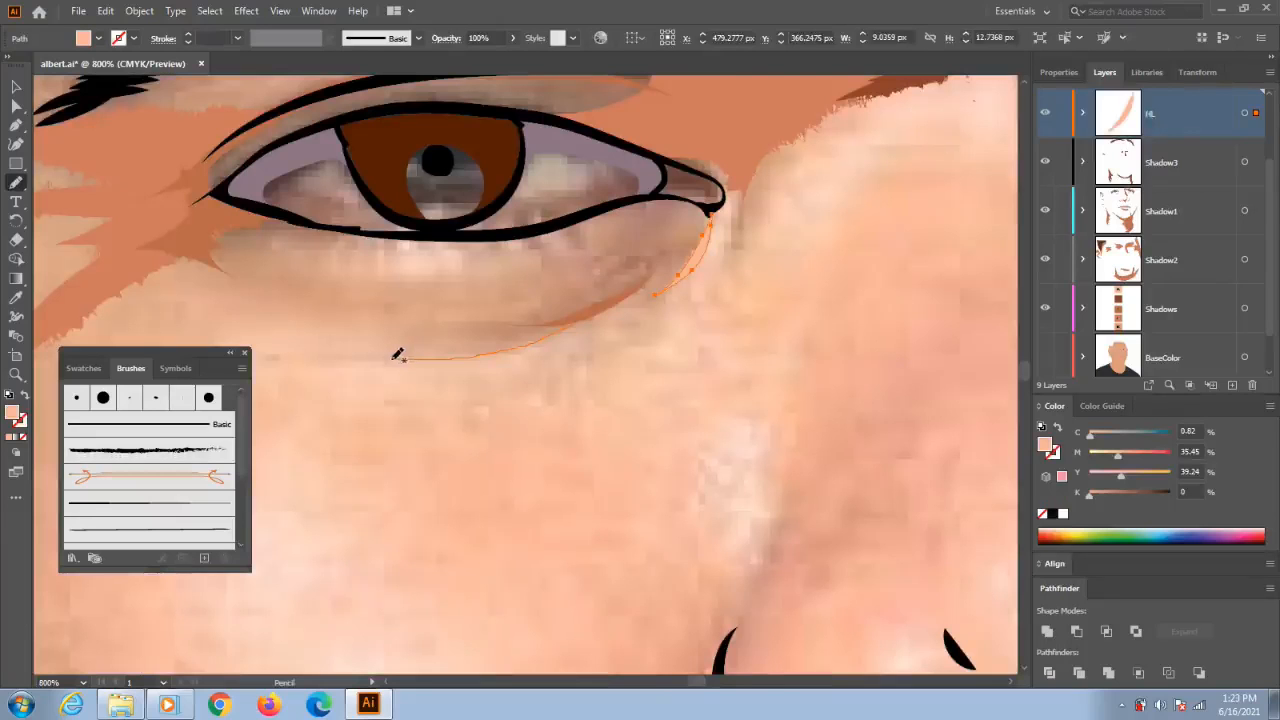
pyautogui.moveTo(490, 358); pyautogui.dragTo(582, 316)
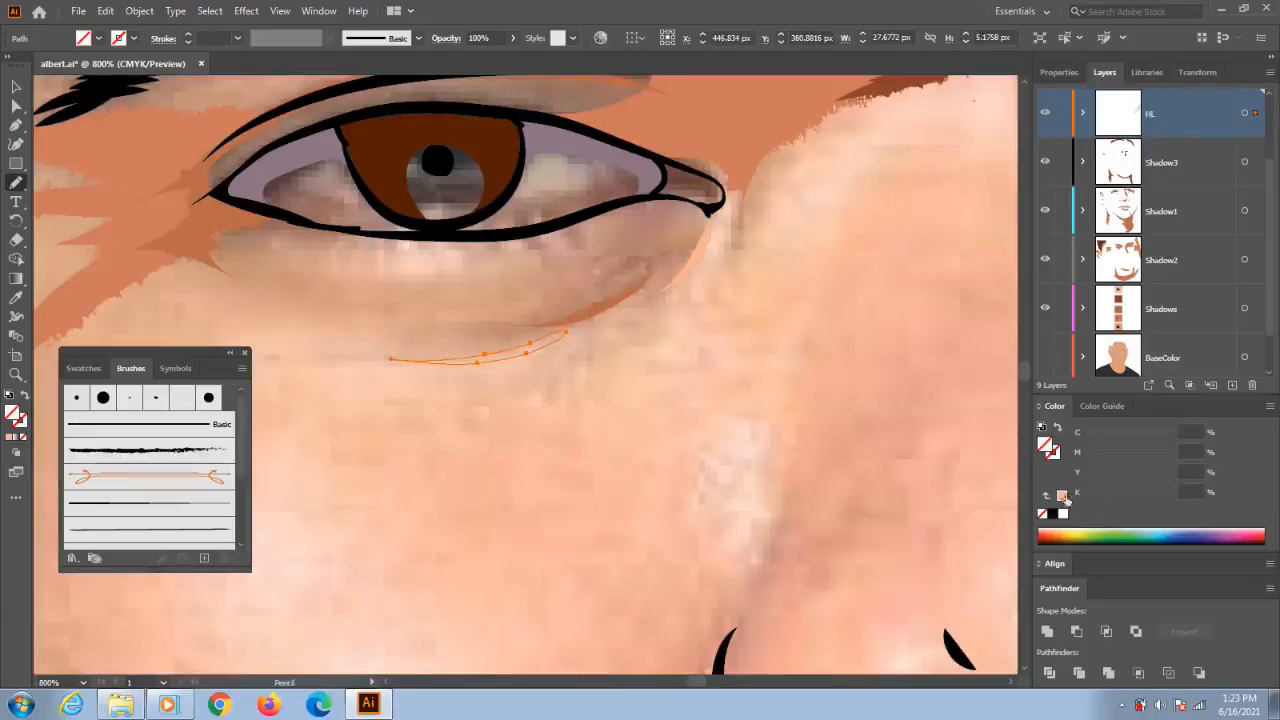
pyautogui.click(1064, 497)
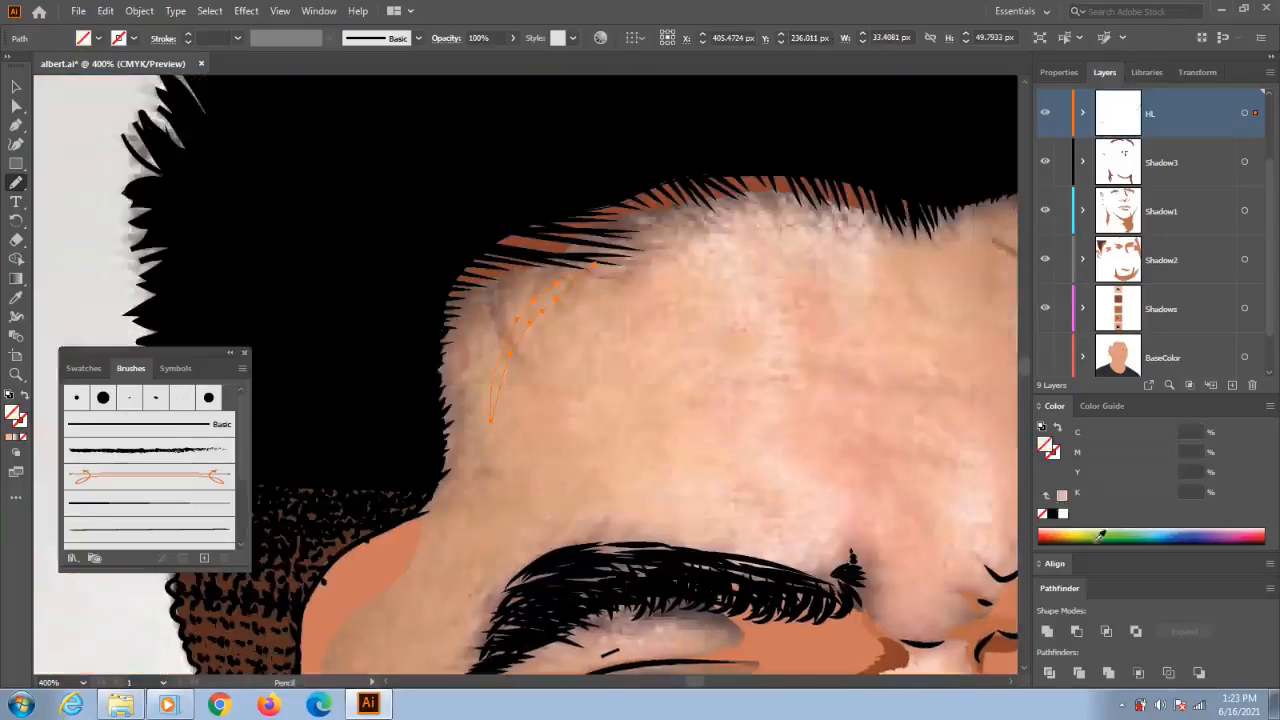
pyautogui.moveTo(490, 420); pyautogui.dragTo(590, 265)
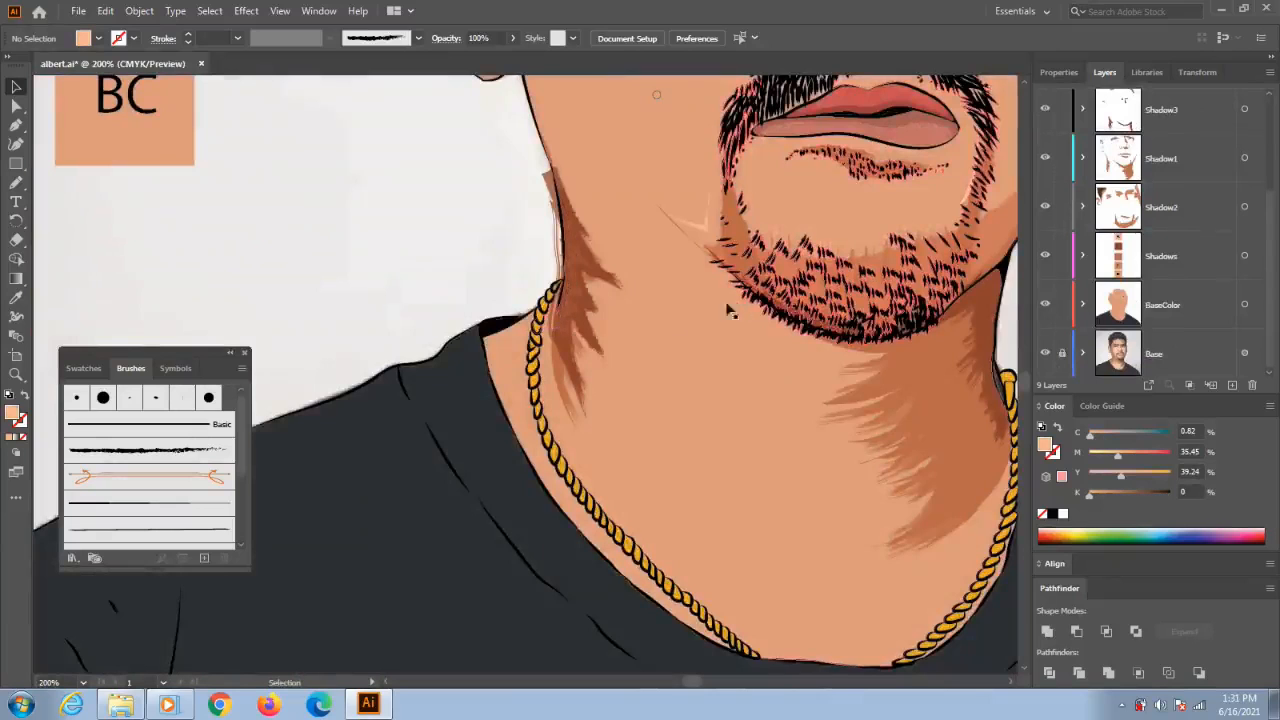
# - Draw small Pencil highlight shapes on the upper links of the gold necklace, filled with CMYK 0.82, 35.45, 39.24, 0
pyautogui.press('n')
pyautogui.scroll(7, 552, 290)
pyautogui.moveTo(534, 384); pyautogui.dragTo(498, 338)
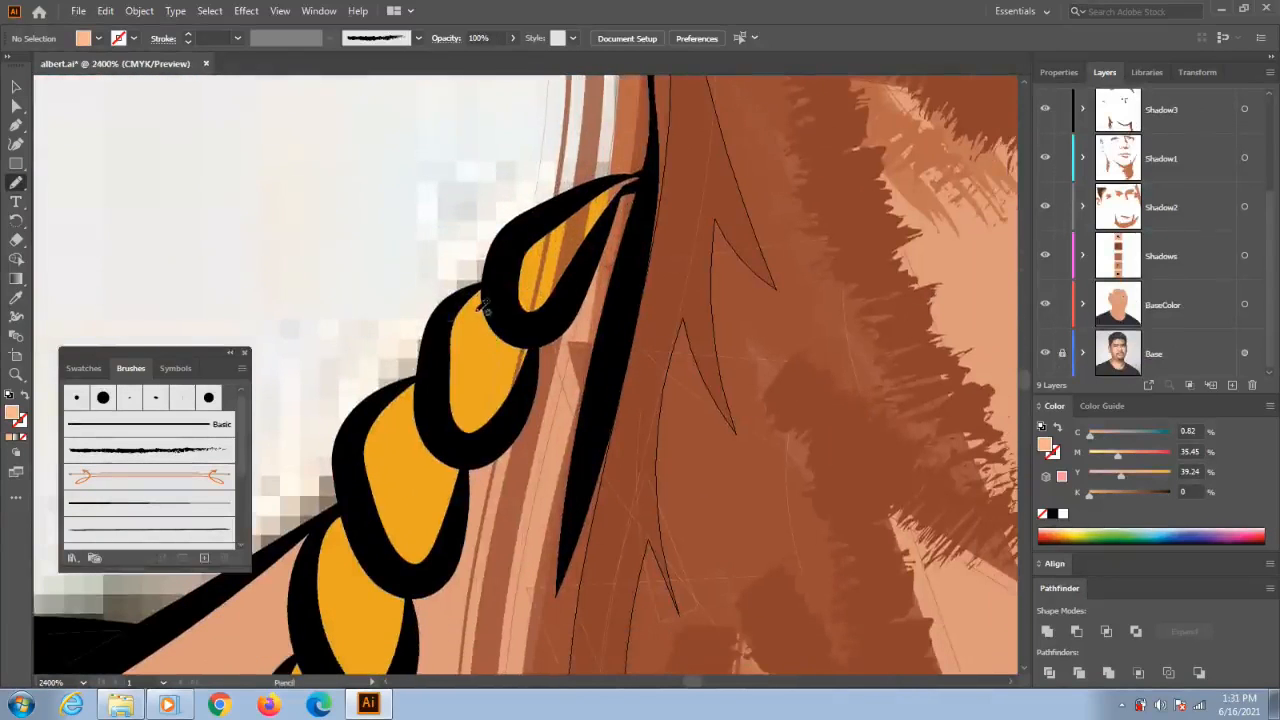
pyautogui.moveTo(480, 292); pyautogui.dragTo(447, 340)
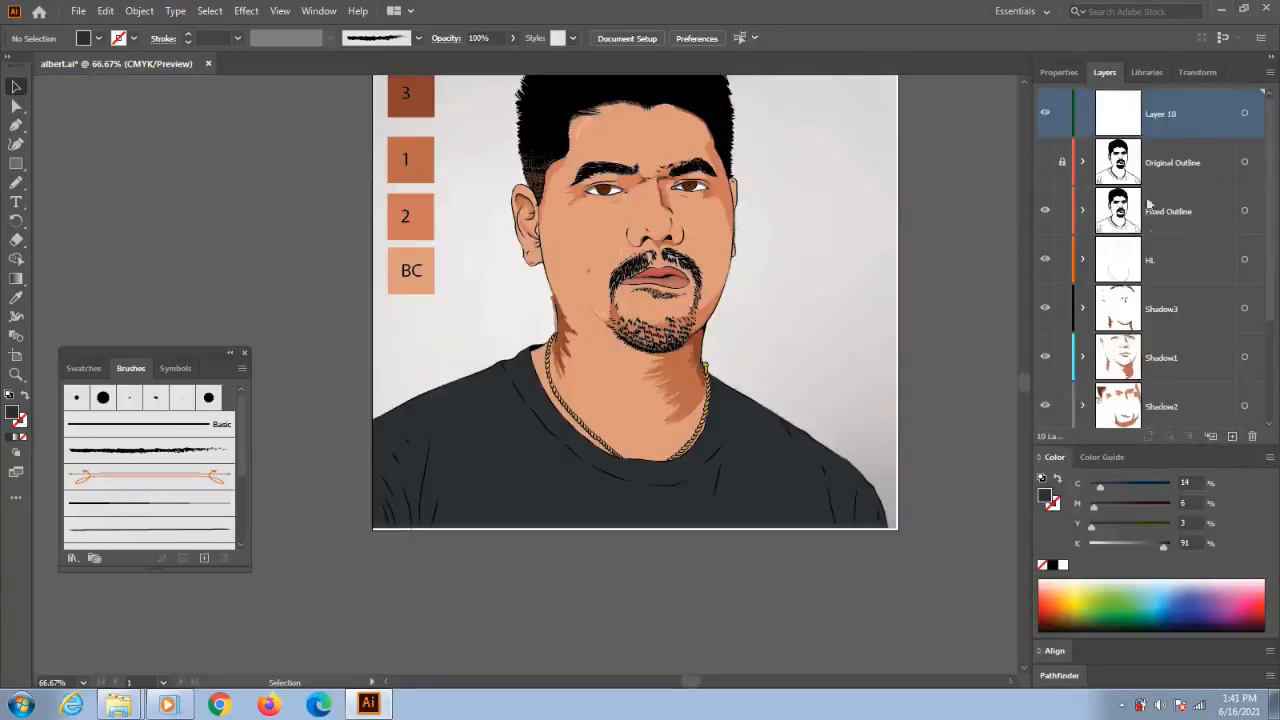
# - Rename the new top layer as Caps and save the document
pyautogui.doubleClick(1162, 115)
pyautogui.write('xc')
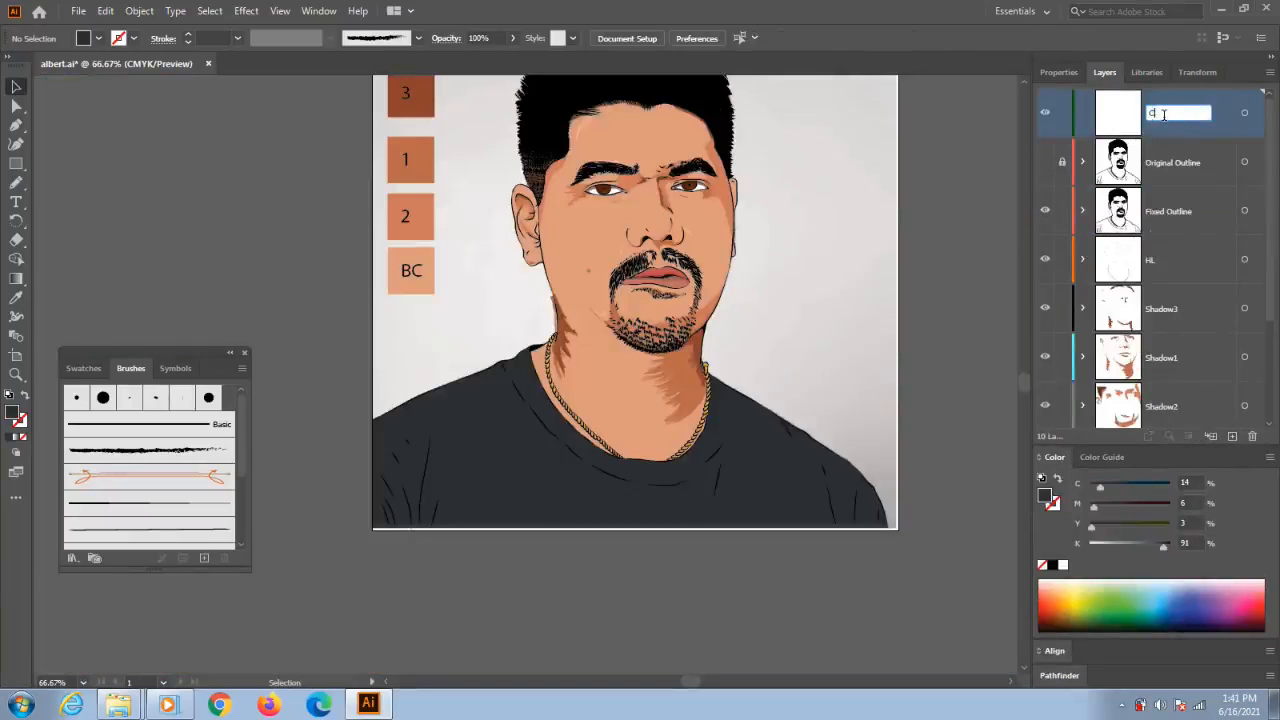
pyautogui.write('ps')
pyautogui.press('Return')
pyautogui.hotkey('ctrl', 's')
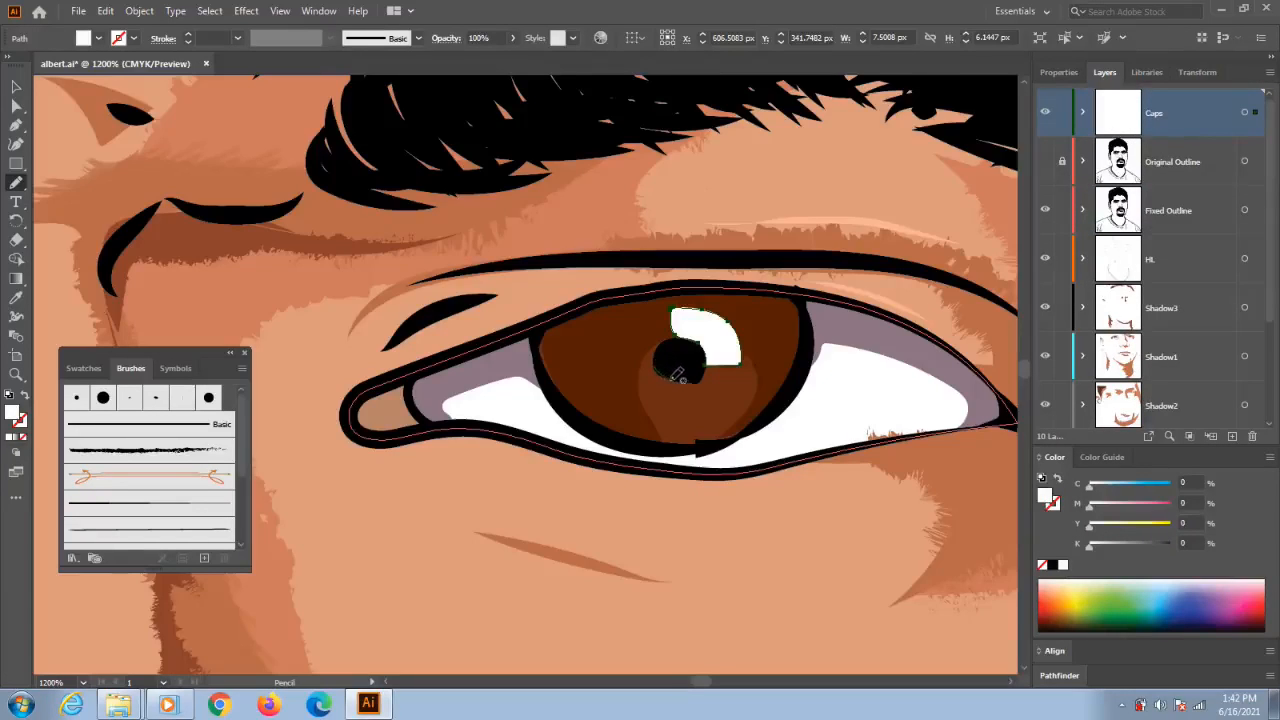
# - Draw a white Pencil reflection about 3 by 2 px at the lower edge of the pupil on the Caps layer
pyautogui.moveTo(686, 377)
pyautogui.mouseDown()
pyautogui.moveTo(654, 382)
pyautogui.moveTo(658, 352)
pyautogui.mouseUp()
pyautogui.click(1063, 566)
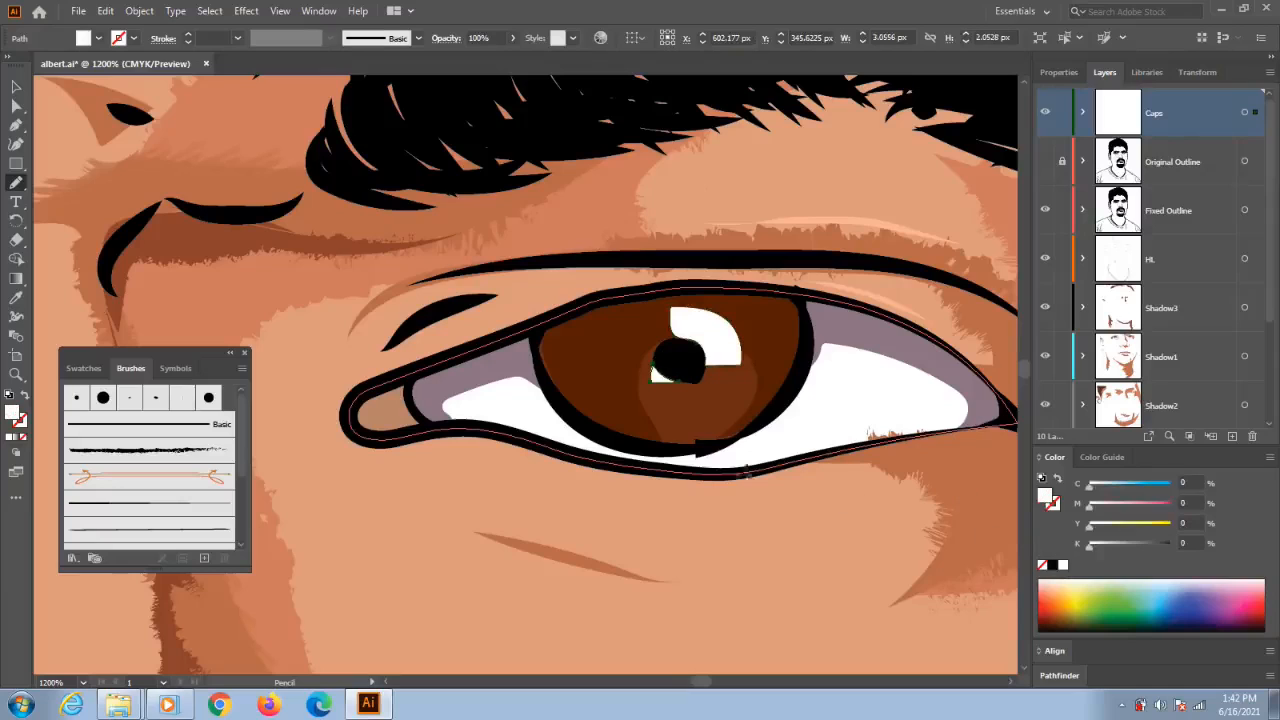
# - Set the opacity of the whole Caps layer to 57% and clear the selection
pyautogui.click(1245, 114)
pyautogui.click(1059, 72)
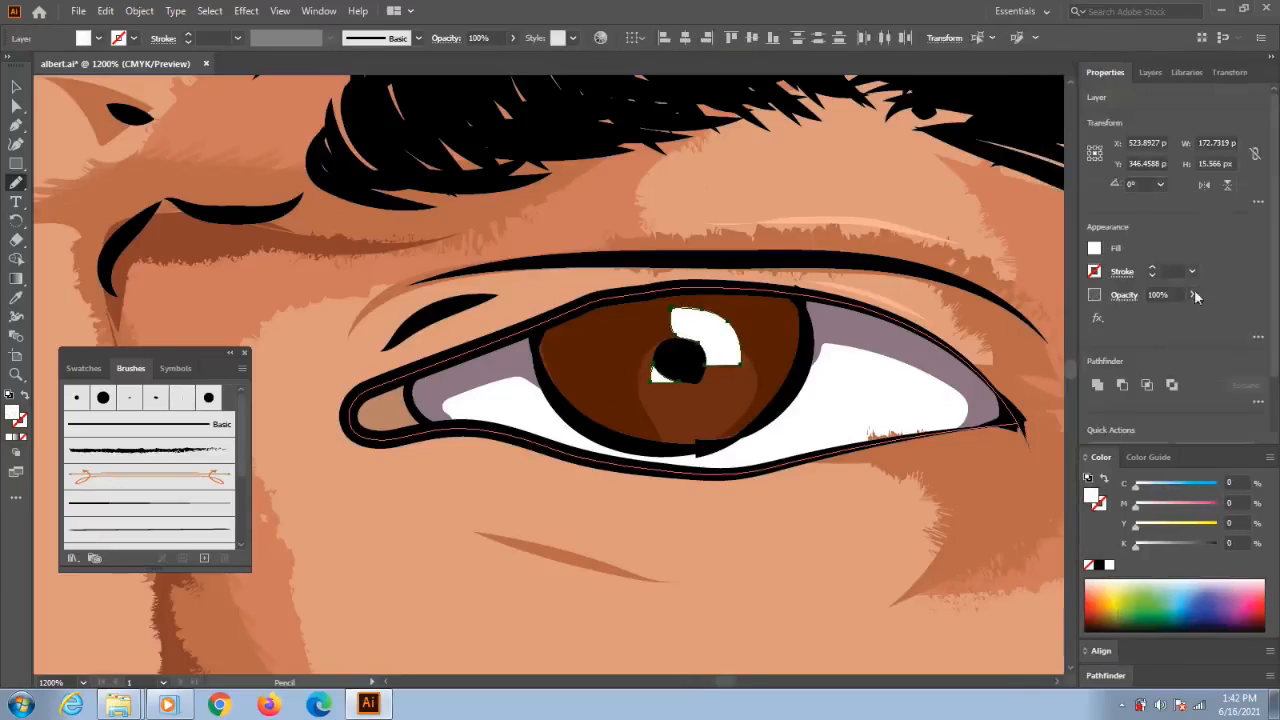
pyautogui.click(1193, 294)
pyautogui.moveTo(1174, 316); pyautogui.dragTo(1160, 317)
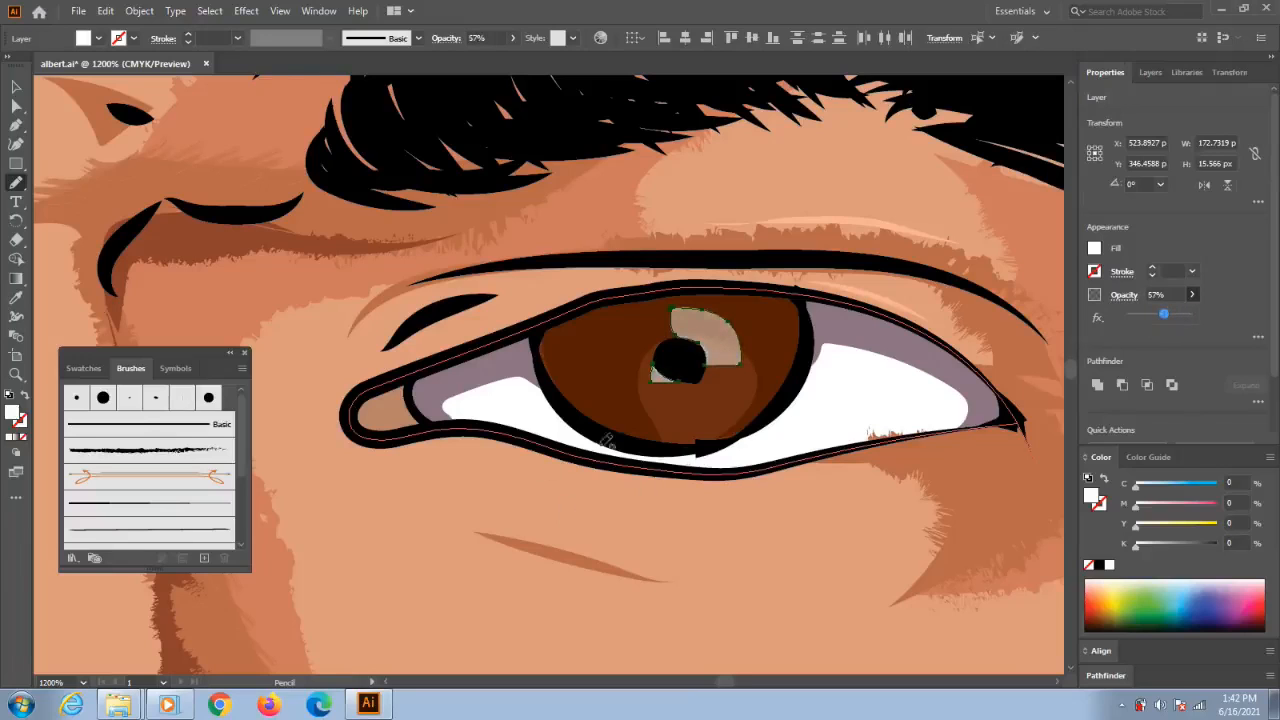
pyautogui.scroll(-3, 613, 437)
pyautogui.scroll(-1, 609, 442)
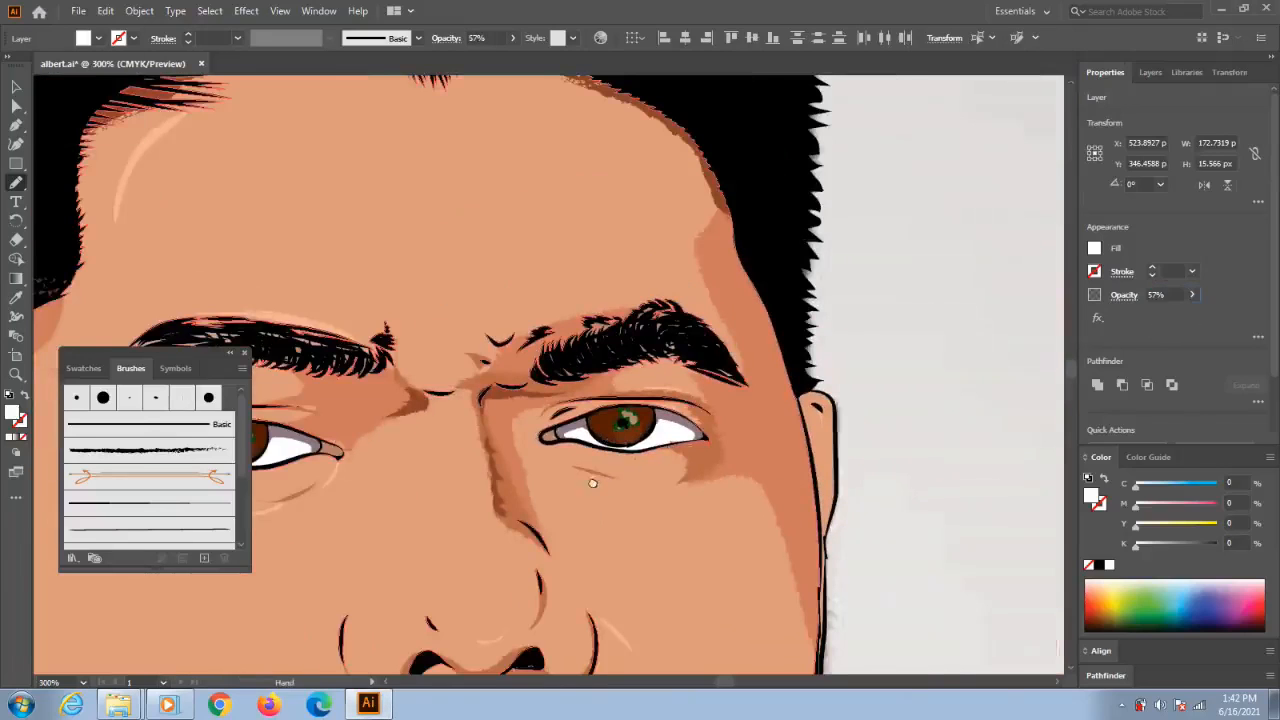
pyautogui.moveTo(593, 481); pyautogui.dragTo(750, 421)
pyautogui.scroll(-2, 760, 416)
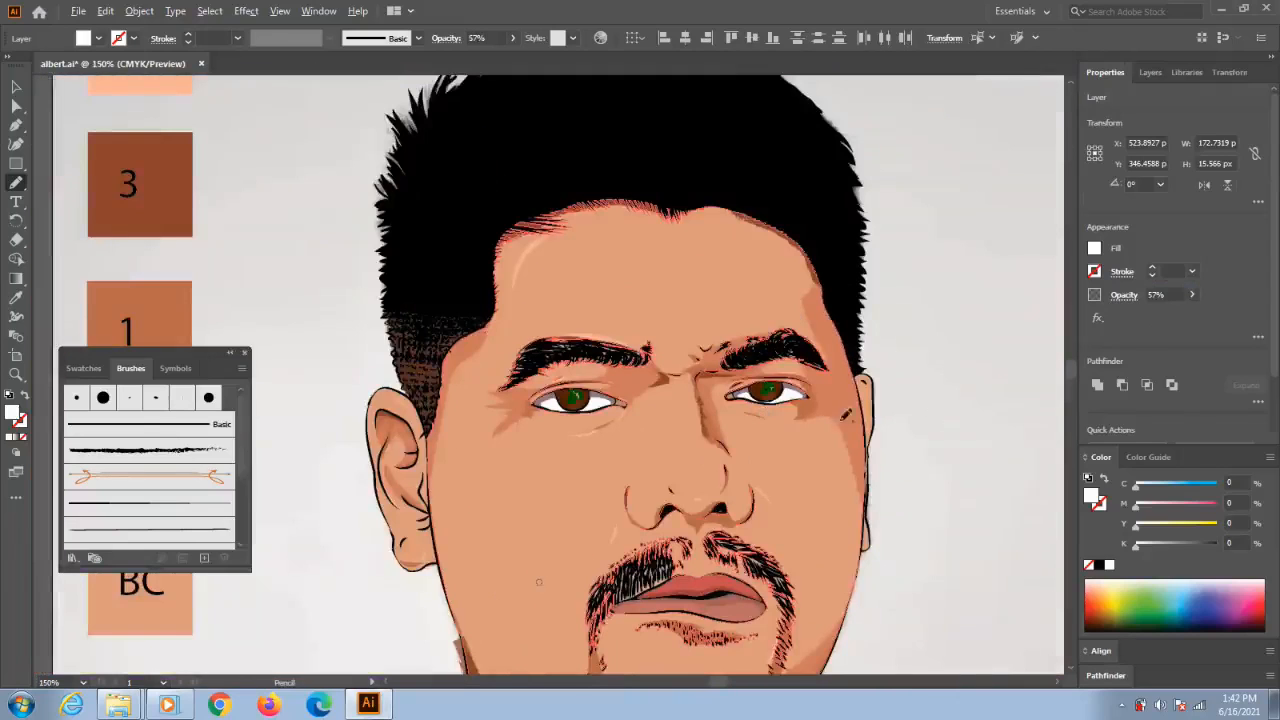
pyautogui.press('v')
pyautogui.click(998, 391)
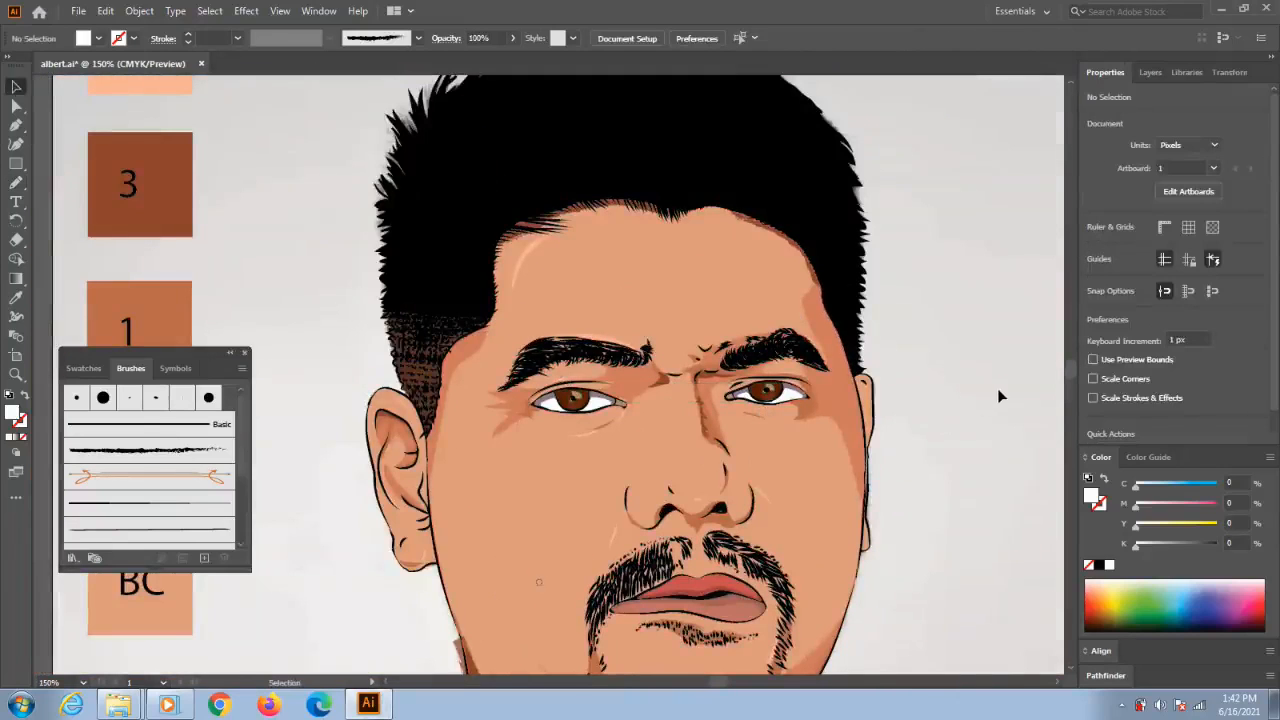